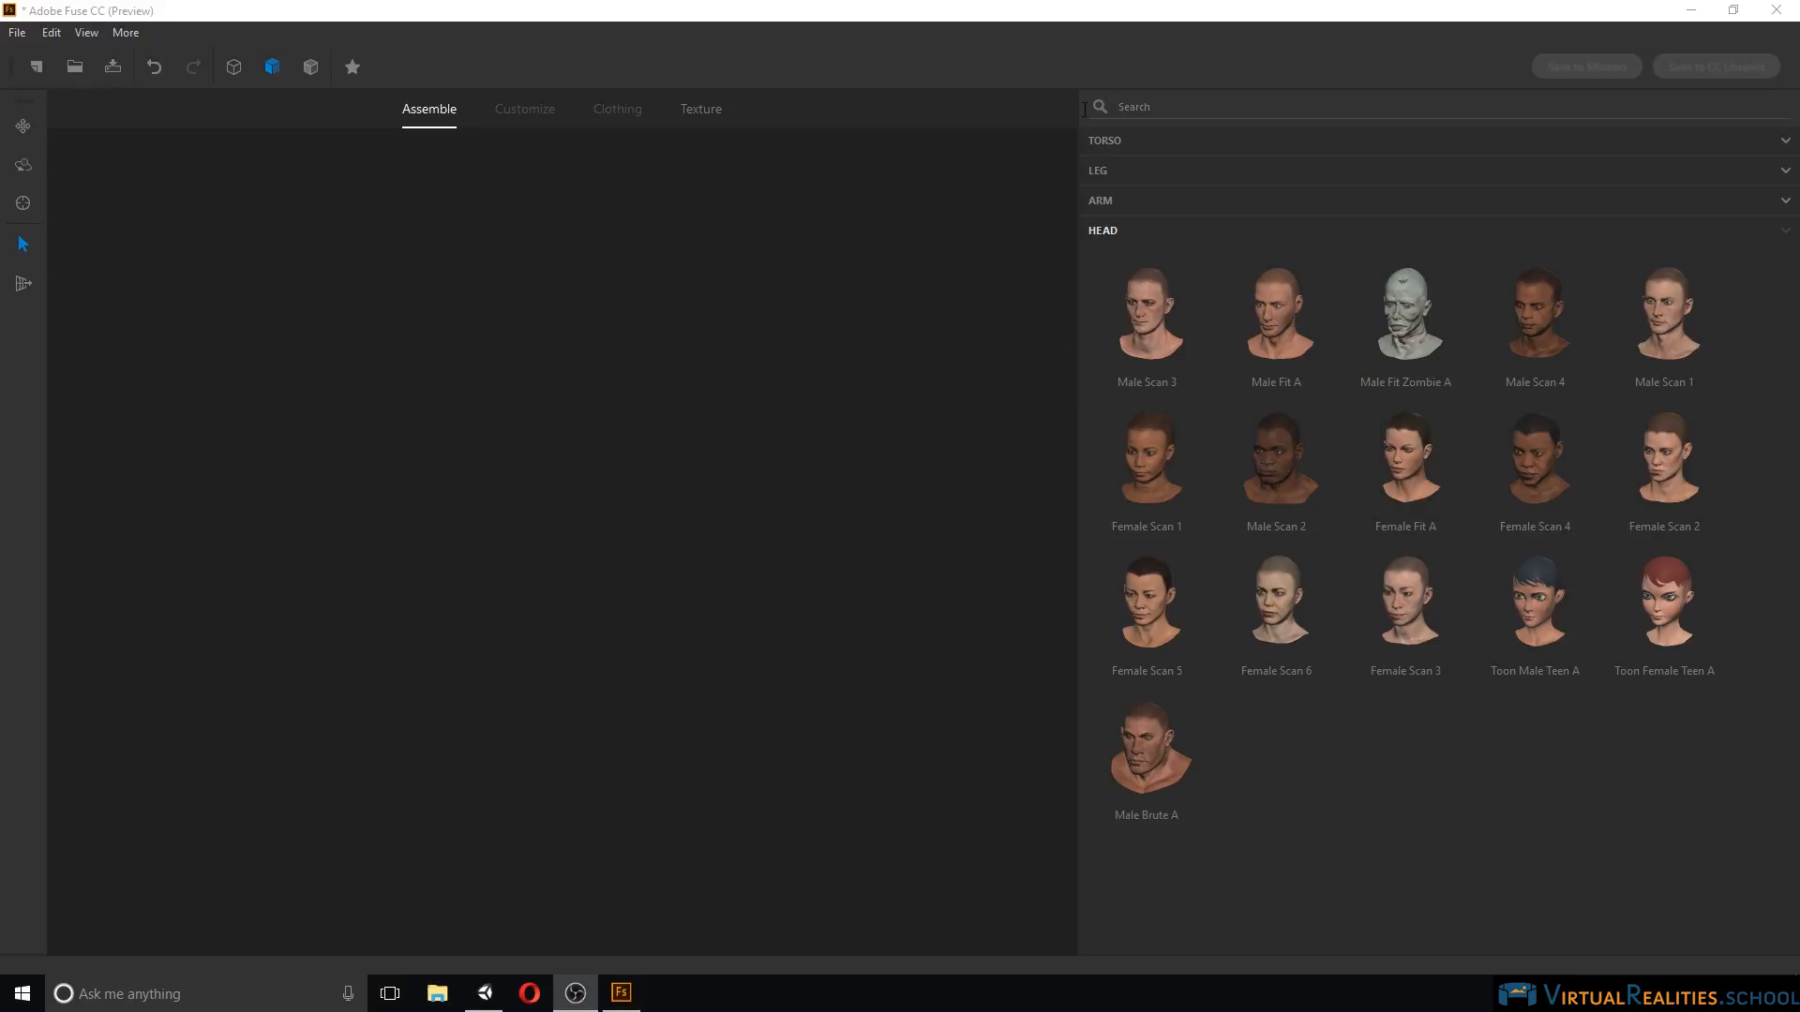
Assemble a character from the Male Scan 3 head, torso and legs with the Male Fit Zombie A arms.
left_click(1151, 320)
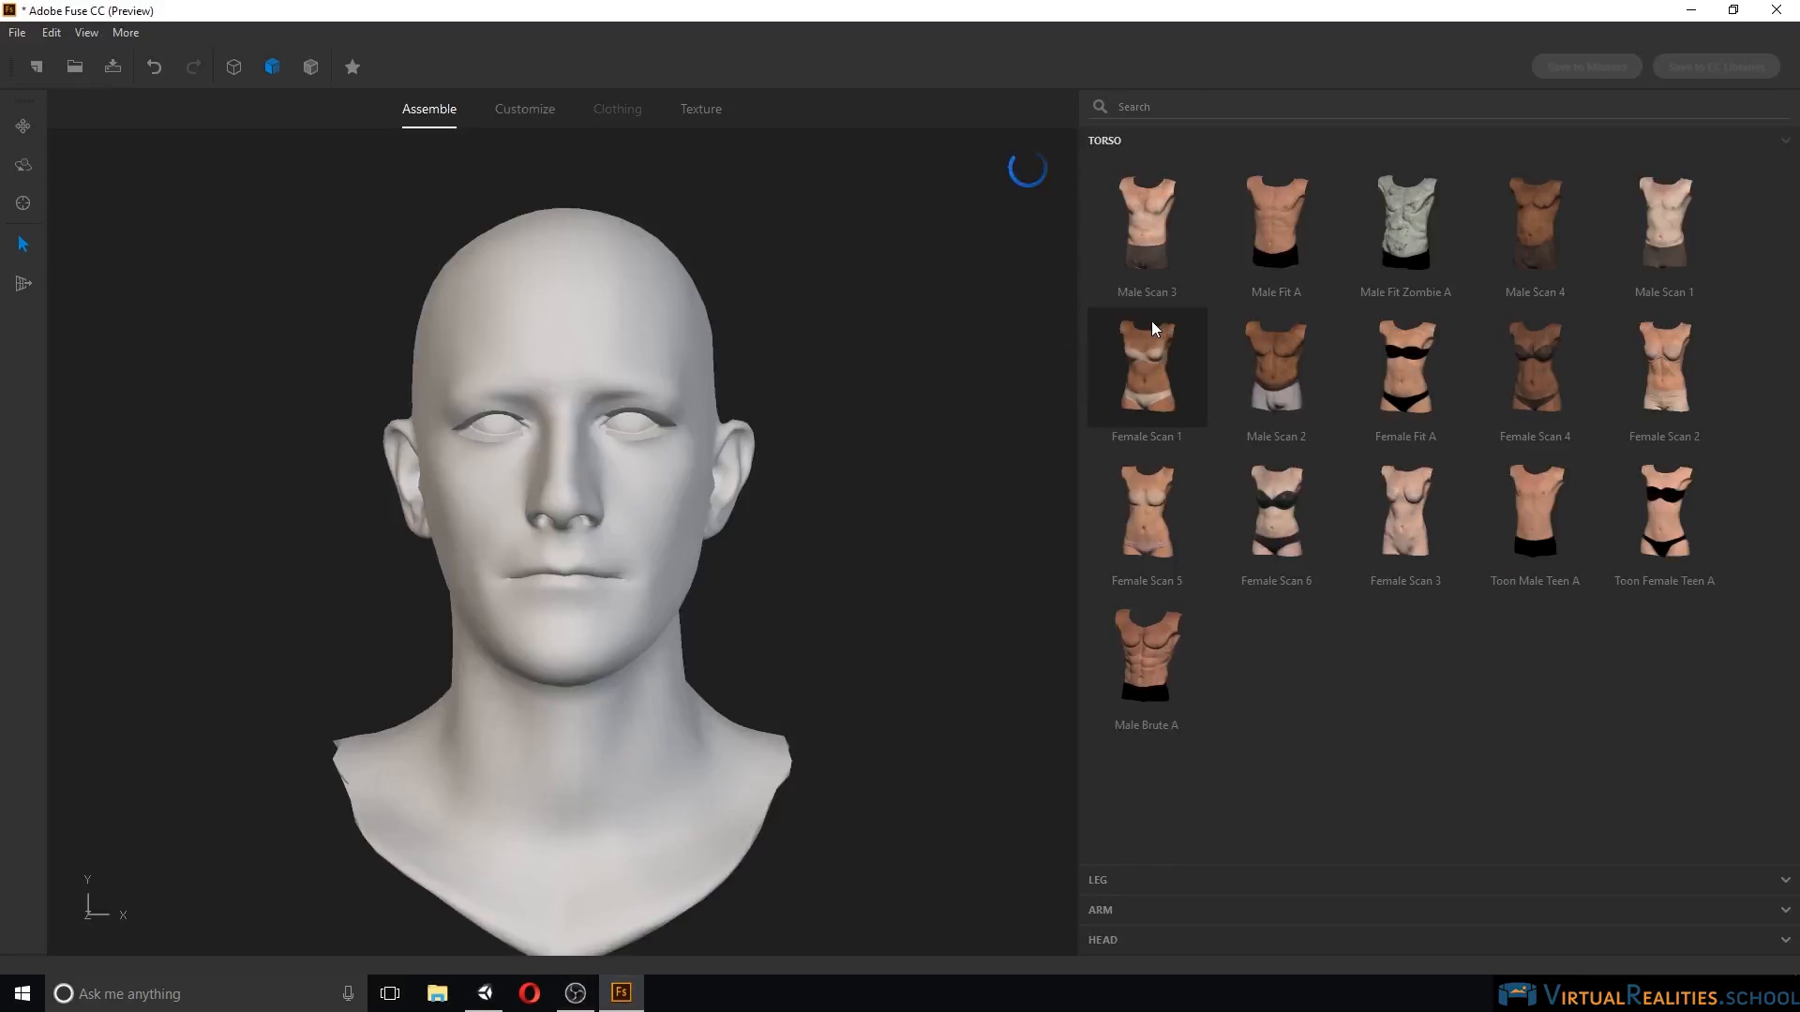
left_click(1151, 205)
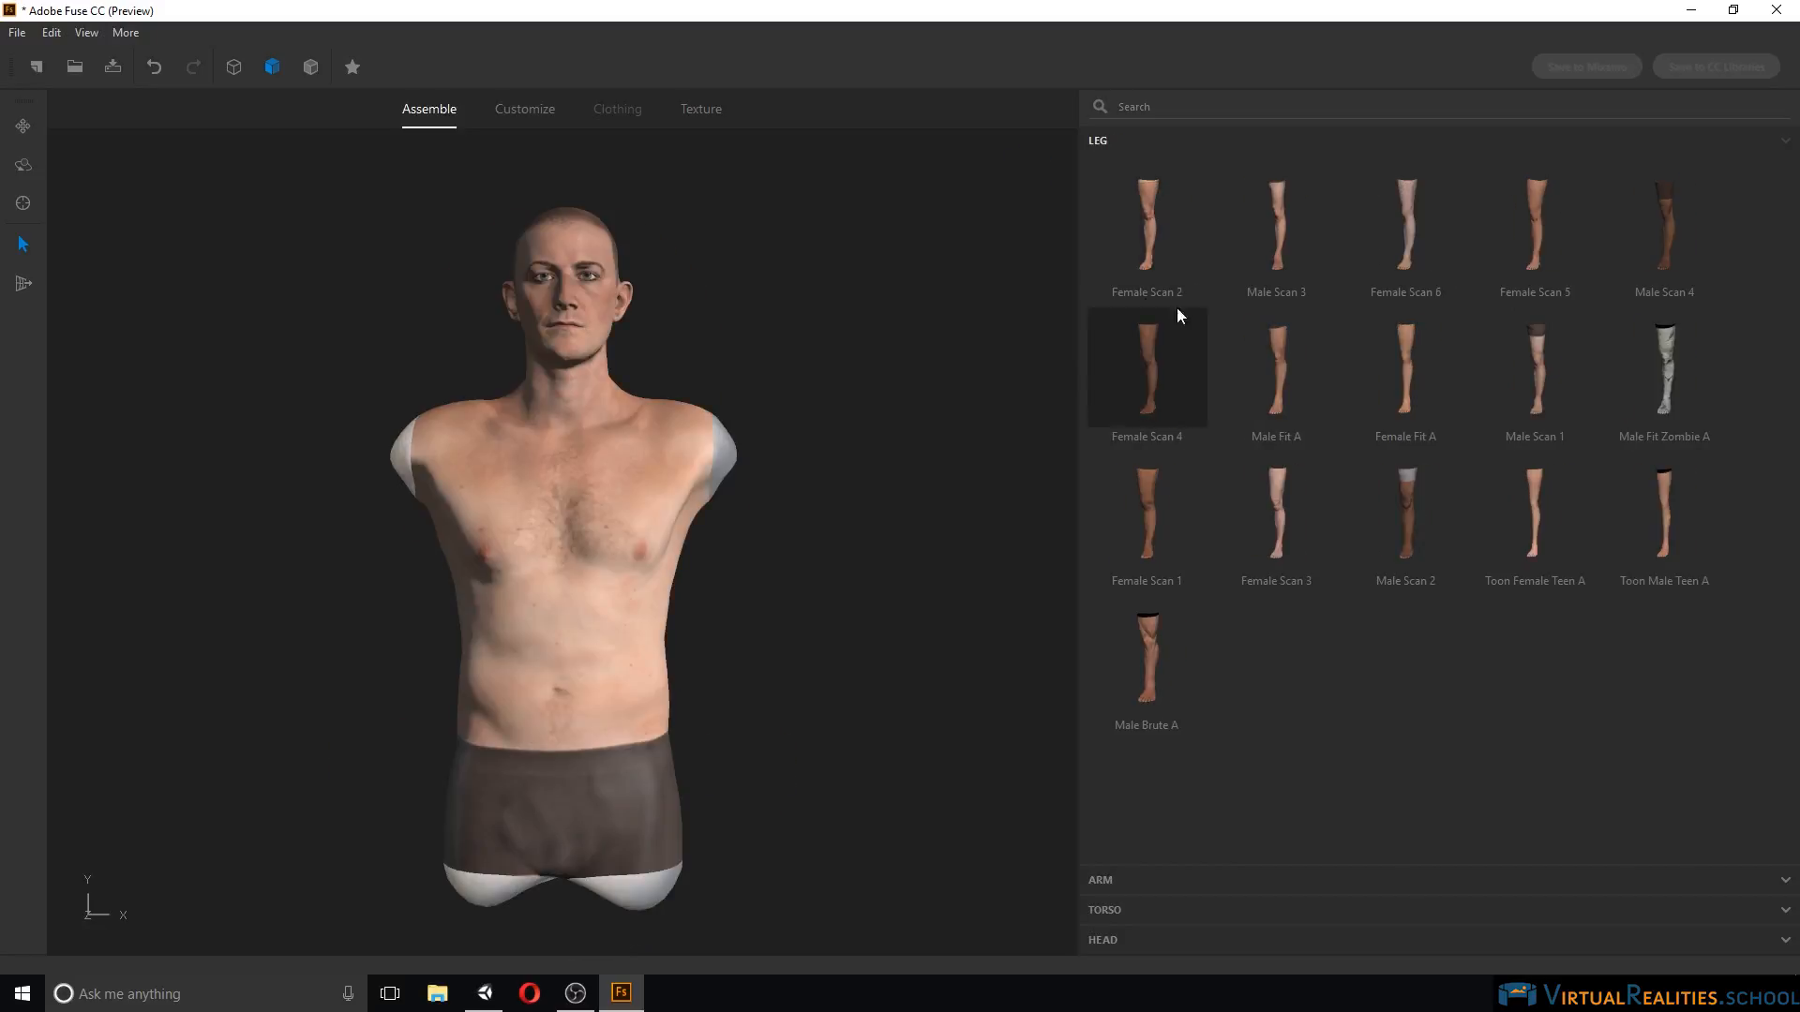
left_click(1290, 198)
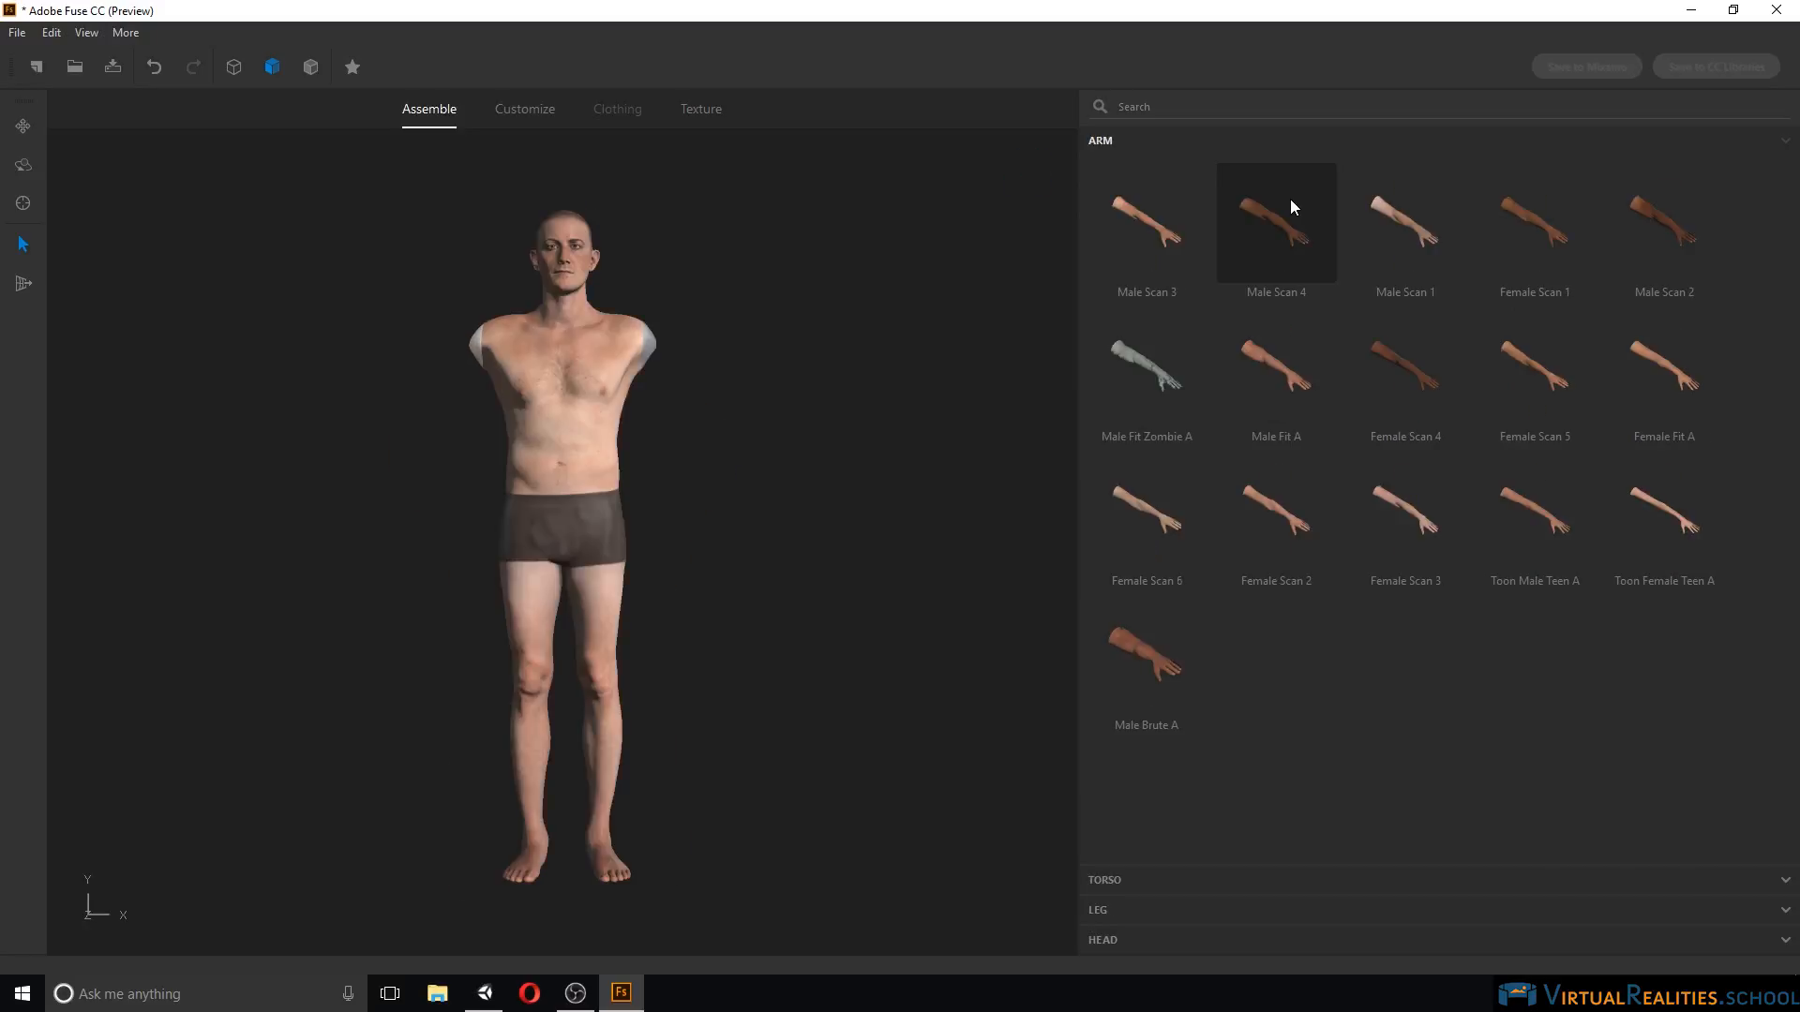
left_click(1146, 373)
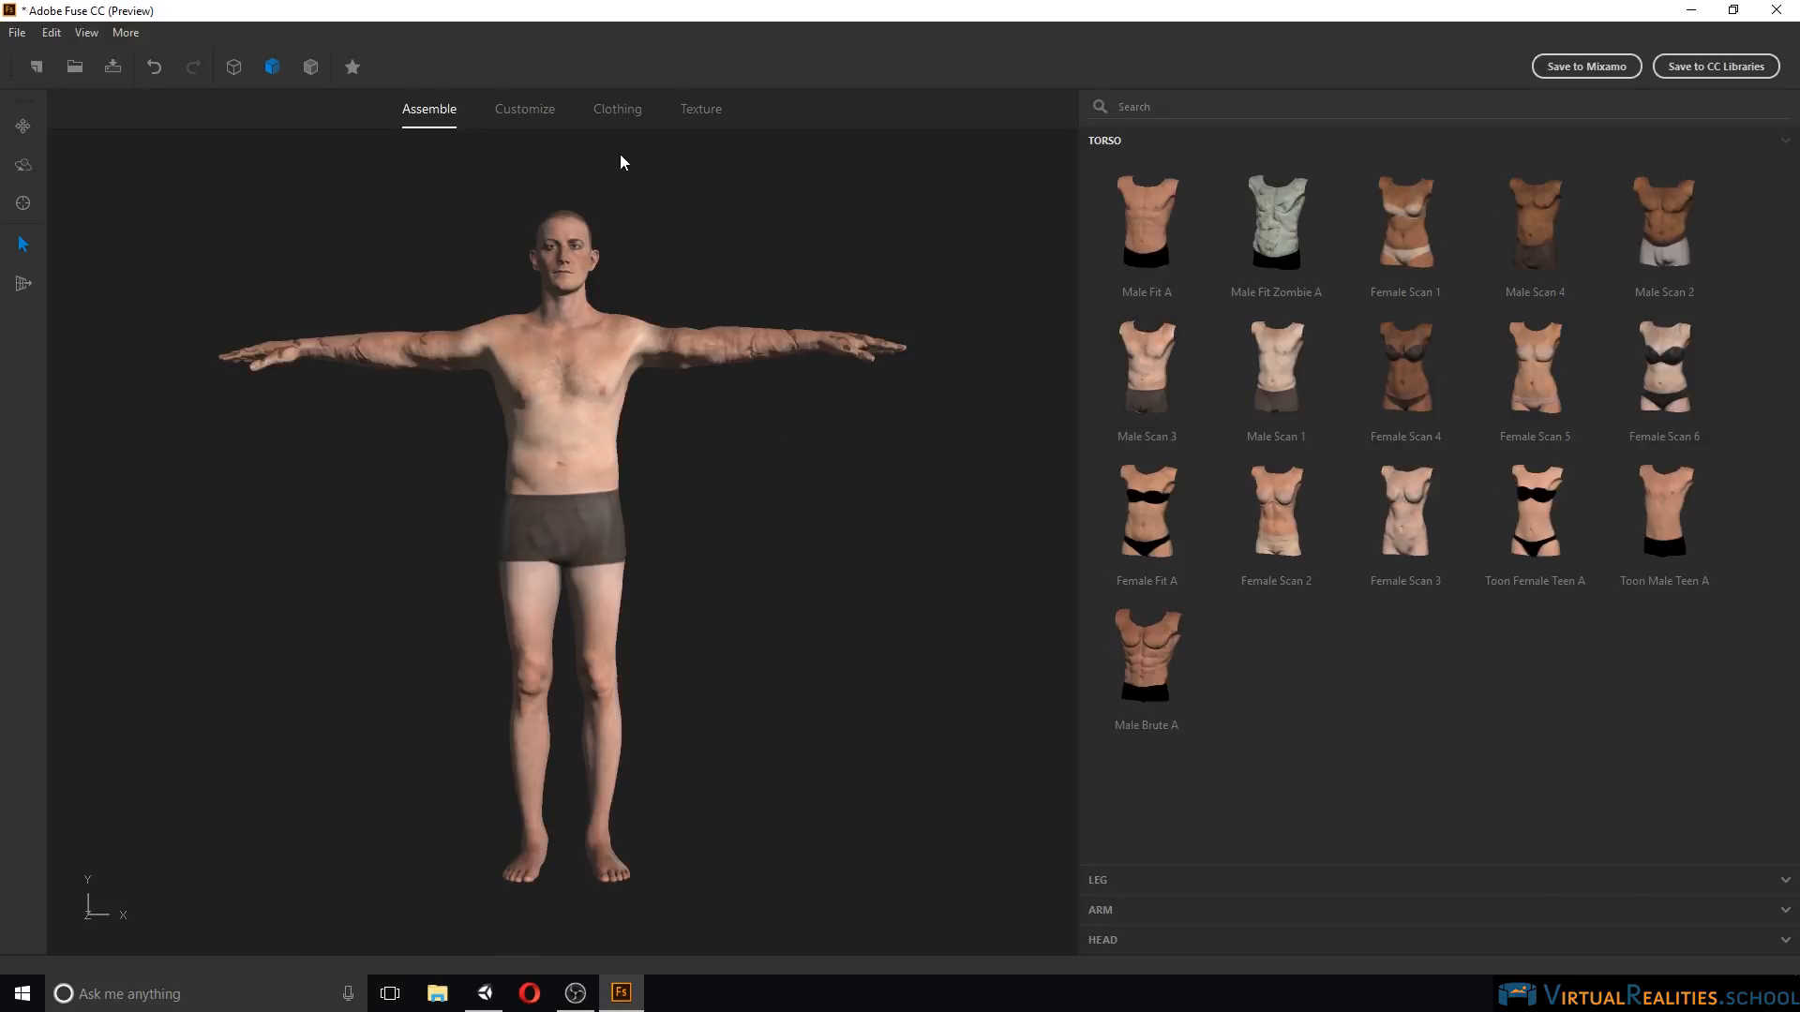
Randomize all of the character's body proportions twice.
left_click(527, 110)
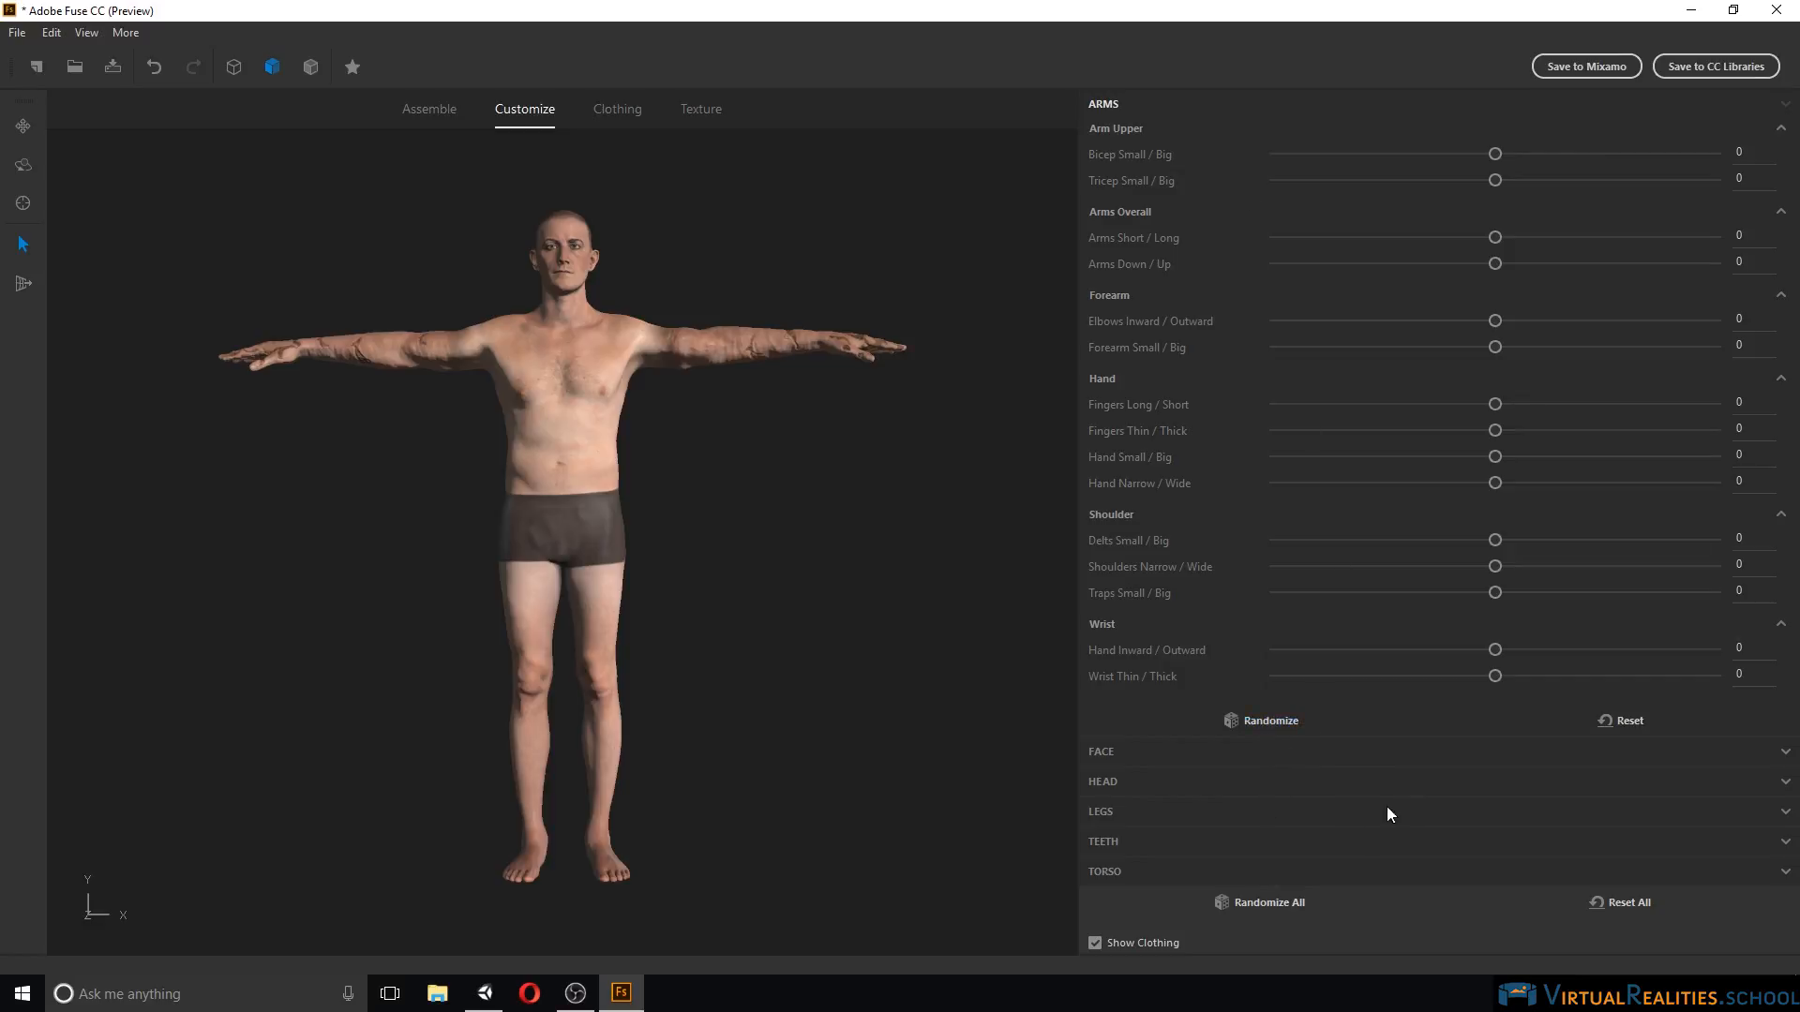
left_click(1265, 904)
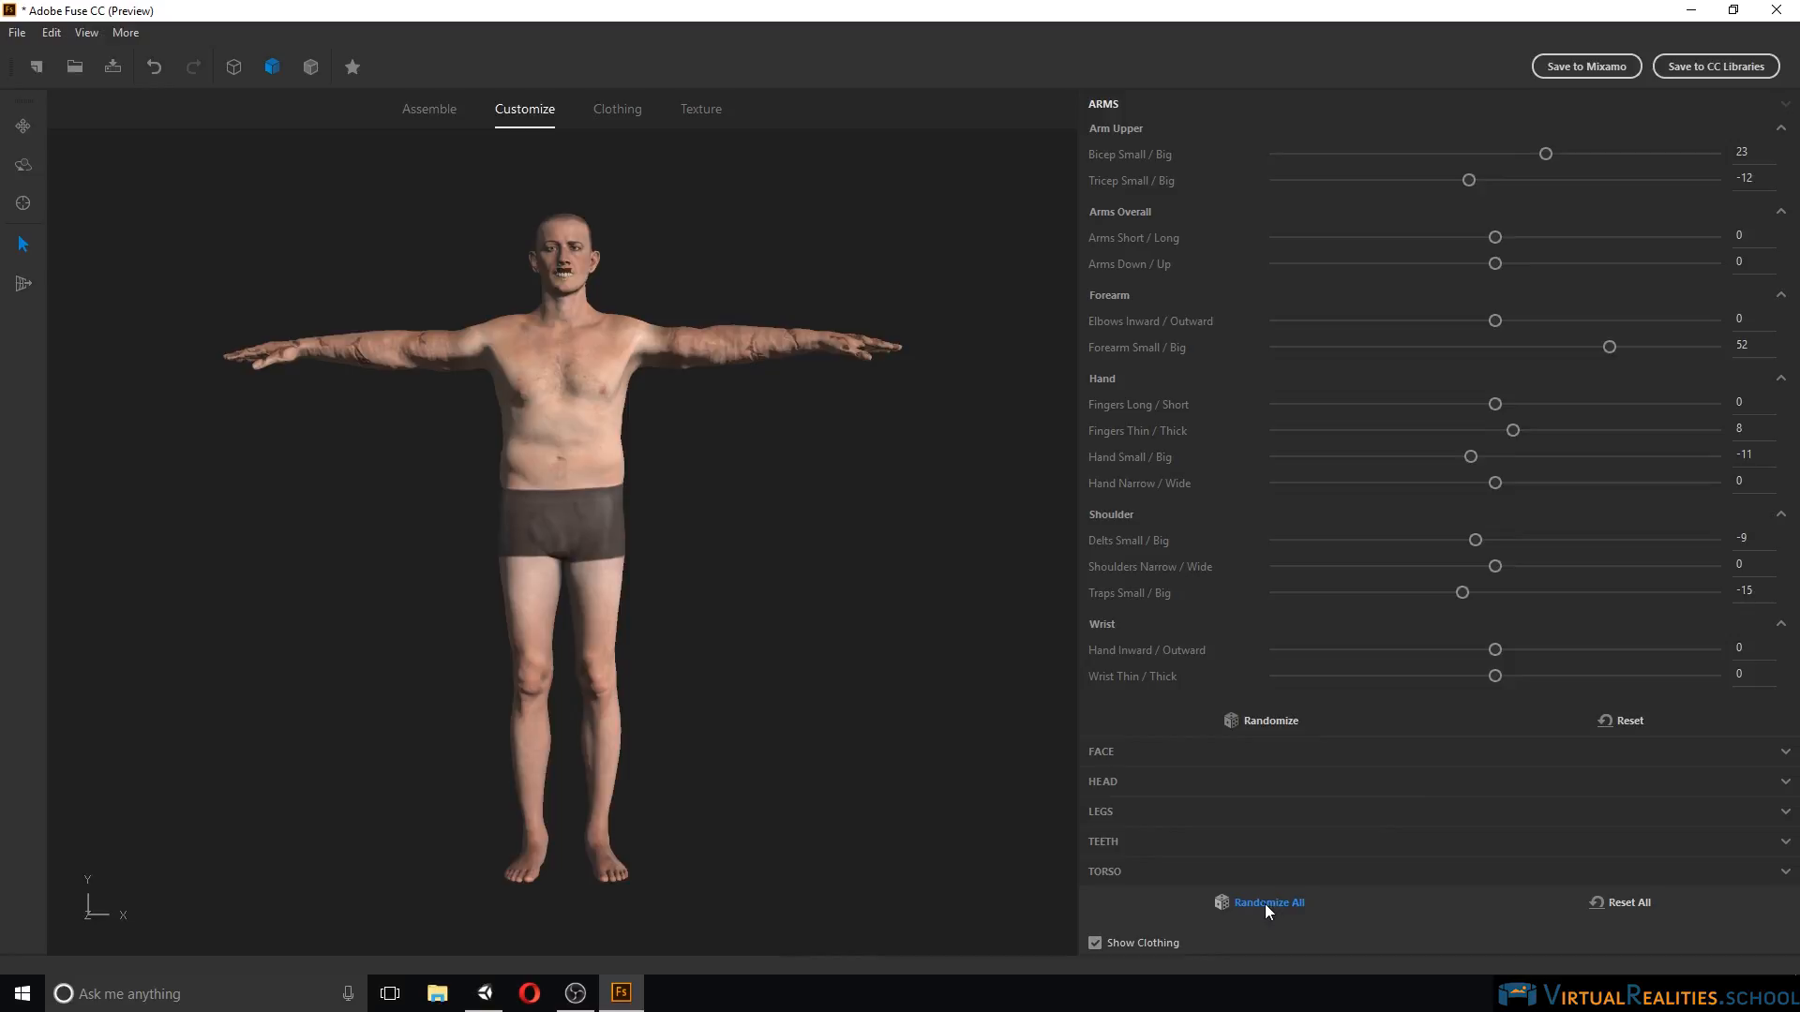
left_click(1264, 904)
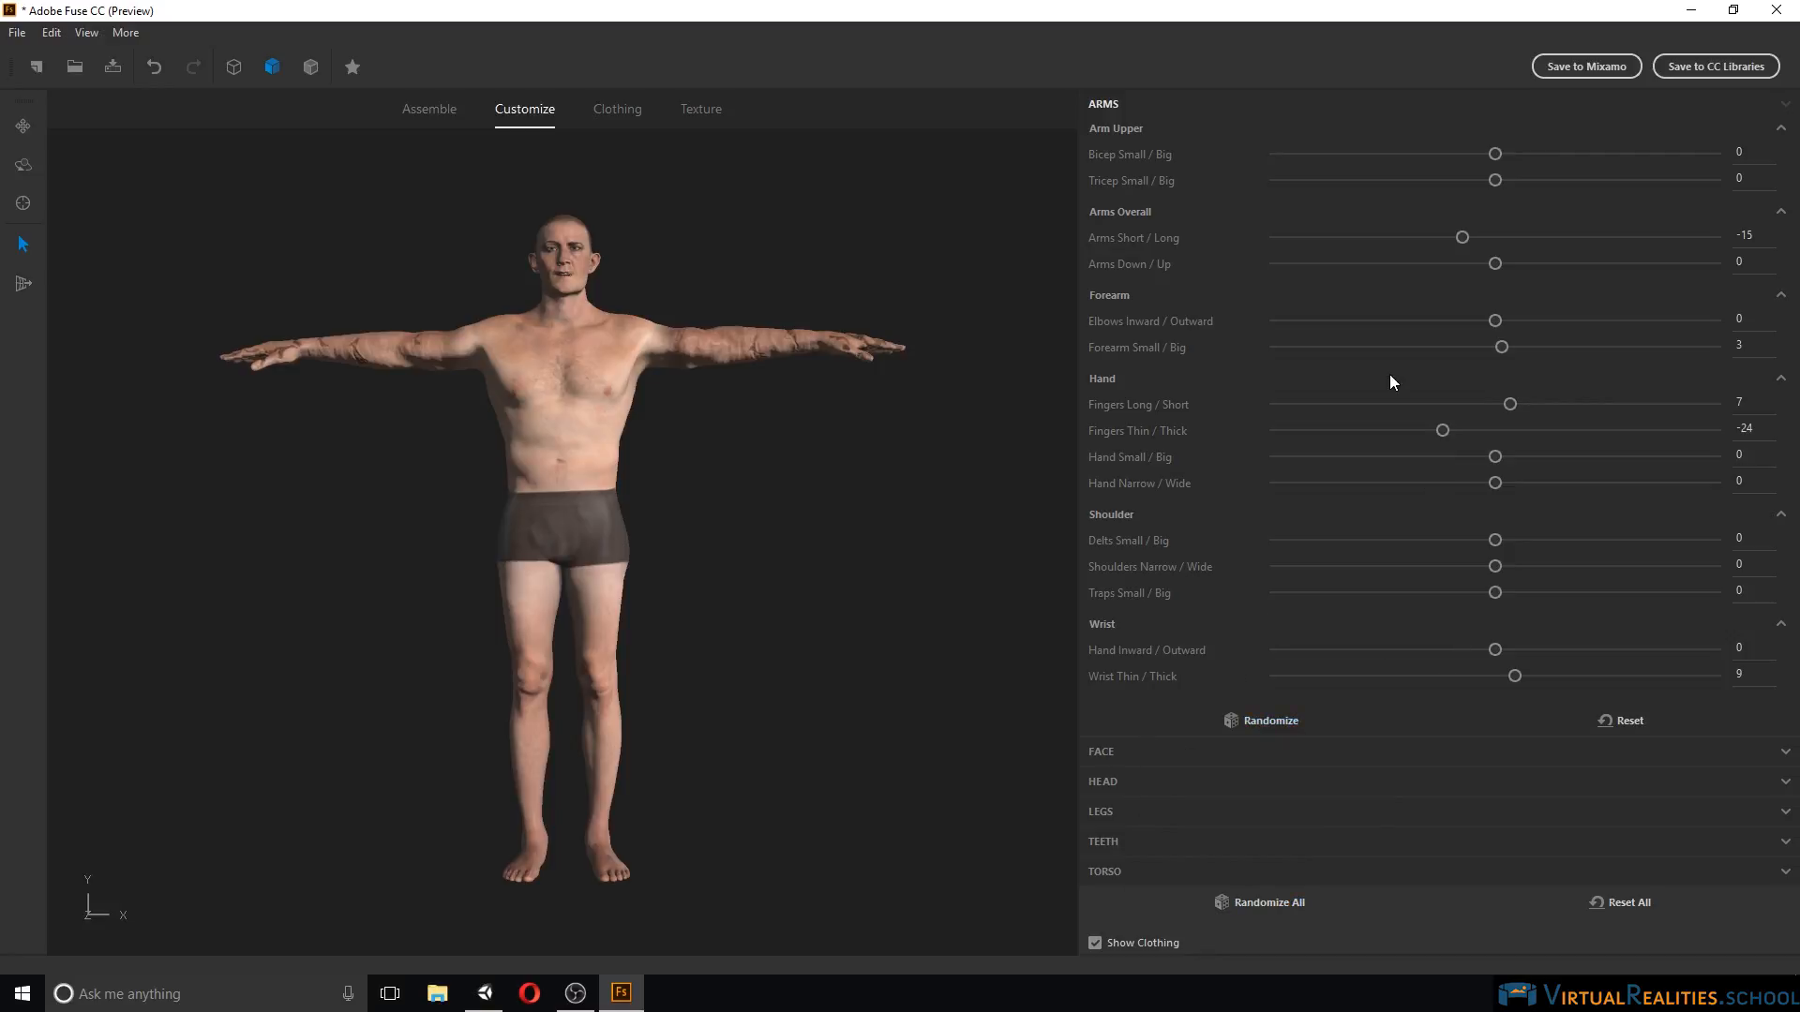
Remove the Dress Shirt Tucked from the character and put on the Scrubs top instead.
left_click(610, 112)
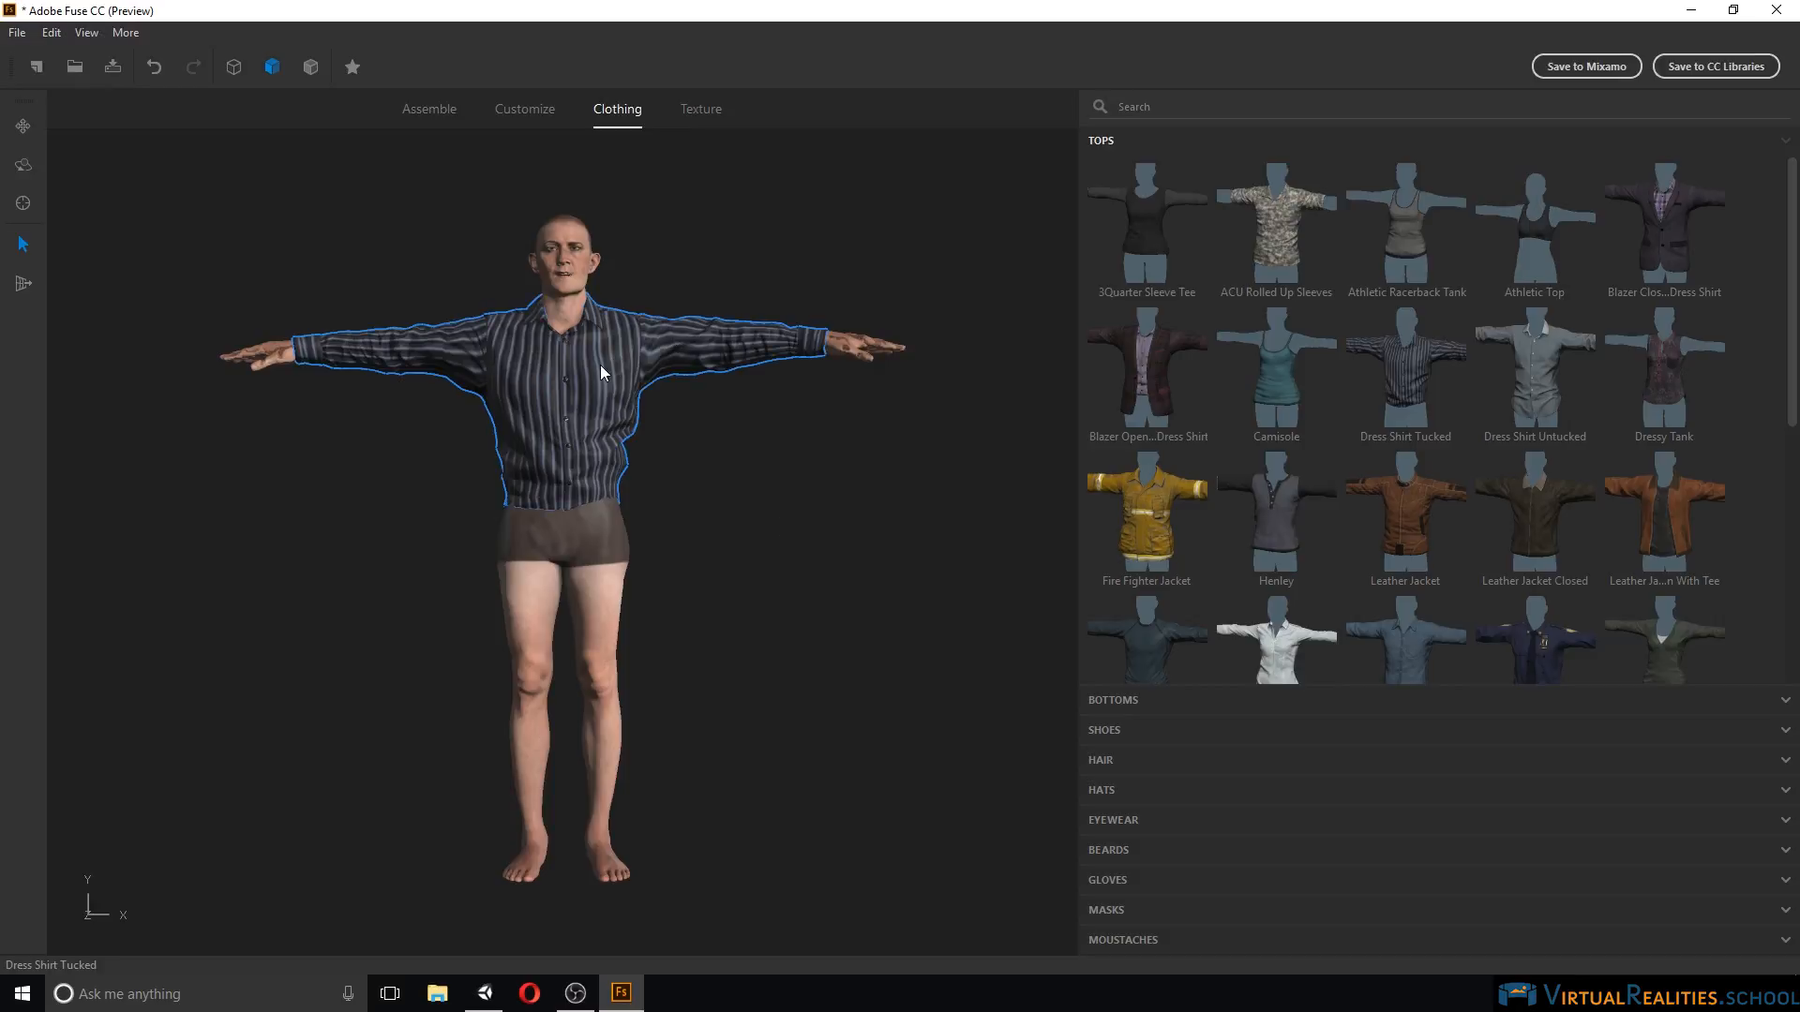
key("Delete")
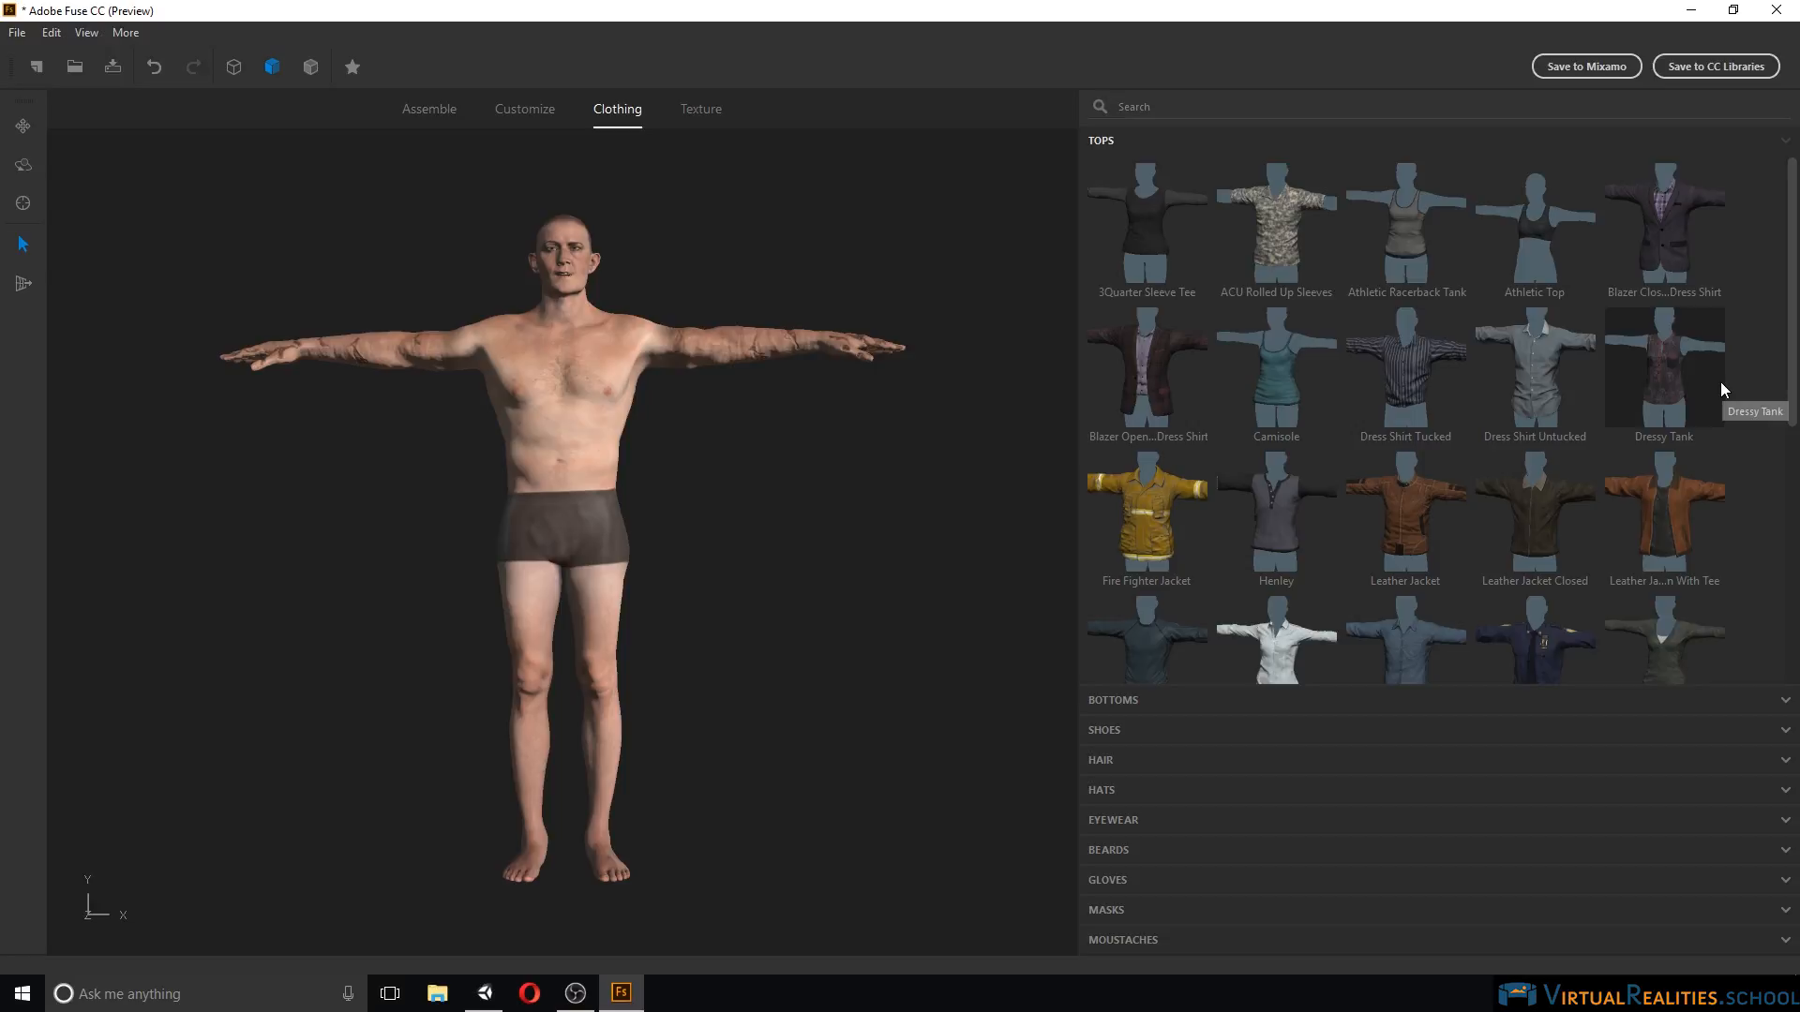
scroll(1721, 384, "down", 5)
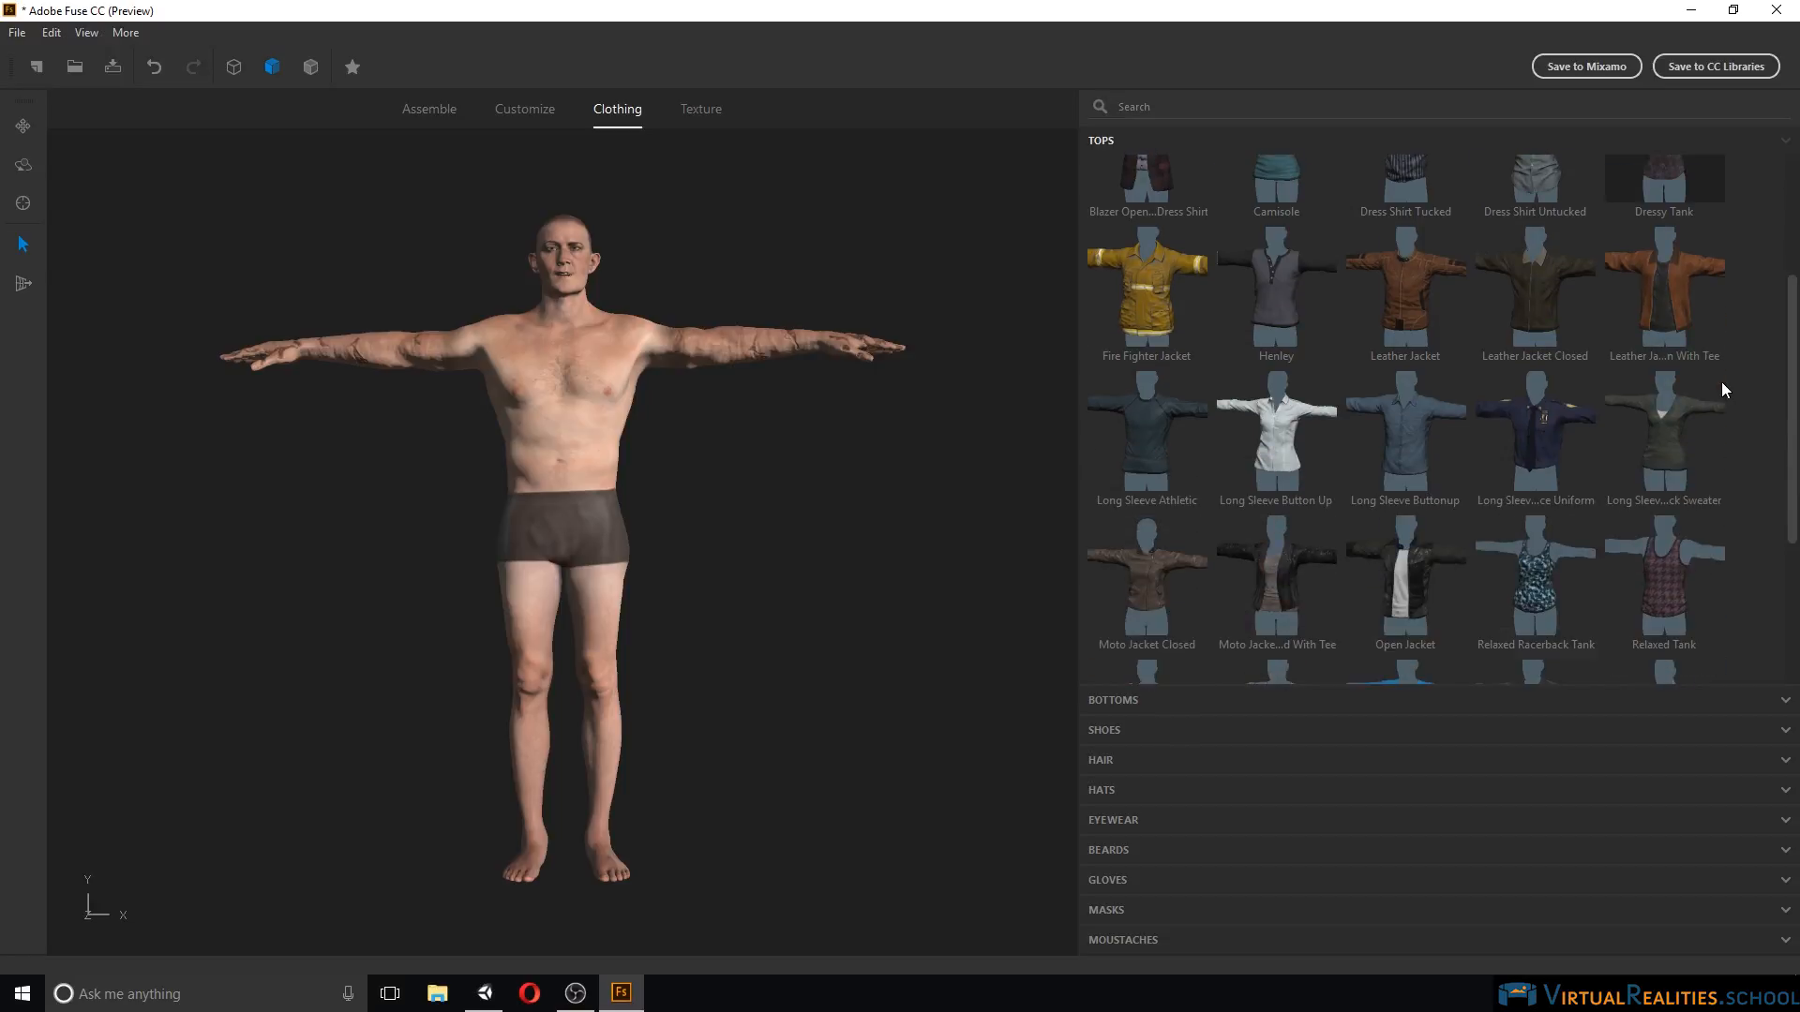
scroll(1736, 450, "down", 1)
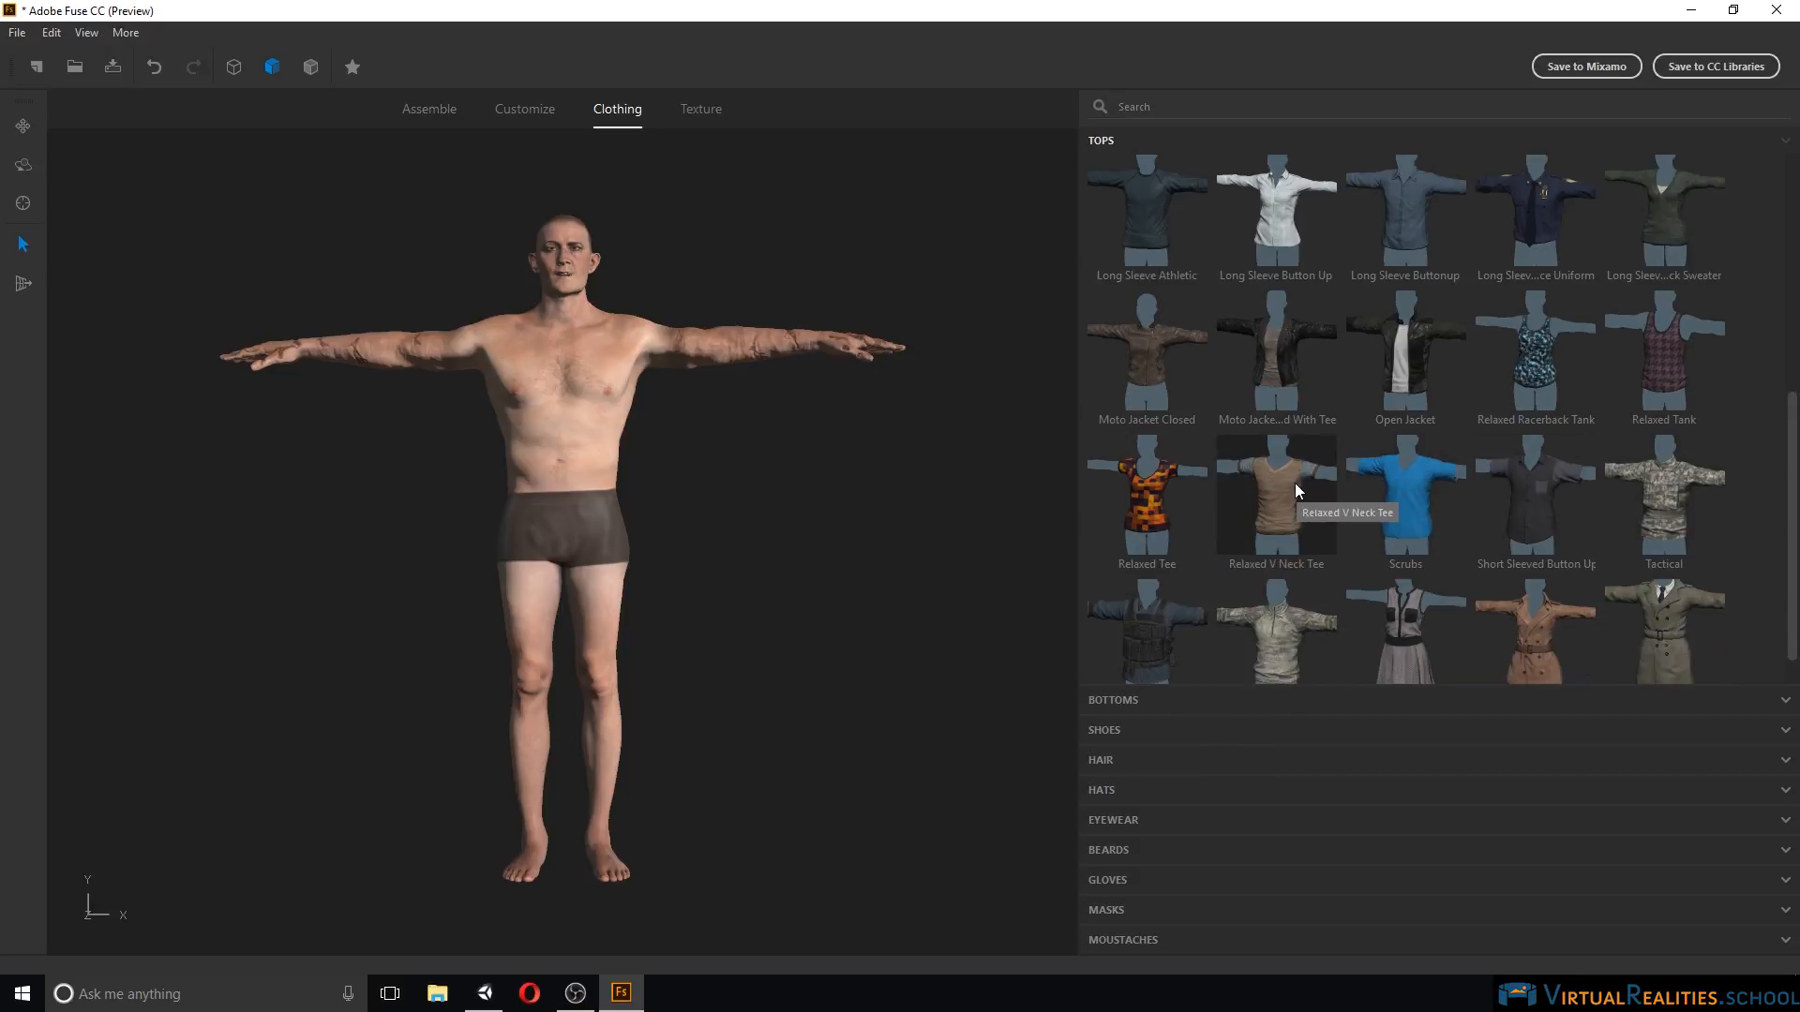
left_click(1379, 487)
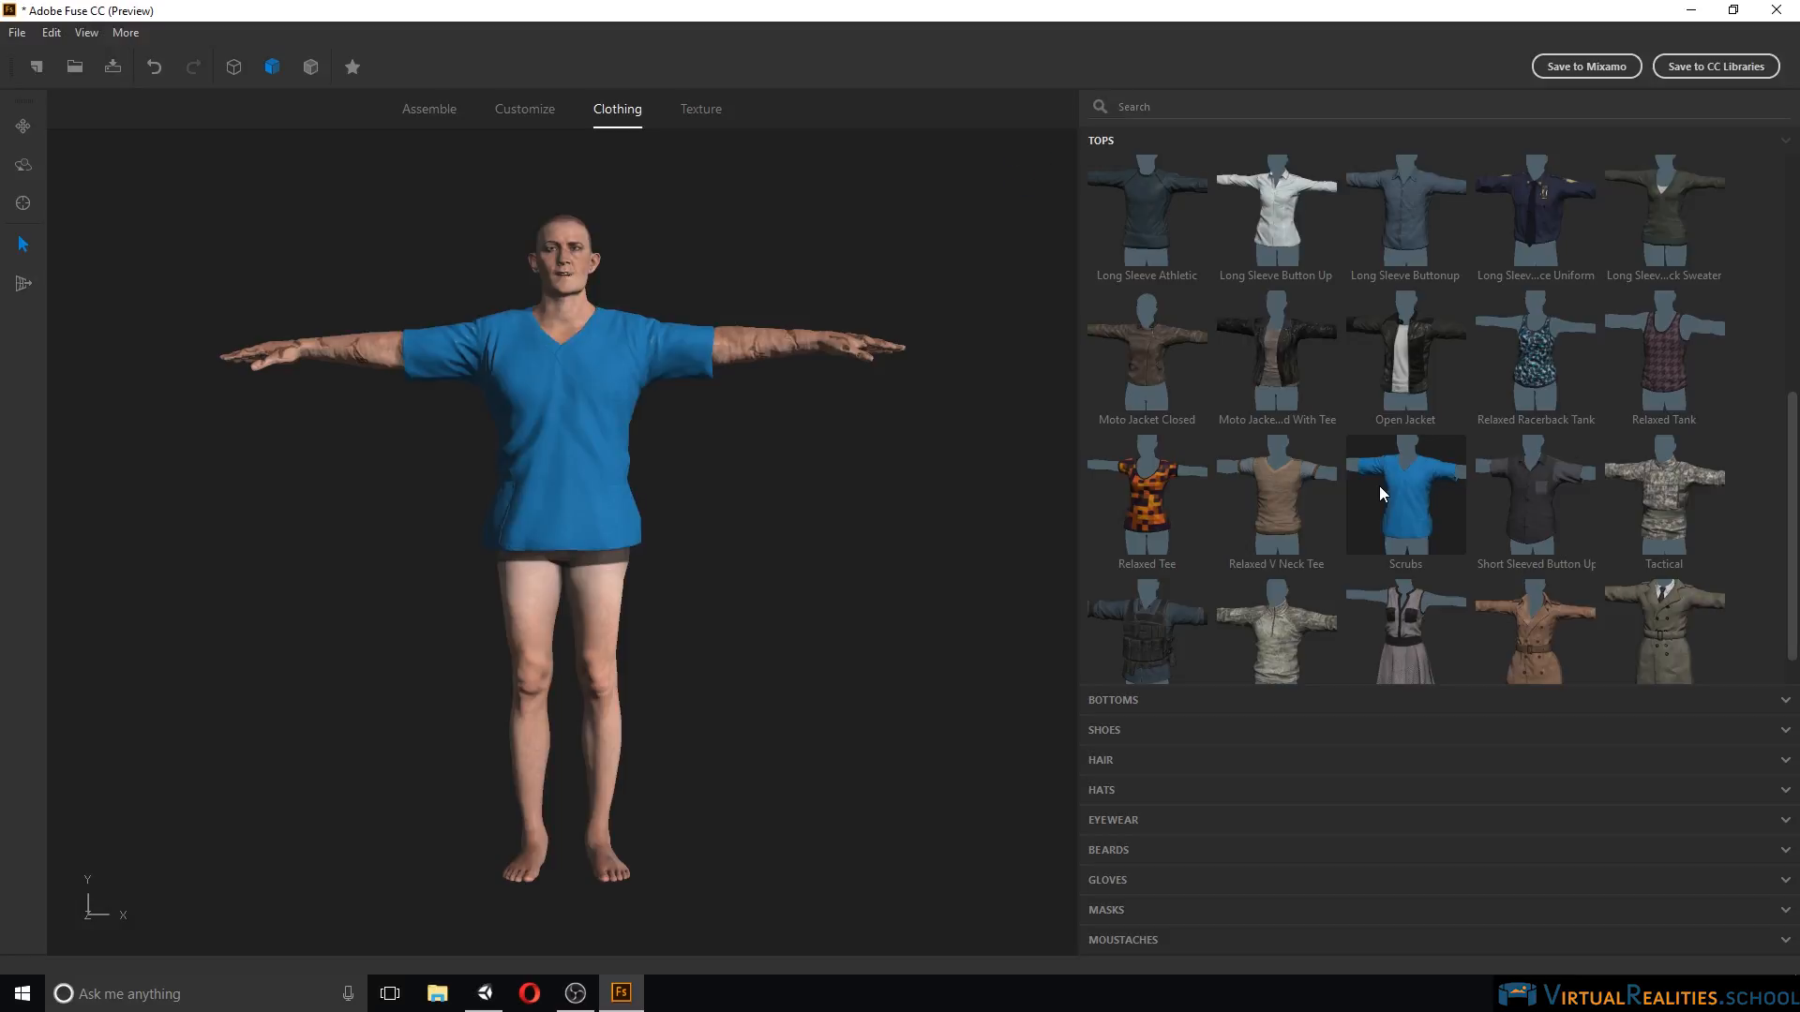
Dress the character in the ACU Knee Pads trousers and the Boots 1 shoes.
left_click(1132, 703)
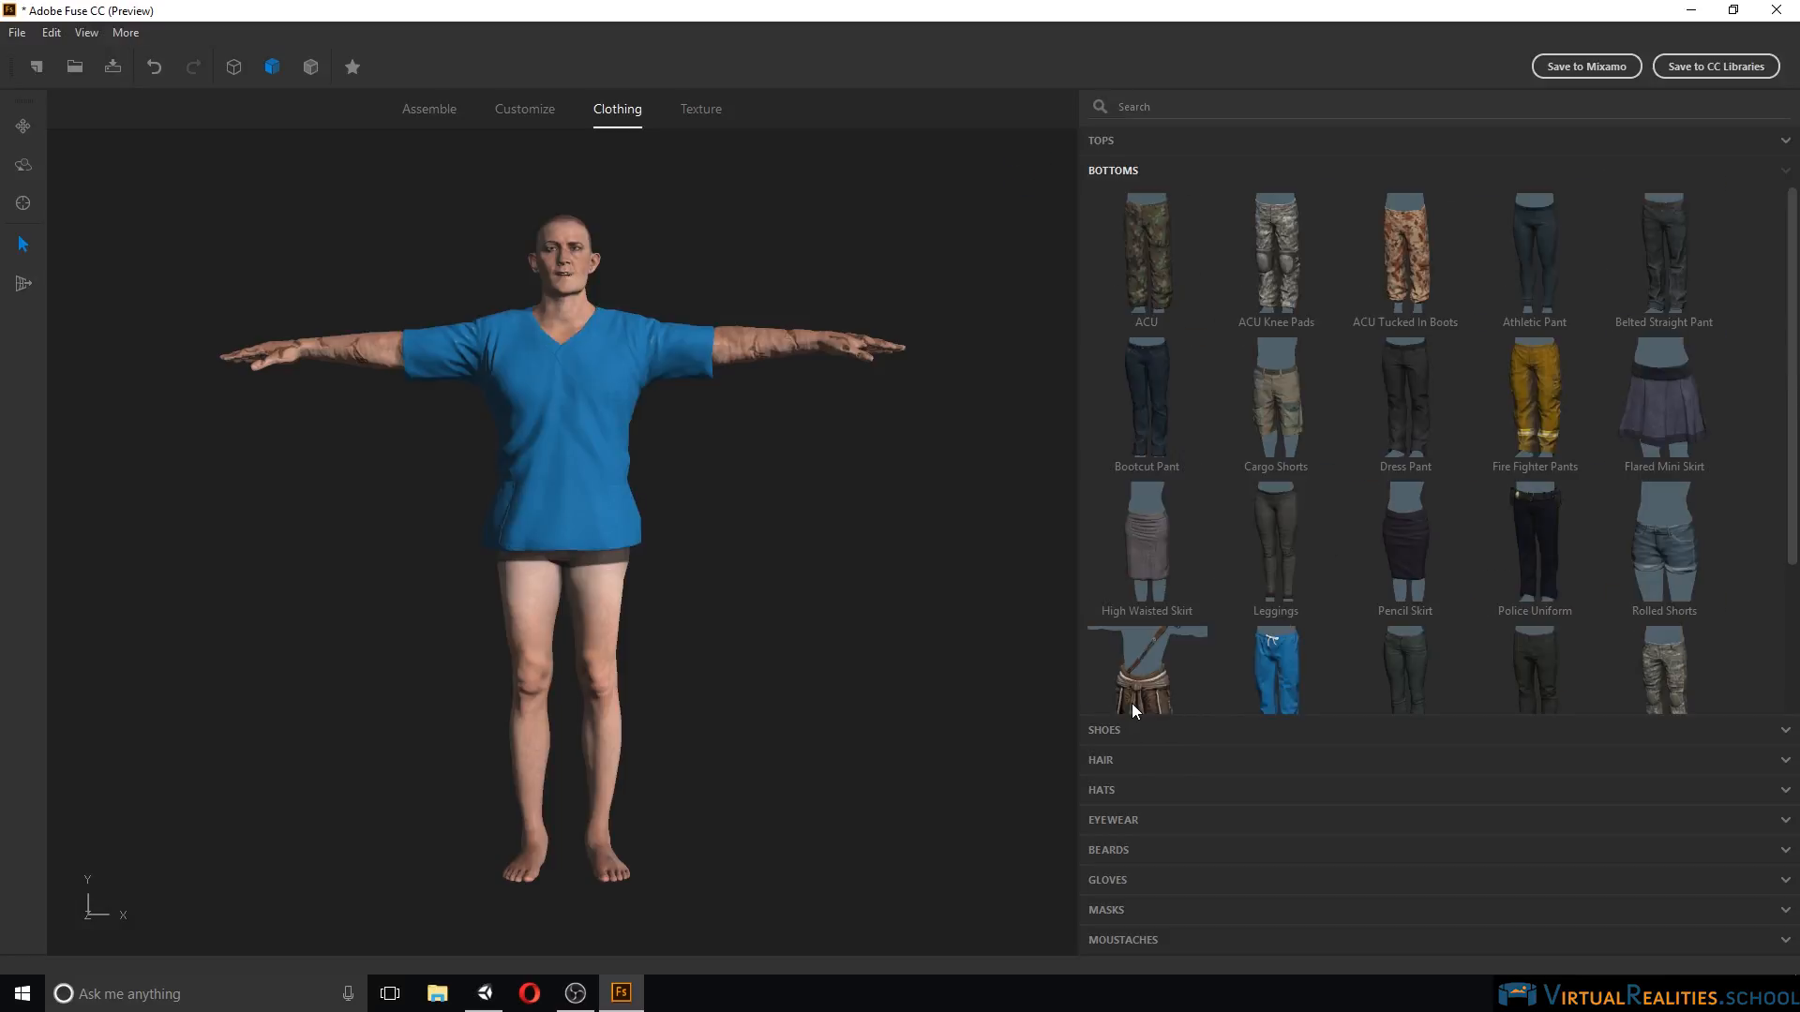
left_click(1283, 263)
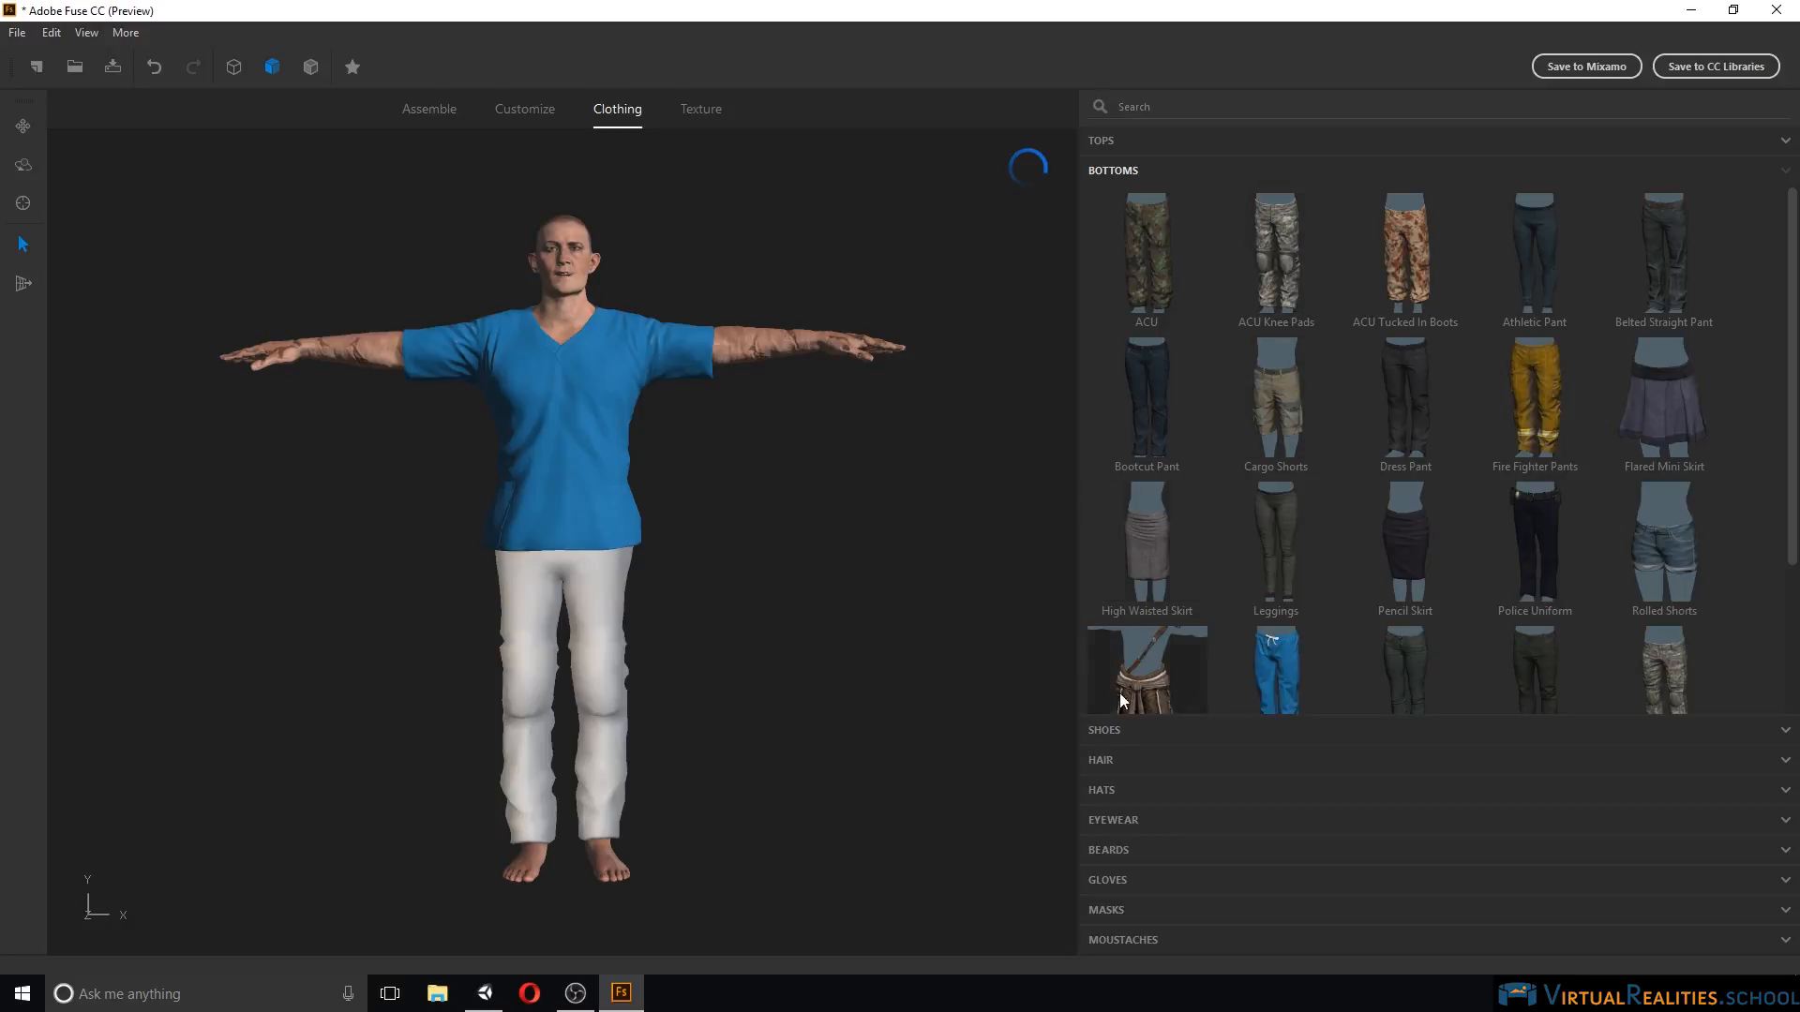
left_click(1108, 730)
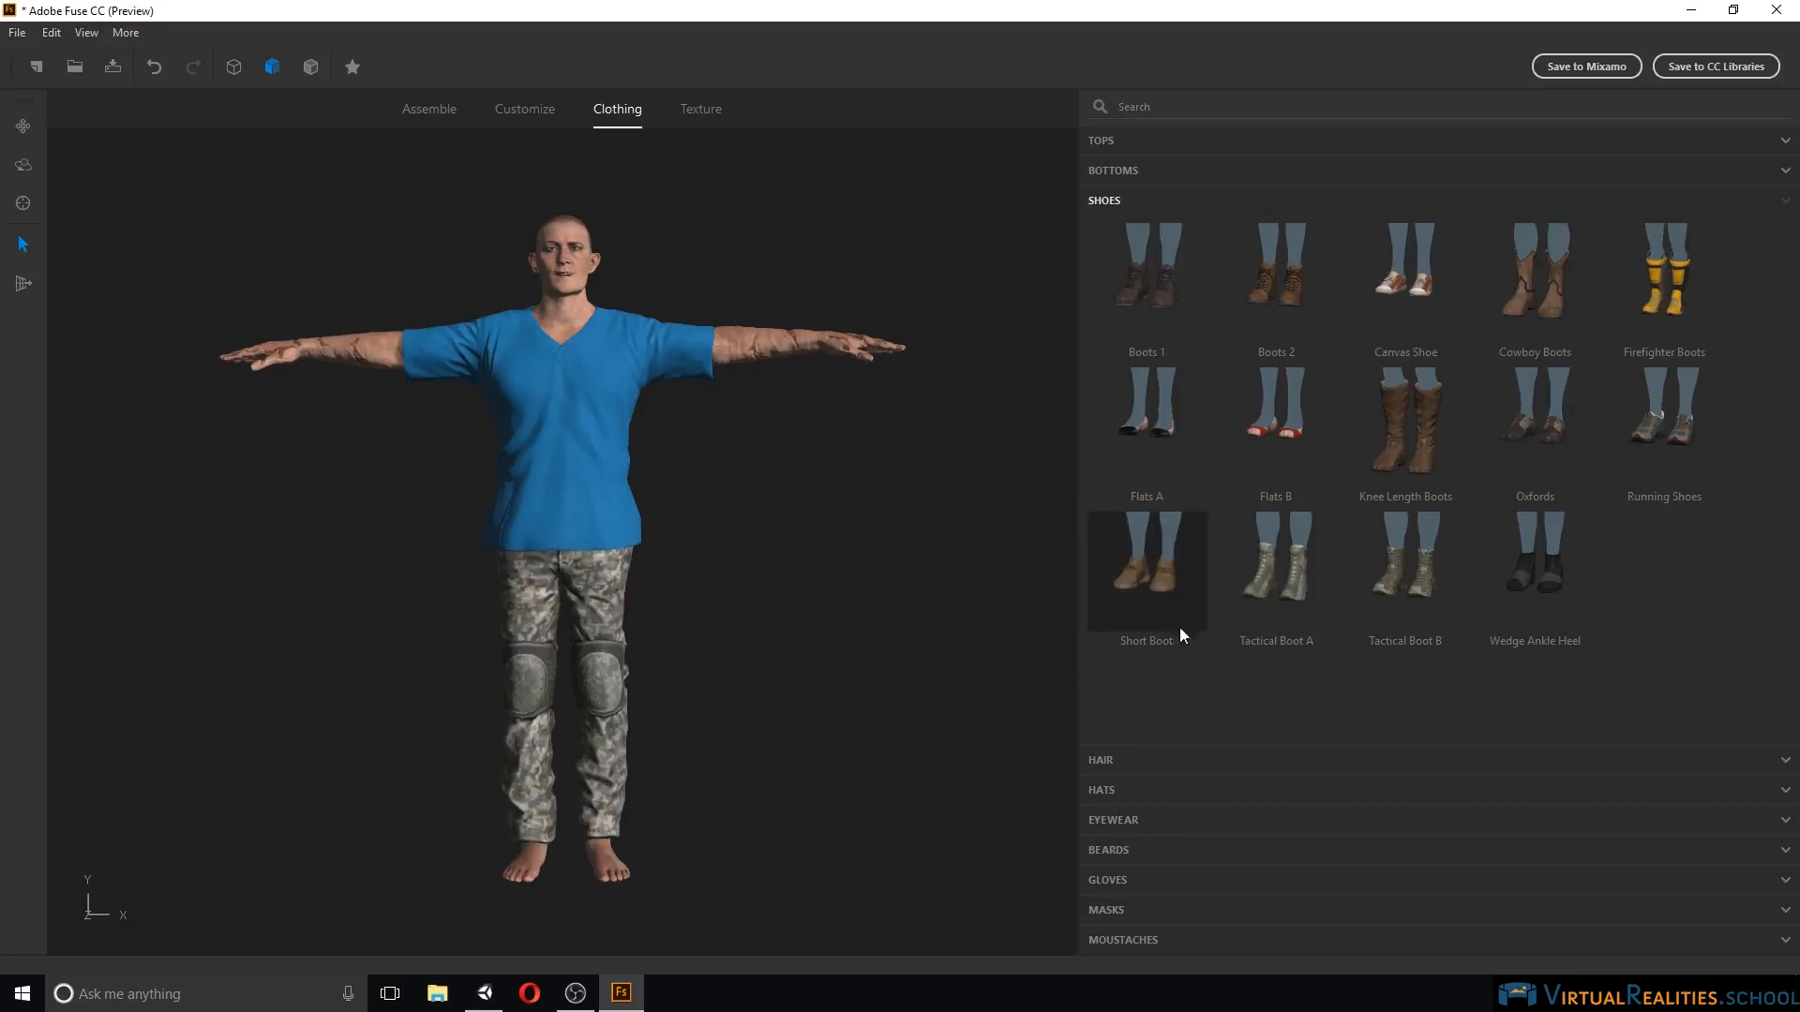
left_click(1149, 281)
Give the character the Alpha Fauxhawk hair and the Goggles A eyewear.
left_click(1110, 759)
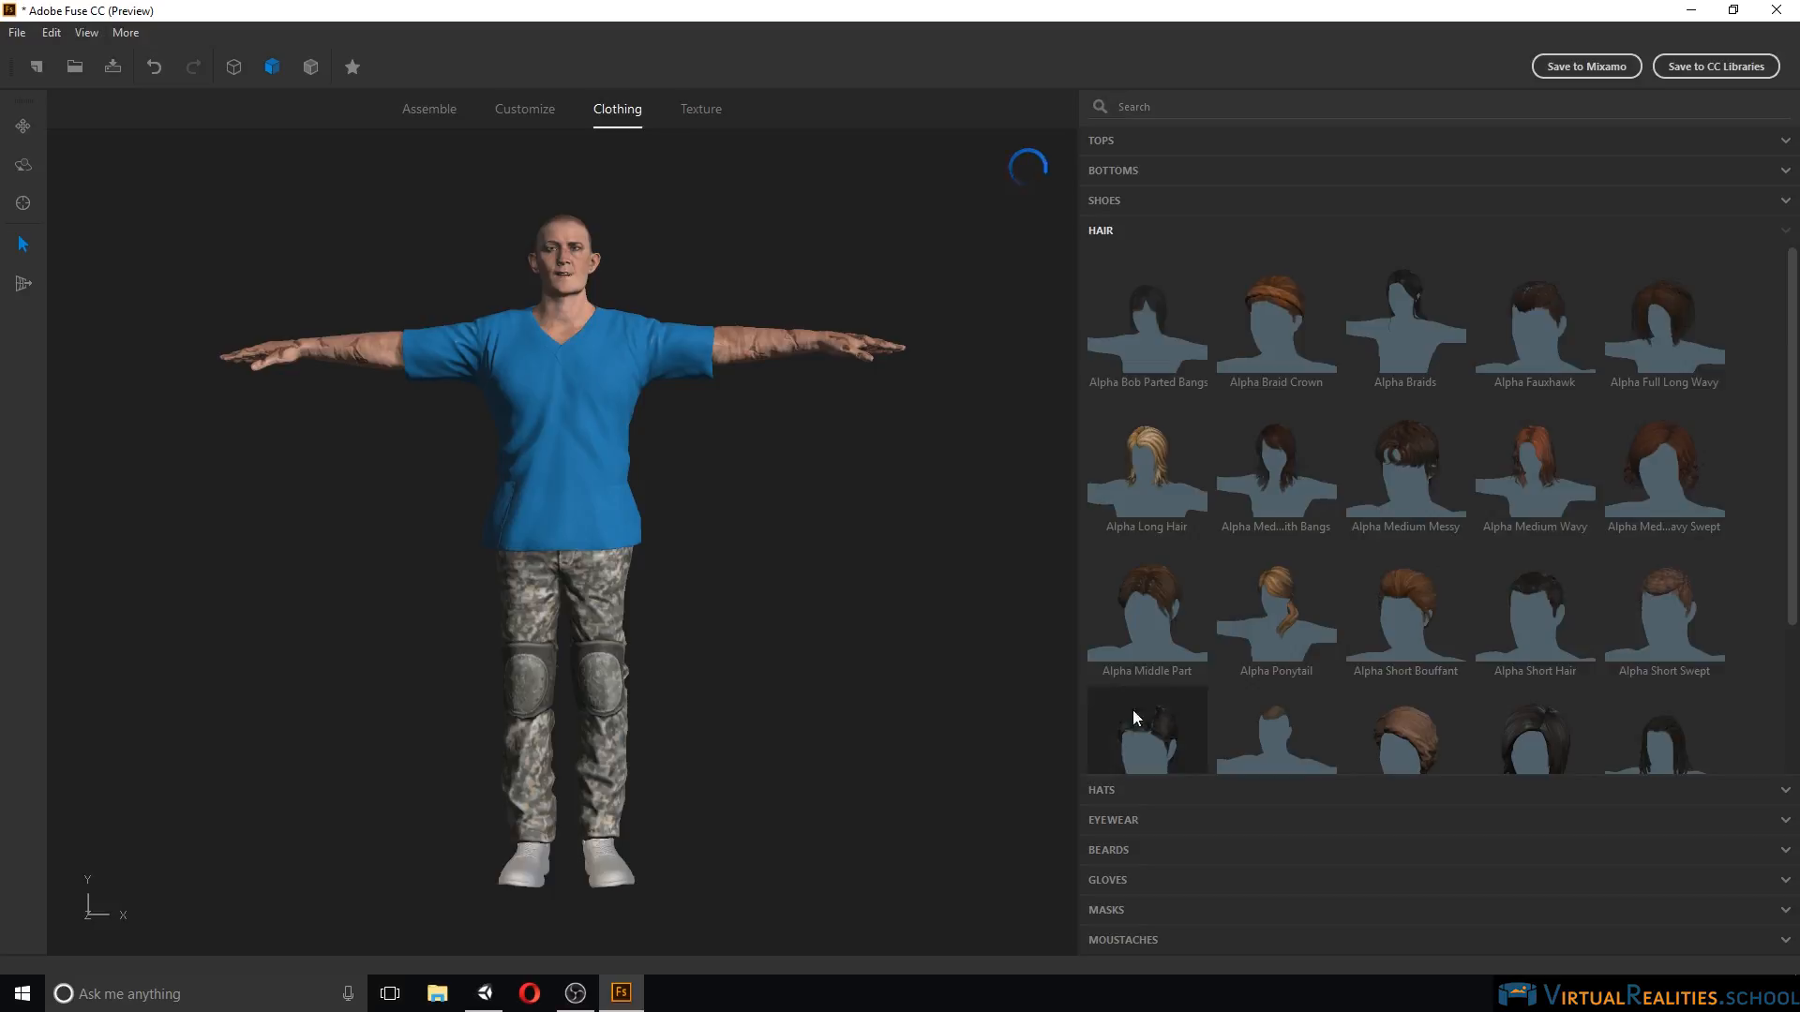
left_click(1535, 326)
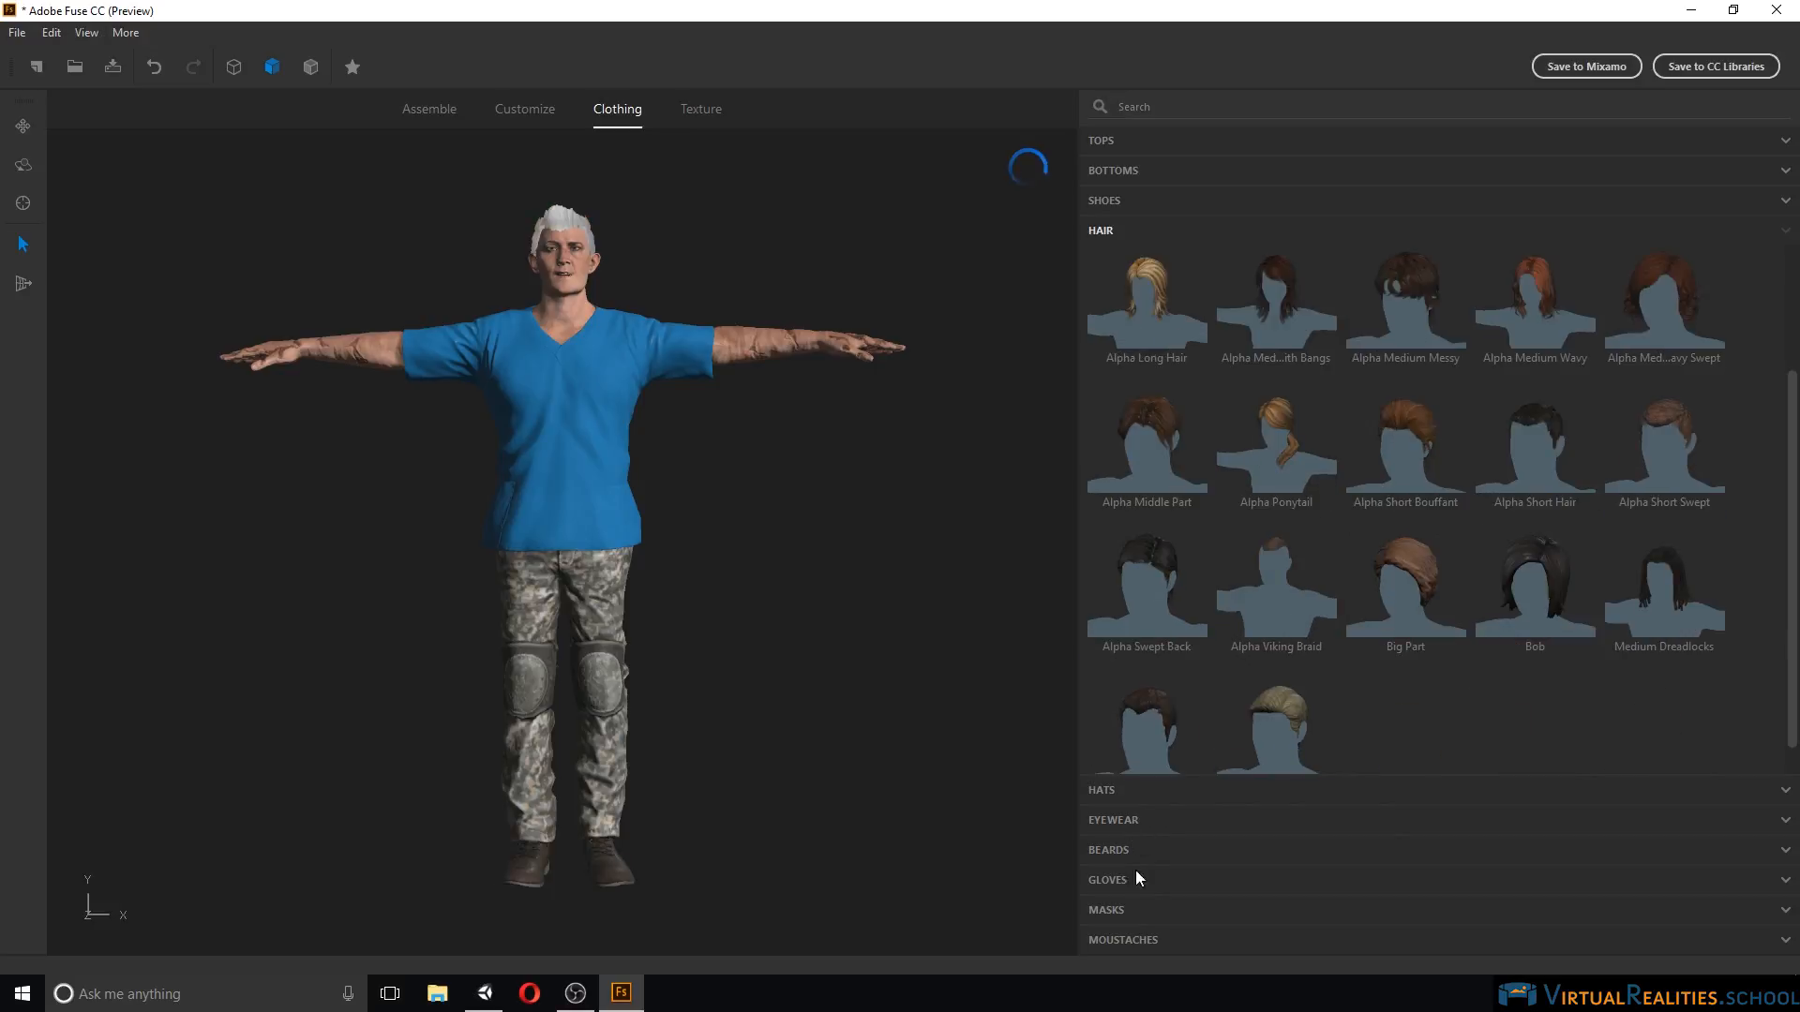
left_click(1126, 822)
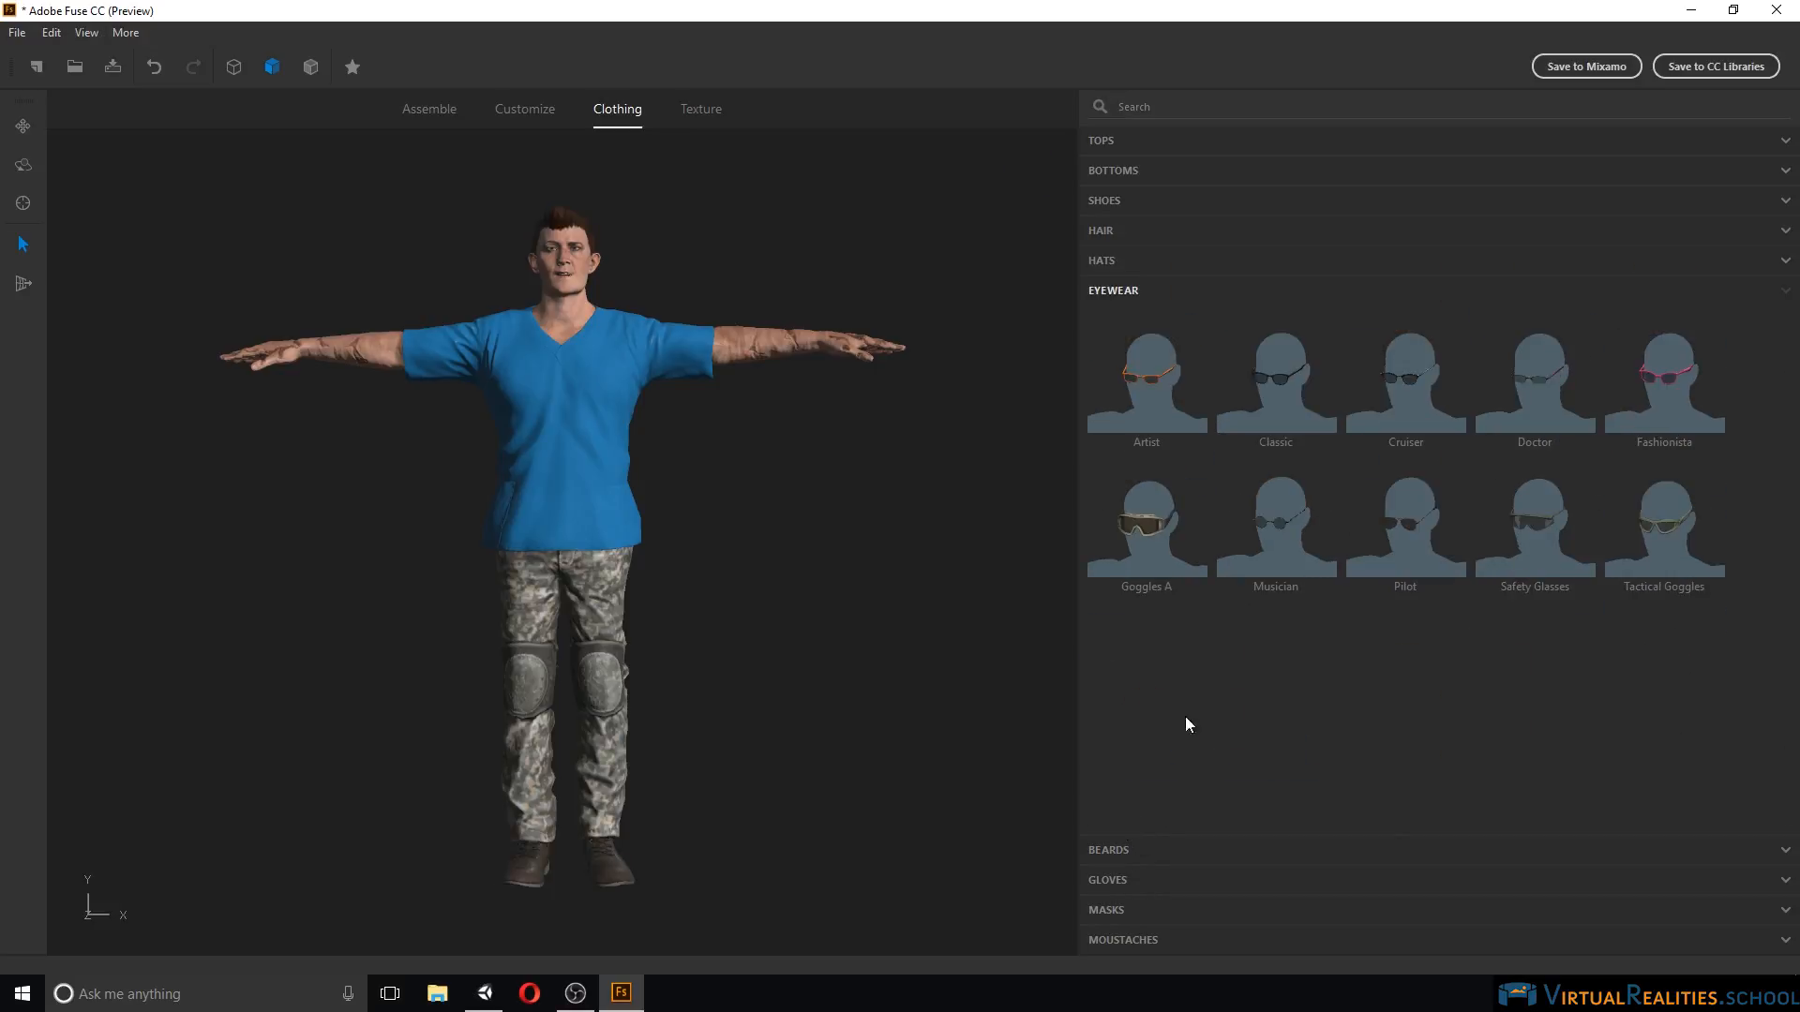
left_click(1154, 536)
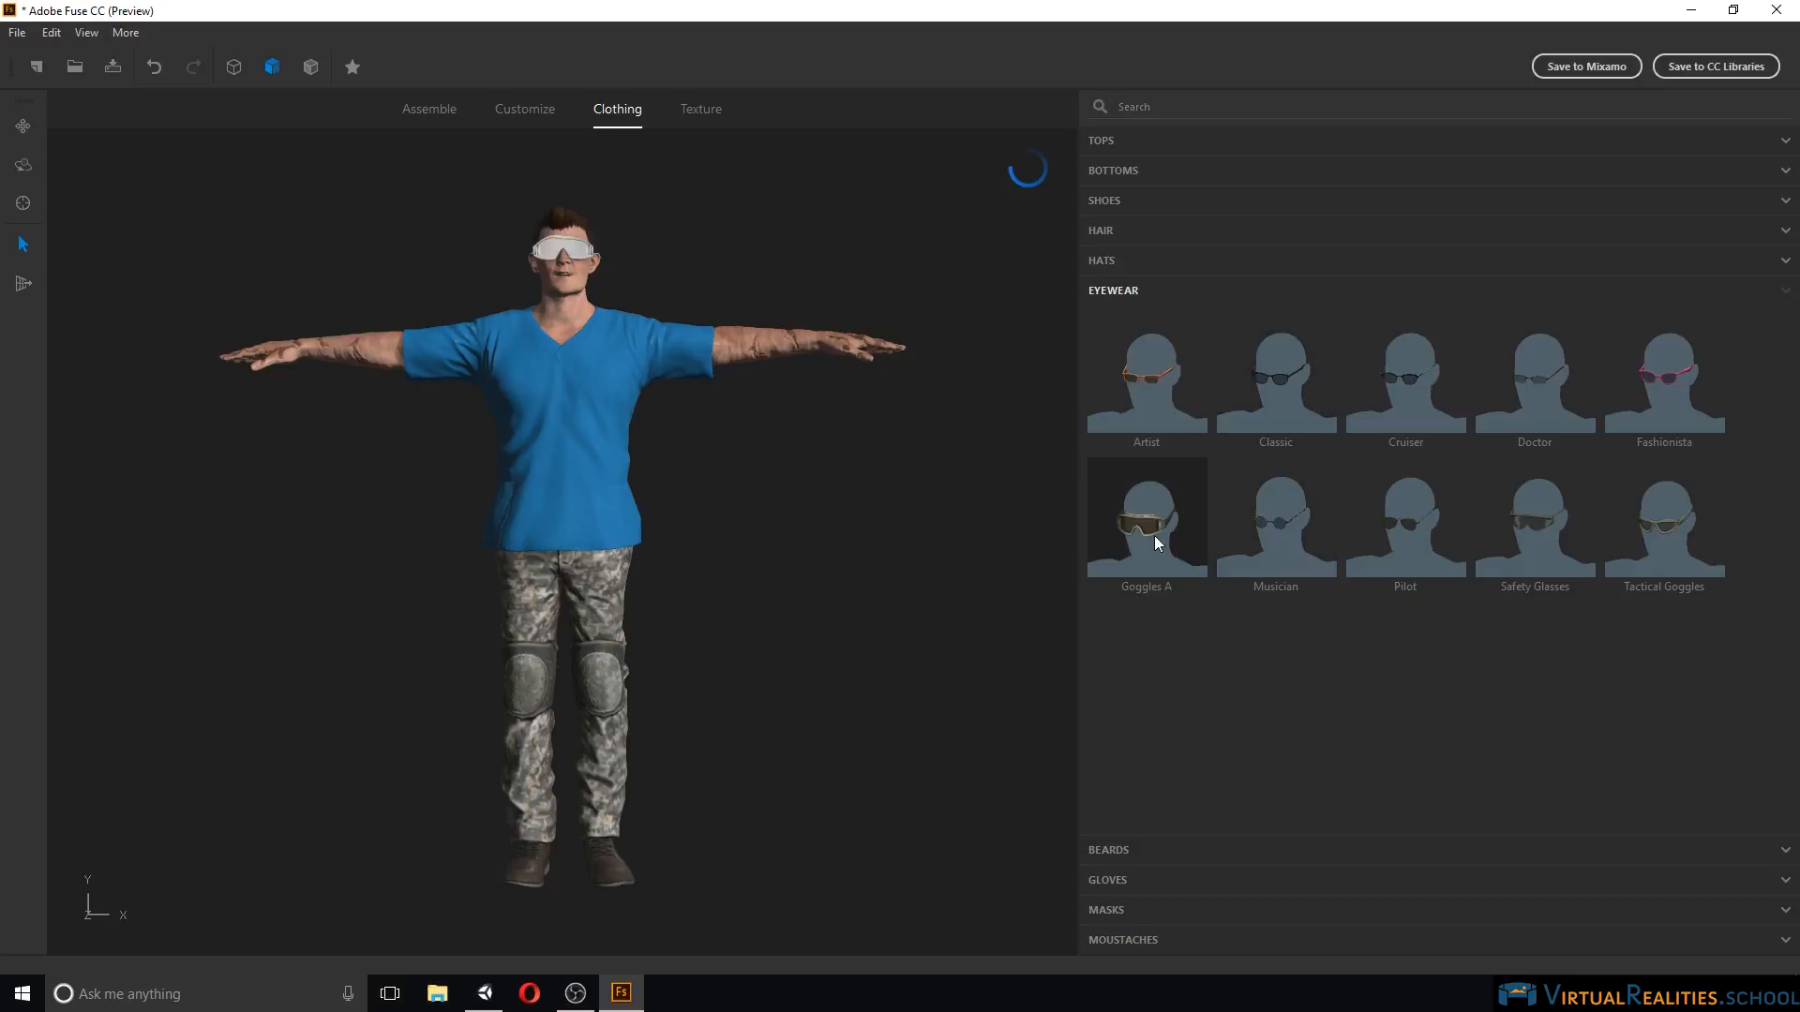
Add the Fingerless Gloves to the character's hands.
left_click(1130, 886)
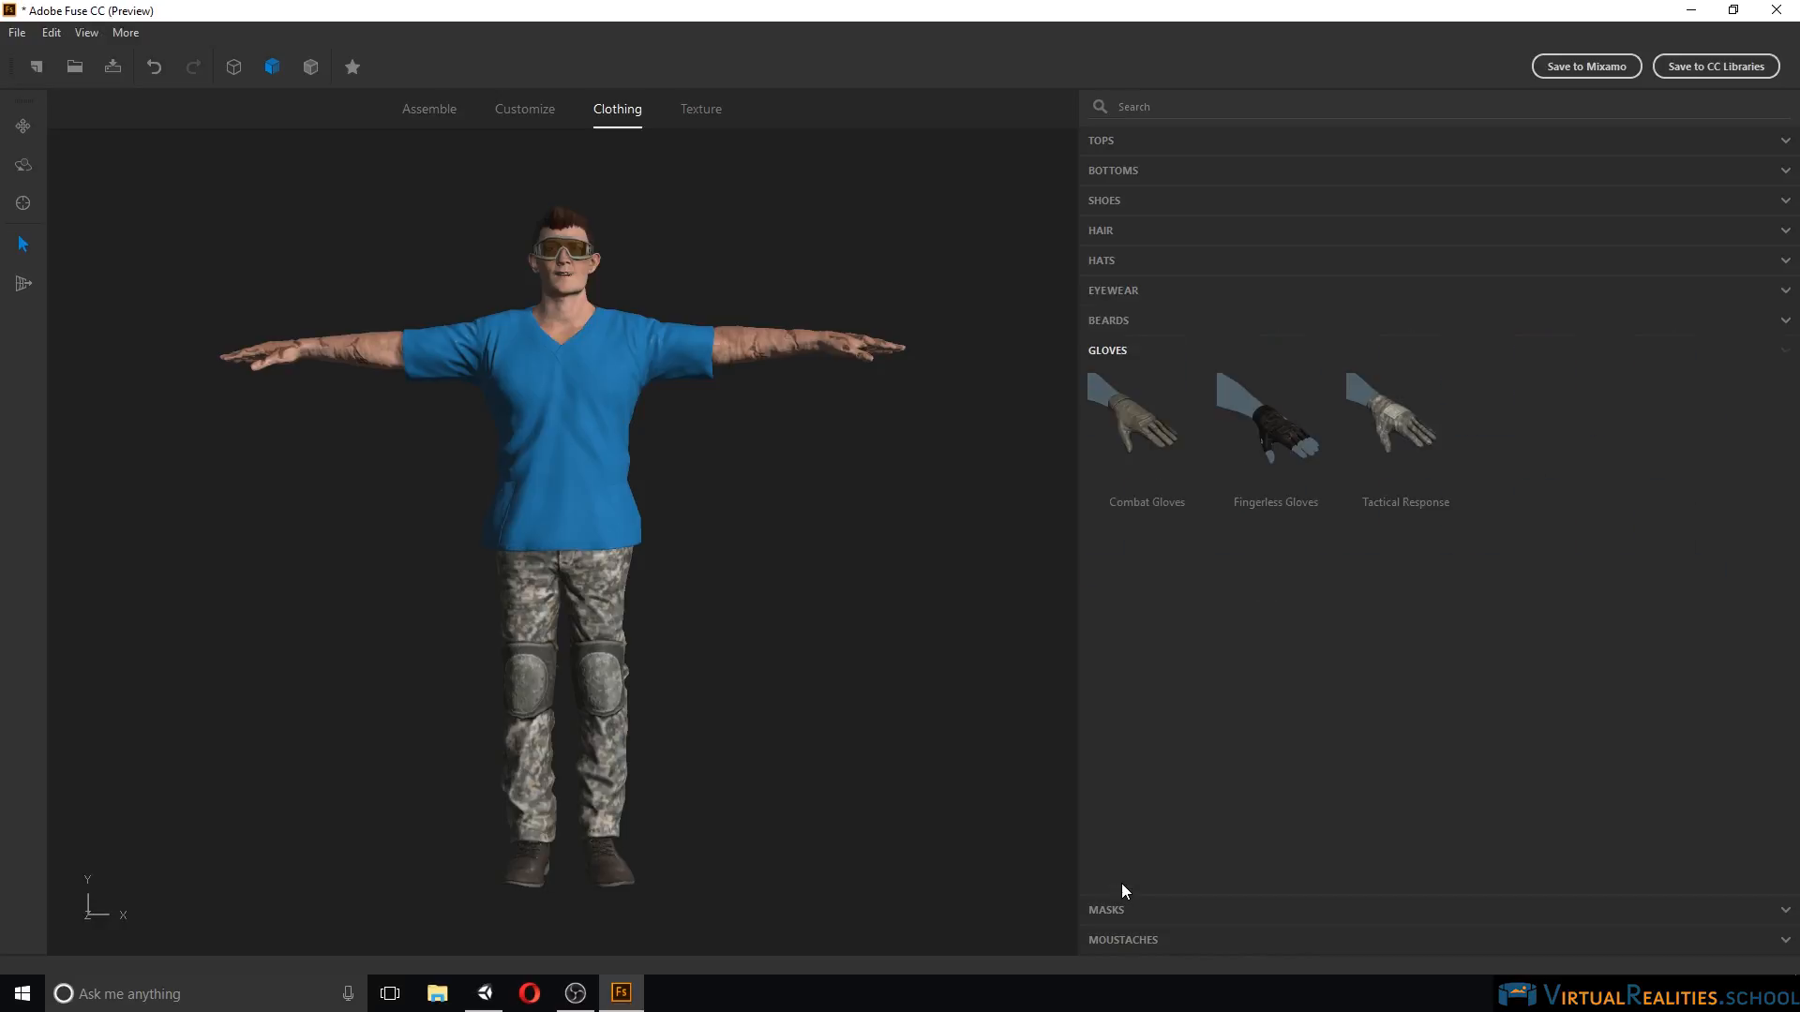
left_click(1289, 425)
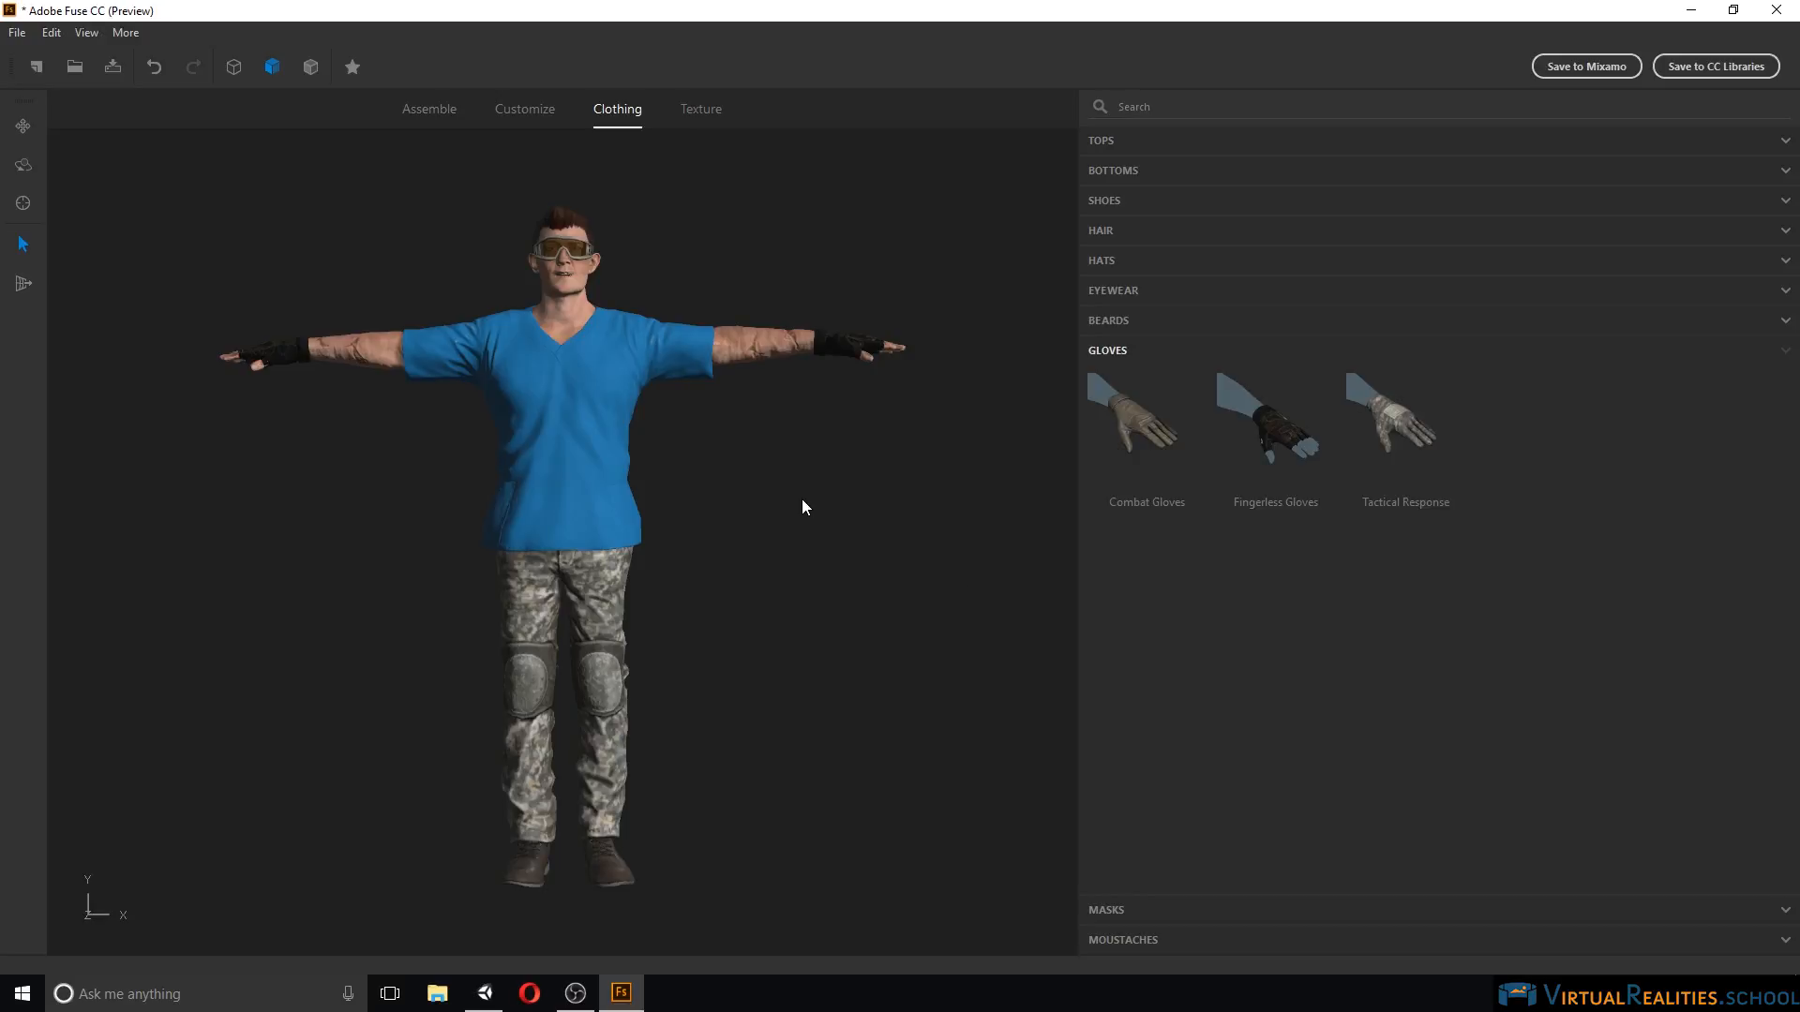
Set the texture resolution of the Scrubs top to 1024 x 1024.
left_click(712, 107)
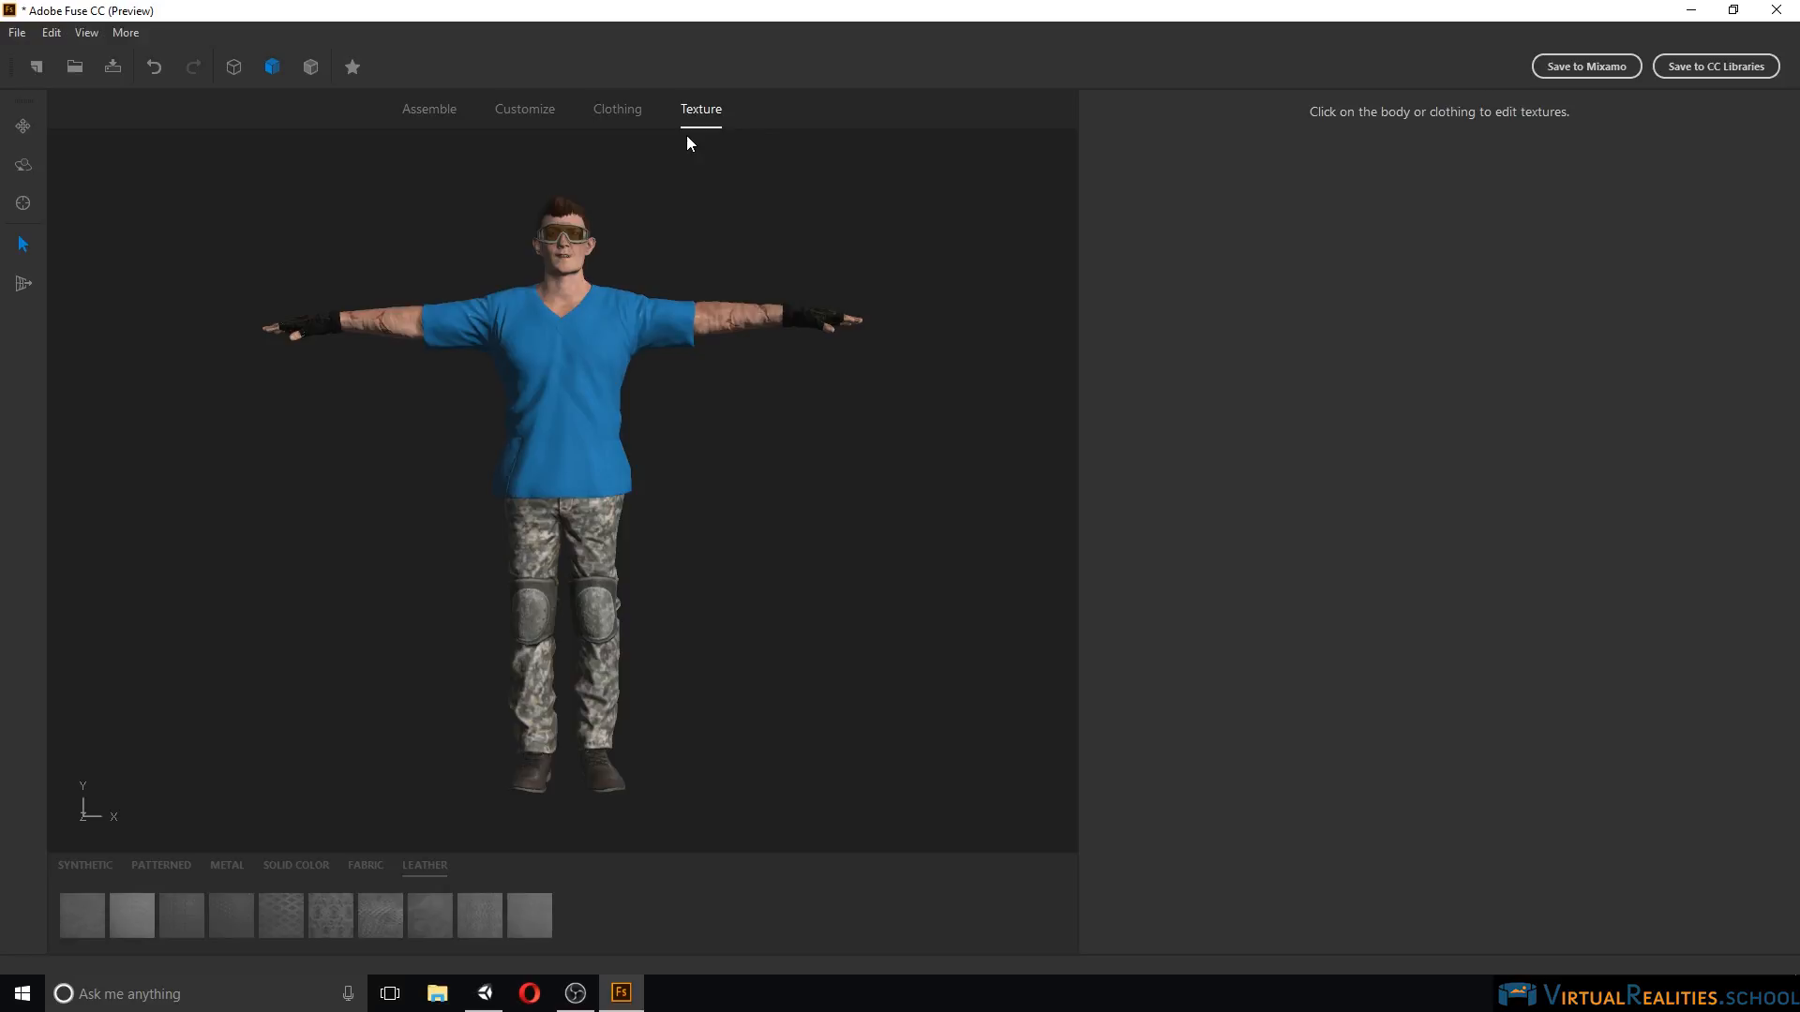
left_click(561, 343)
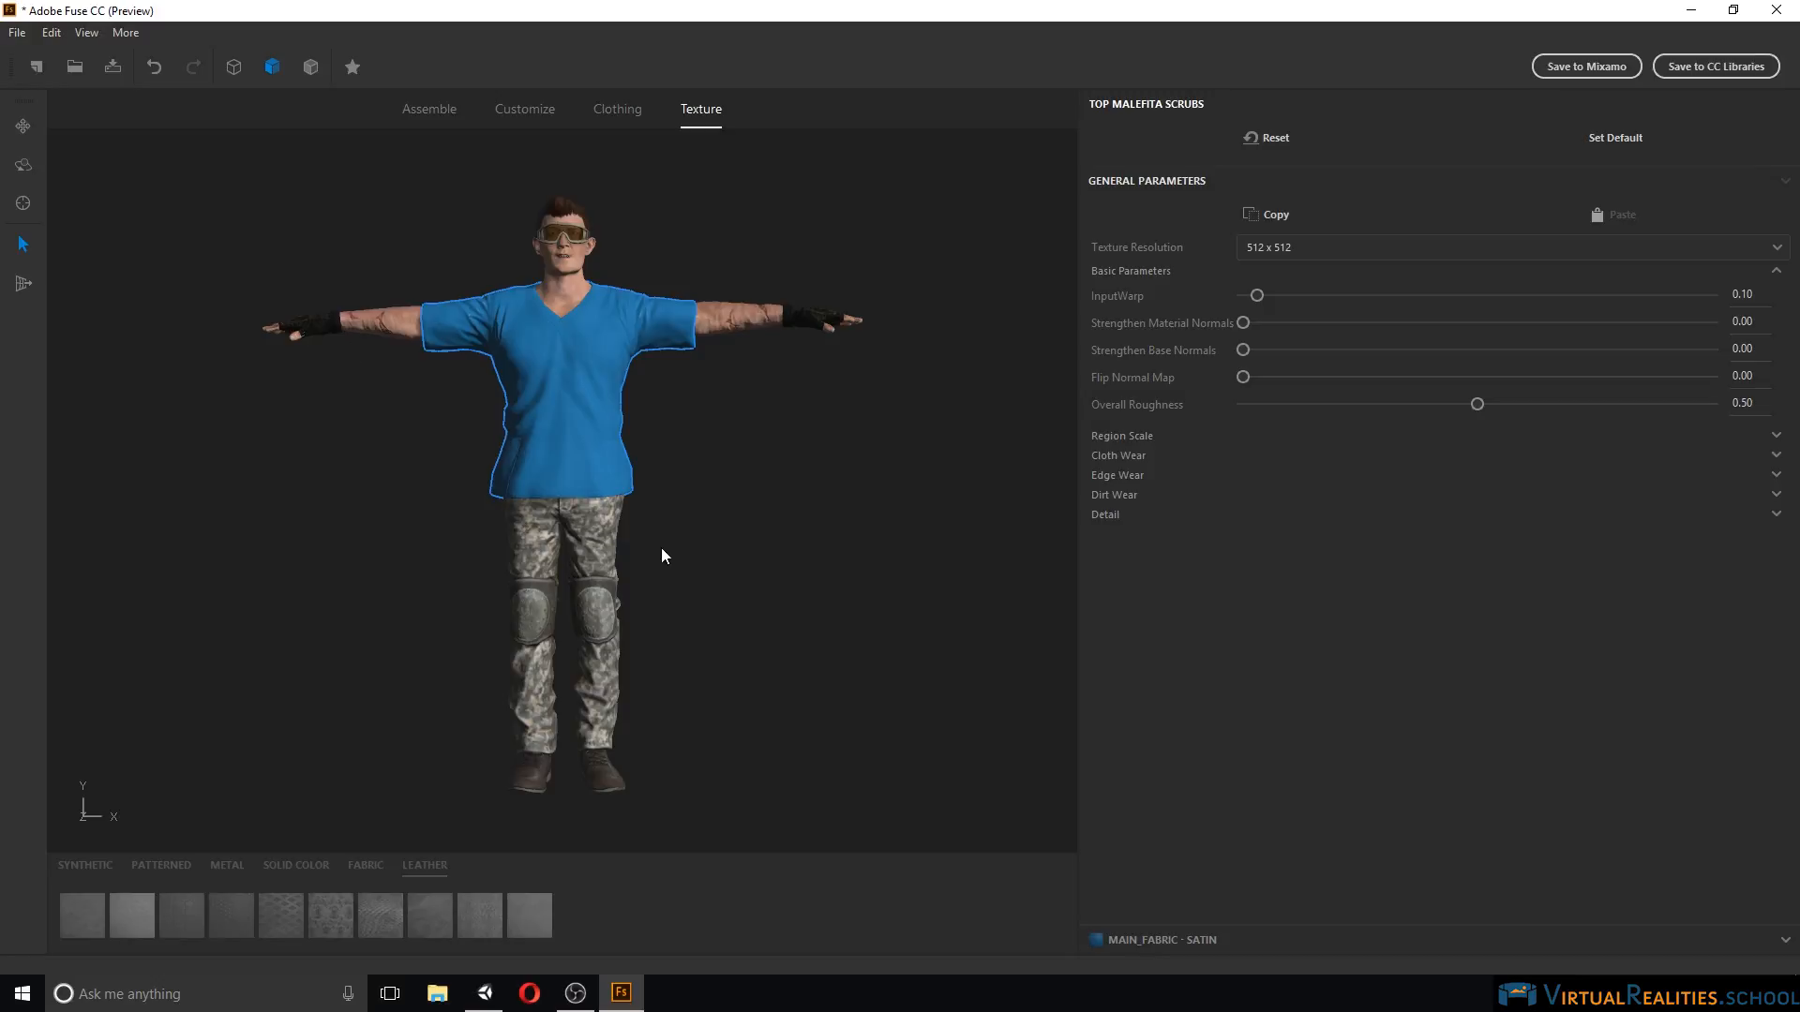
left_click(1160, 941)
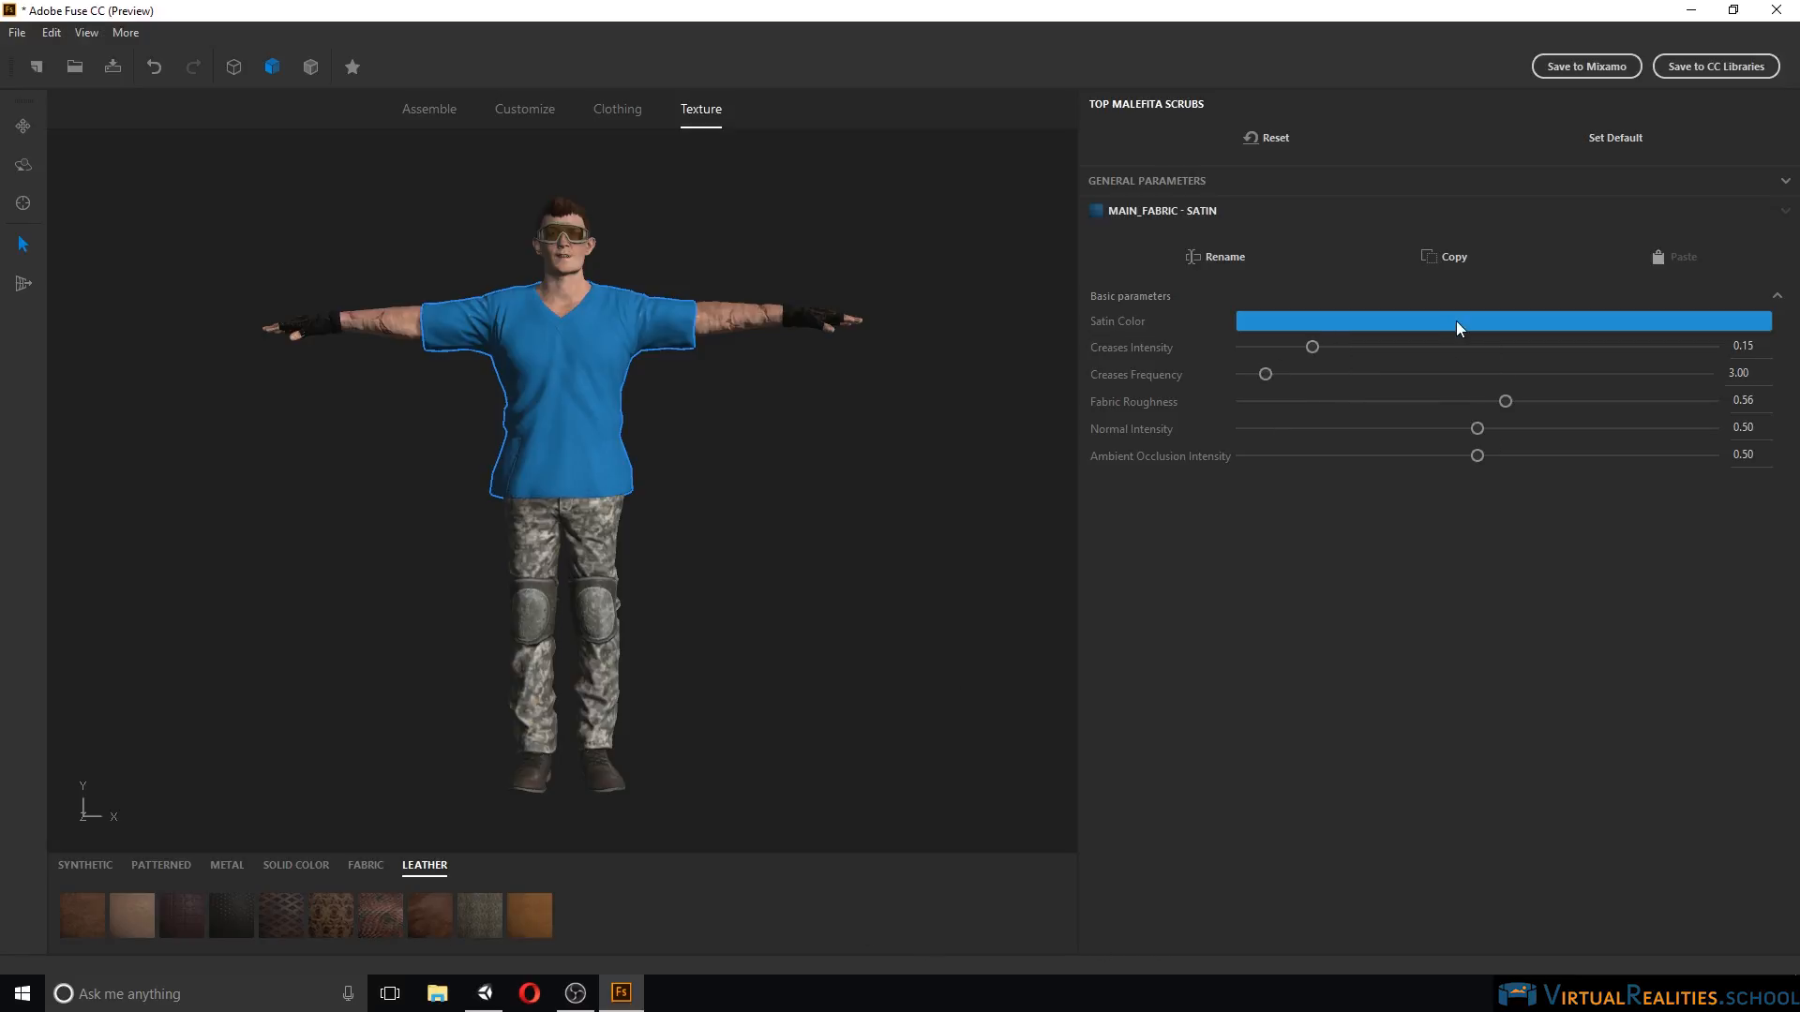
left_click(1156, 180)
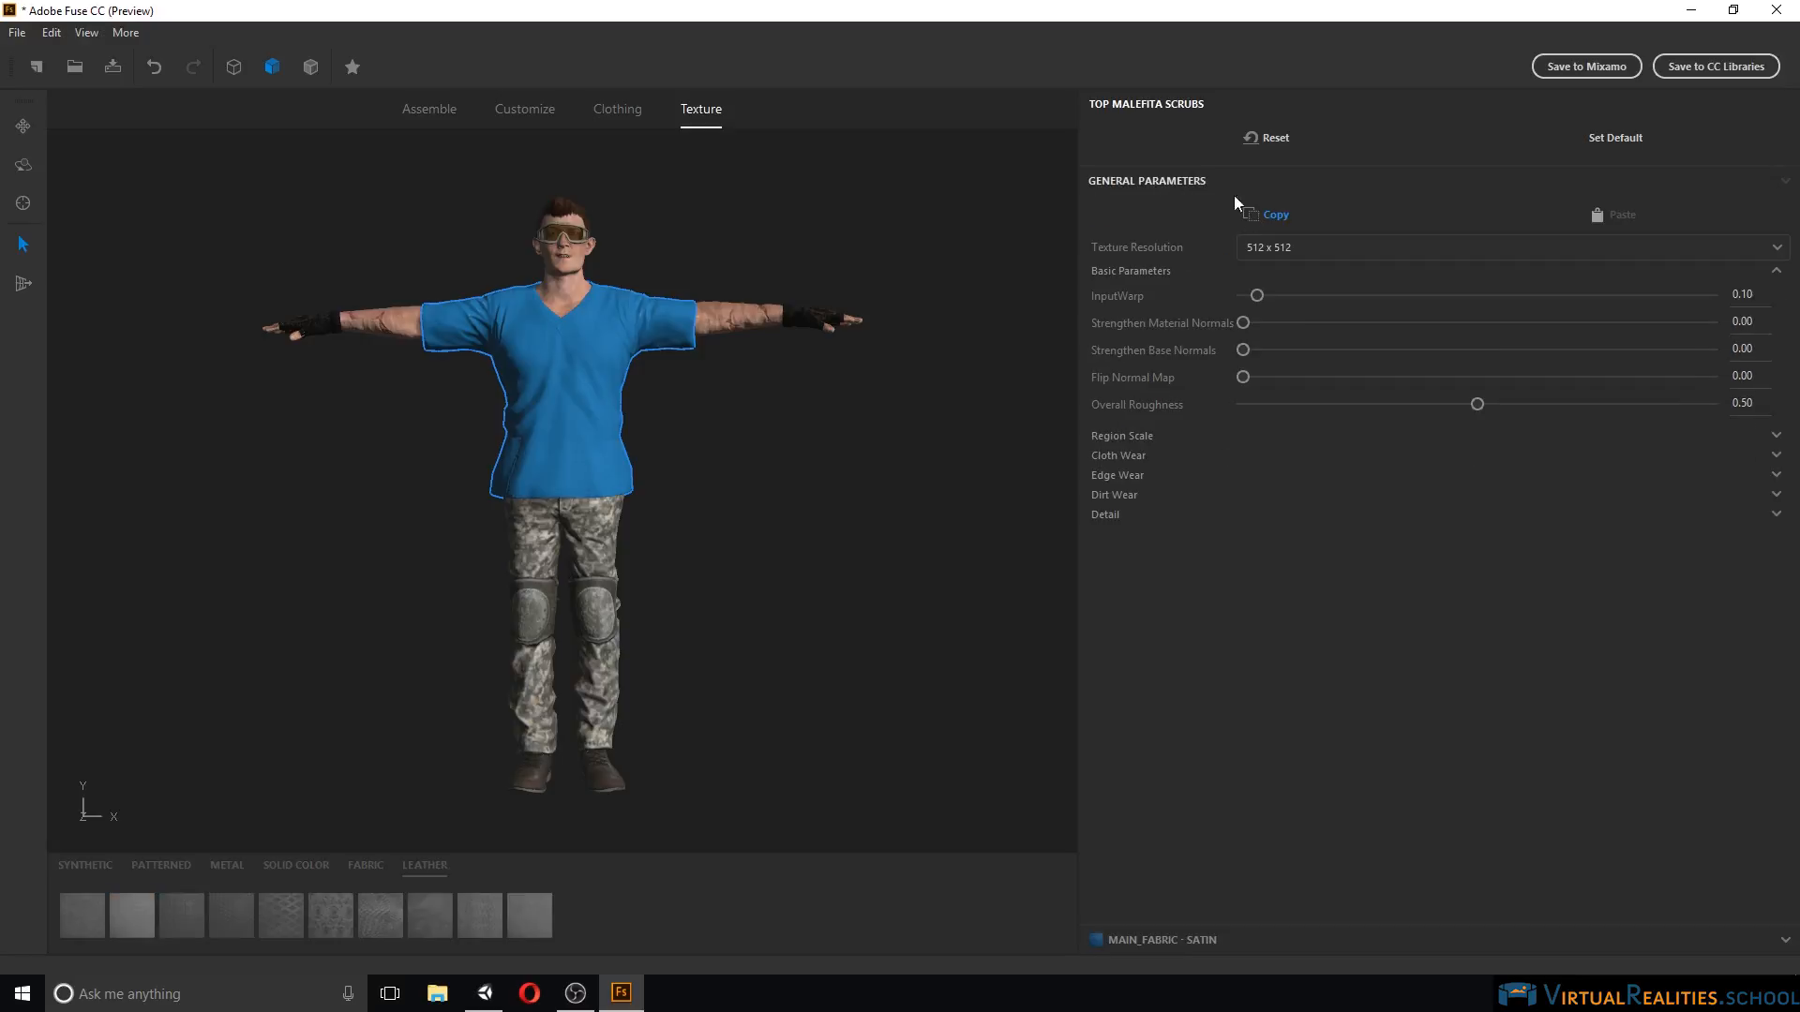
left_click(1338, 251)
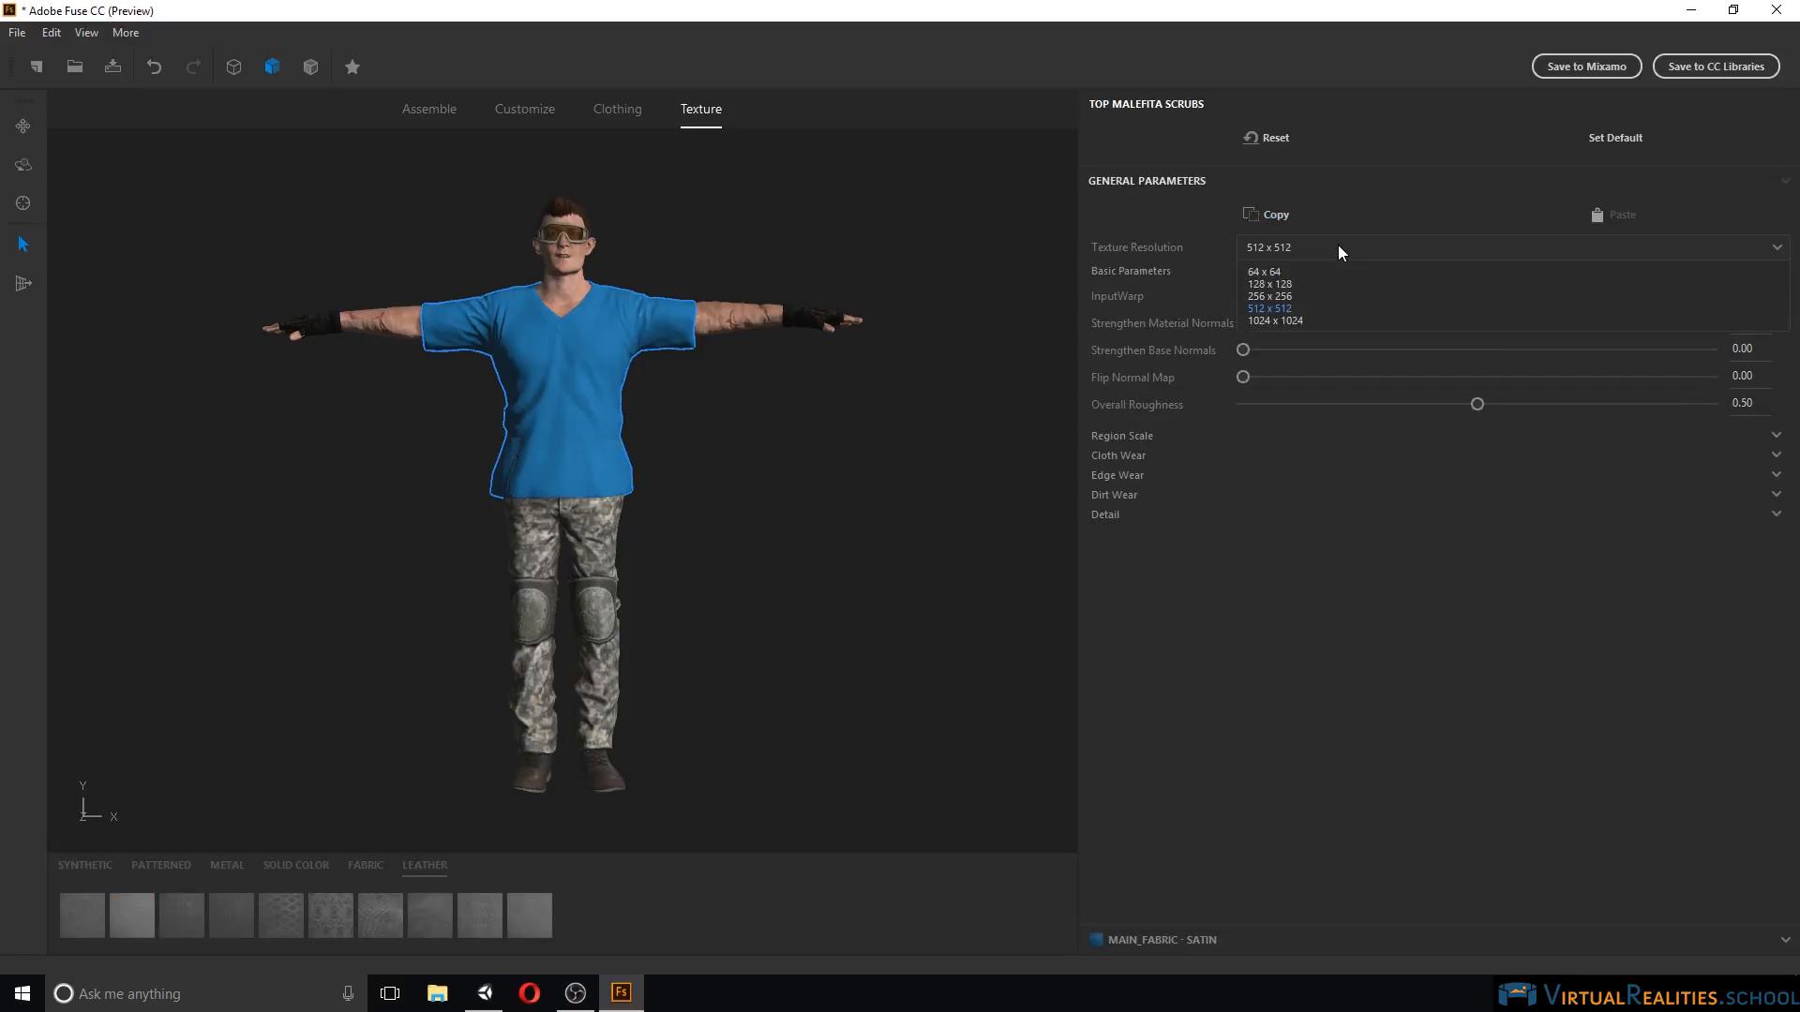
left_click(1294, 320)
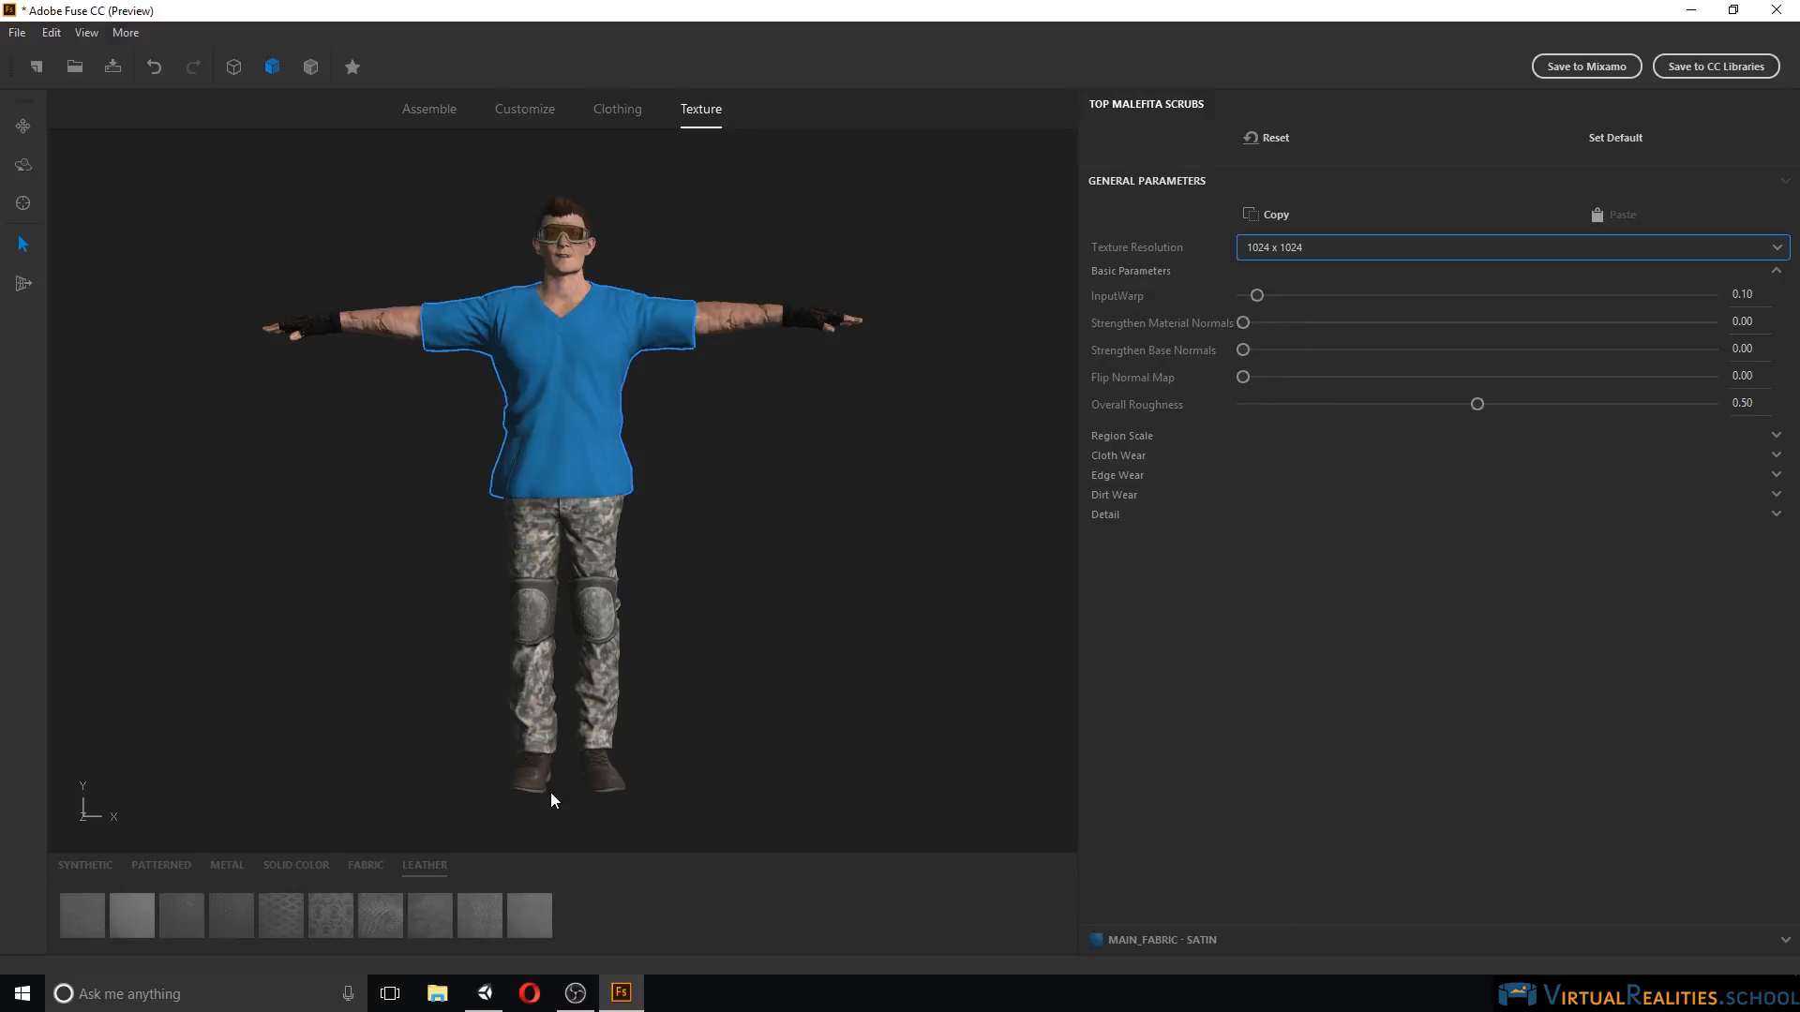
Apply the Snake Skin leather material to the main fabric of the Scrubs top and inspect the pattern up close.
left_click(1138, 941)
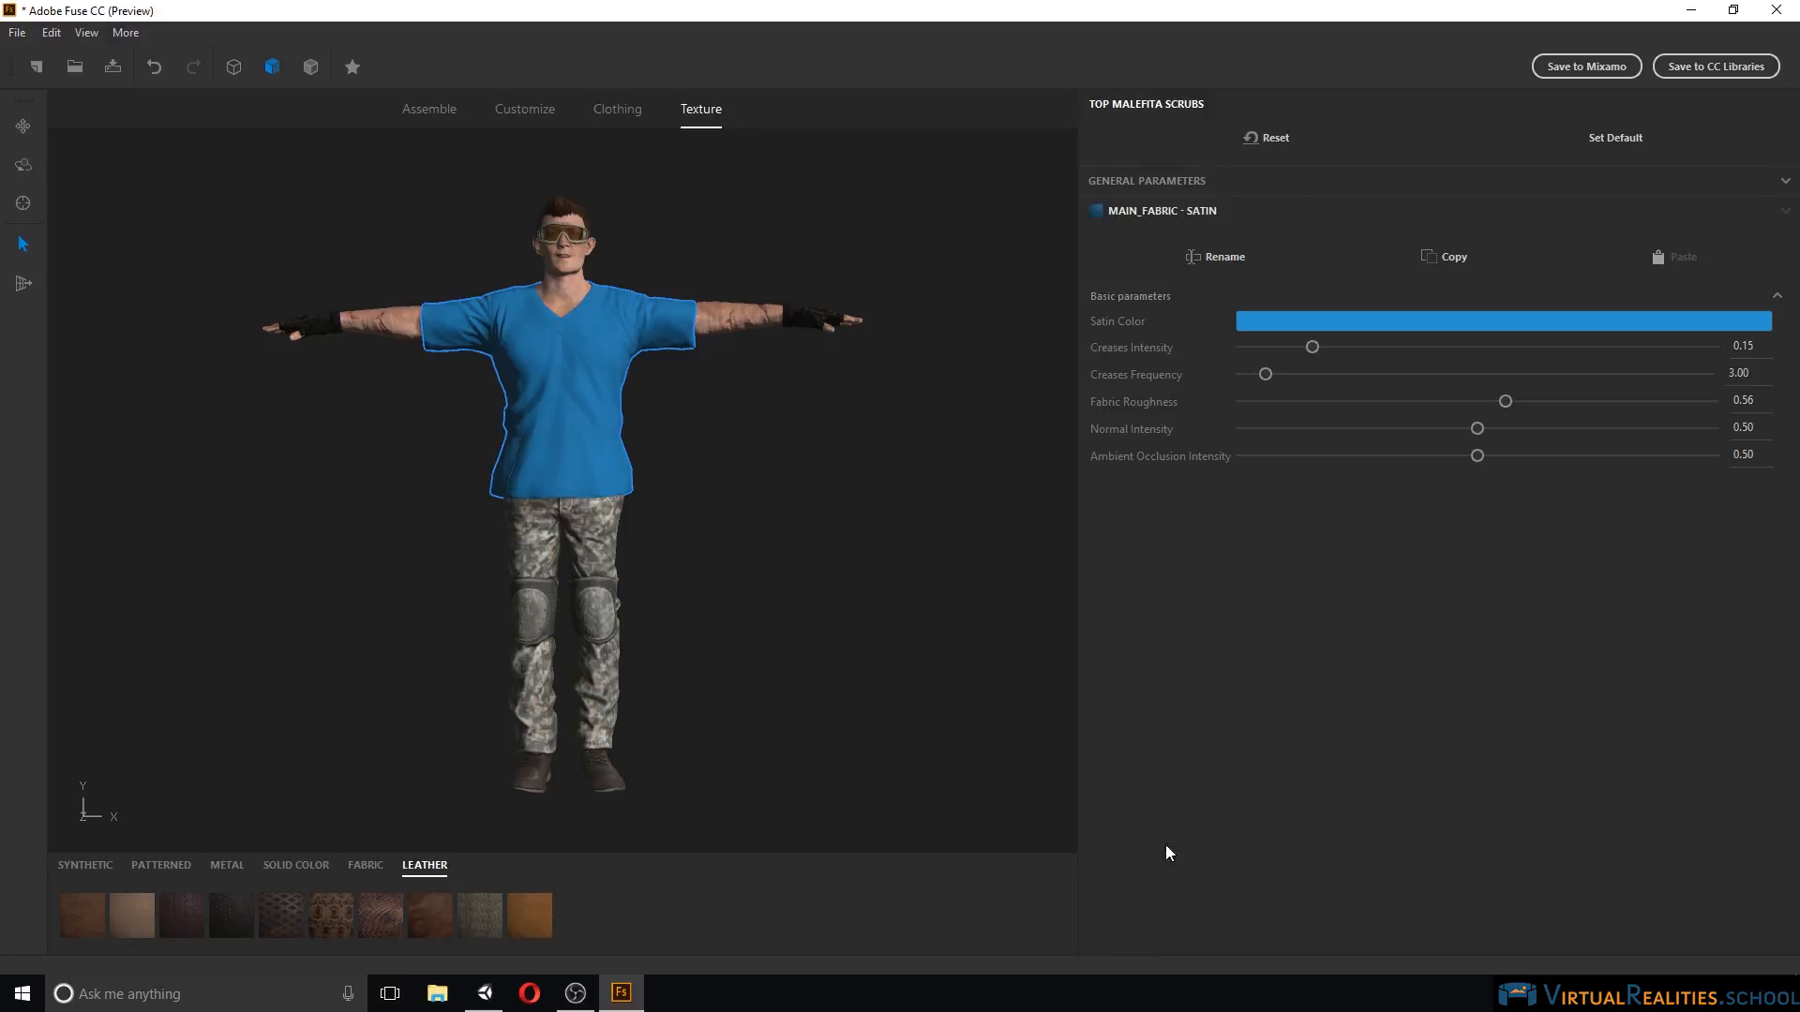
left_click(365, 866)
left_click(434, 872)
left_click(327, 912)
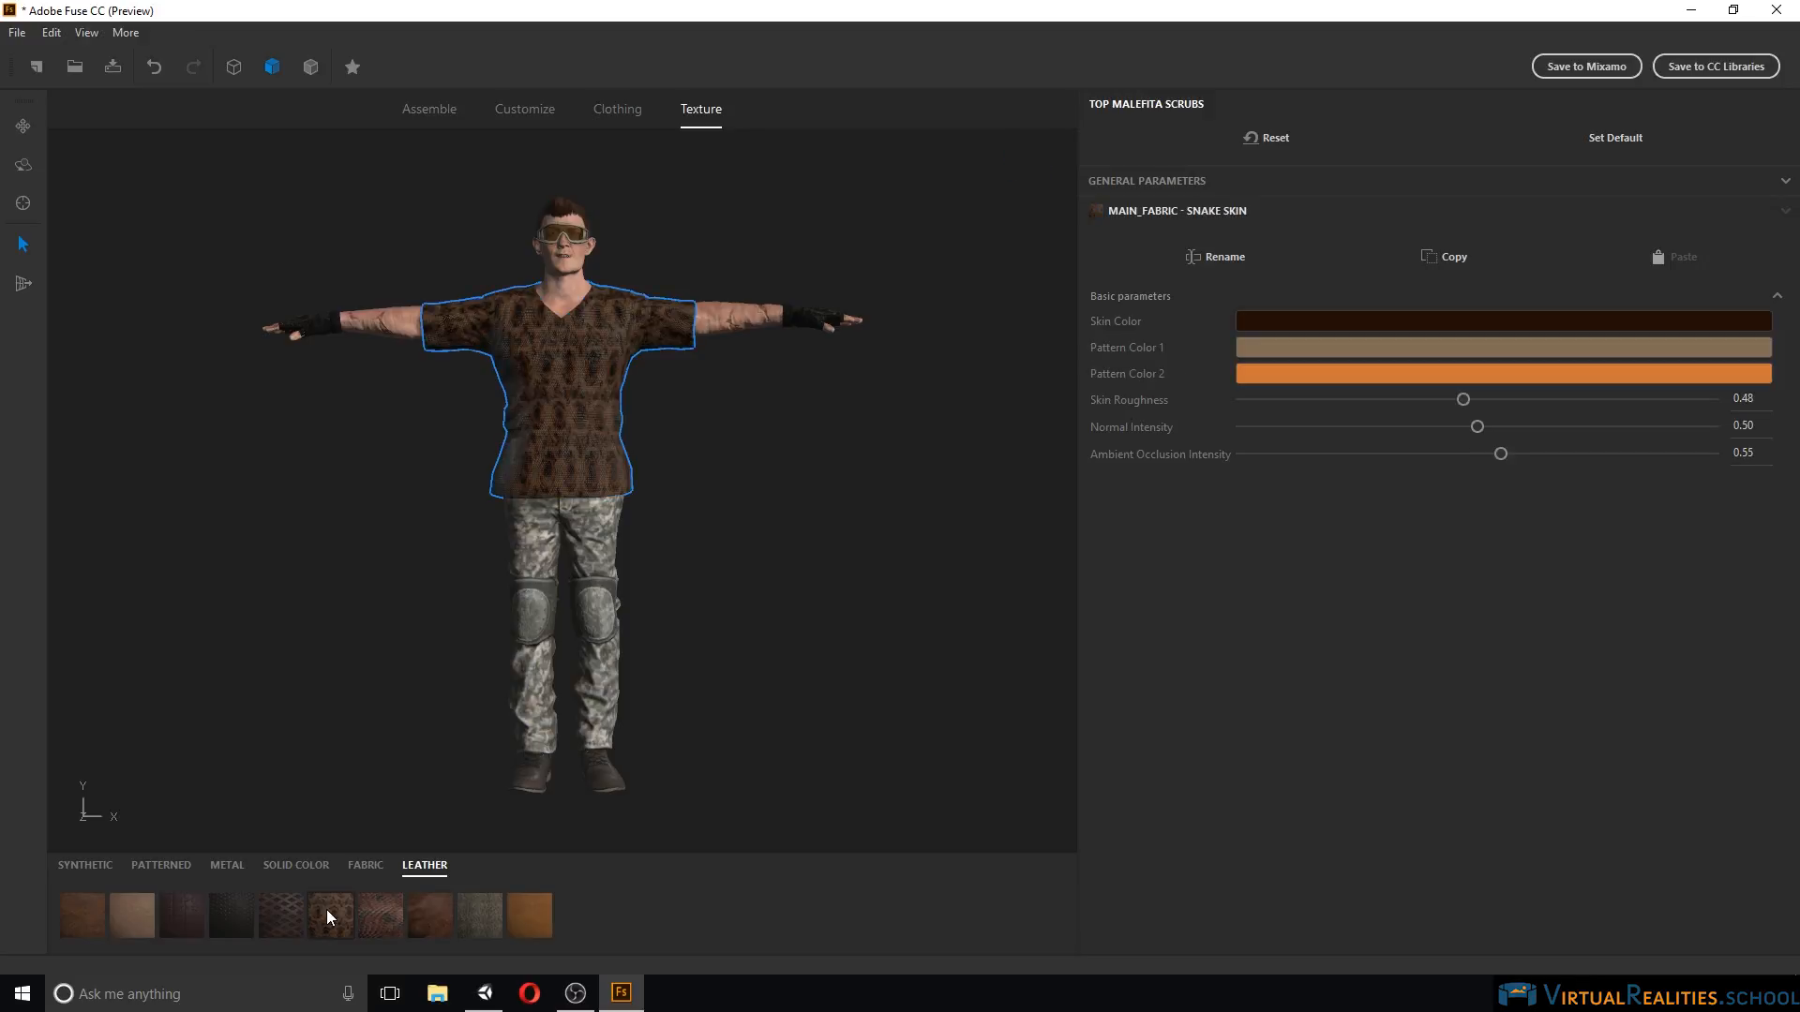
scroll(561, 326, "down", 3)
scroll(570, 402, "up", 5)
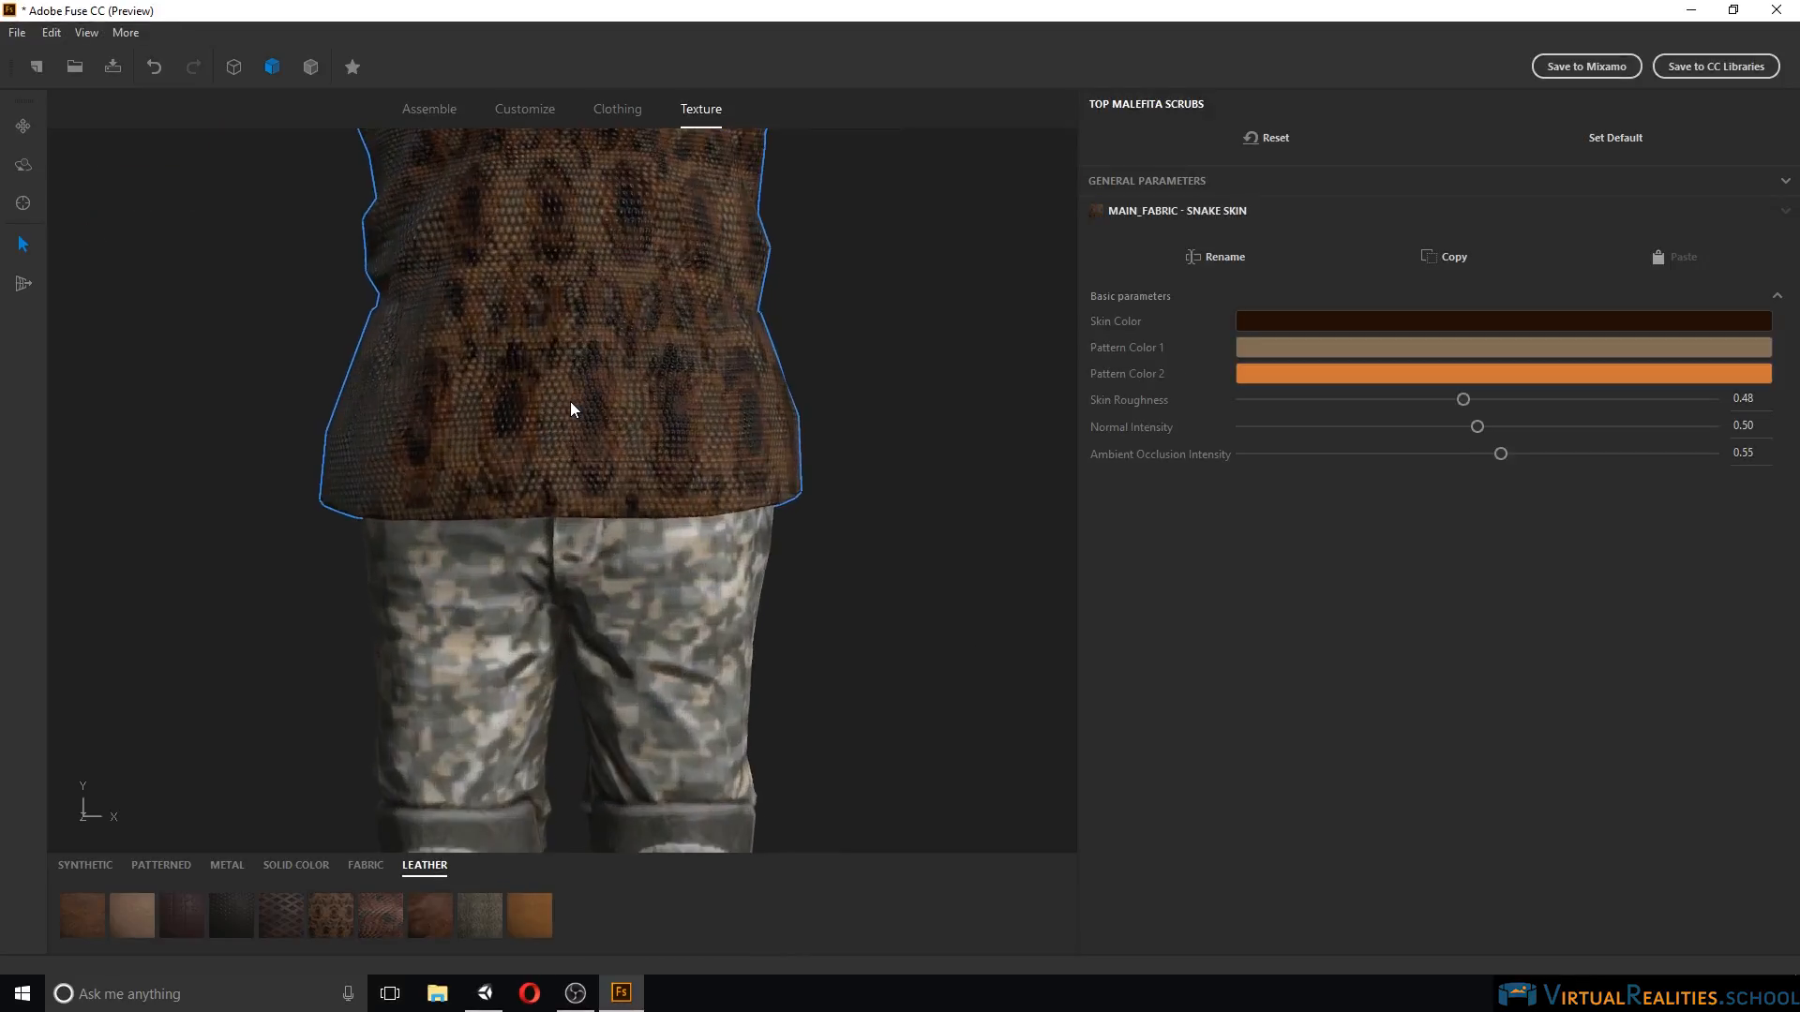
scroll(570, 401, "down", 5)
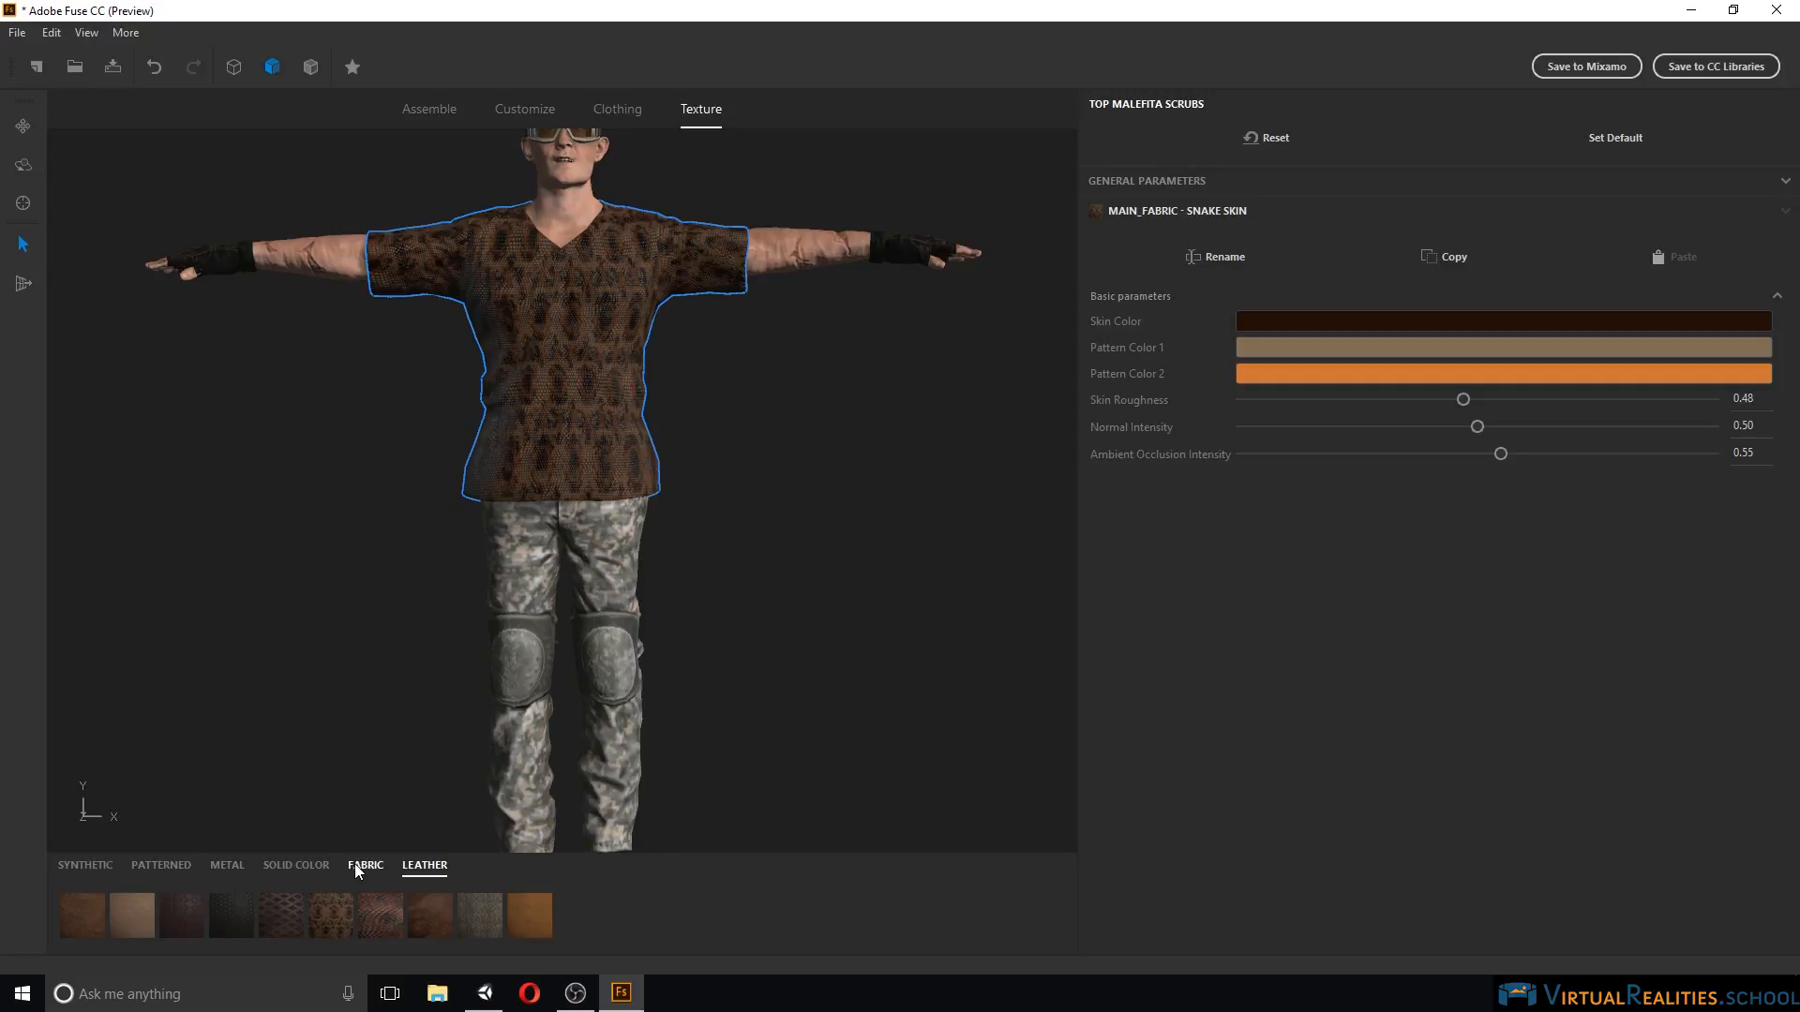
Examine the texture parameters and material regions of the knee-pad trousers.
left_click(530, 581)
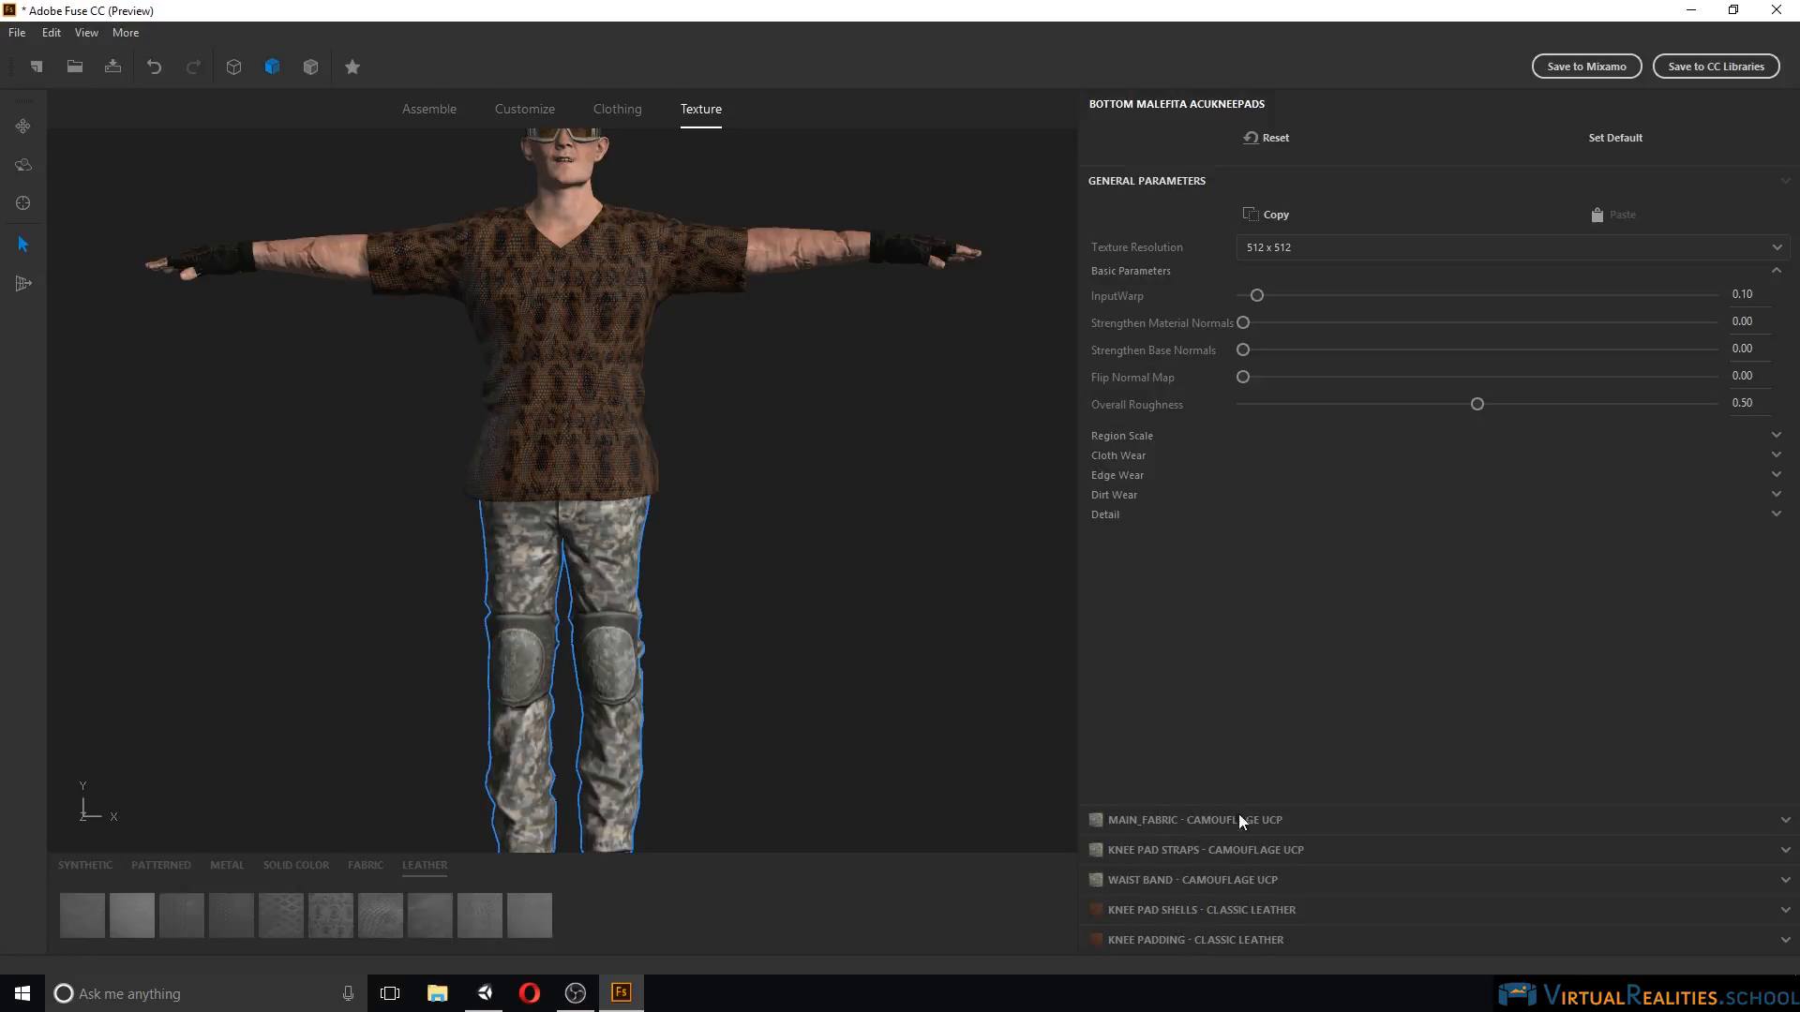
left_click(1186, 848)
middle_click_drag(751, 334, 784, 465)
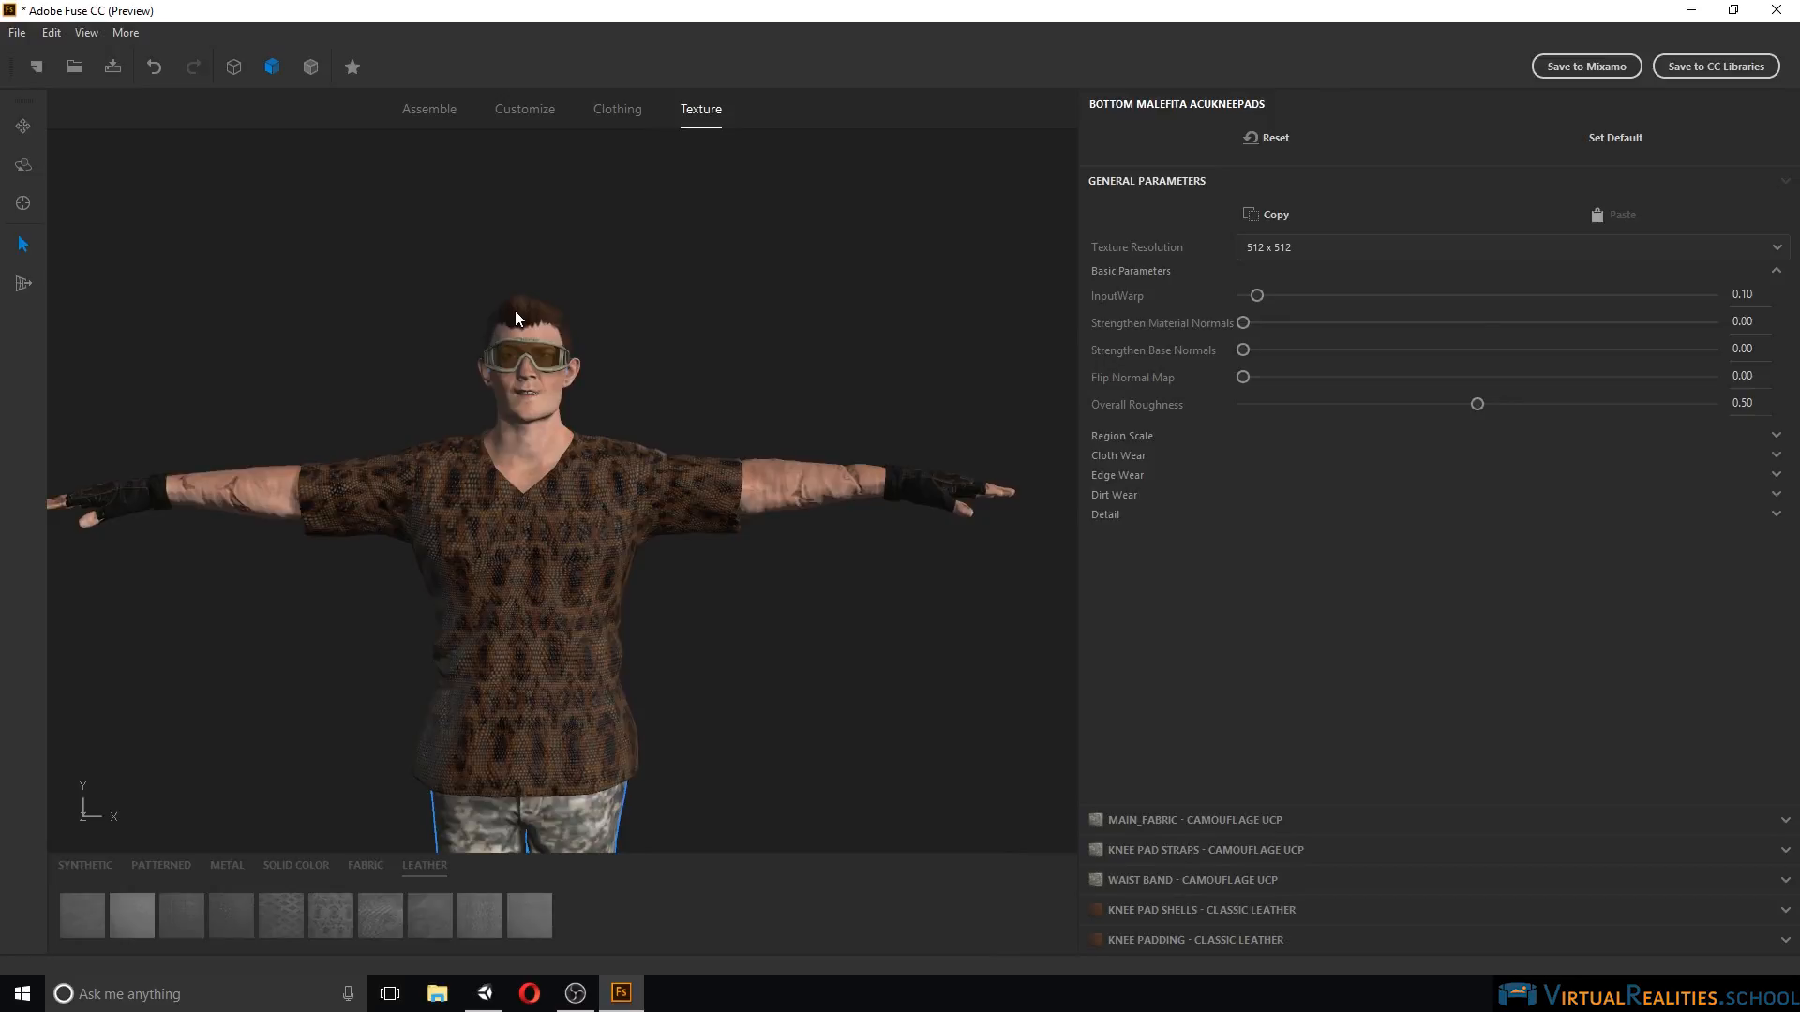
Examine the color and streak texture parameters of the character's hair.
left_click(514, 317)
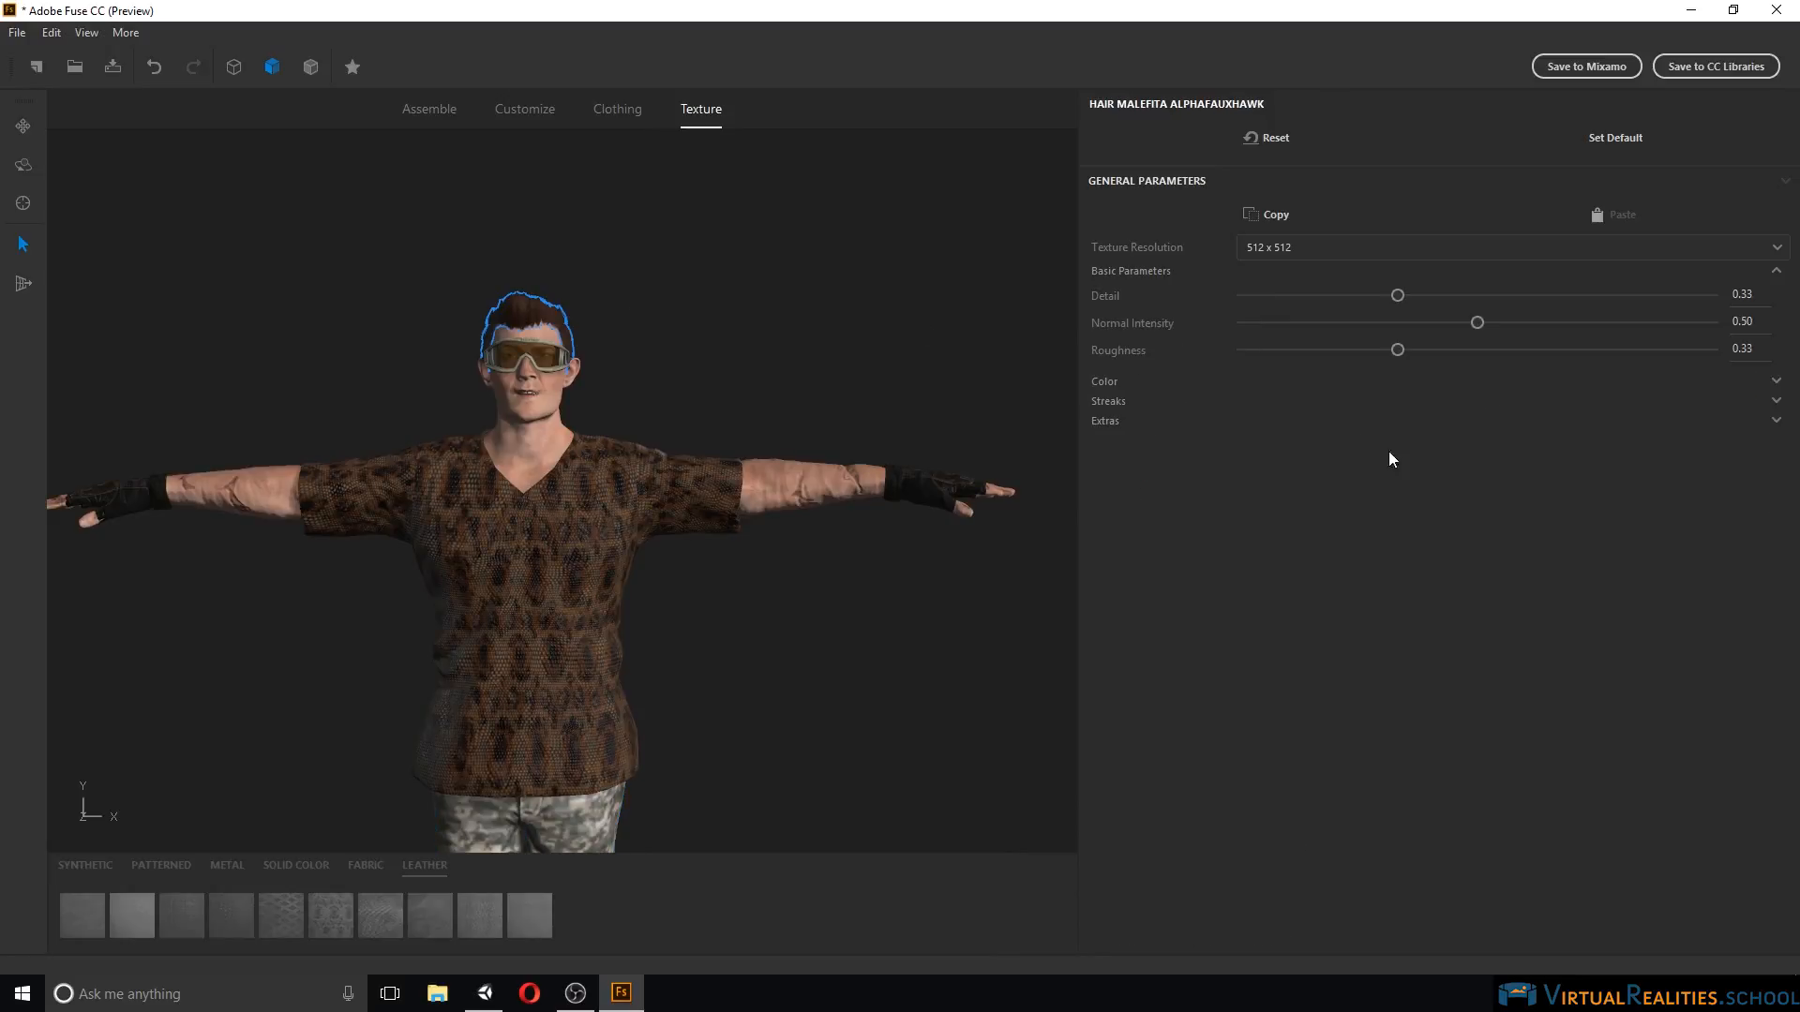
left_click(1119, 382)
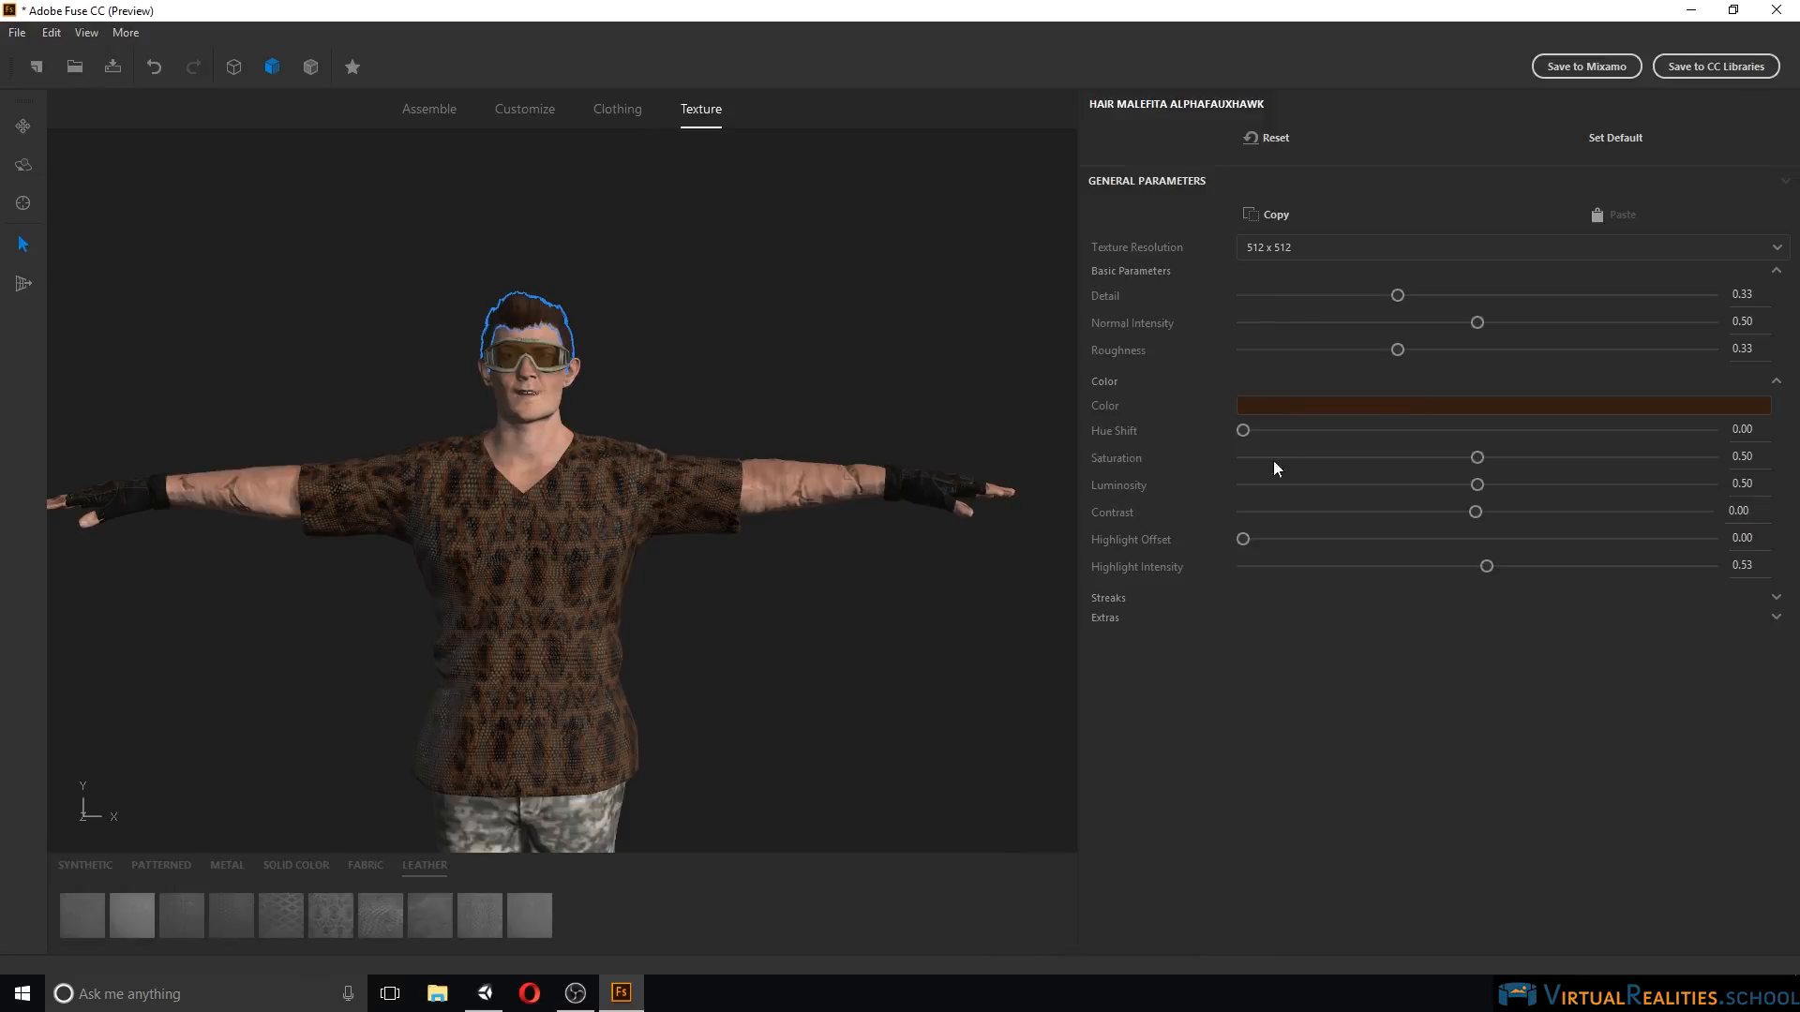
left_click(1120, 598)
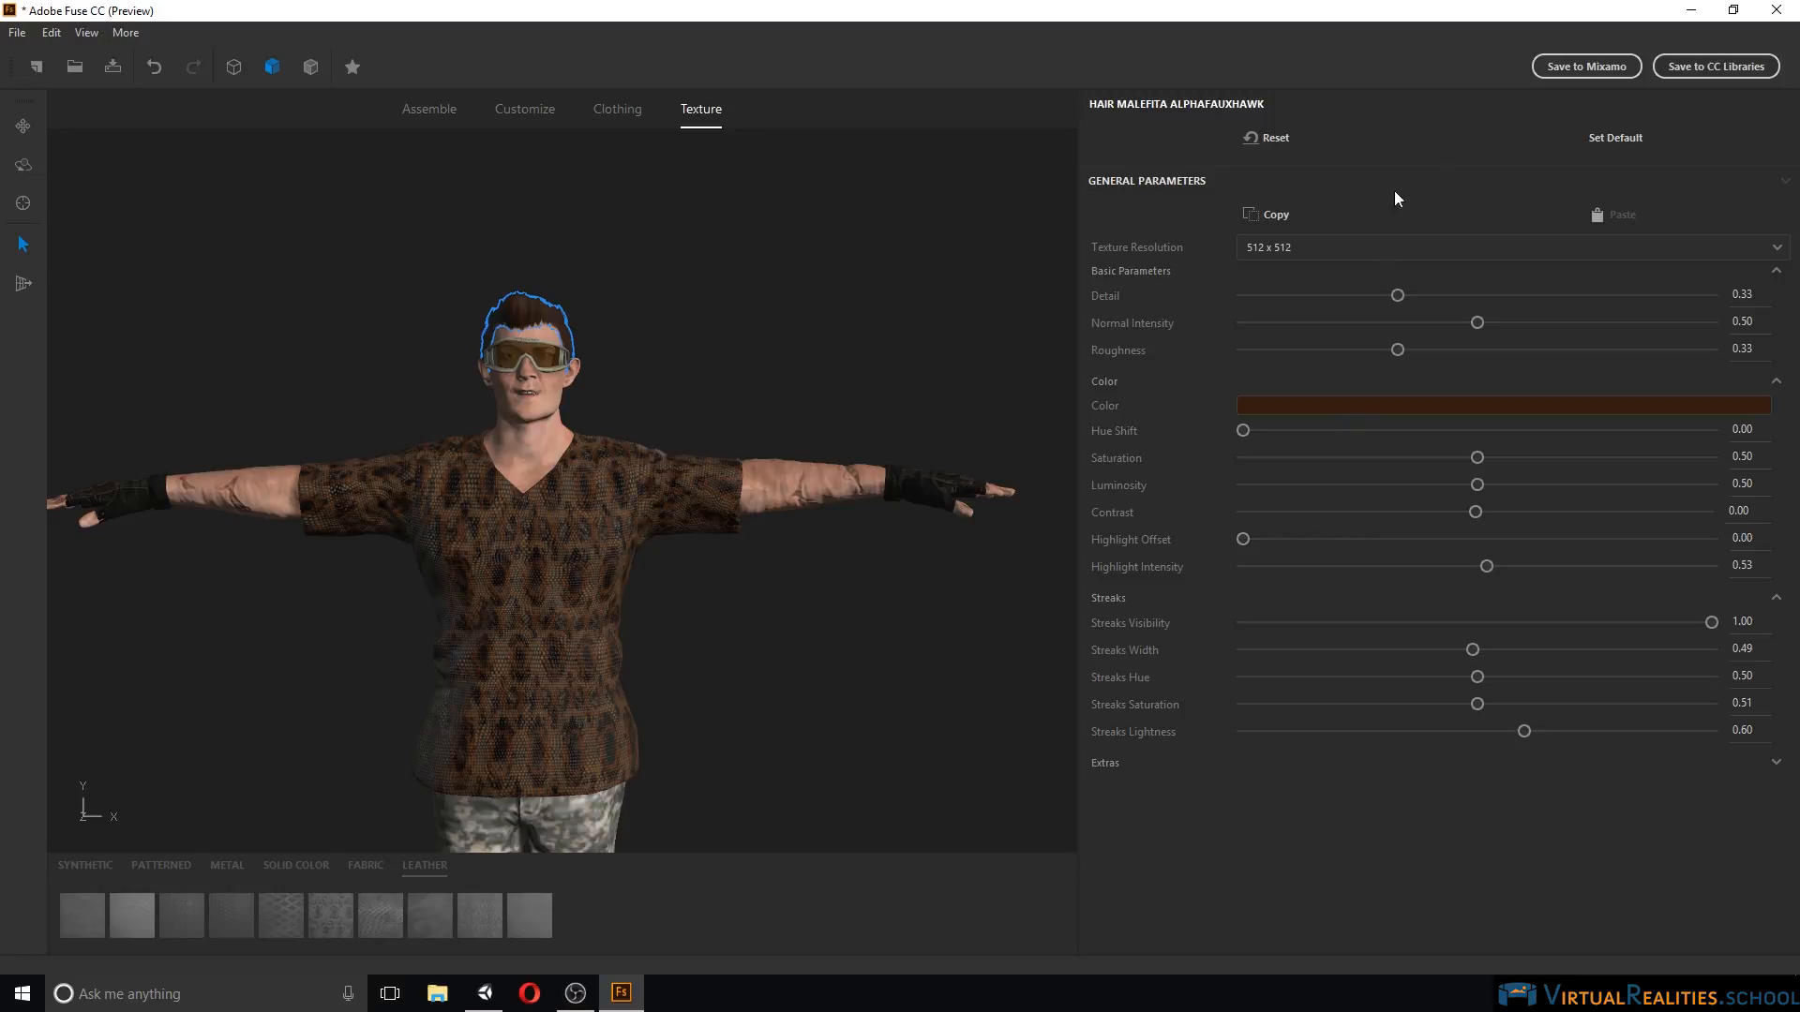
Upload the character to Mixamo as FuseModel and auto-rig it with facial blendshapes enabled and the Standard Skeleton (65).
left_click(1583, 68)
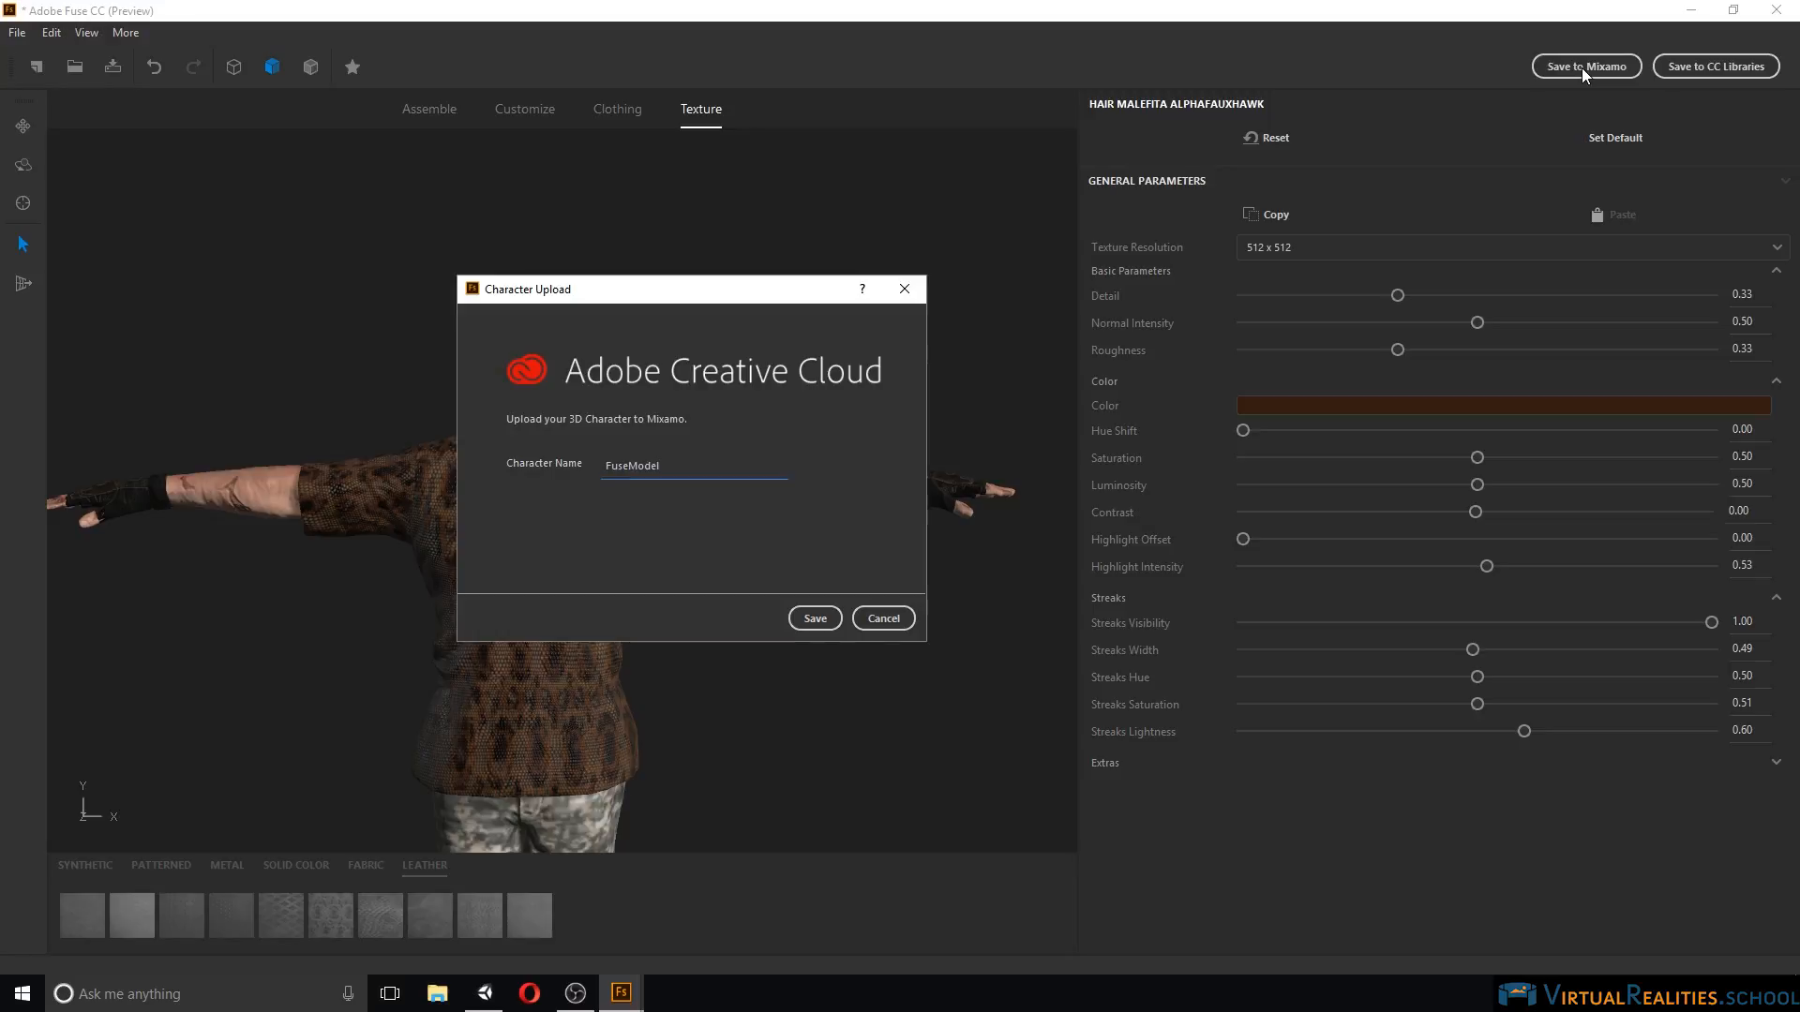
left_click(815, 618)
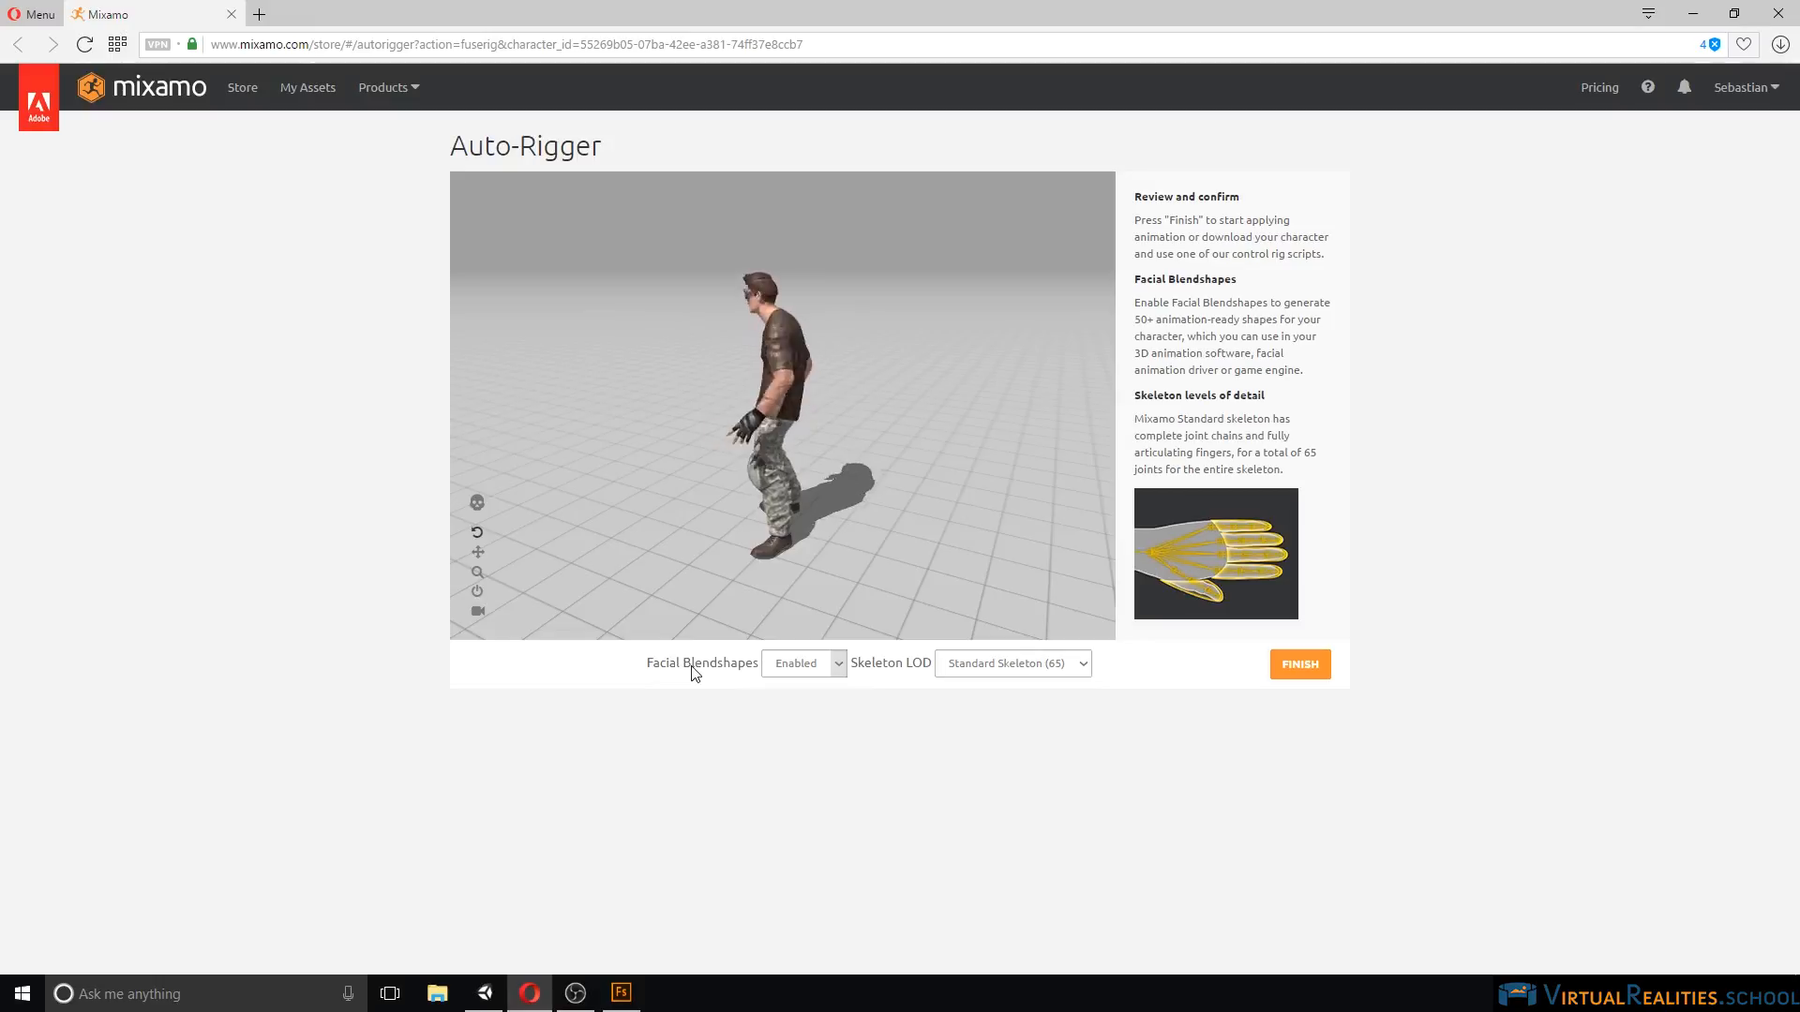
left_click(840, 662)
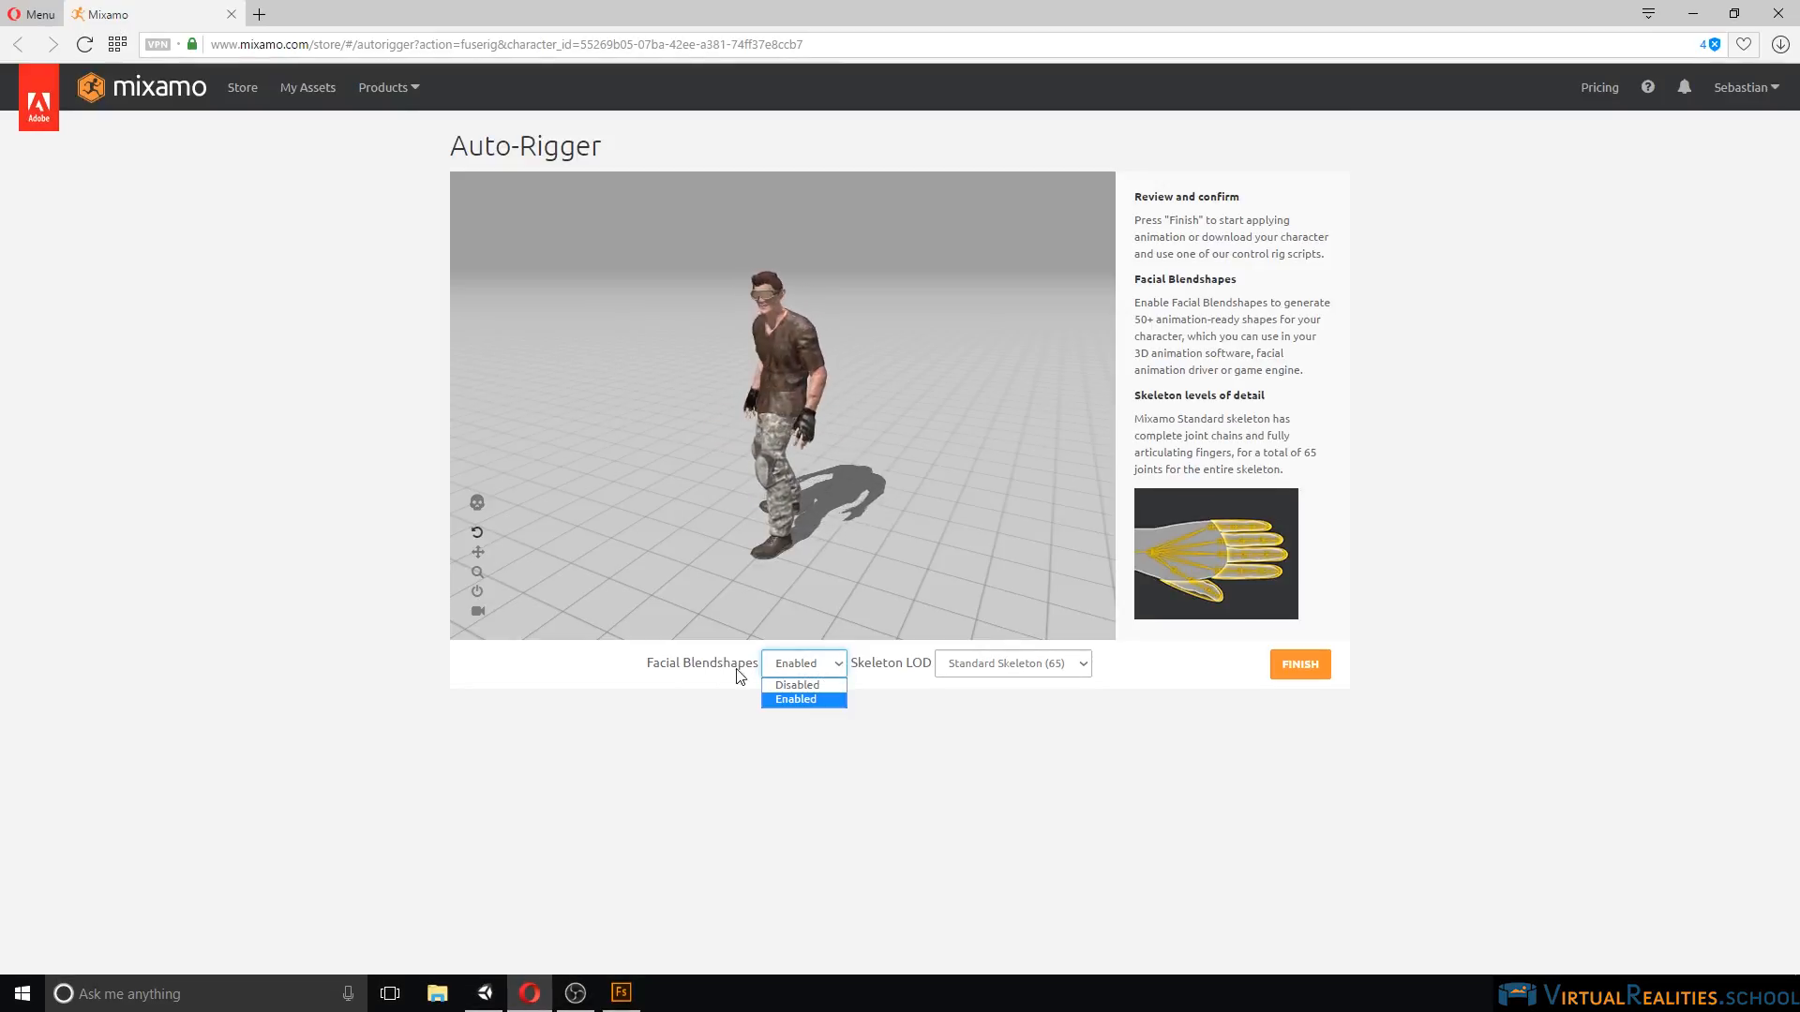
left_click(939, 708)
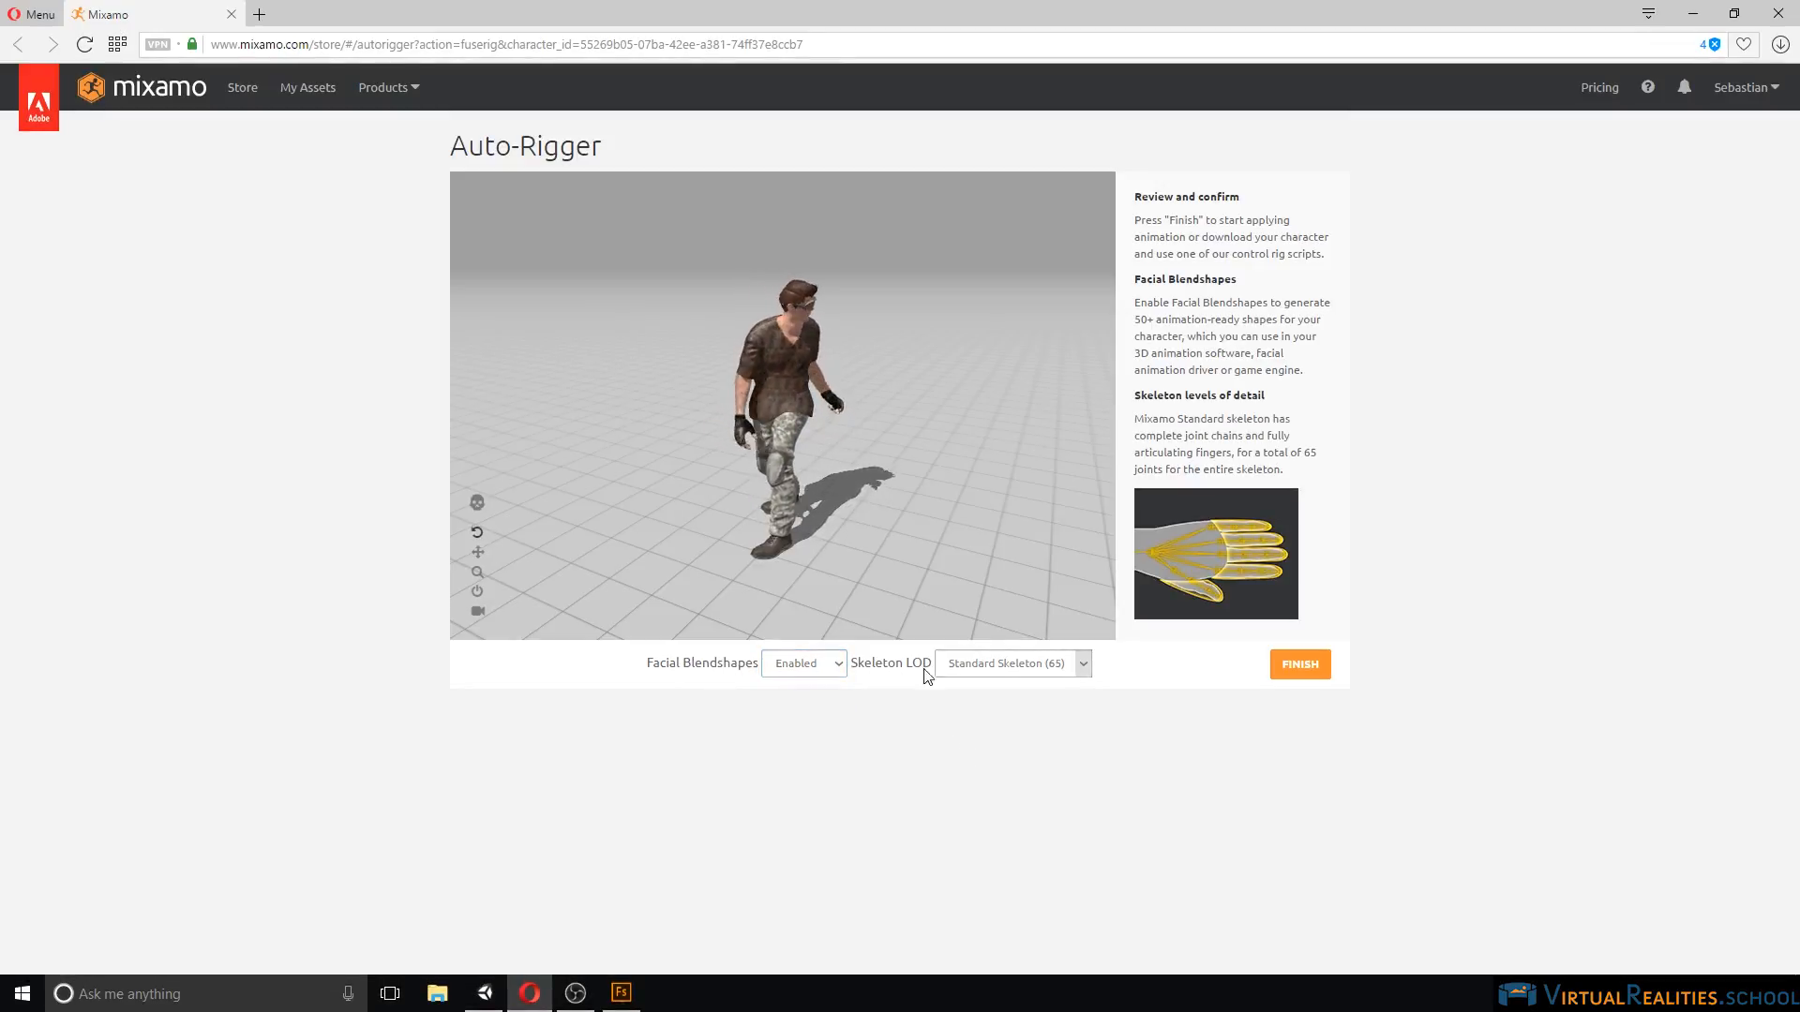
left_click(1084, 664)
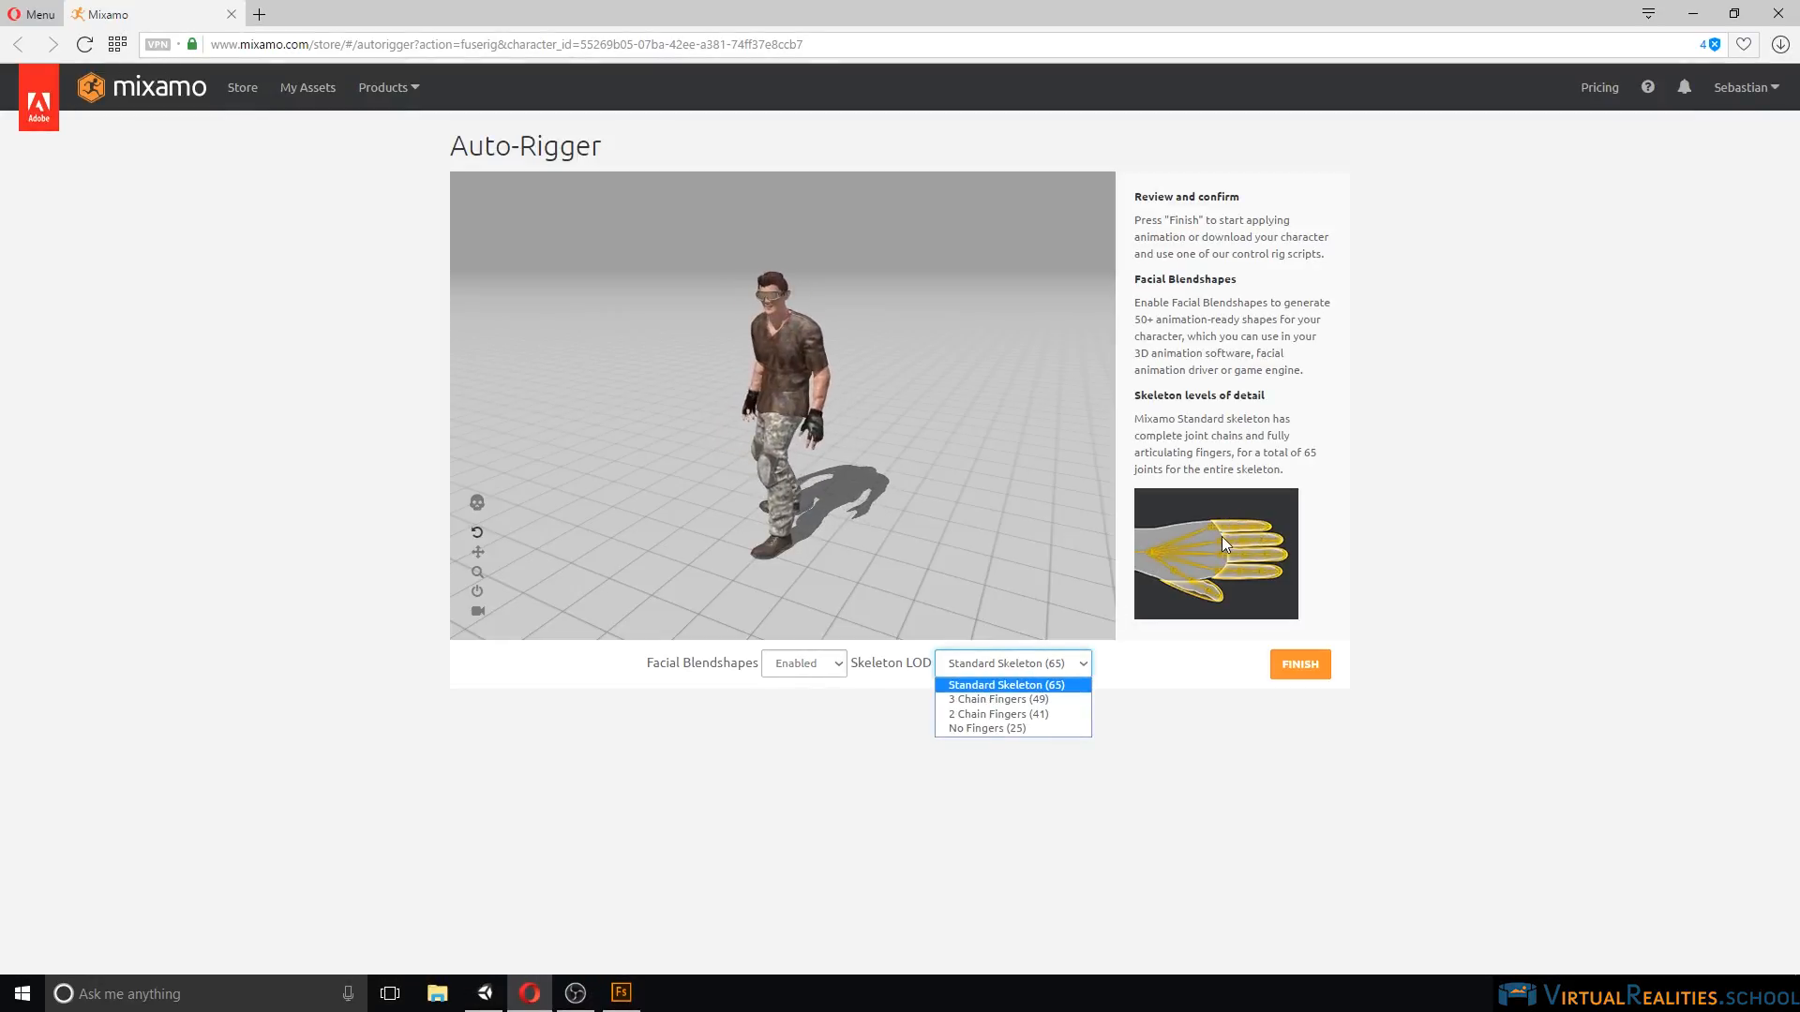
left_click(1238, 726)
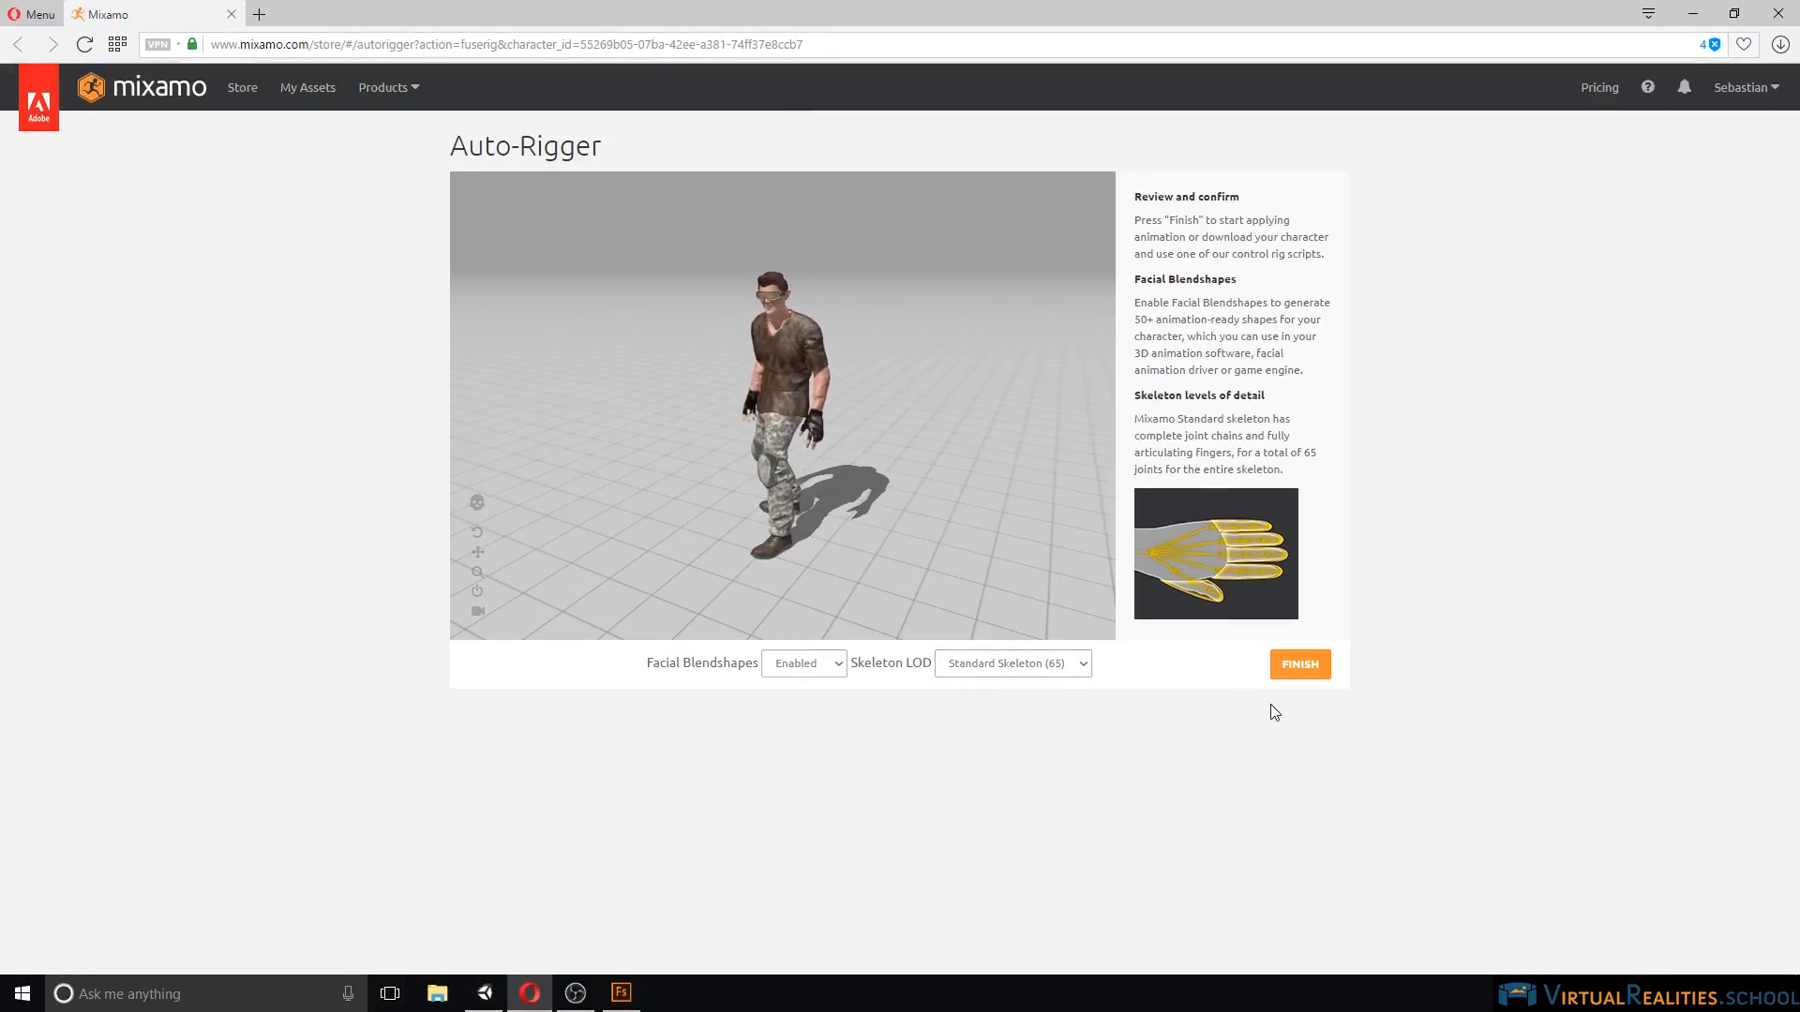
left_click(1303, 665)
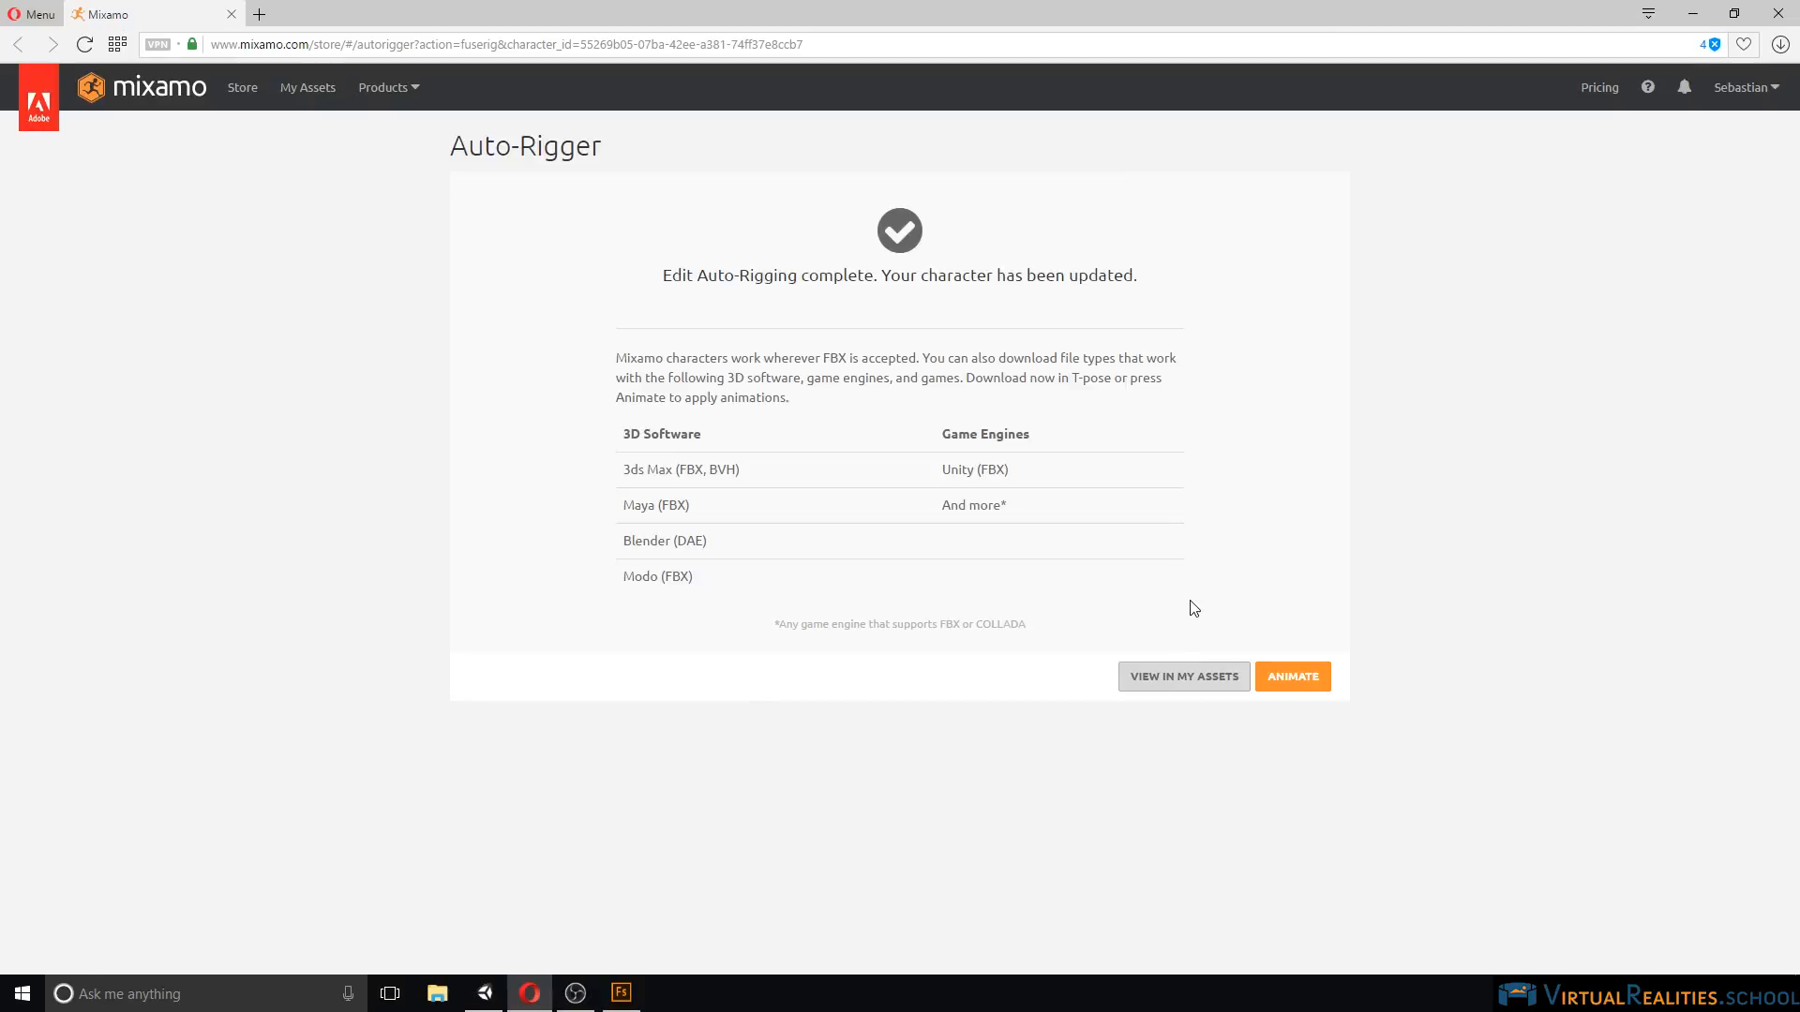
Queue and download the rigged FuseModel from the Mixamo assets as FBX for Unity (.fbx) in T-Pose.
left_click(1166, 675)
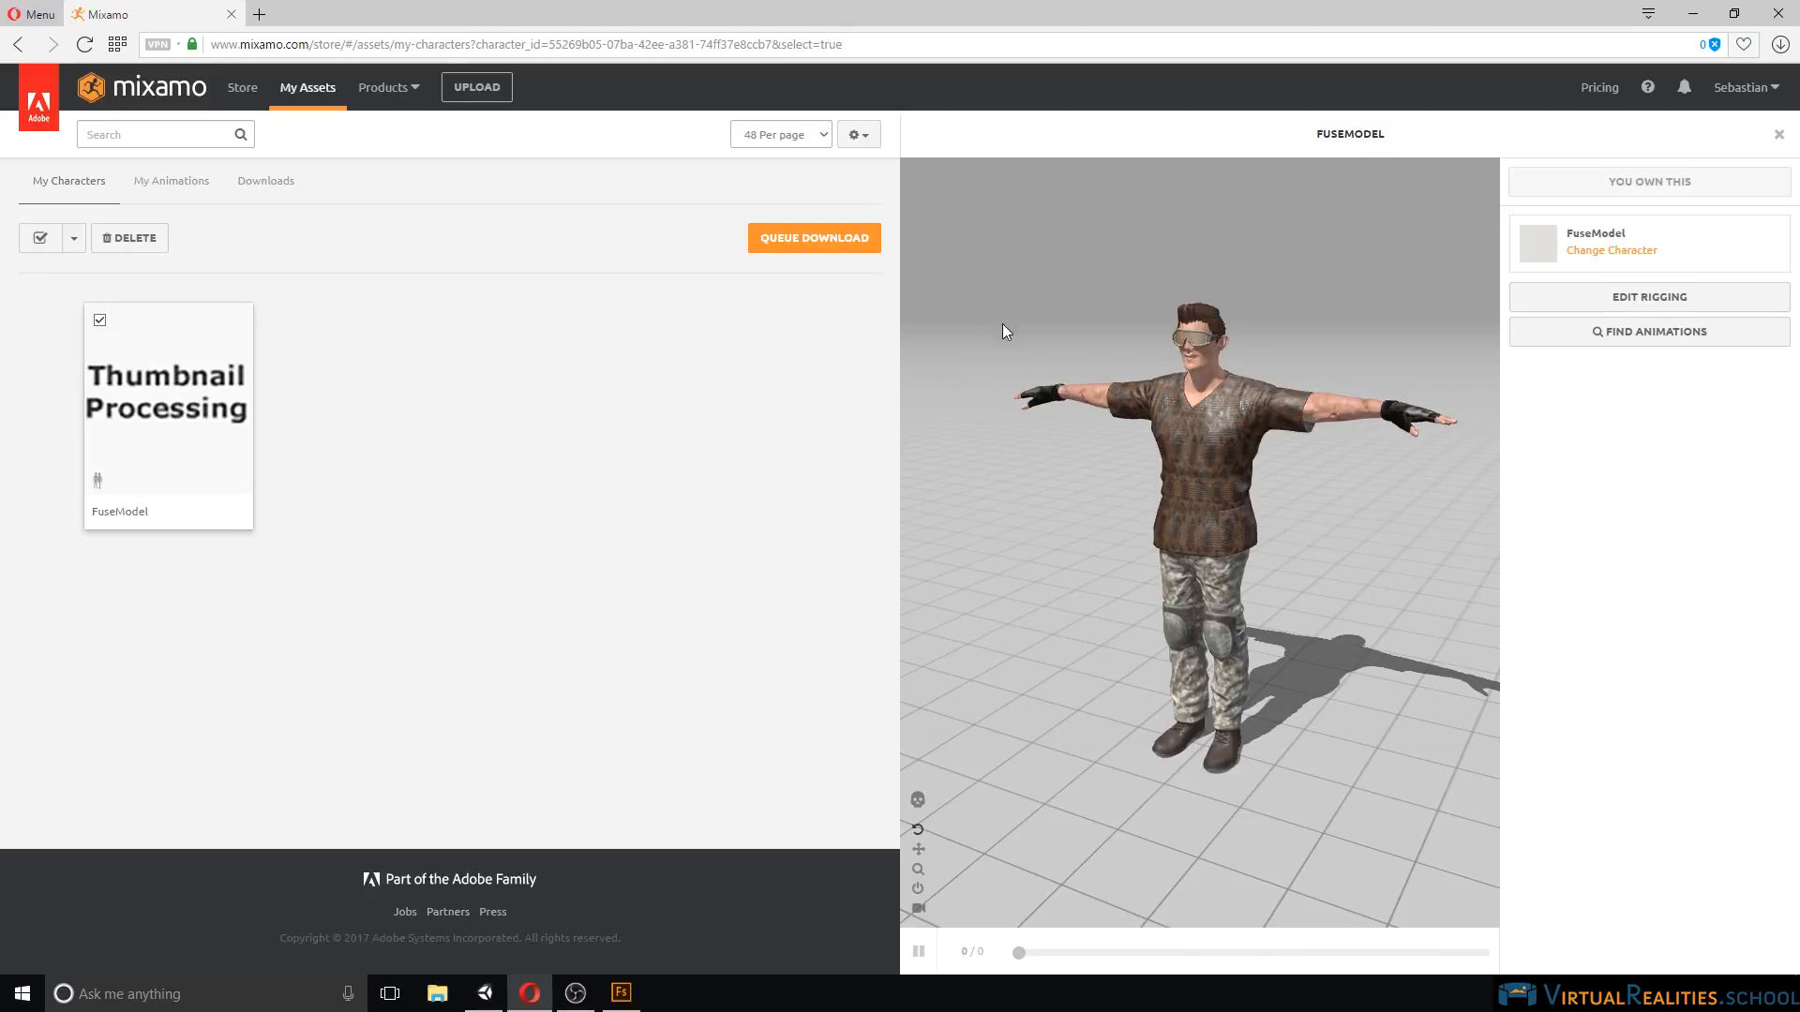
left_click(810, 240)
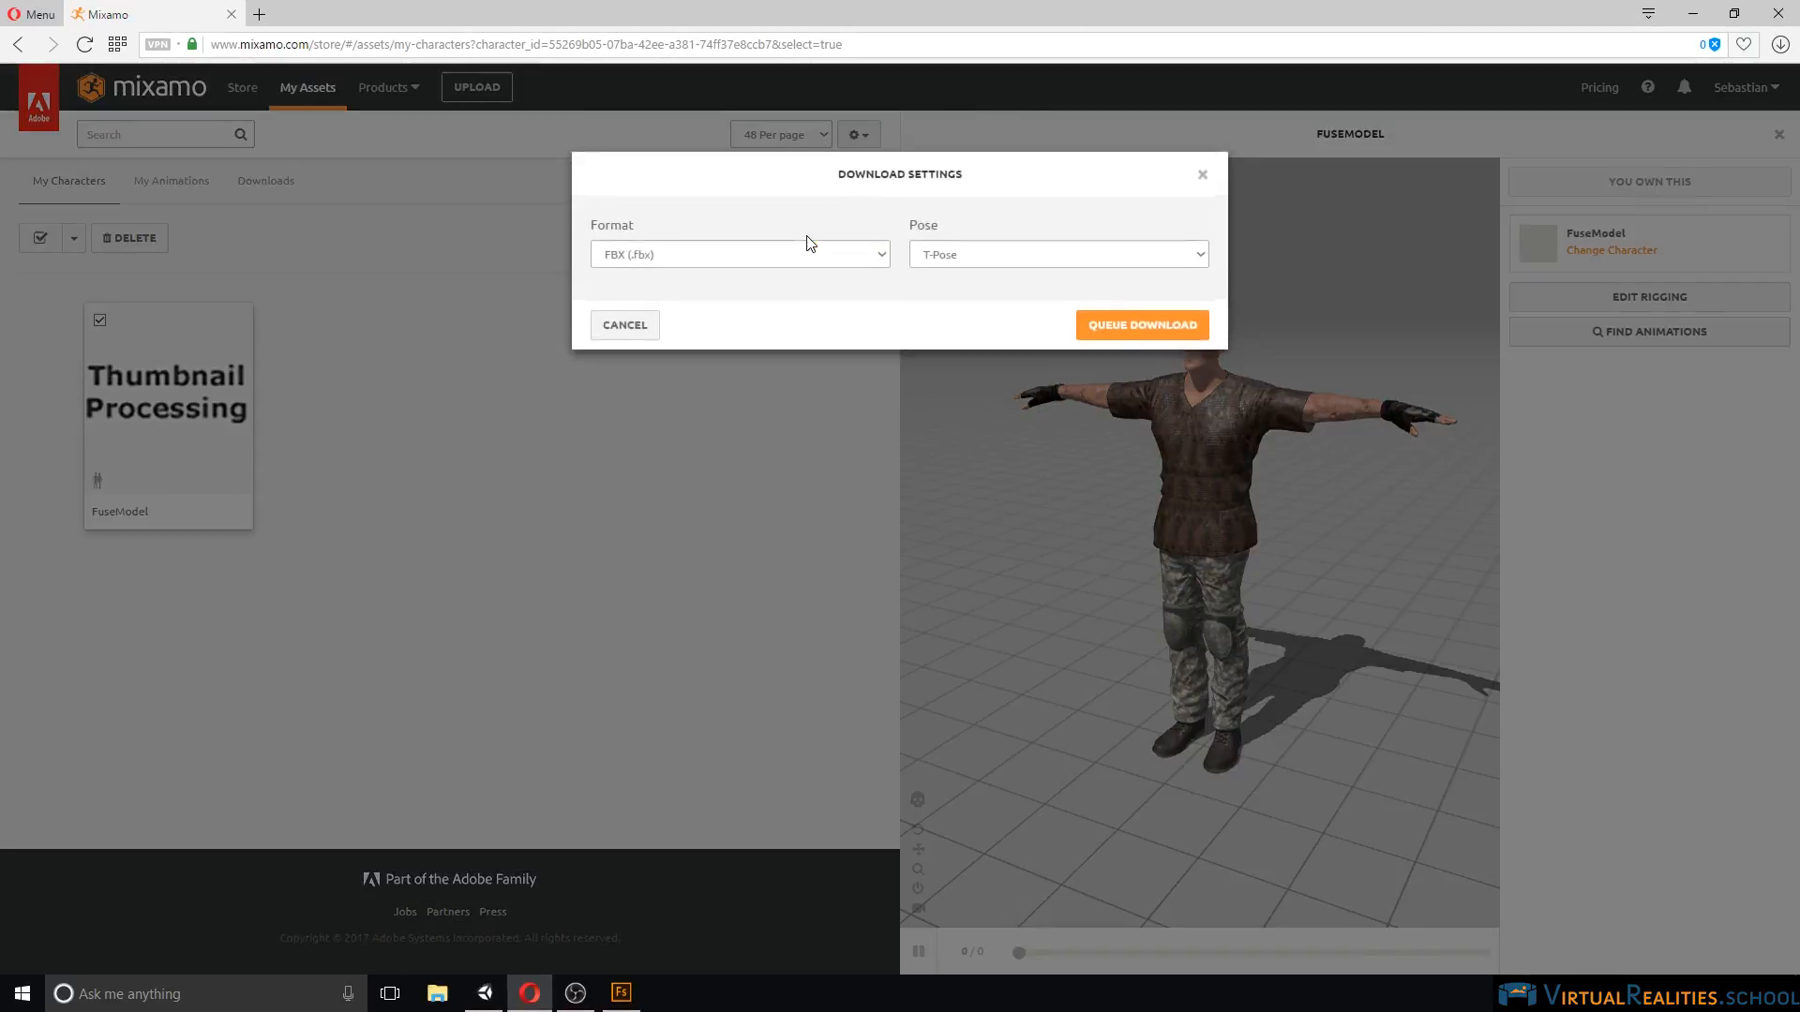
left_click(881, 261)
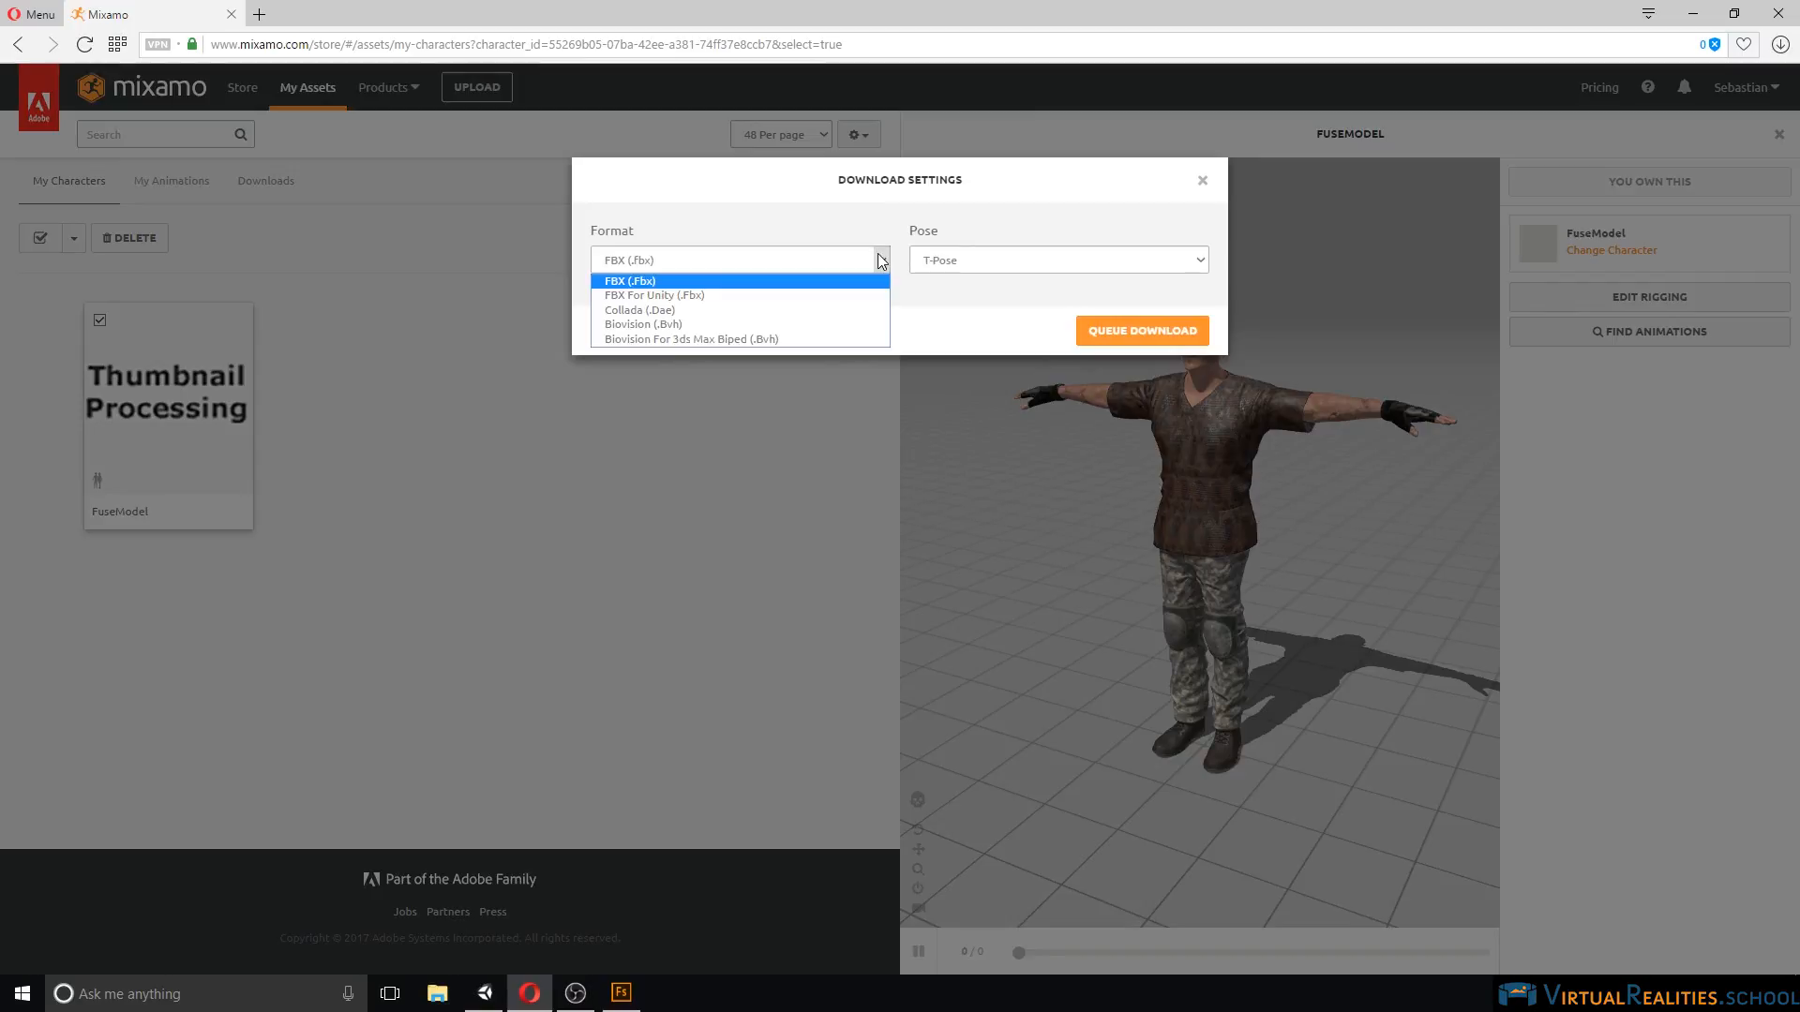
left_click(643, 296)
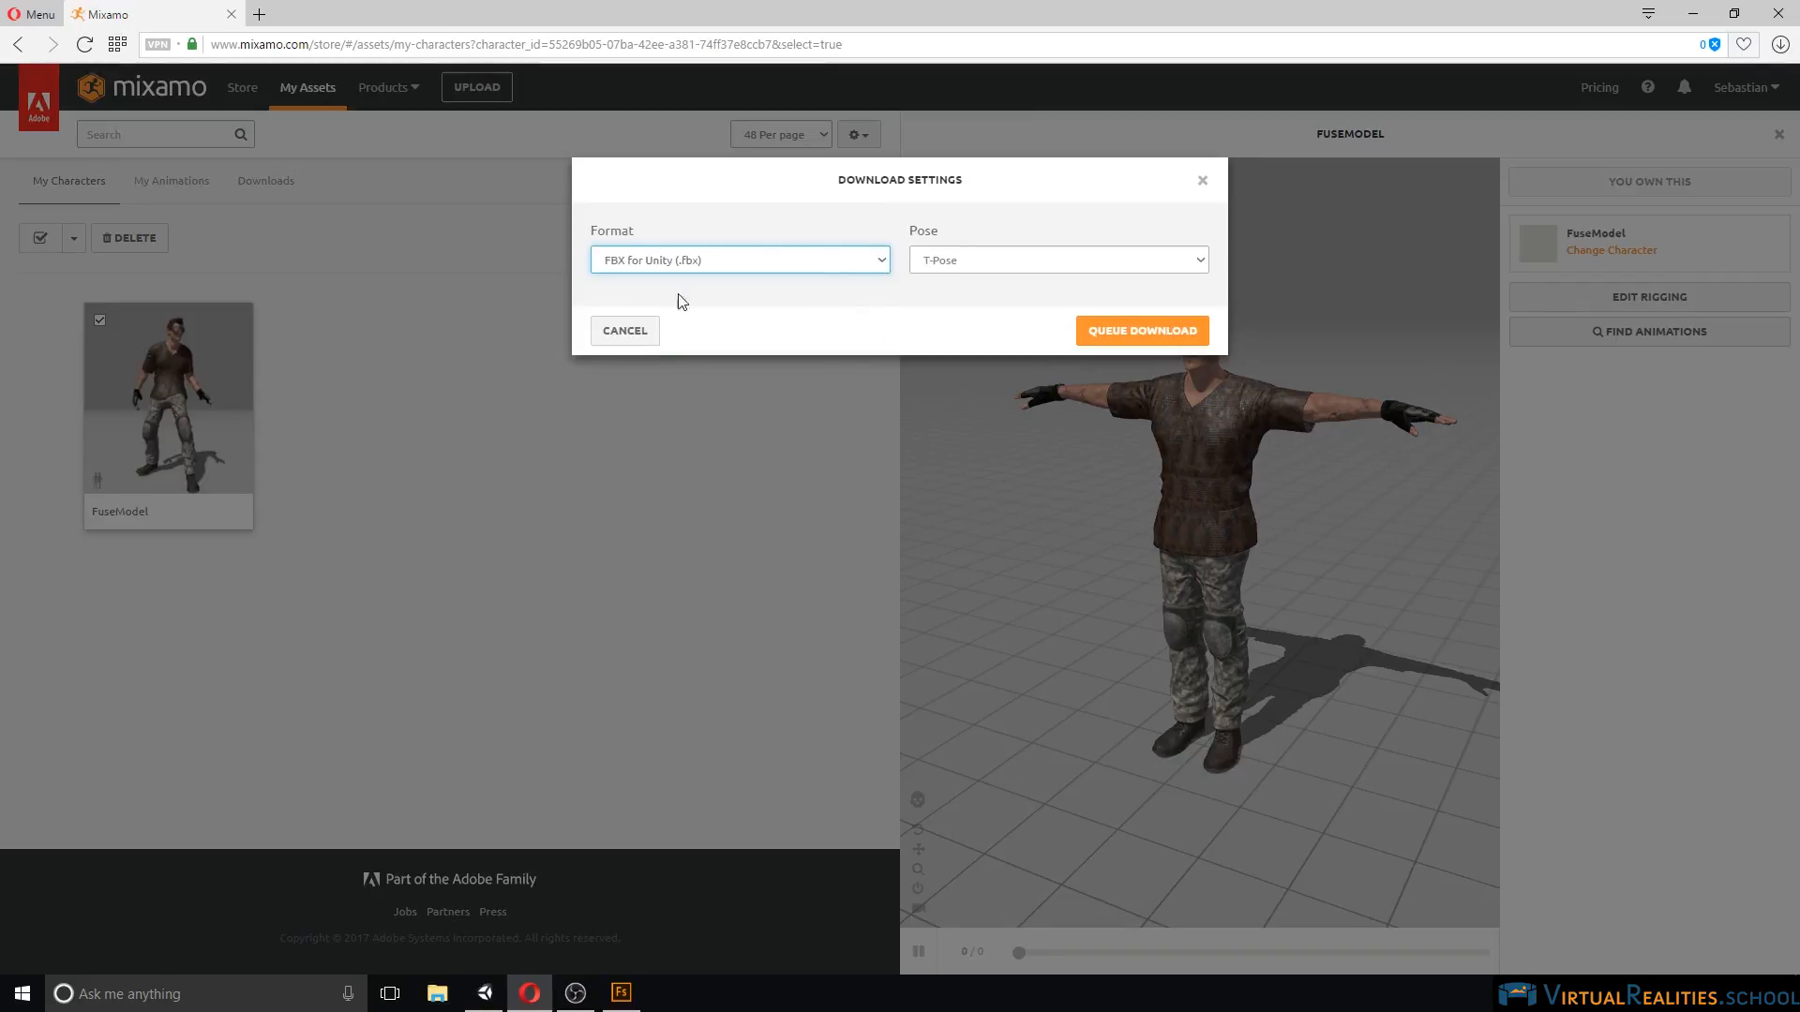
left_click(962, 262)
left_click(984, 264)
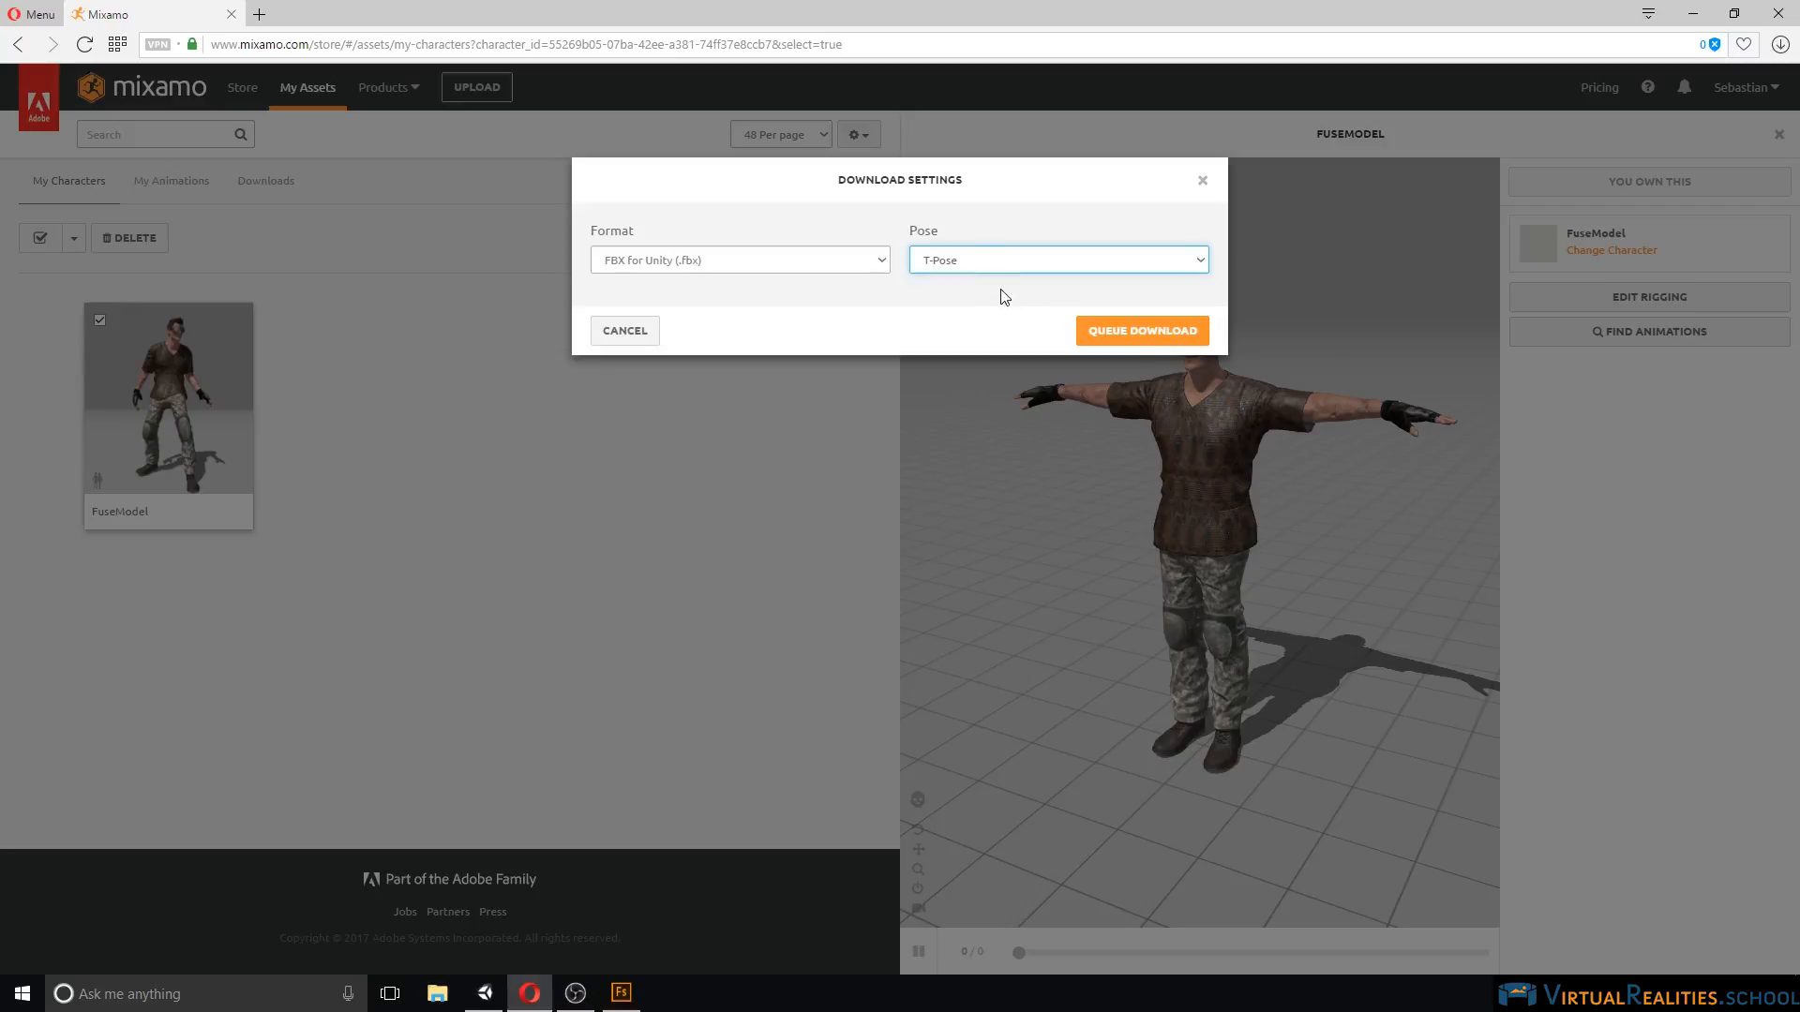
left_click(1134, 333)
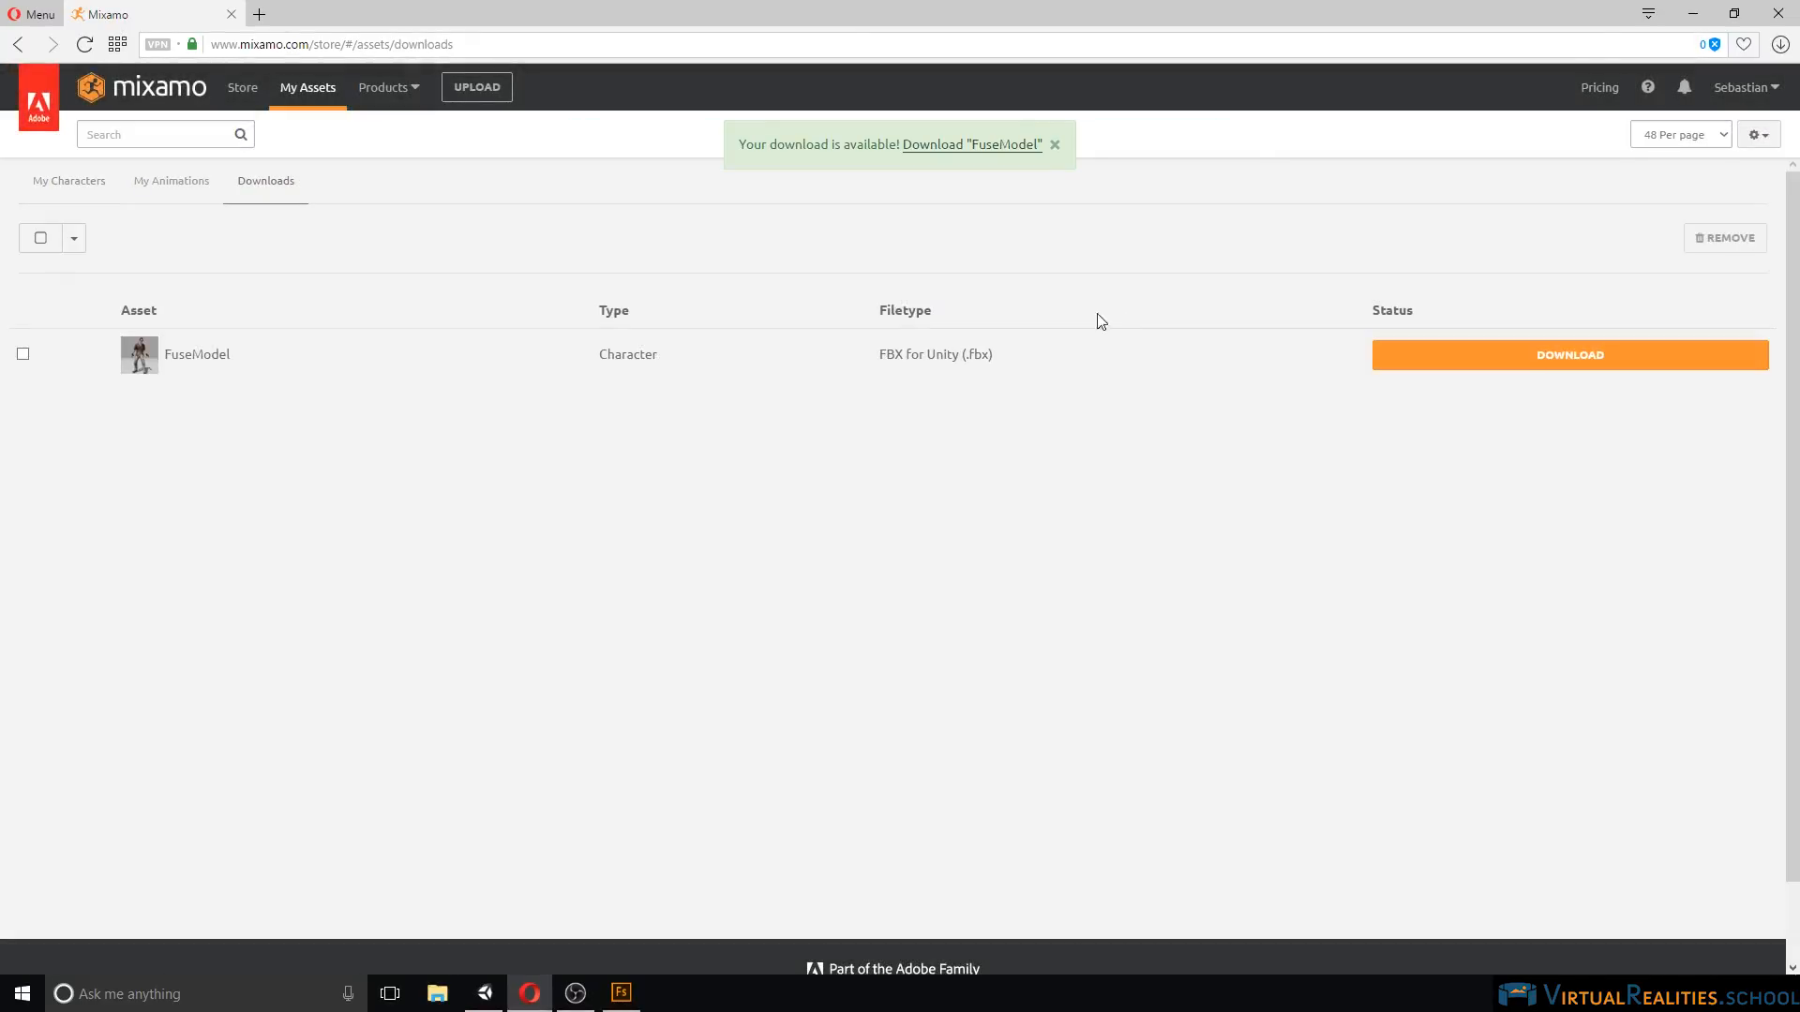
left_click(1571, 361)
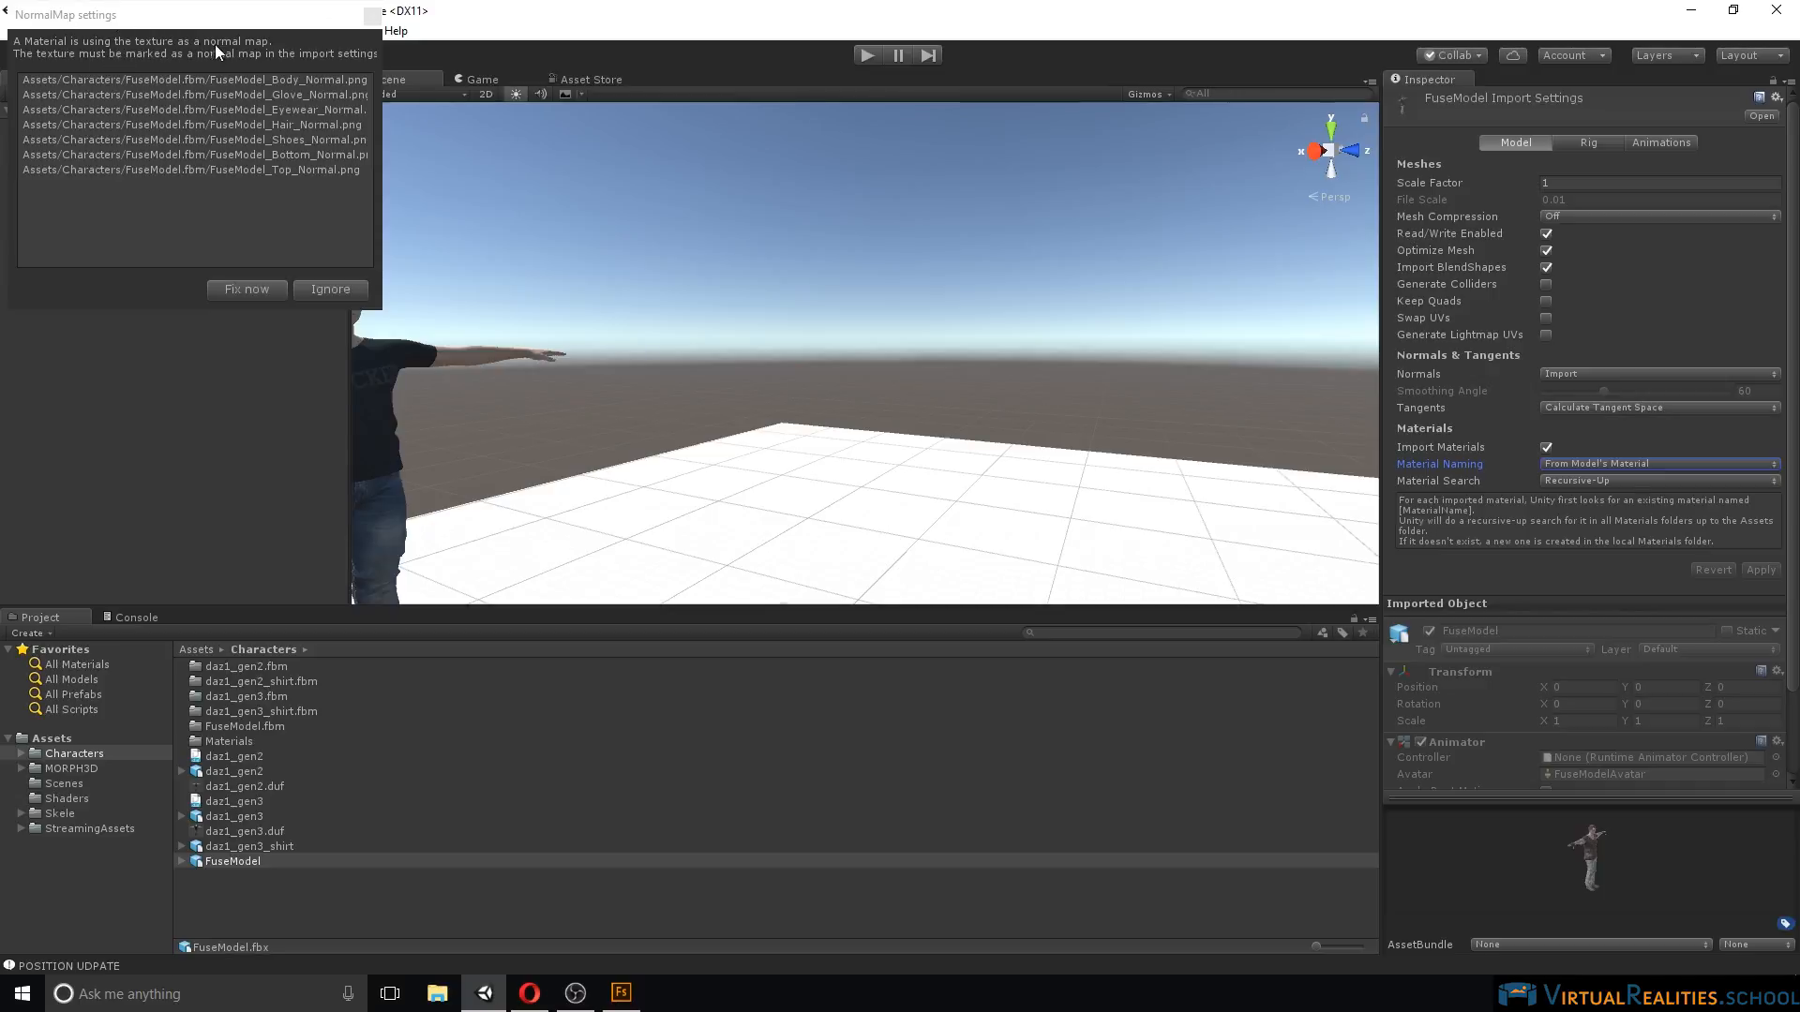
In Unity, fix the normal map import settings of the FuseModel textures and add the FuseModel to the daz scene.
left_click(243, 288)
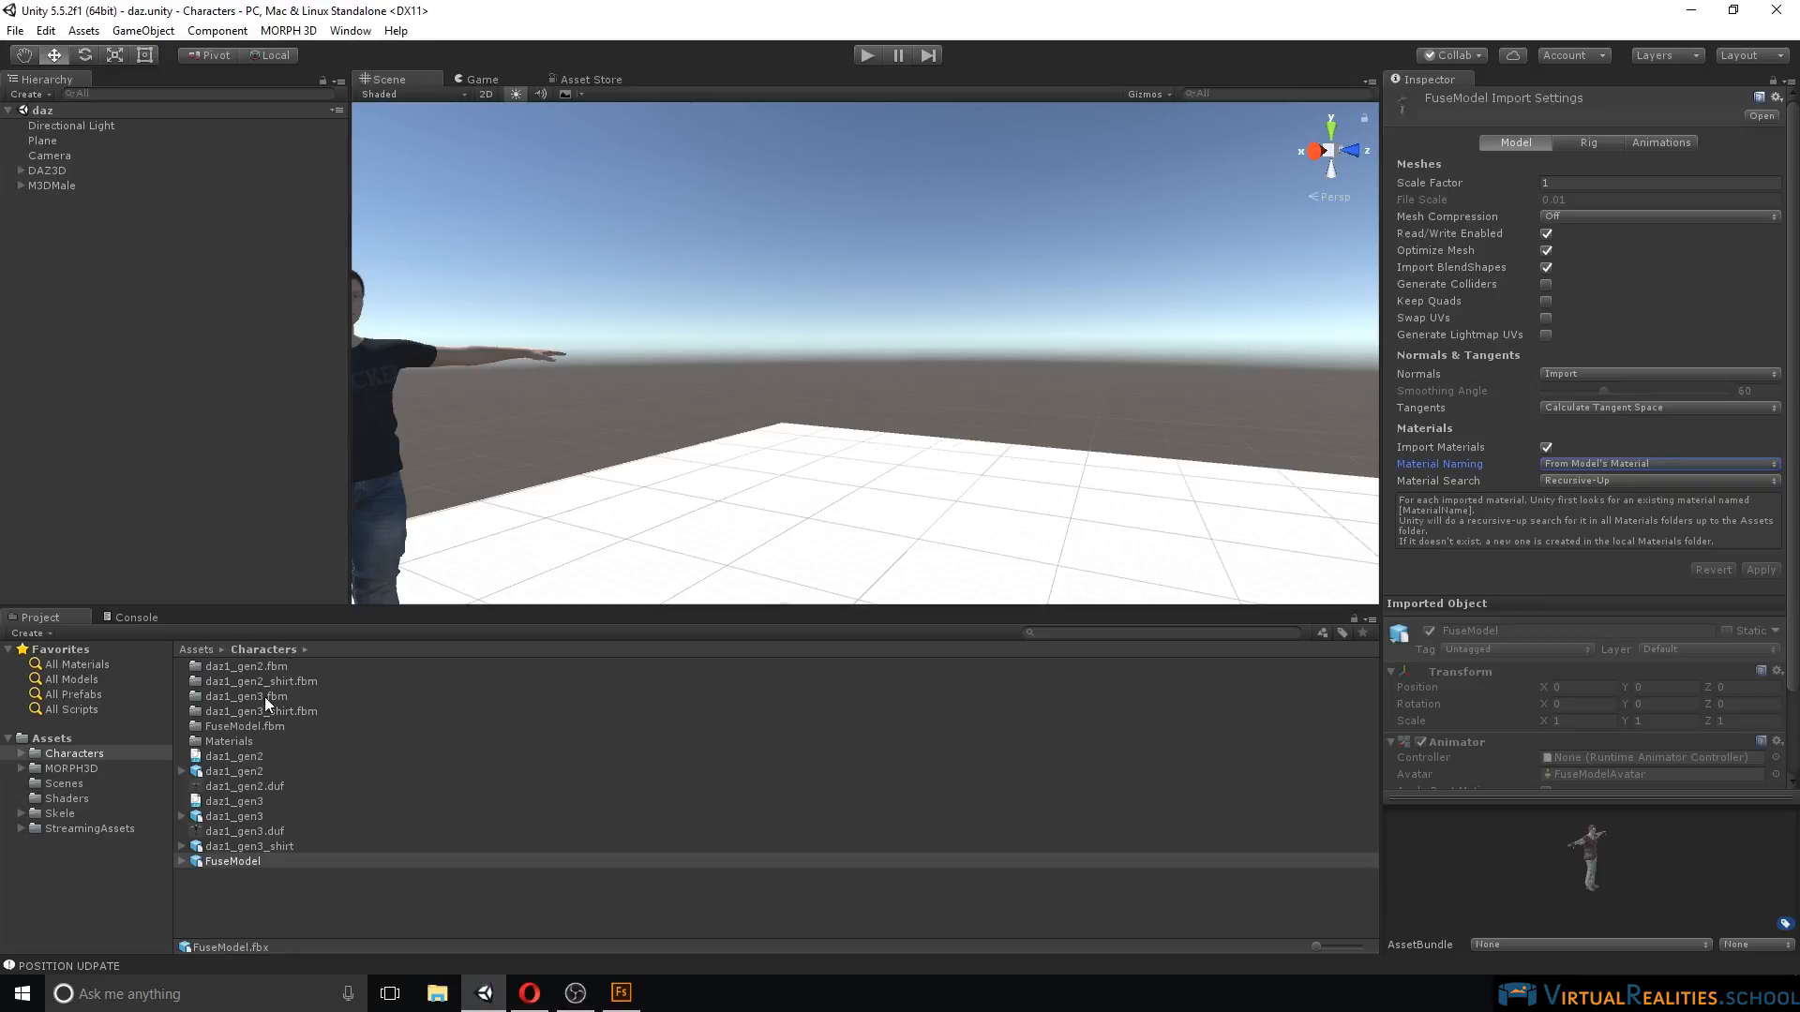
left_click_drag(214, 864, 133, 264)
right_click_drag(1048, 314, 852, 324)
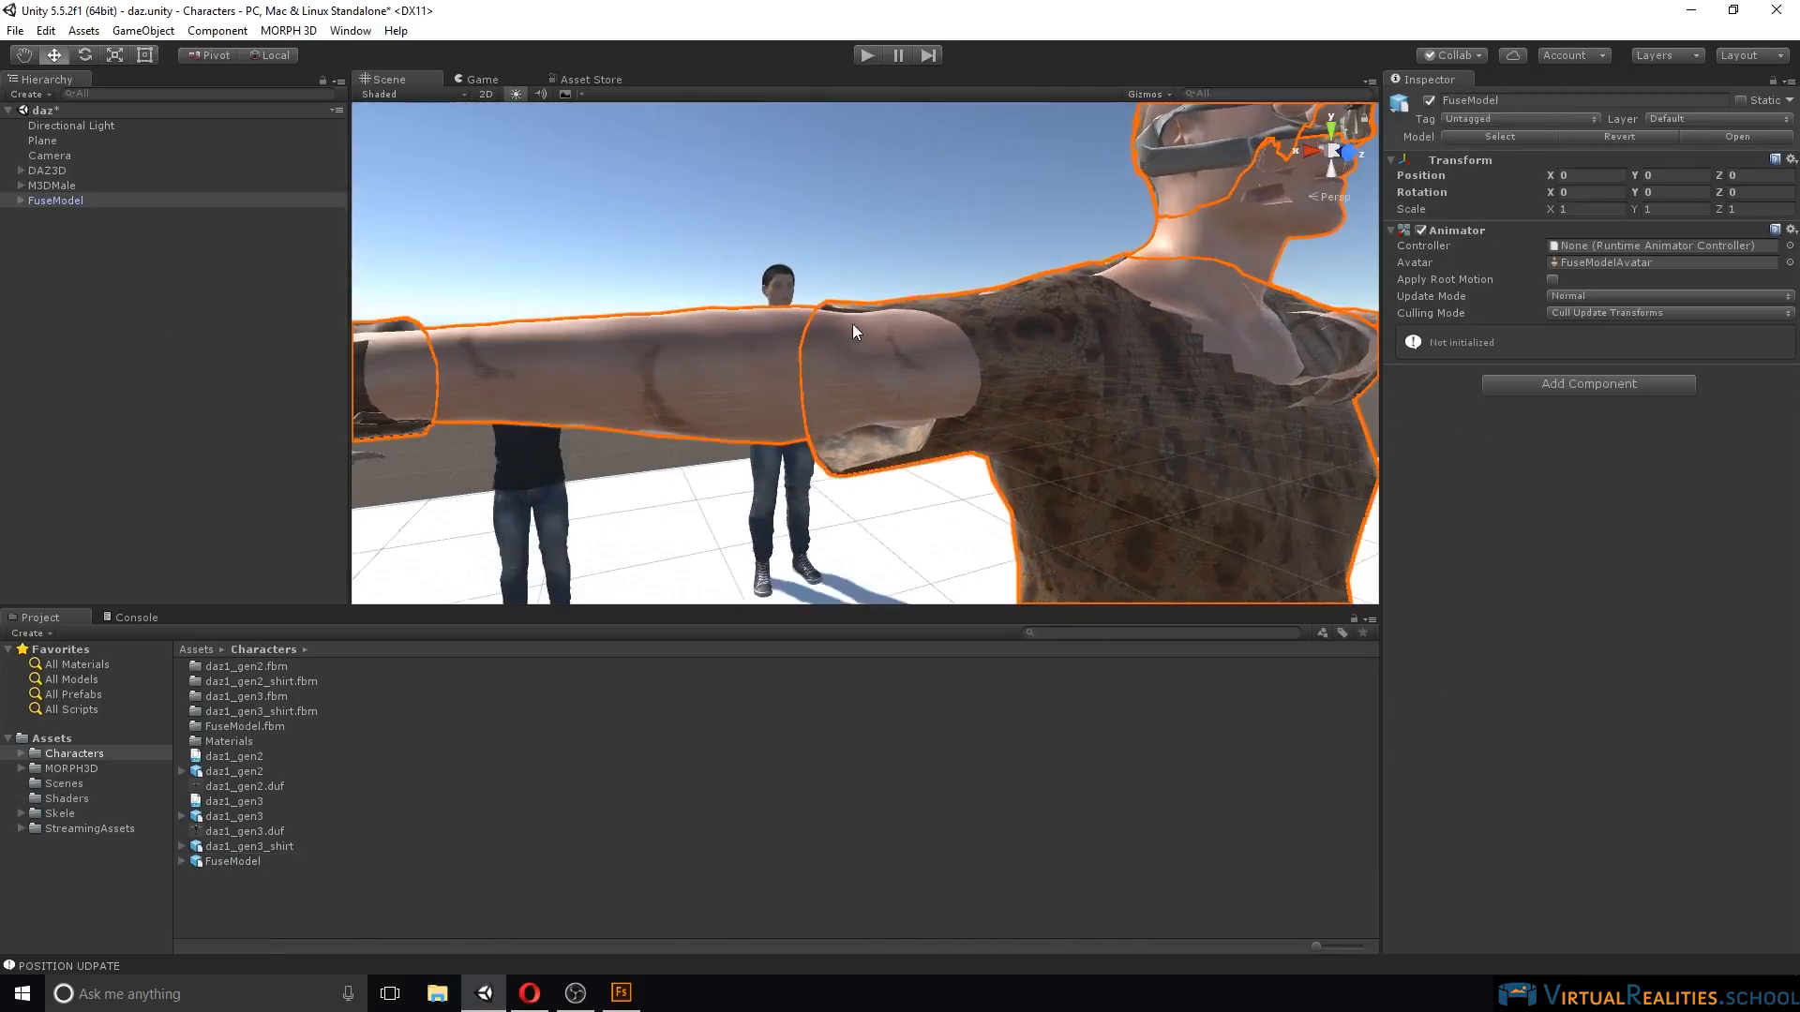
scroll(909, 325, "down", 3)
scroll(909, 327, "down", 2)
middle_click_drag(902, 336, 851, 305)
right_click_drag(852, 307, 914, 345)
middle_click_drag(741, 335, 769, 300)
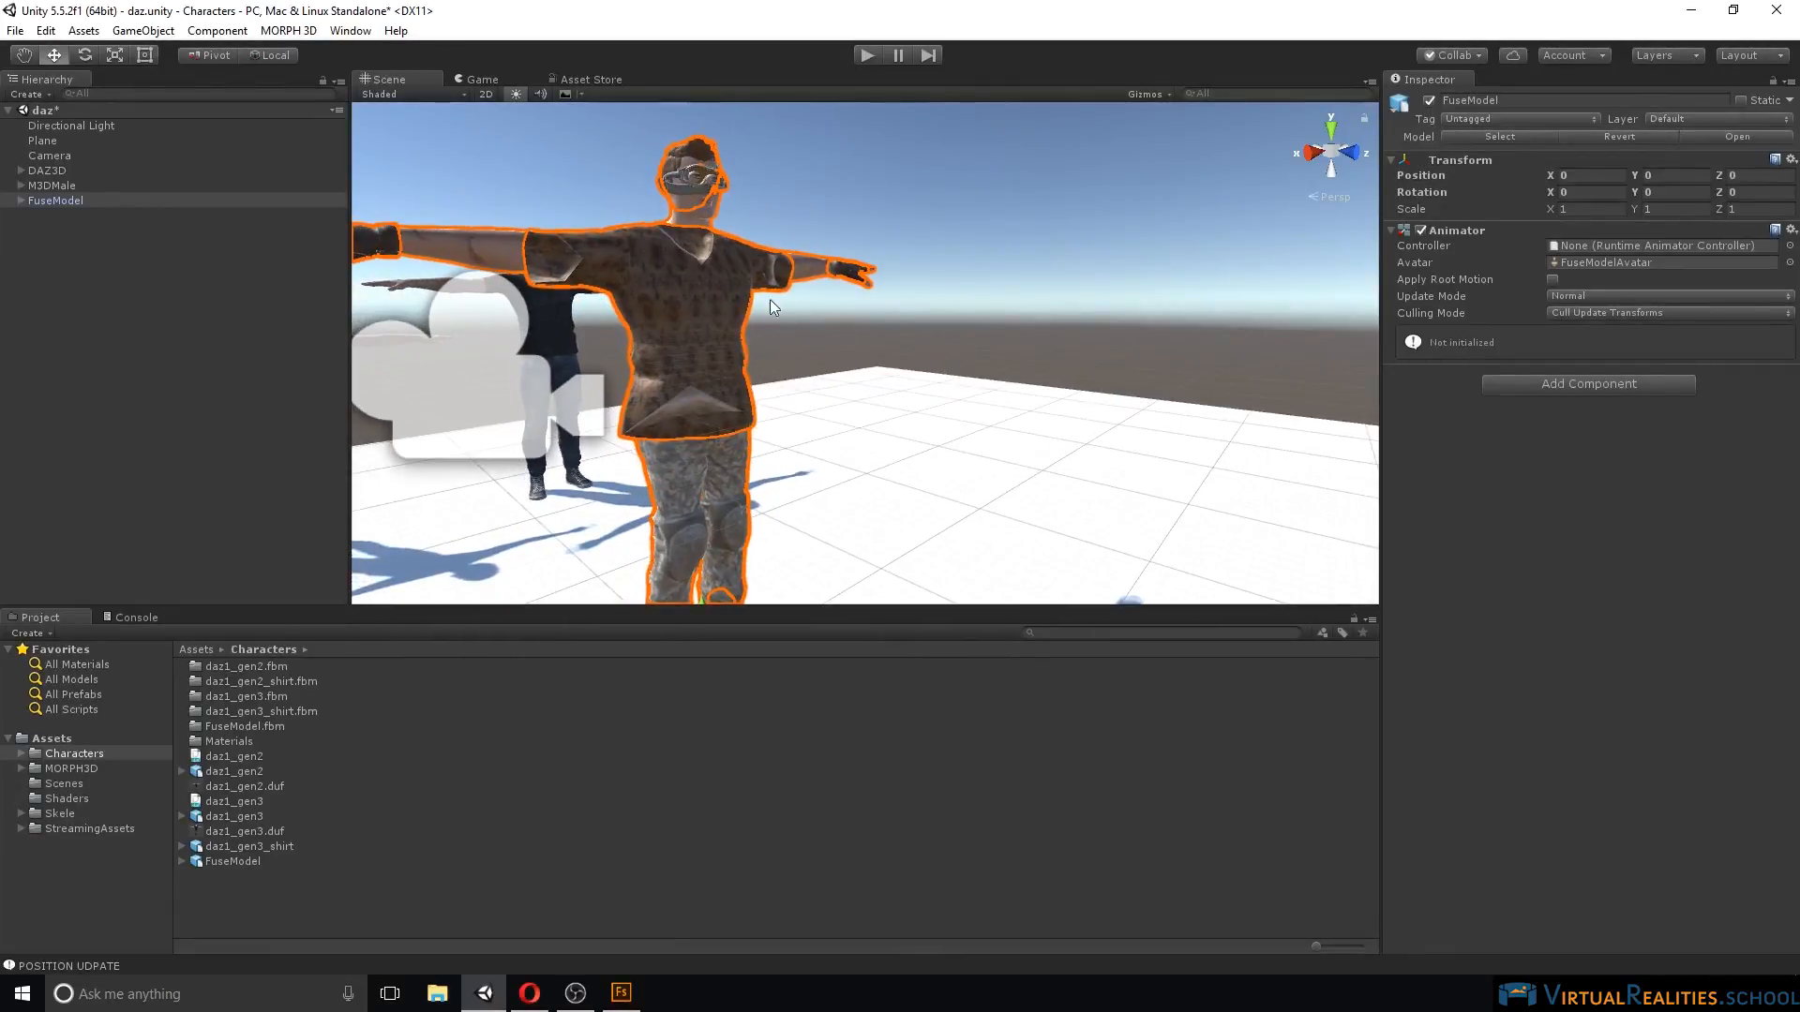
Examine the FuseModel's separate clothing, hair and eyewear meshes and the mixamorig:Hips bone hierarchy.
left_click(722, 318)
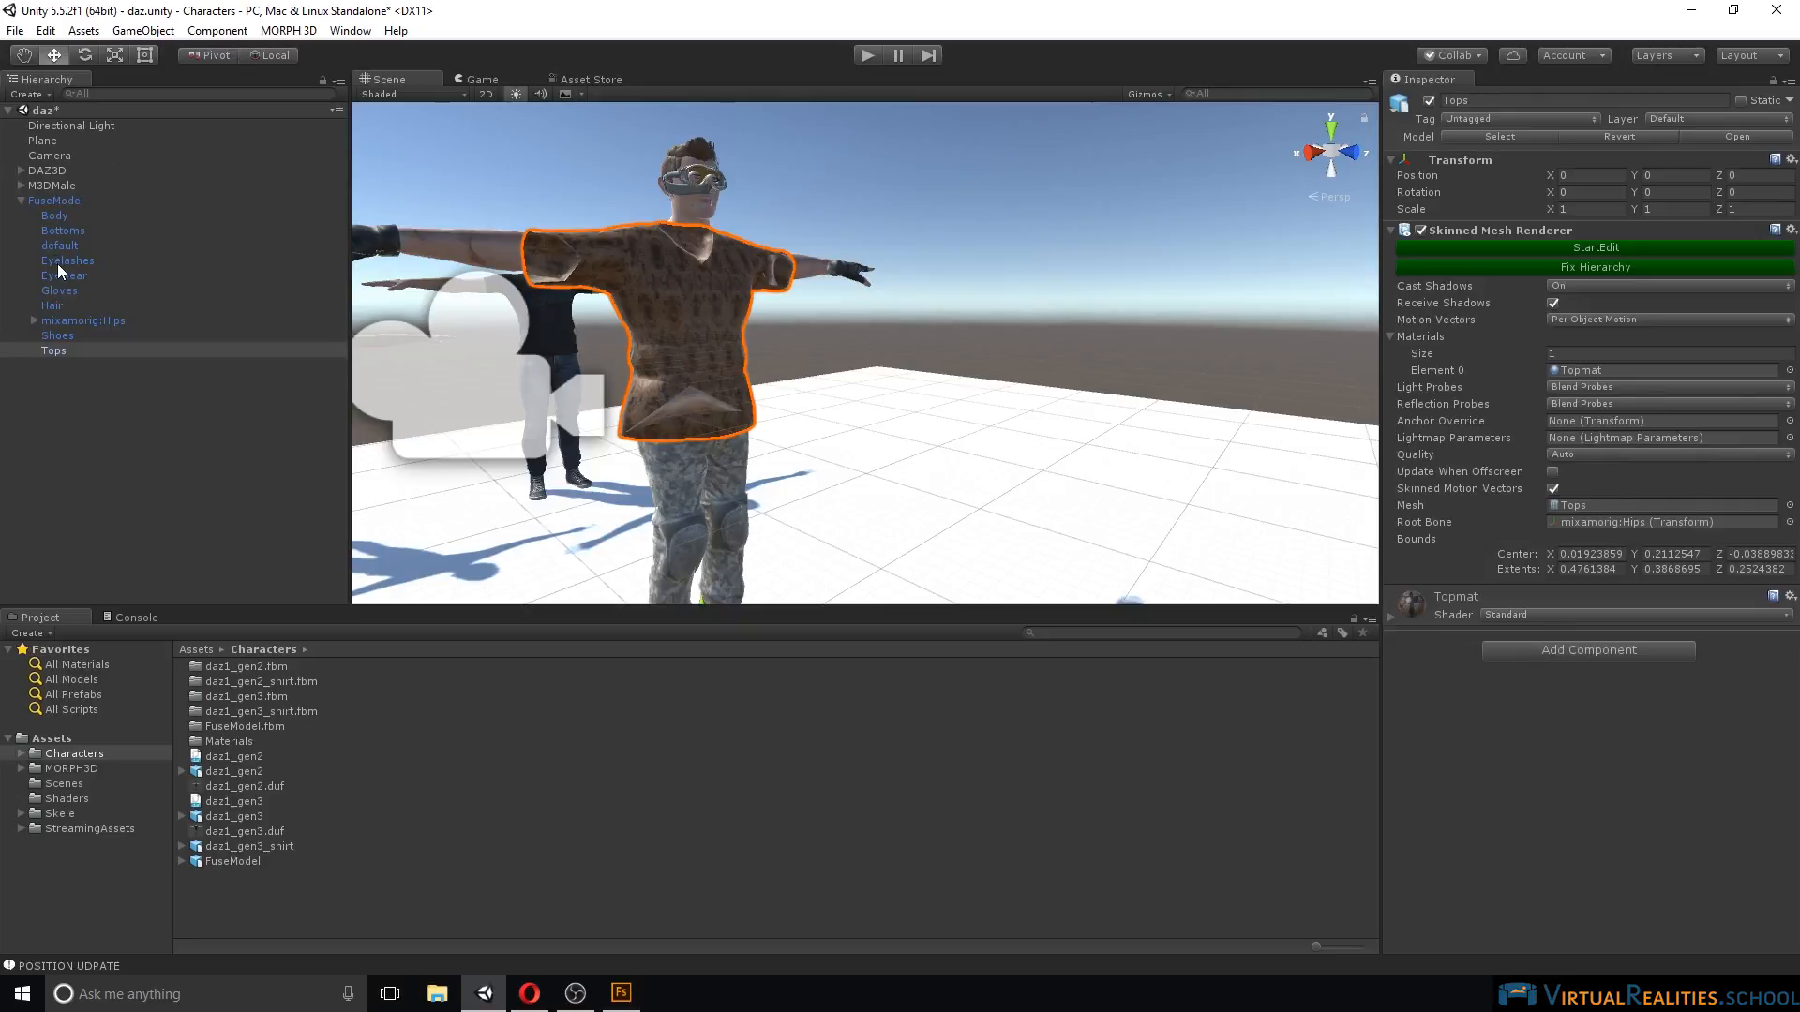
left_click(61, 289)
left_click(64, 337)
left_click(64, 348)
left_click(62, 305)
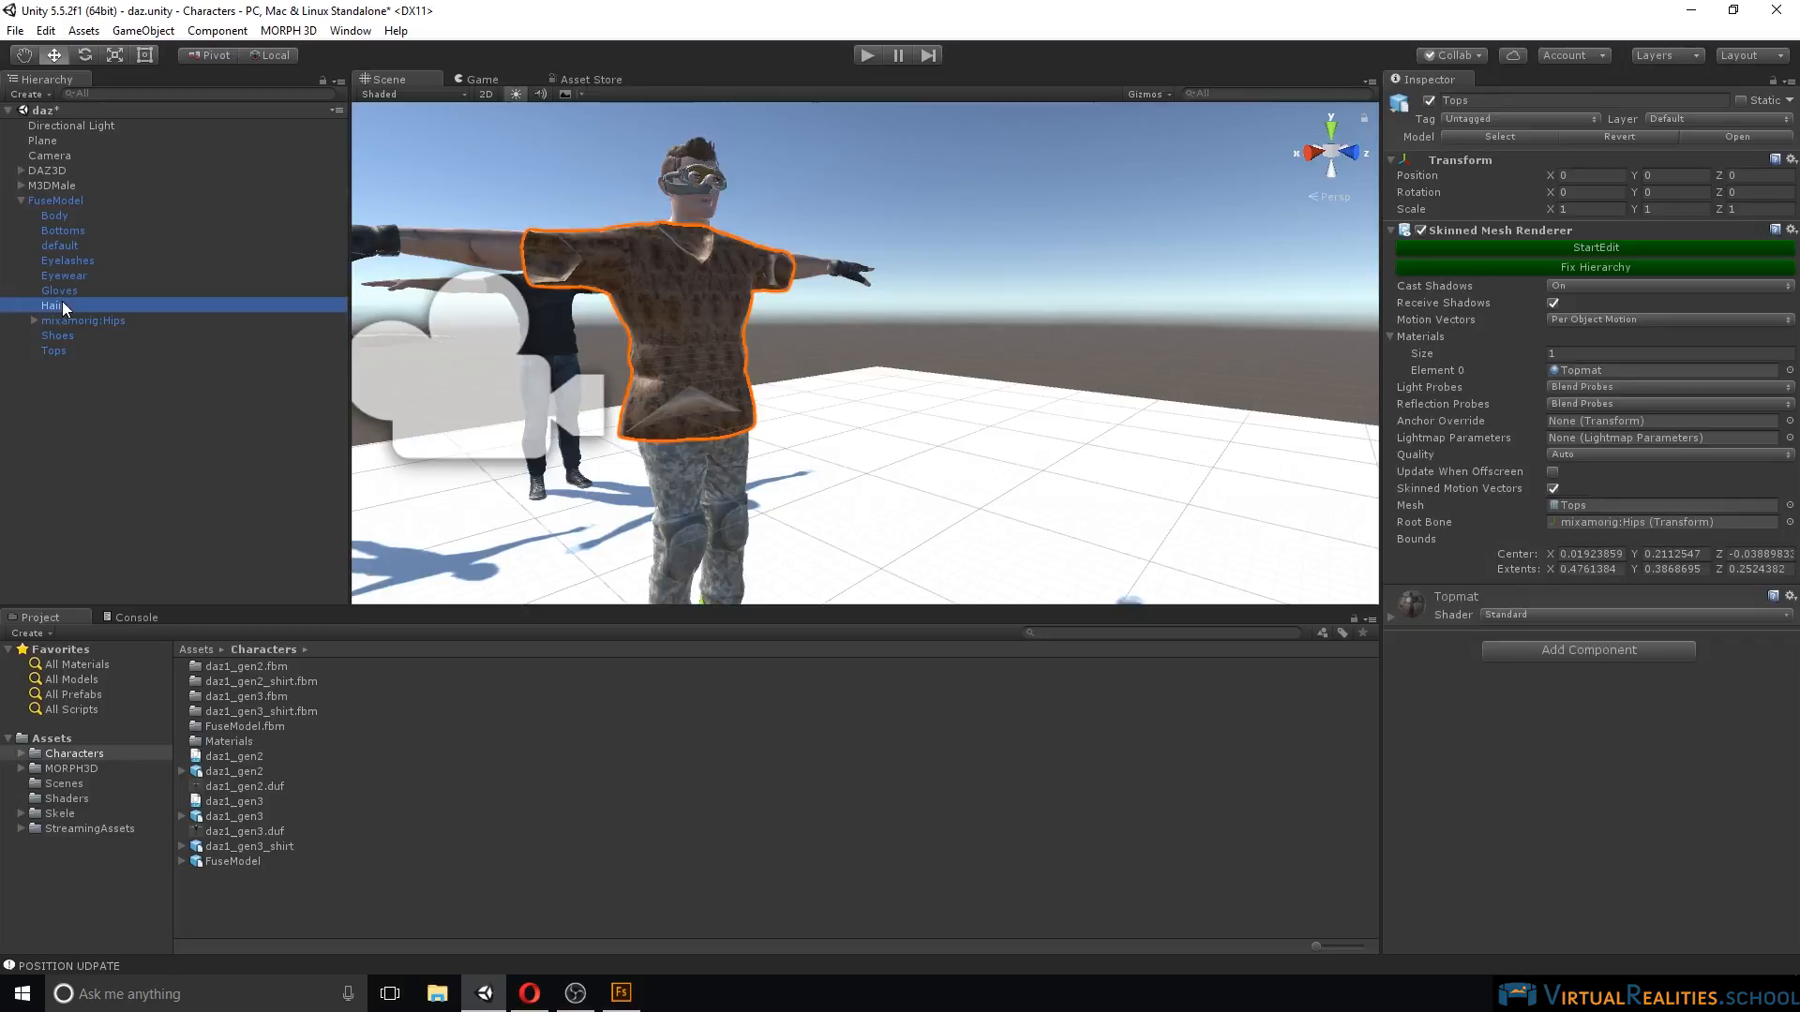
left_click(64, 275)
left_click(65, 320)
left_click(35, 320)
left_click(47, 335)
left_click(47, 335)
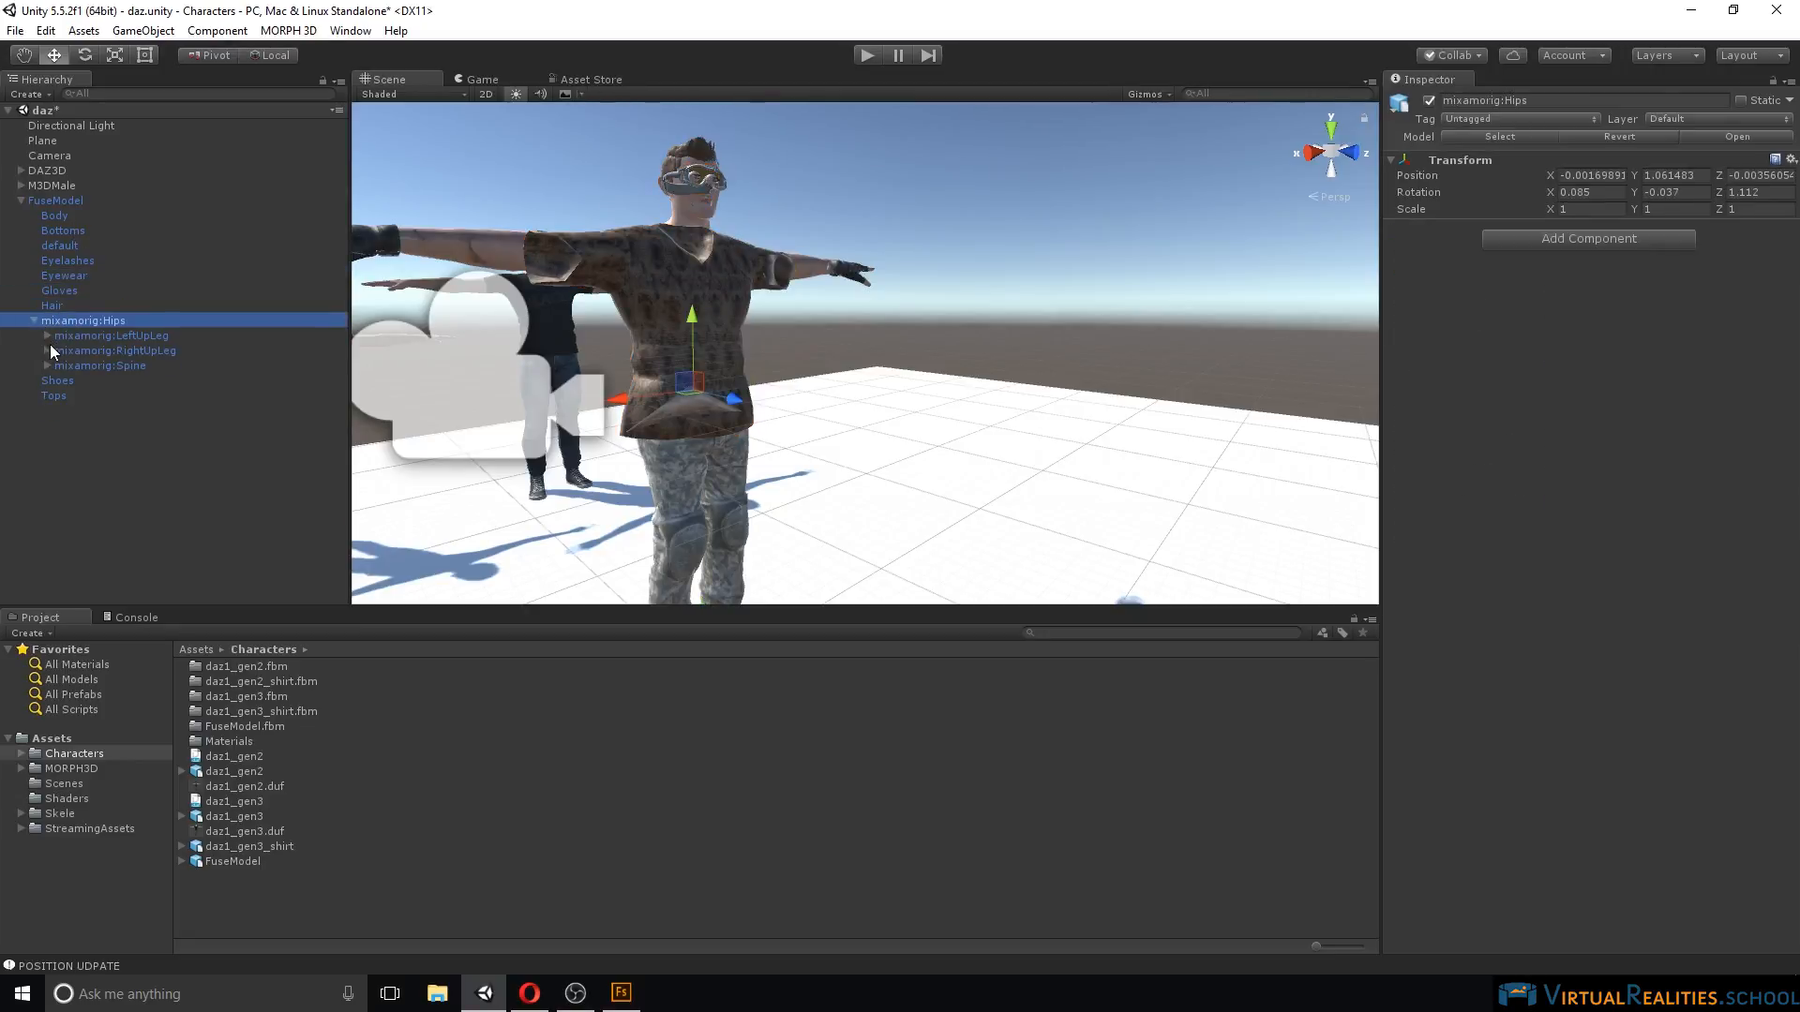
Change the rendering mode of the Body mesh's Bodymat material to Opaque.
left_click(56, 216)
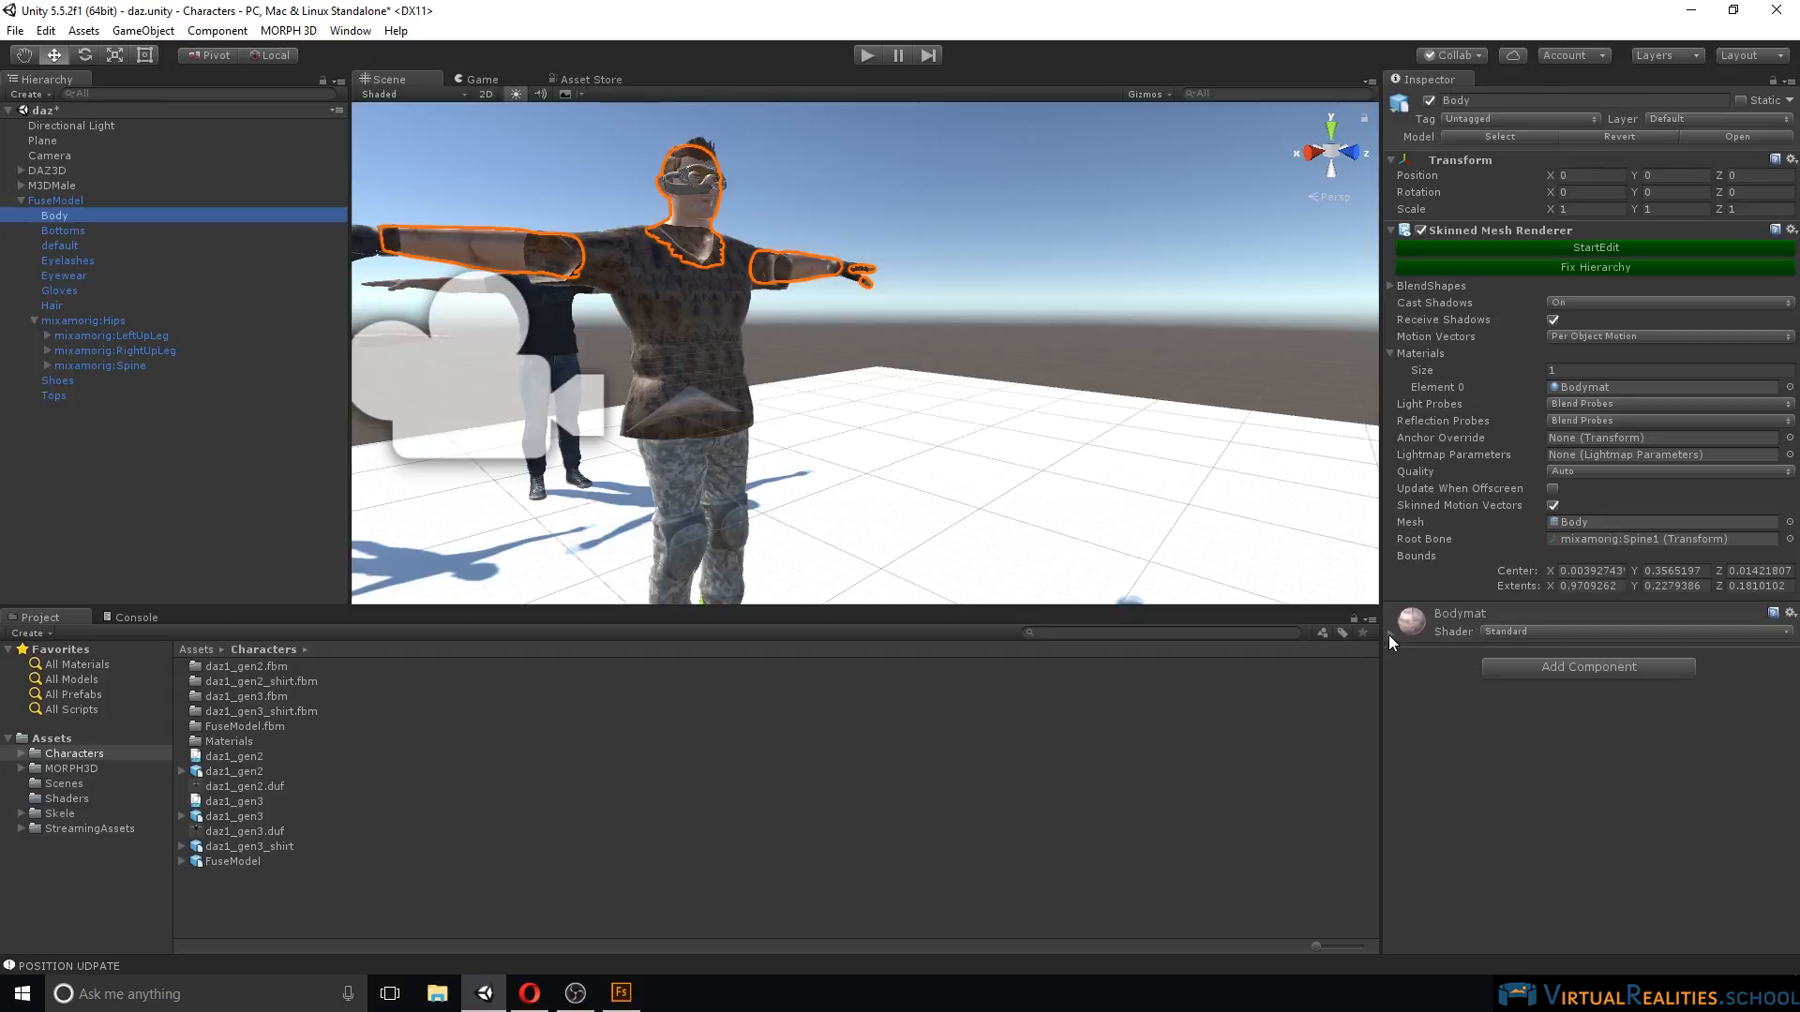
left_click(1390, 634)
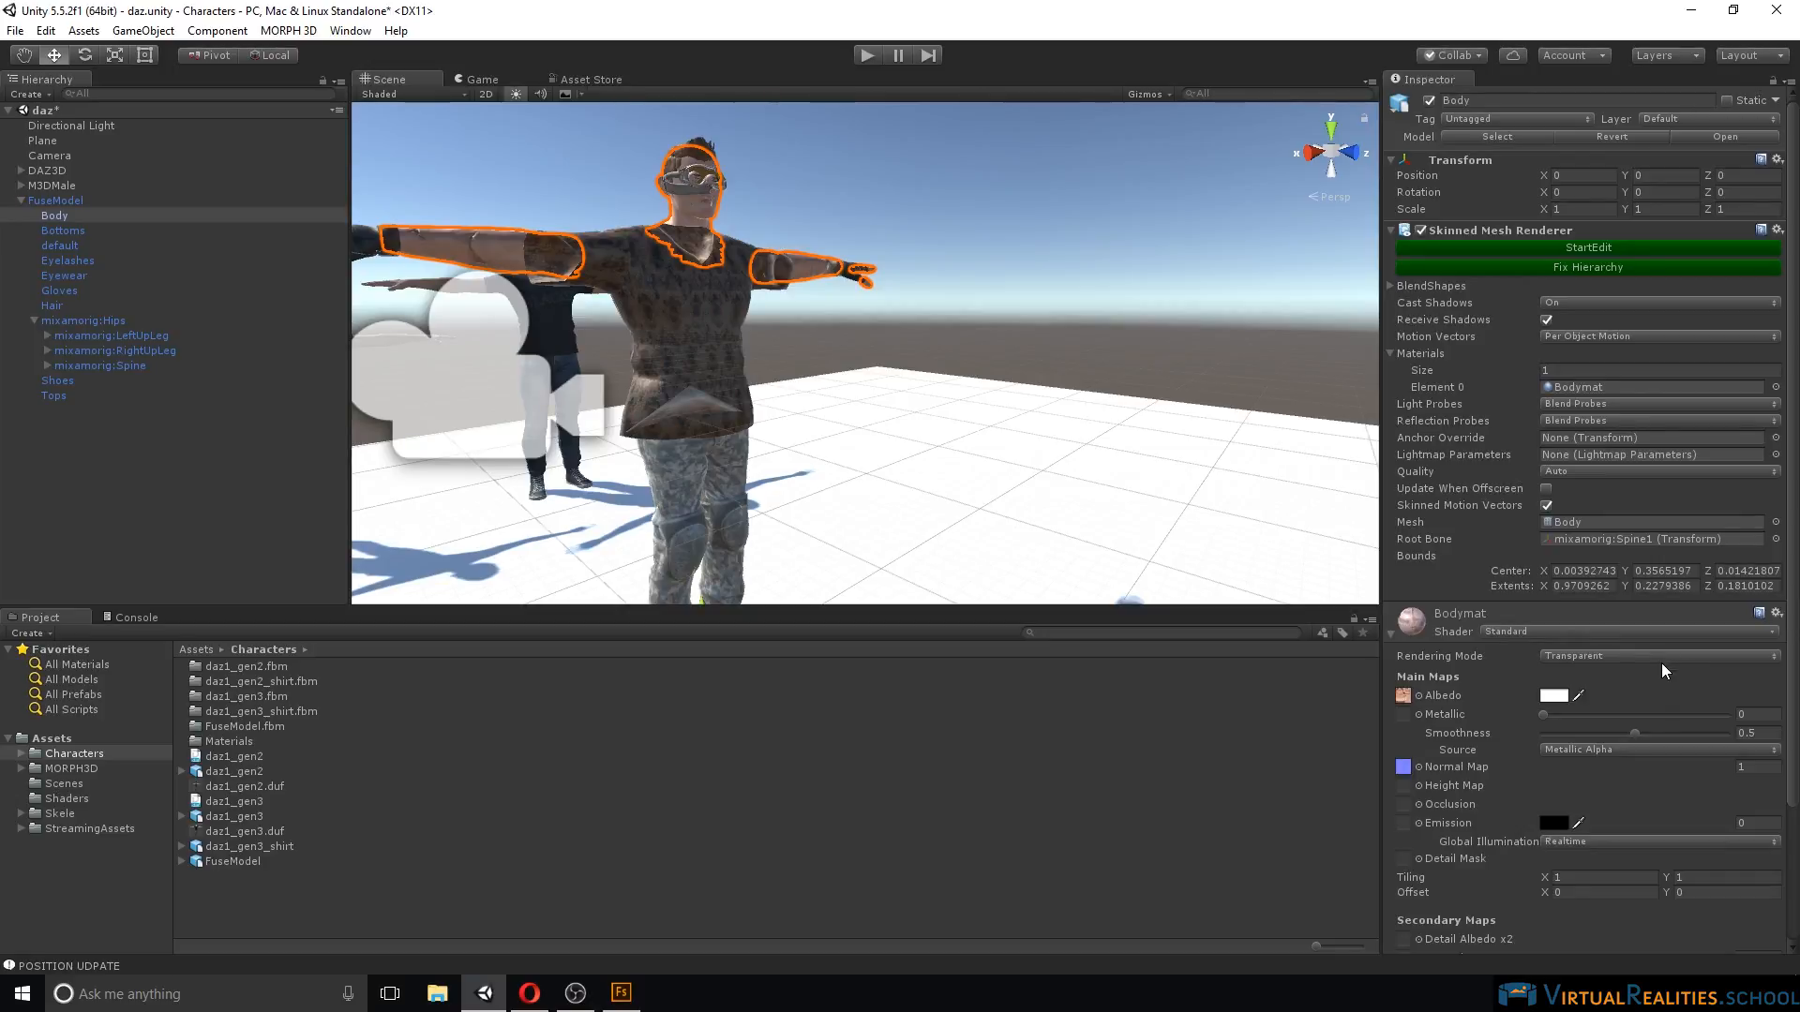
left_click(1606, 654)
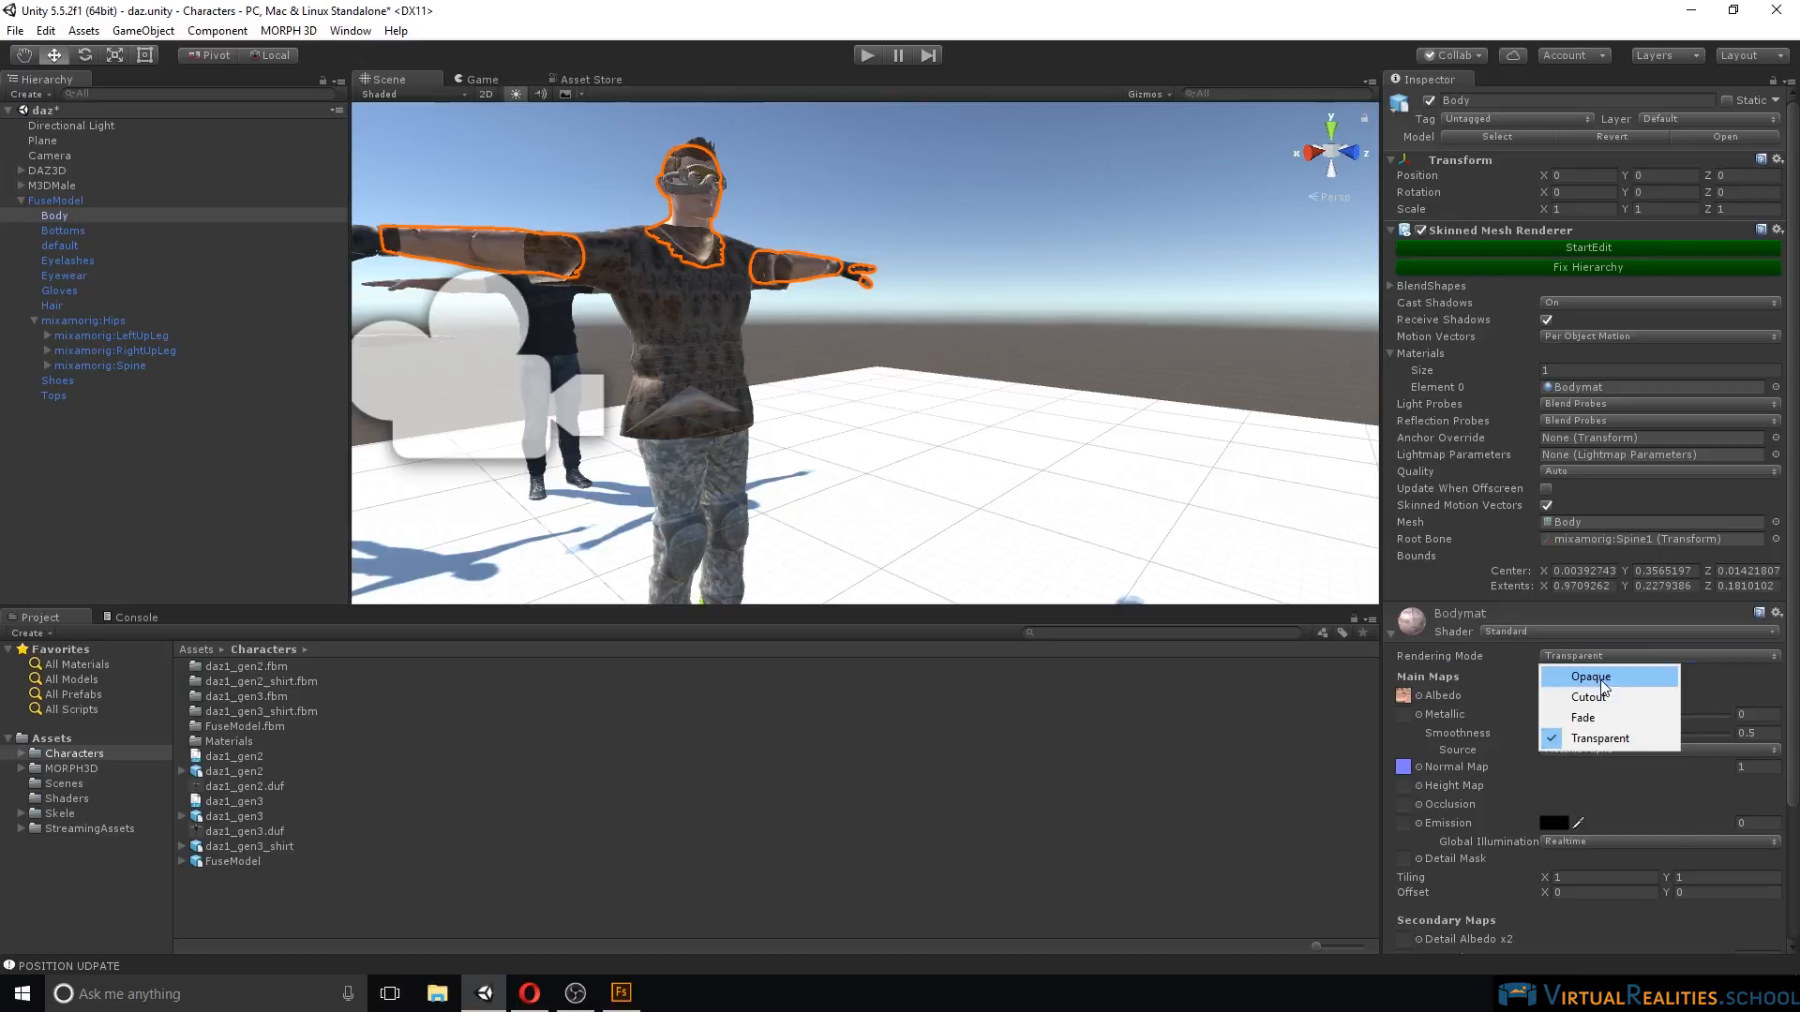
left_click(1603, 680)
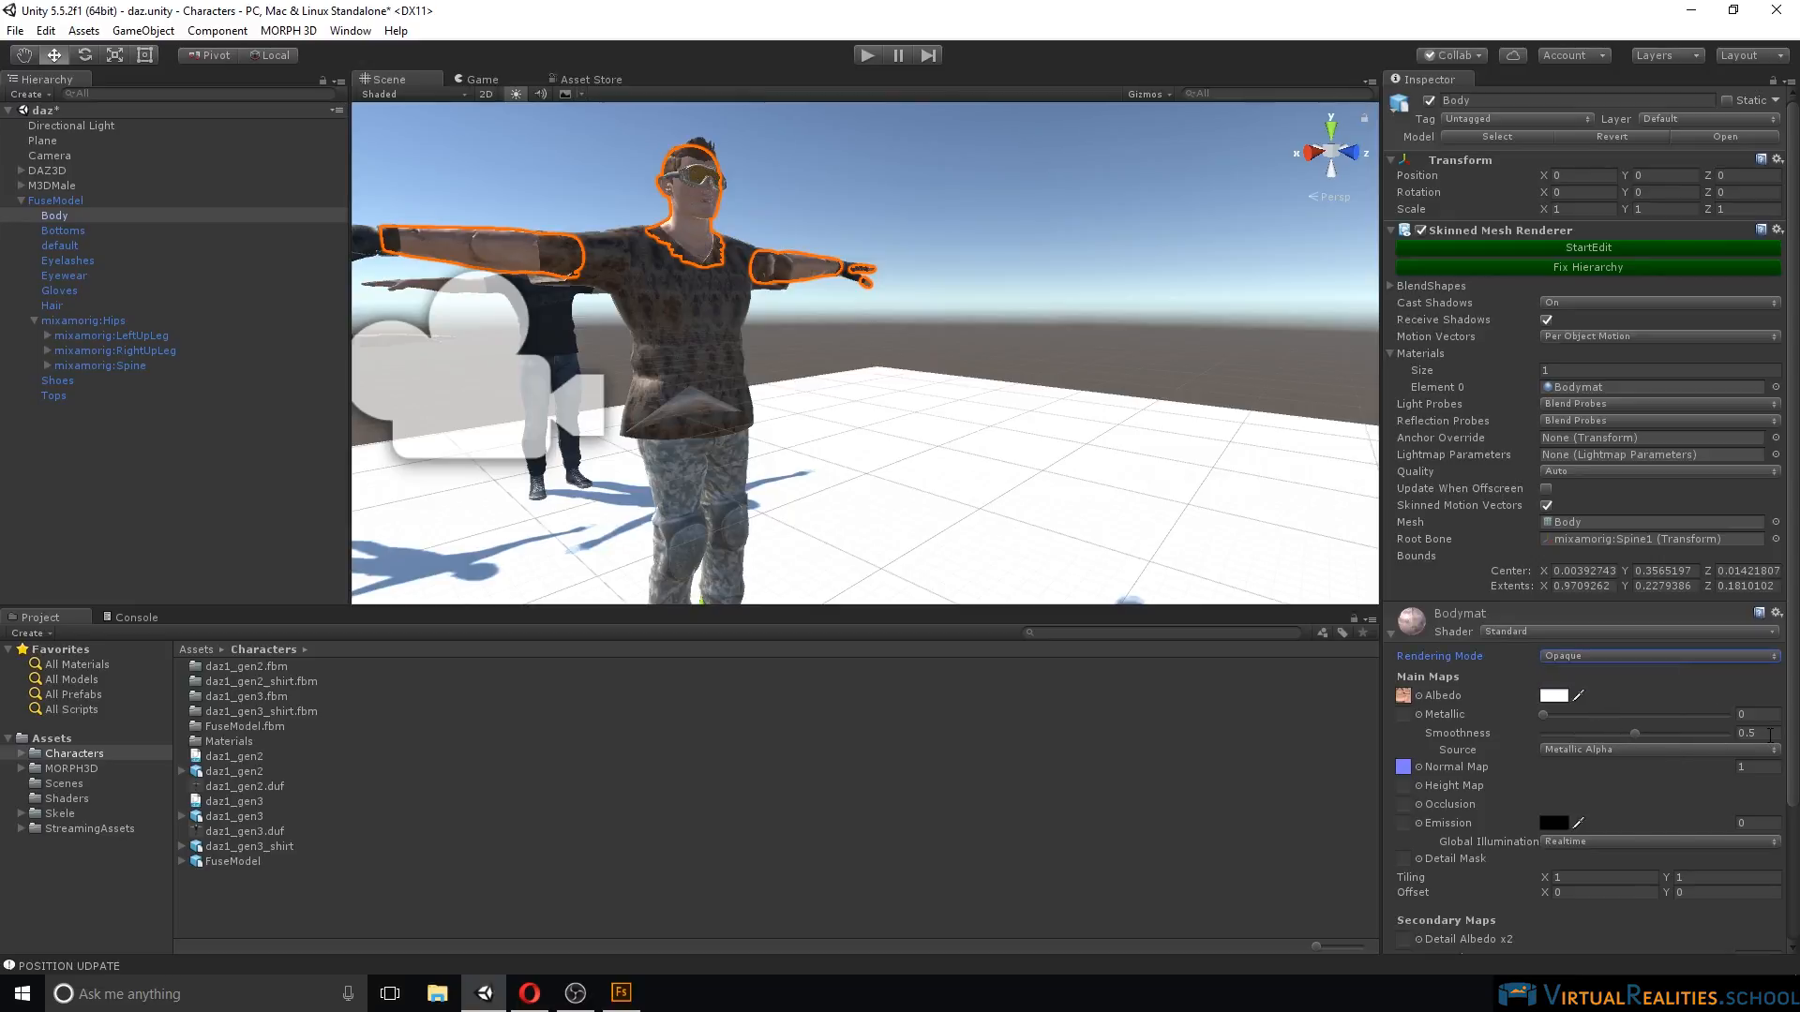
Set the smoothness of the Bodymat material to 0.1 and check the skin on the character's head.
left_click(1764, 733)
left_click_drag(1766, 733, 1749, 733)
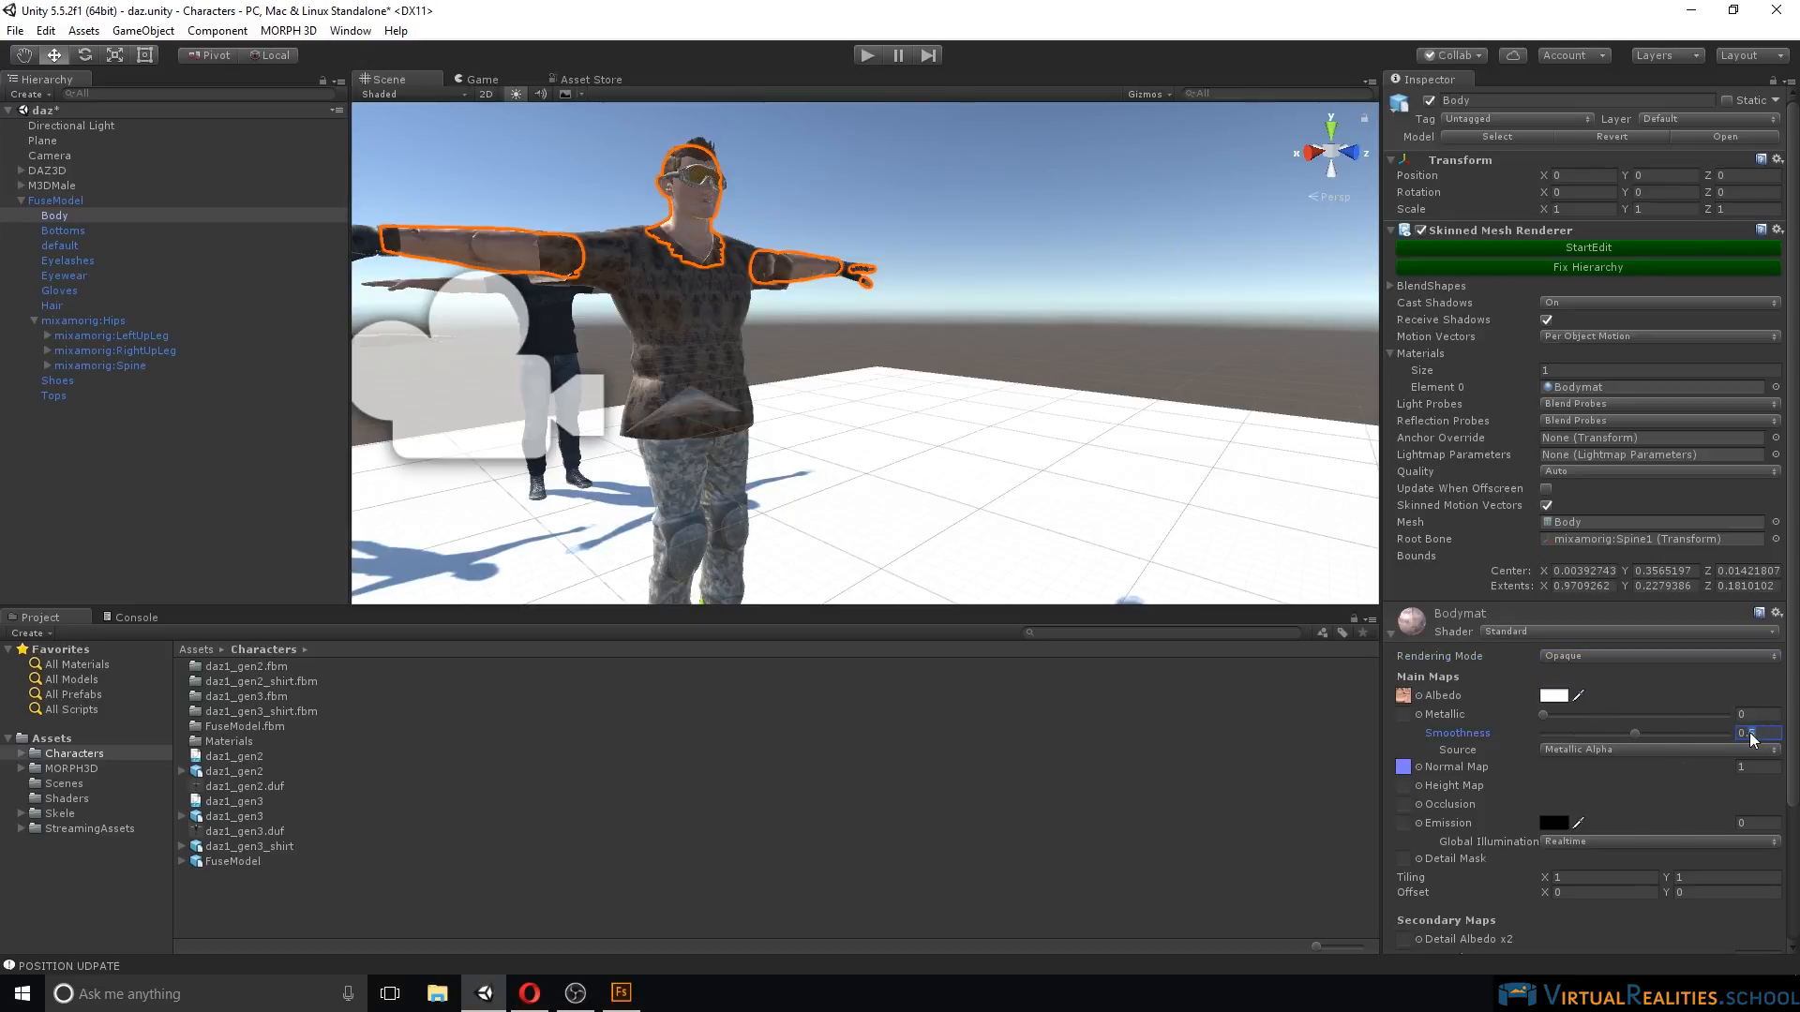
type("1")
middle_click_drag(775, 249, 791, 294)
scroll(792, 293, "up", 3)
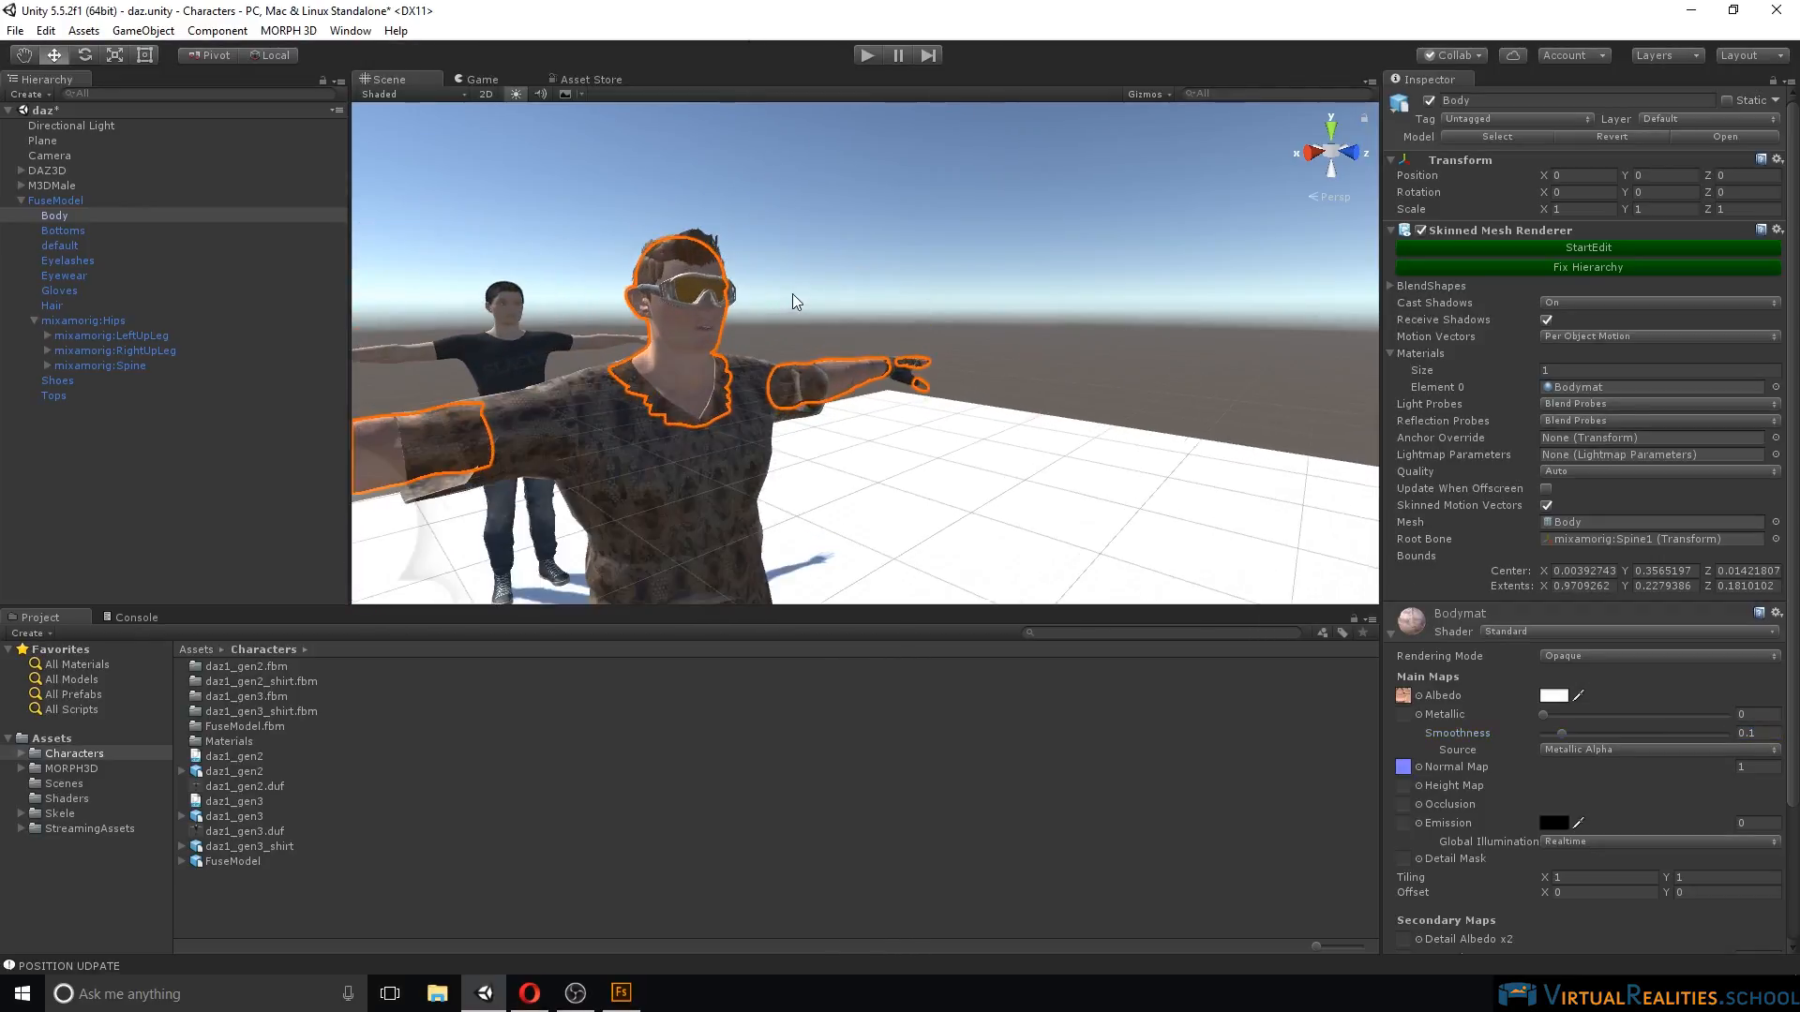
Change the rendering mode of the shirt's Topmat material to Opaque.
right_click_drag(862, 294, 803, 362)
left_click(797, 367)
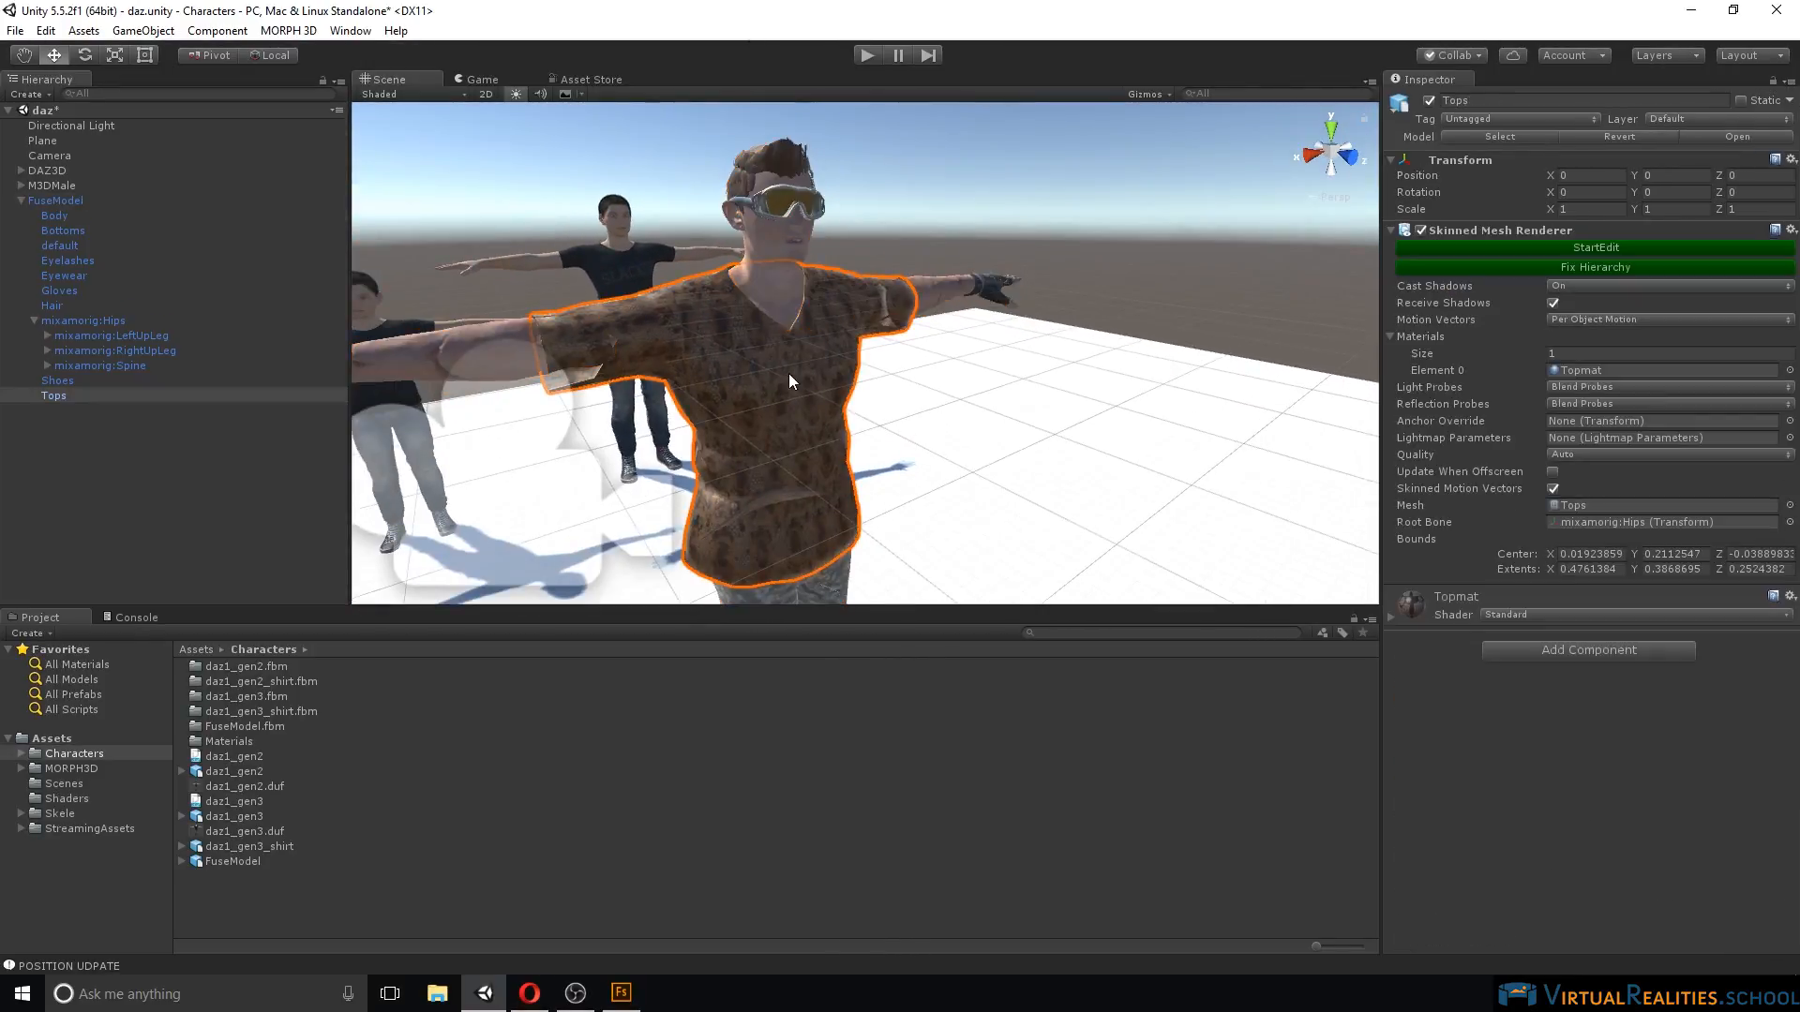
left_click(1391, 615)
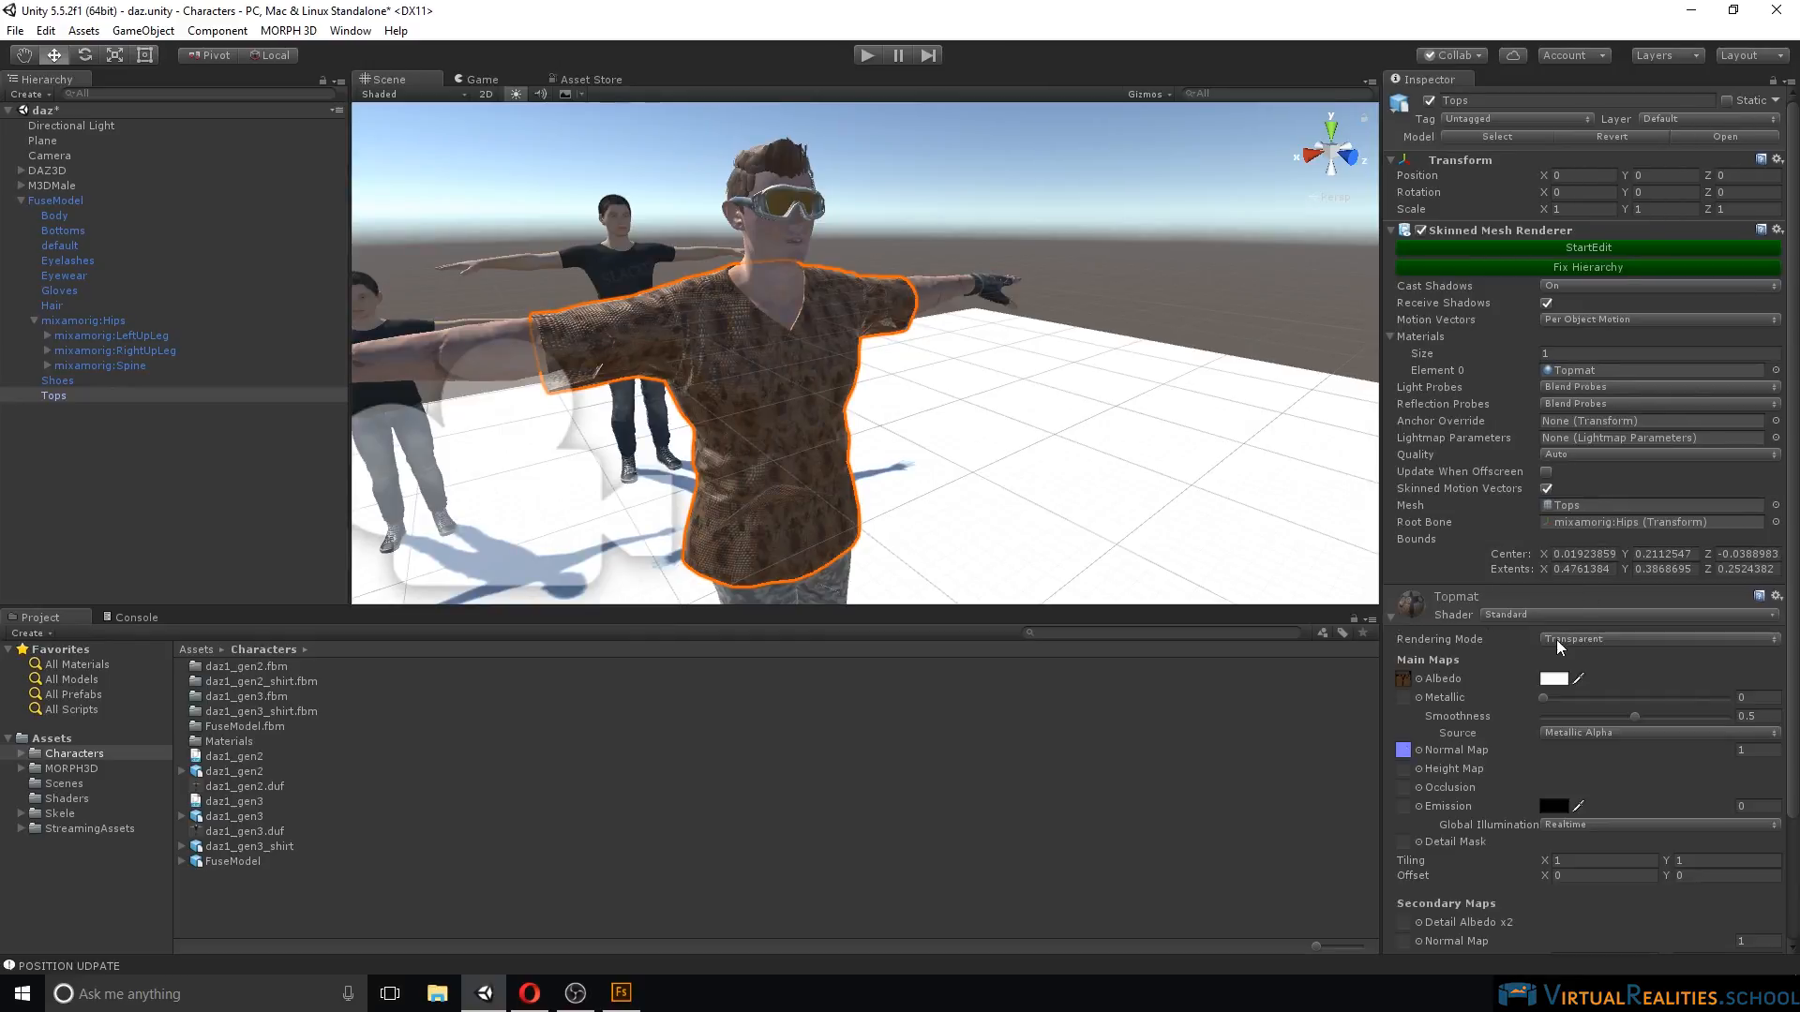
left_click(1612, 638)
left_click(1584, 663)
Change the rendering mode of the gloves' Glovemat material to Opaque.
right_click_drag(1101, 381, 853, 379)
left_click(671, 367)
left_click(671, 366)
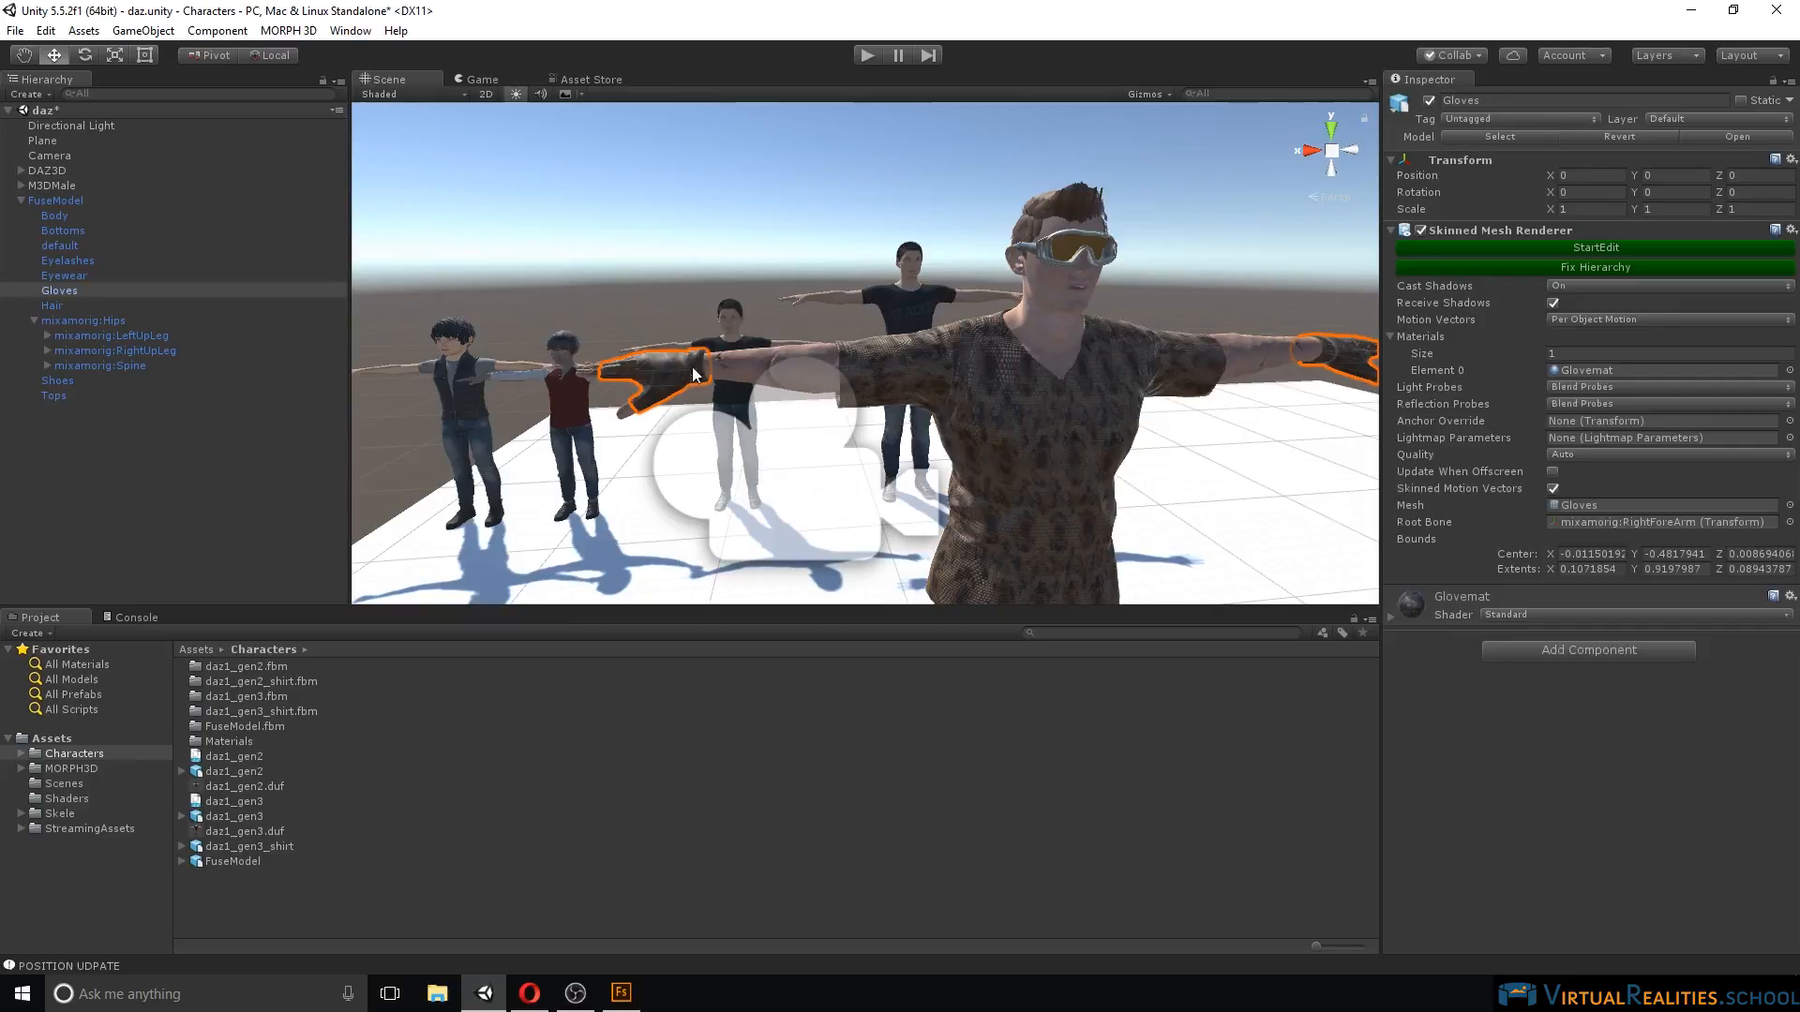
left_click(1391, 615)
left_click(1593, 639)
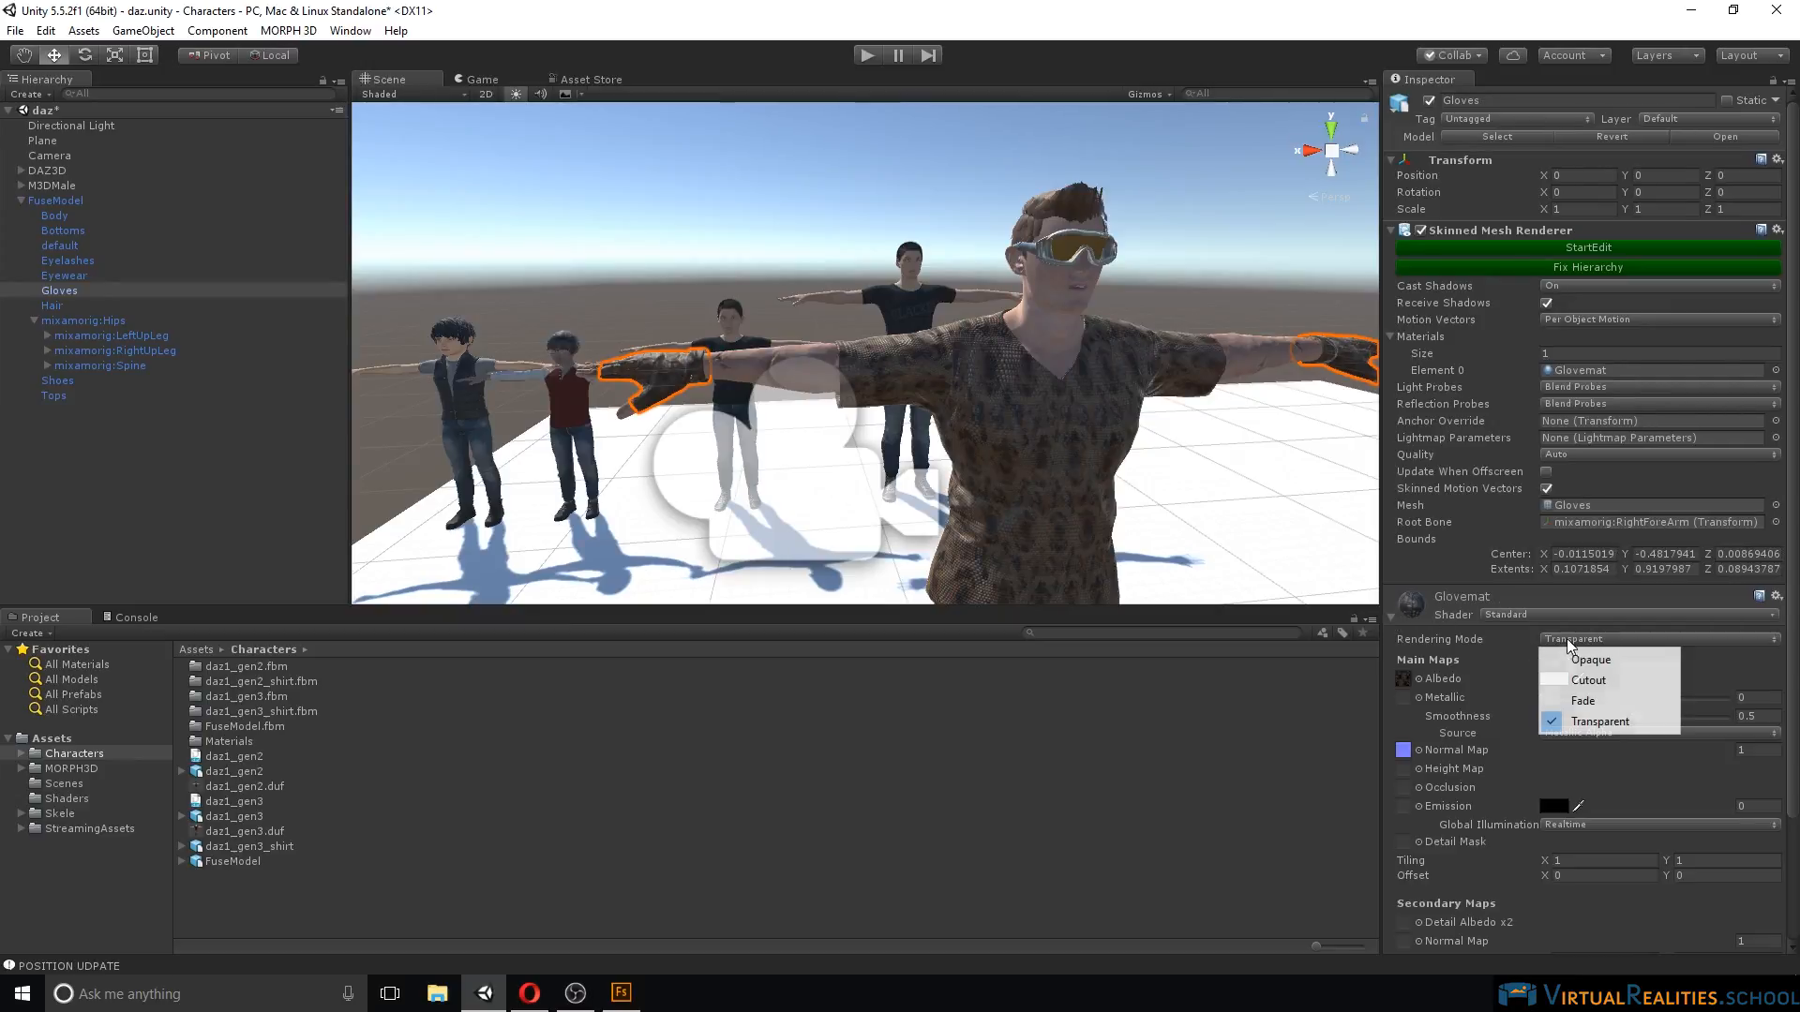
left_click(1575, 661)
Change the rendering mode of the trousers' Bottommat material to Opaque.
right_click_drag(919, 394, 891, 403)
middle_click_drag(891, 404, 883, 312)
left_click(942, 223)
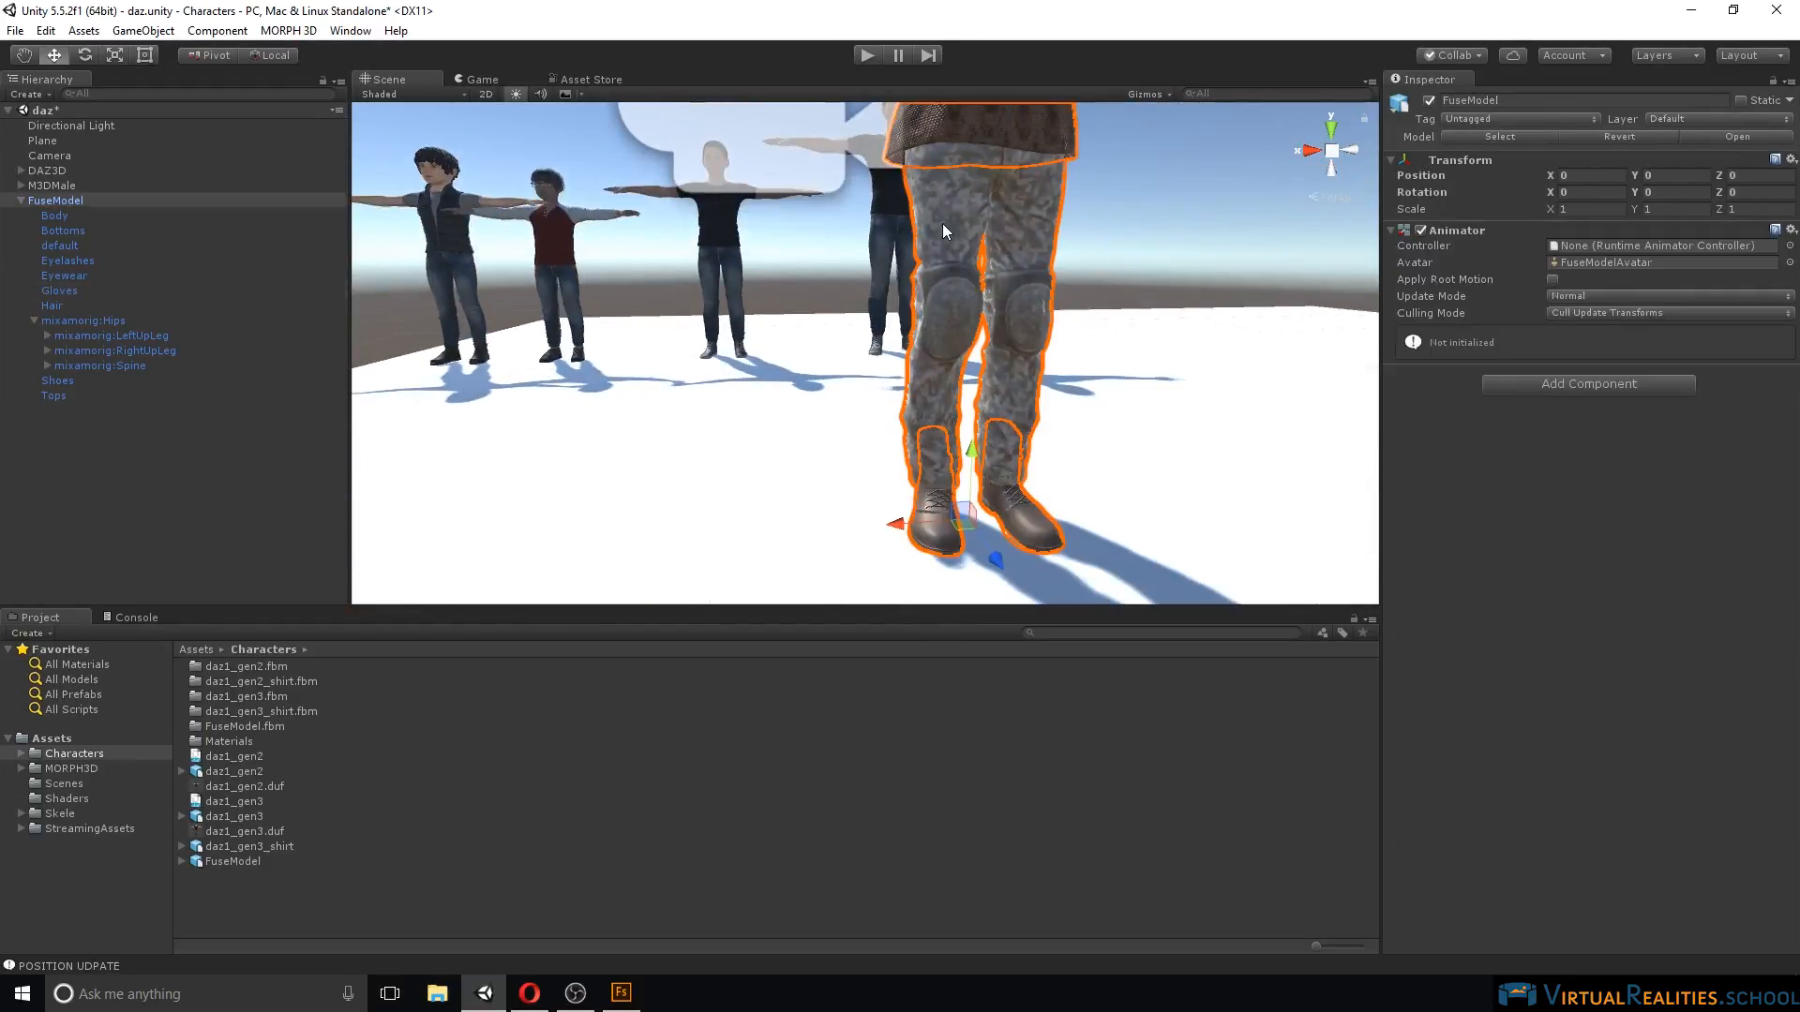
left_click(942, 223)
left_click(1392, 621)
left_click(1594, 639)
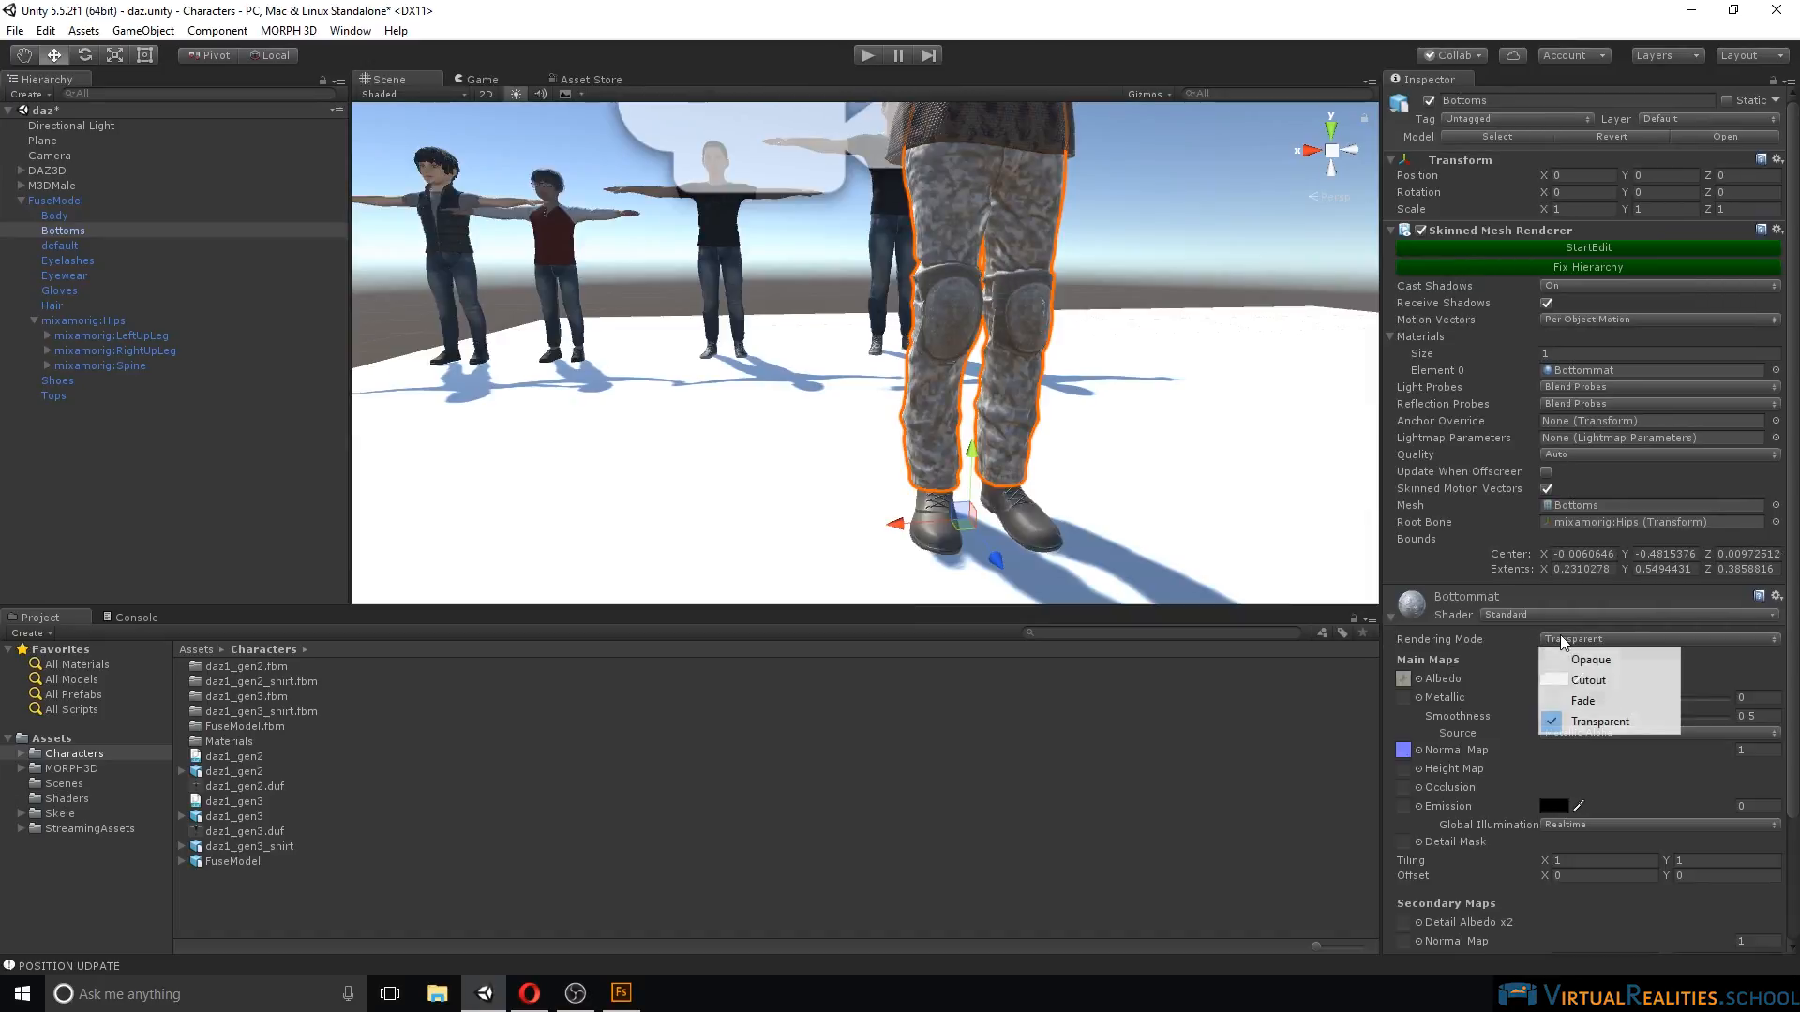
left_click(1587, 660)
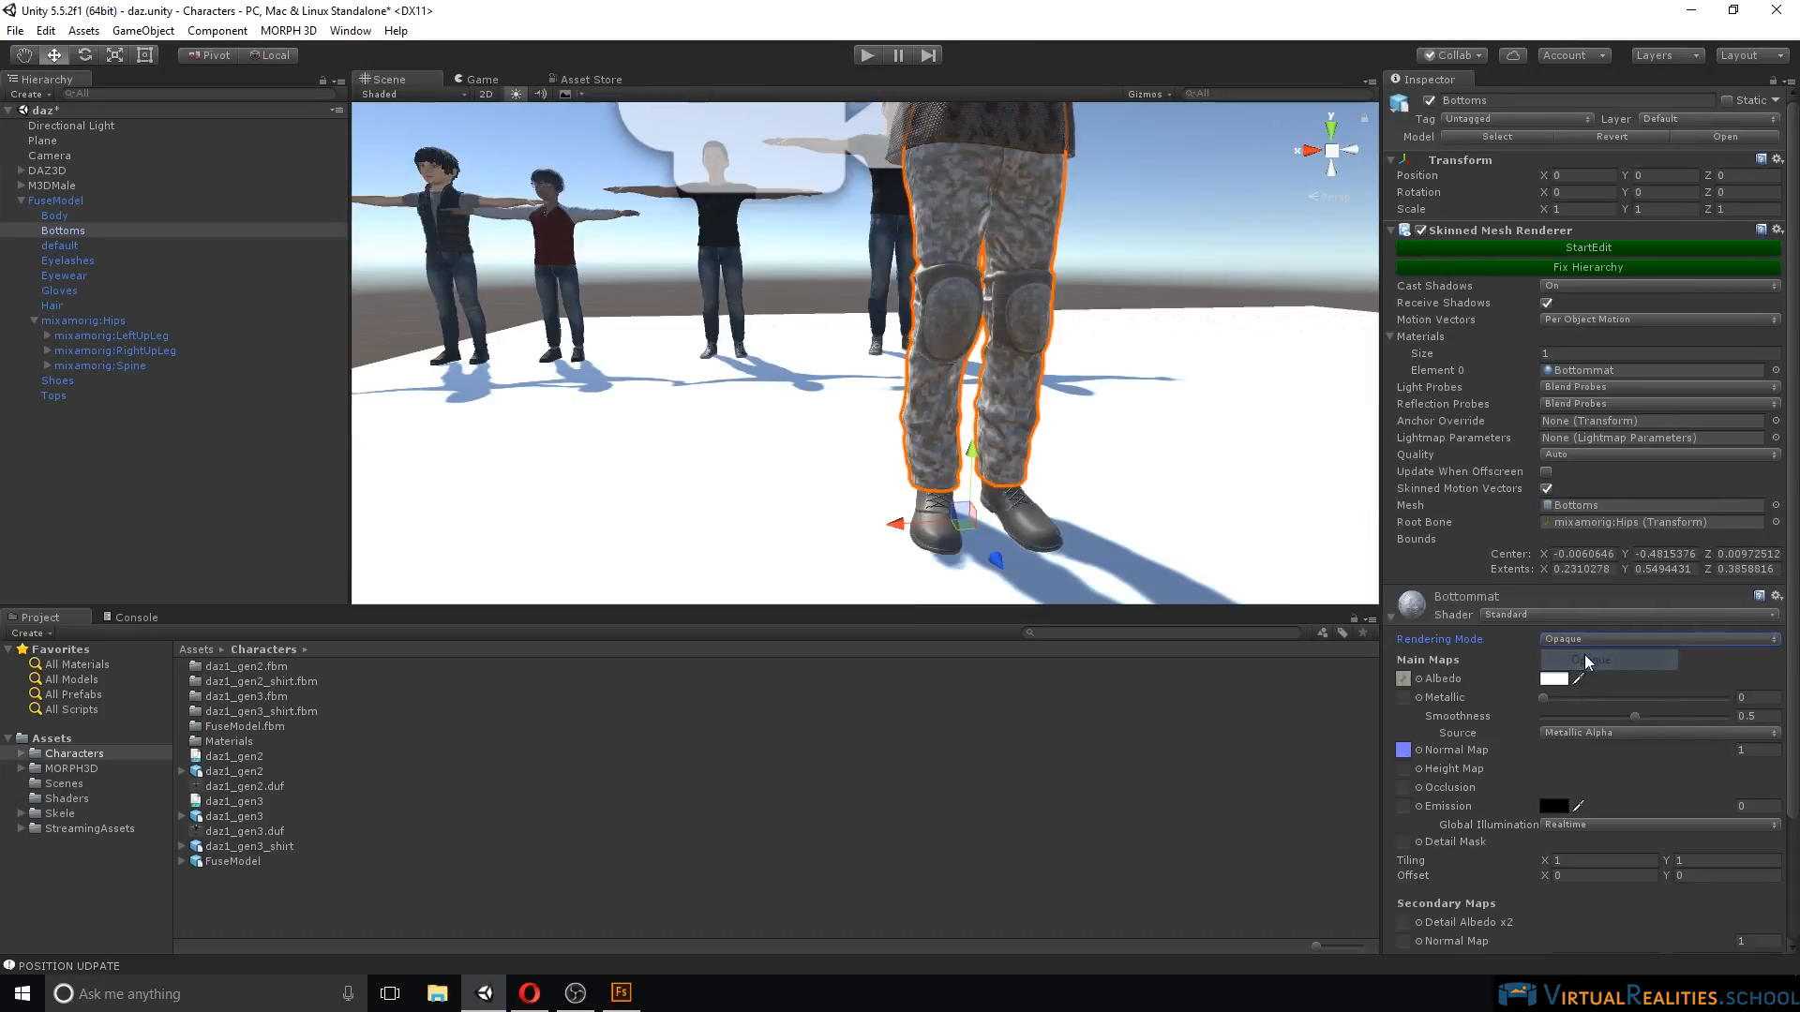
Change the rendering mode of the shoes' Shoesmat material to Opaque.
left_click(938, 532)
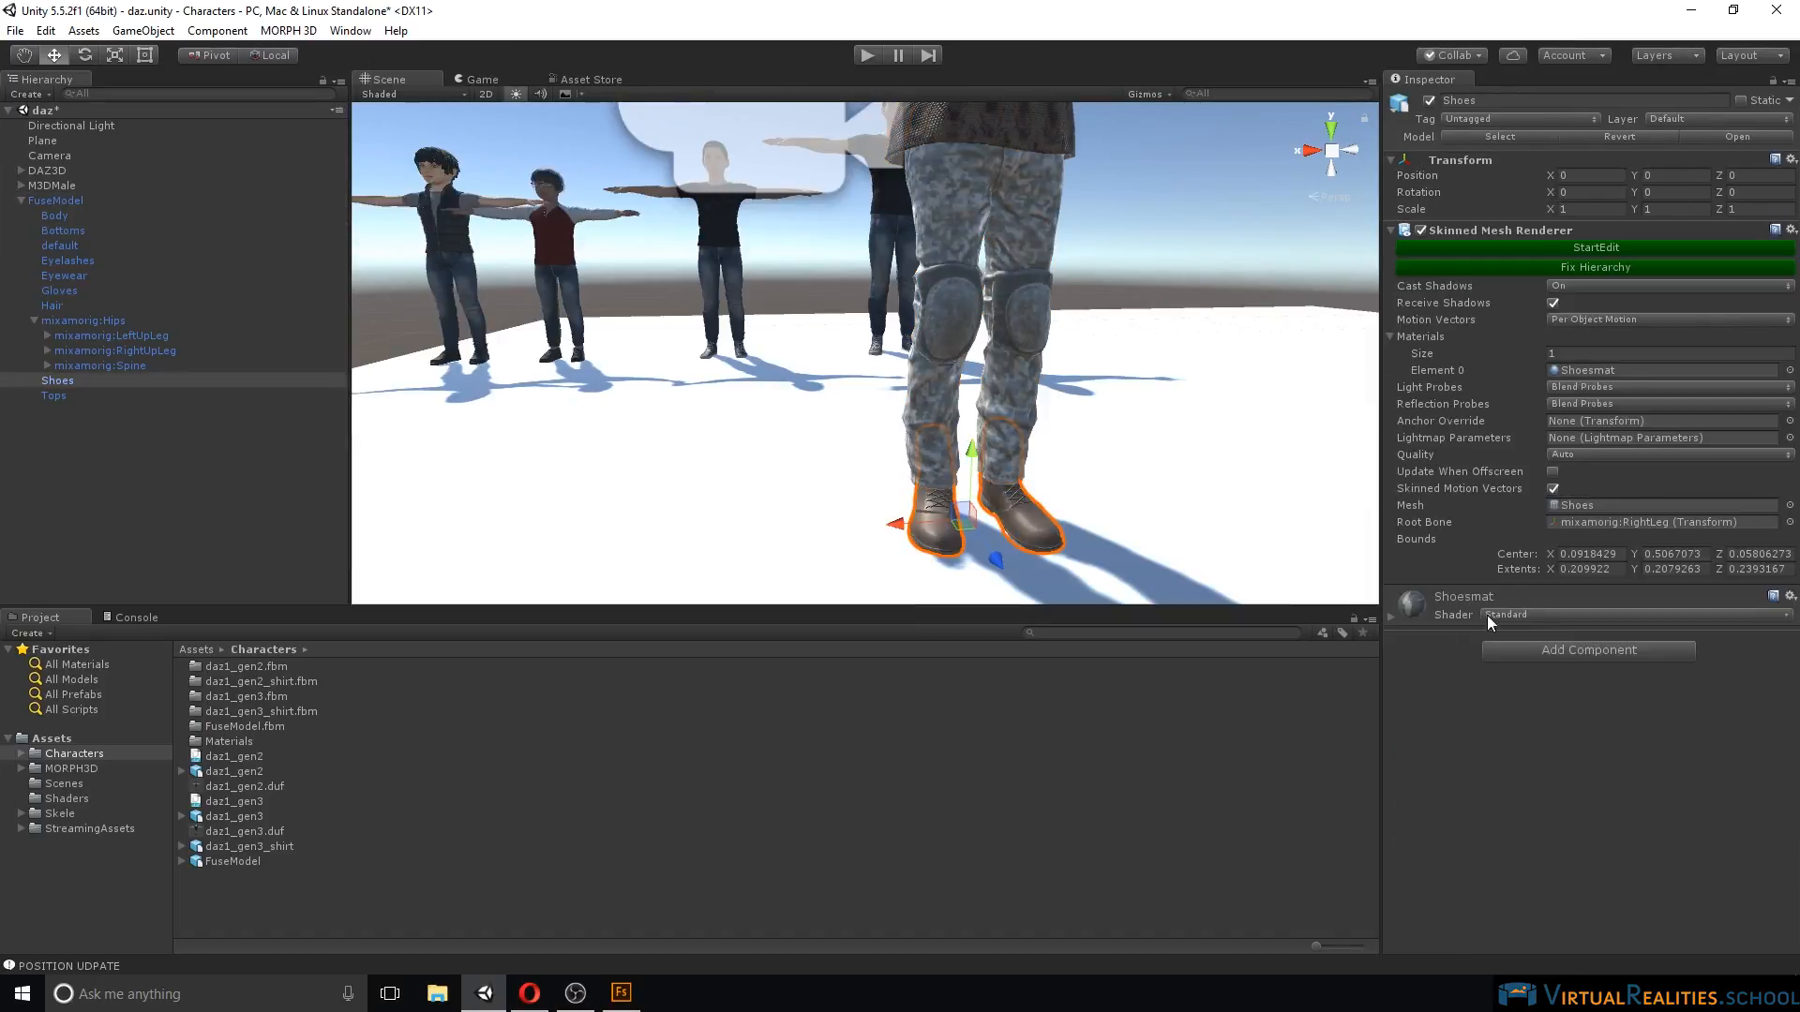
left_click(1393, 616)
left_click(1594, 639)
left_click(1591, 659)
Select the character's goggles, expand their Eyewearmat material settings and locate the albedo texture in the project files.
middle_click_drag(1223, 309, 1166, 435)
left_click_drag(852, 266, 908, 220, "alt")
middle_click_drag(789, 244, 1106, 257)
scroll(847, 241, "up", 3)
middle_click_drag(847, 241, 825, 234)
left_click(788, 222)
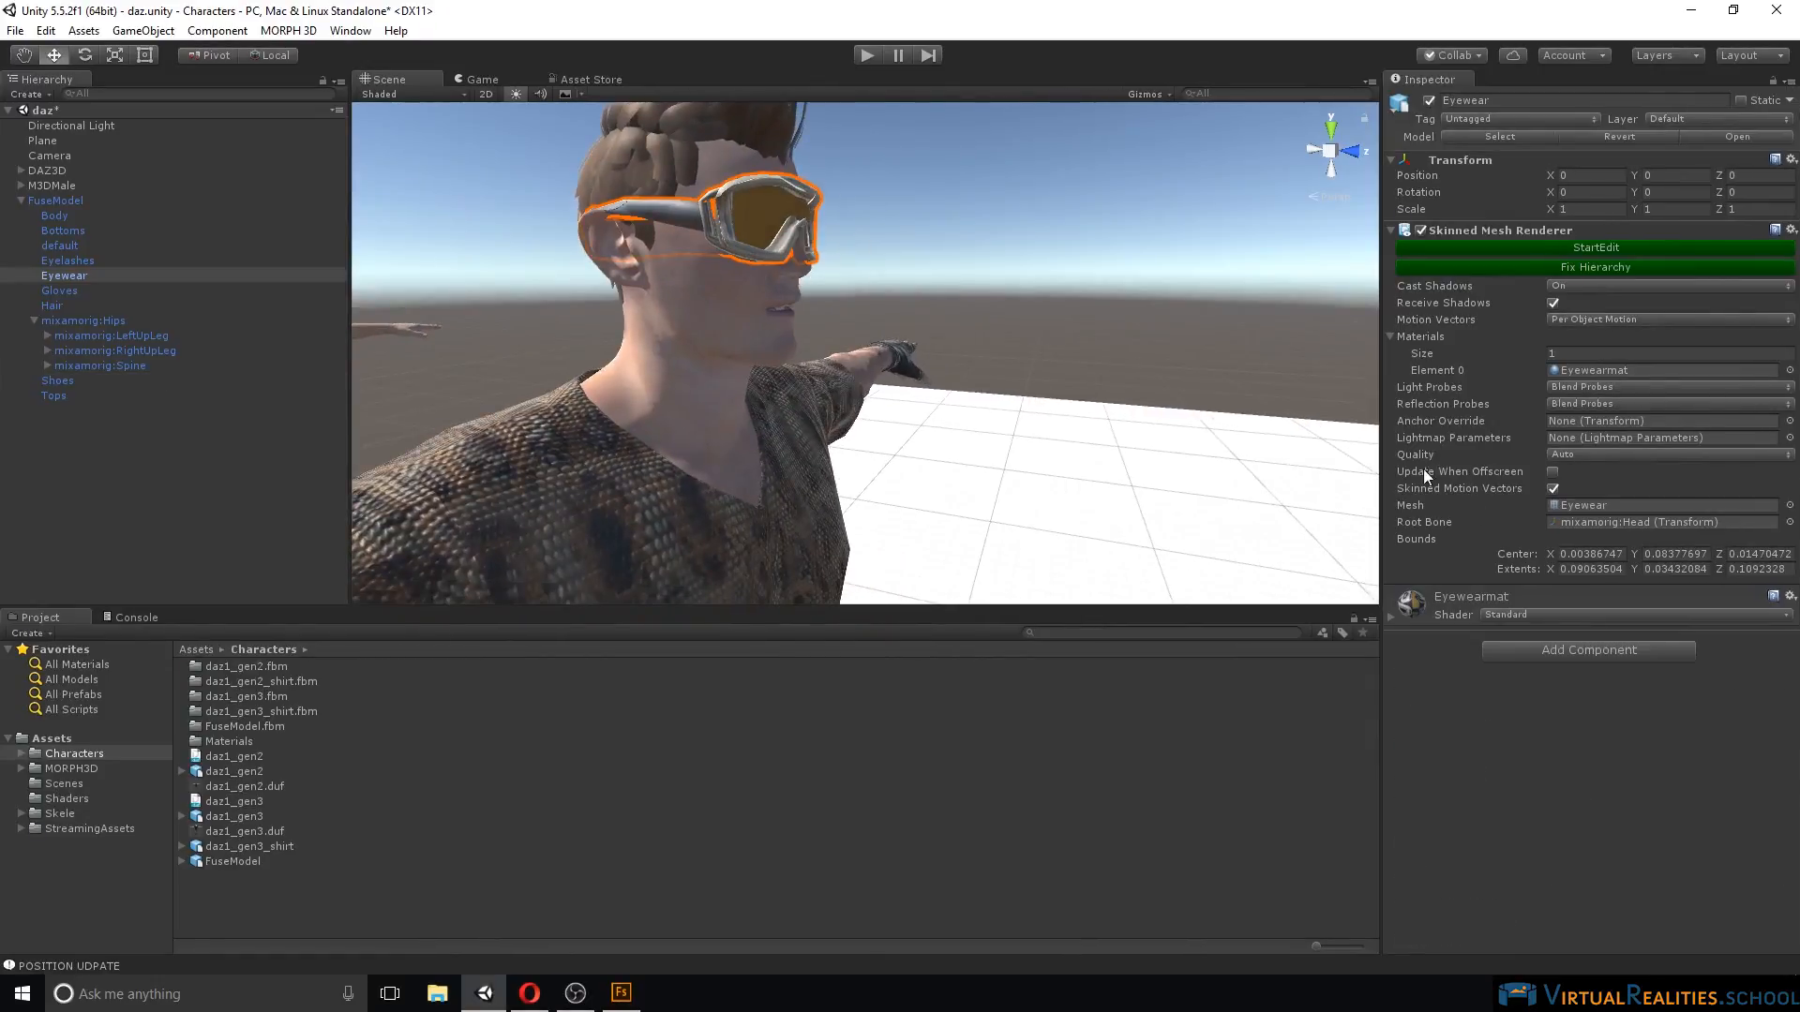
left_click(1393, 615)
left_click_drag(928, 337, 760, 330, "alt")
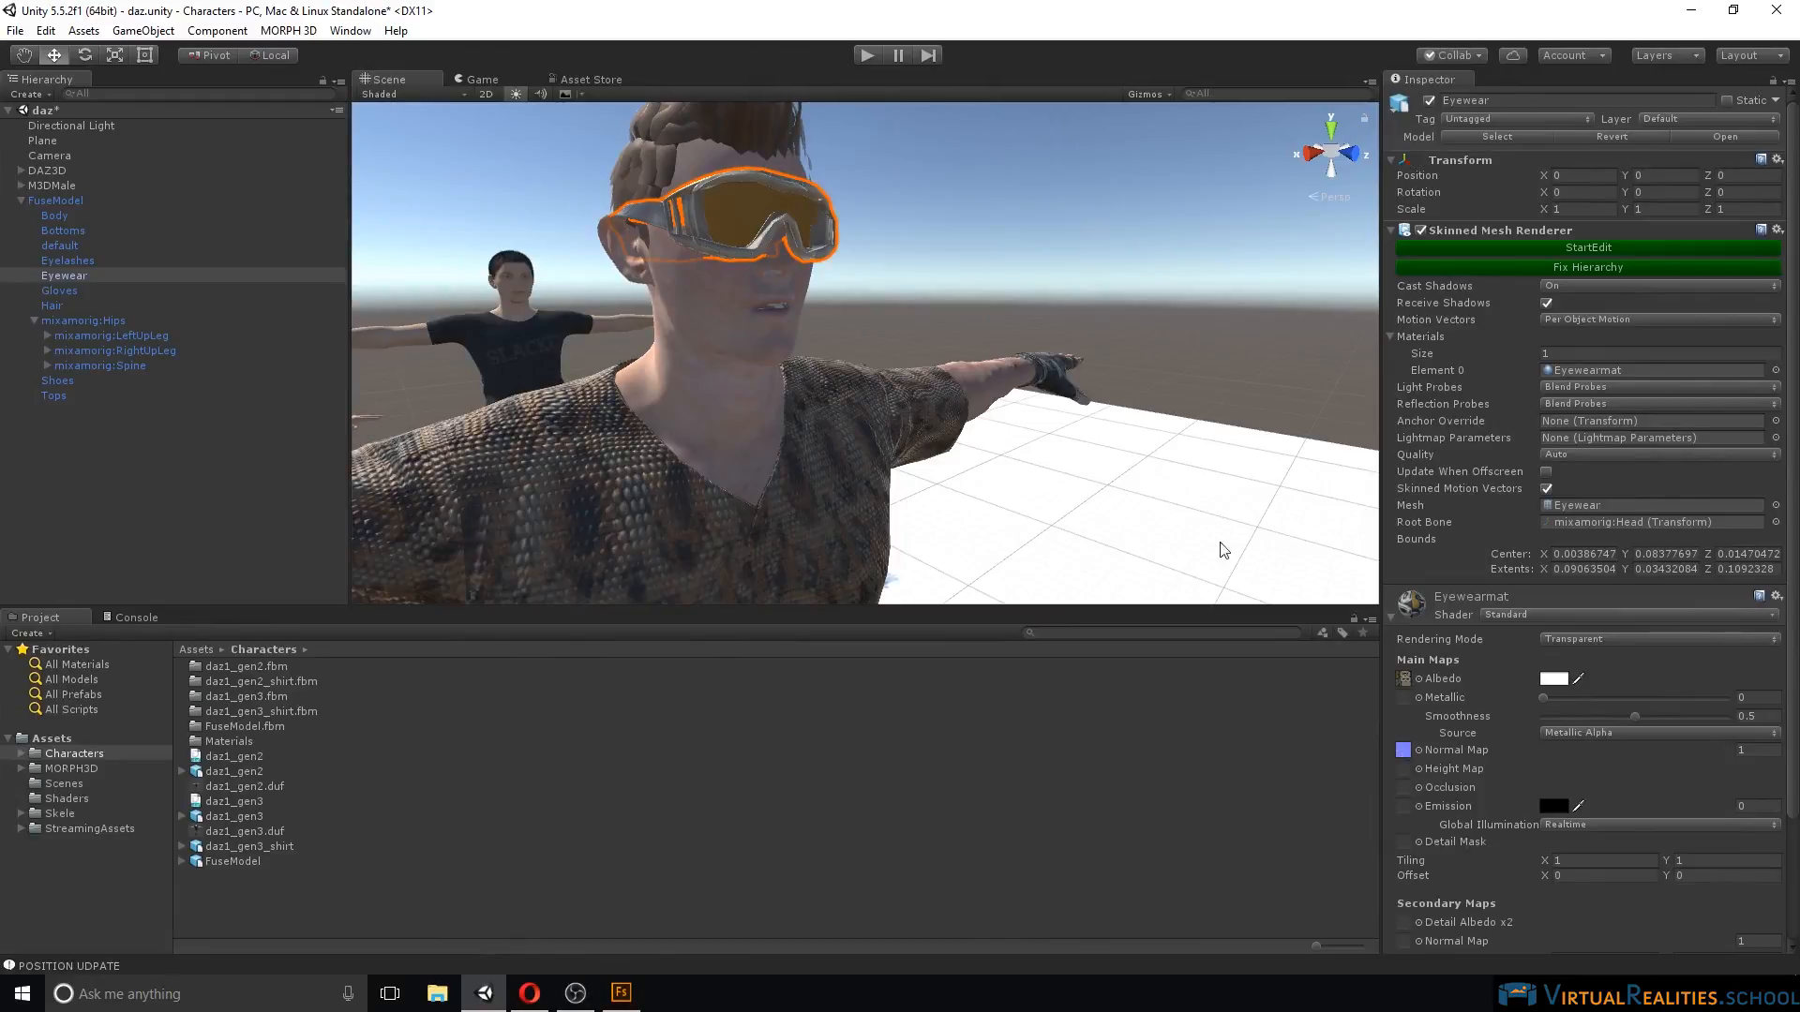
left_click(1404, 682)
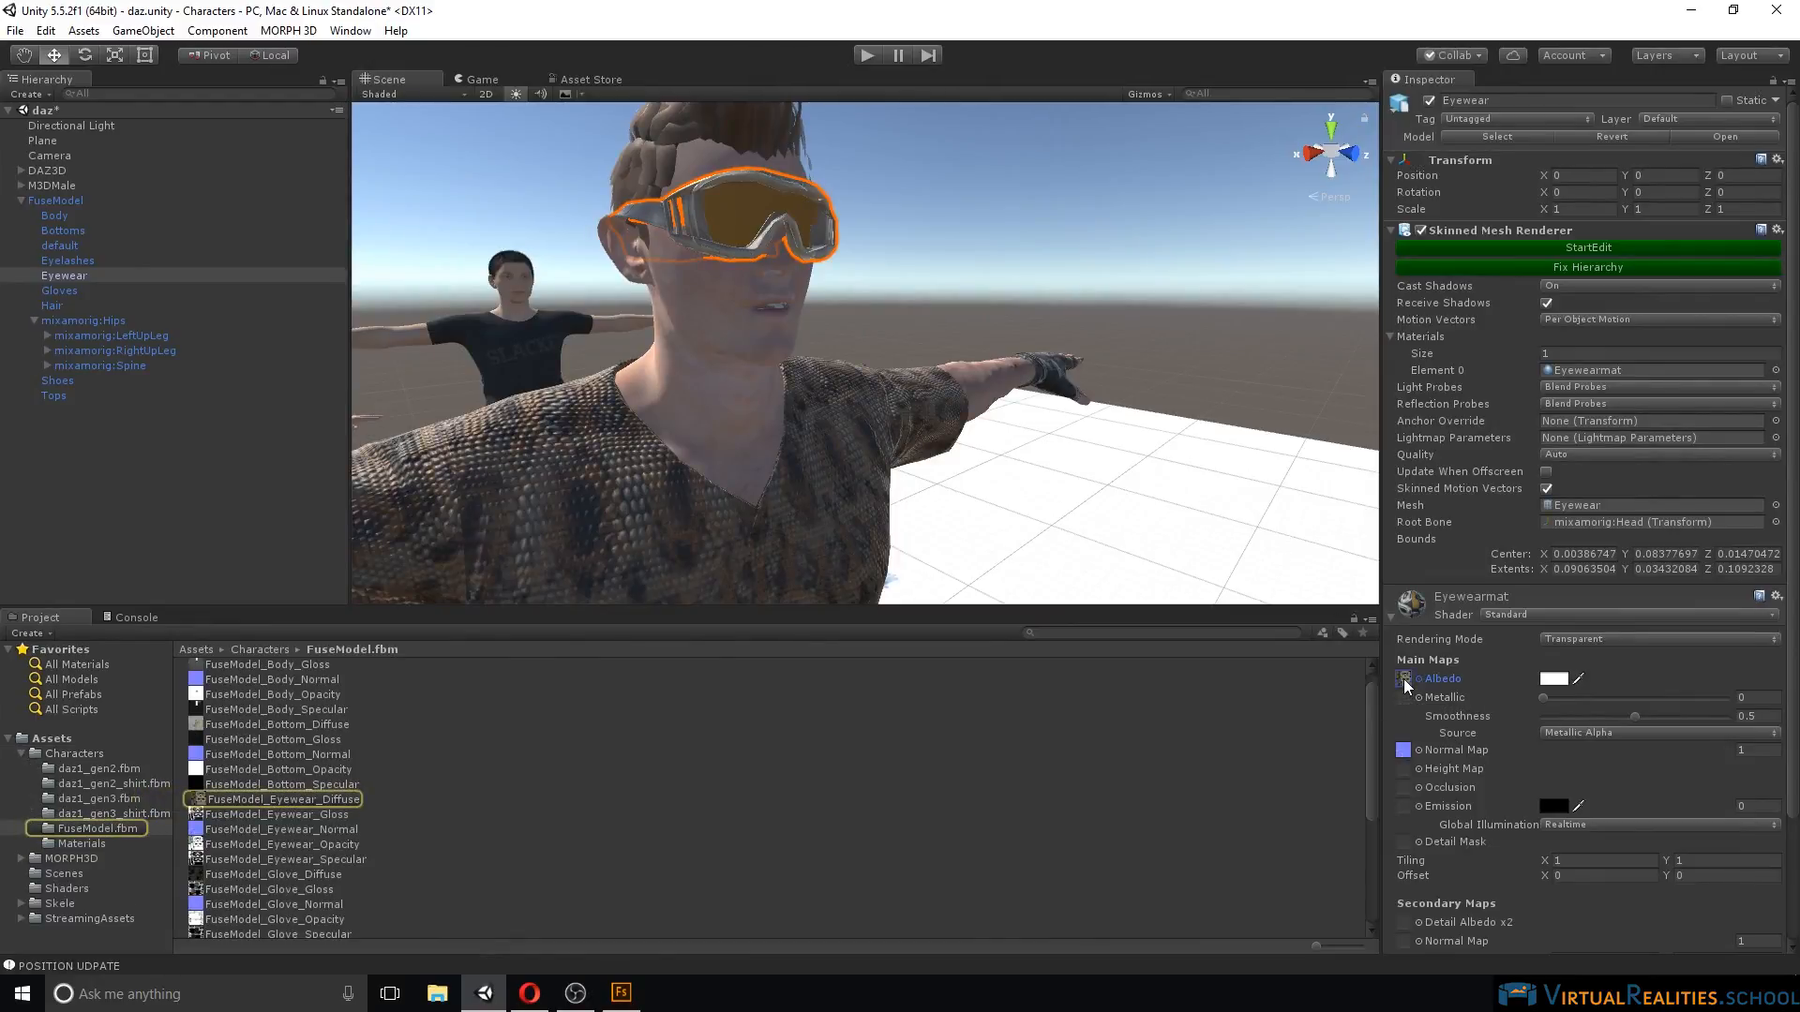
Set the alpha source of the FuseModel_Eyewear_Opacity texture to From Gray Scale, enable Alpha Is Transparency and apply the import settings.
scroll(255, 791, "up", 1)
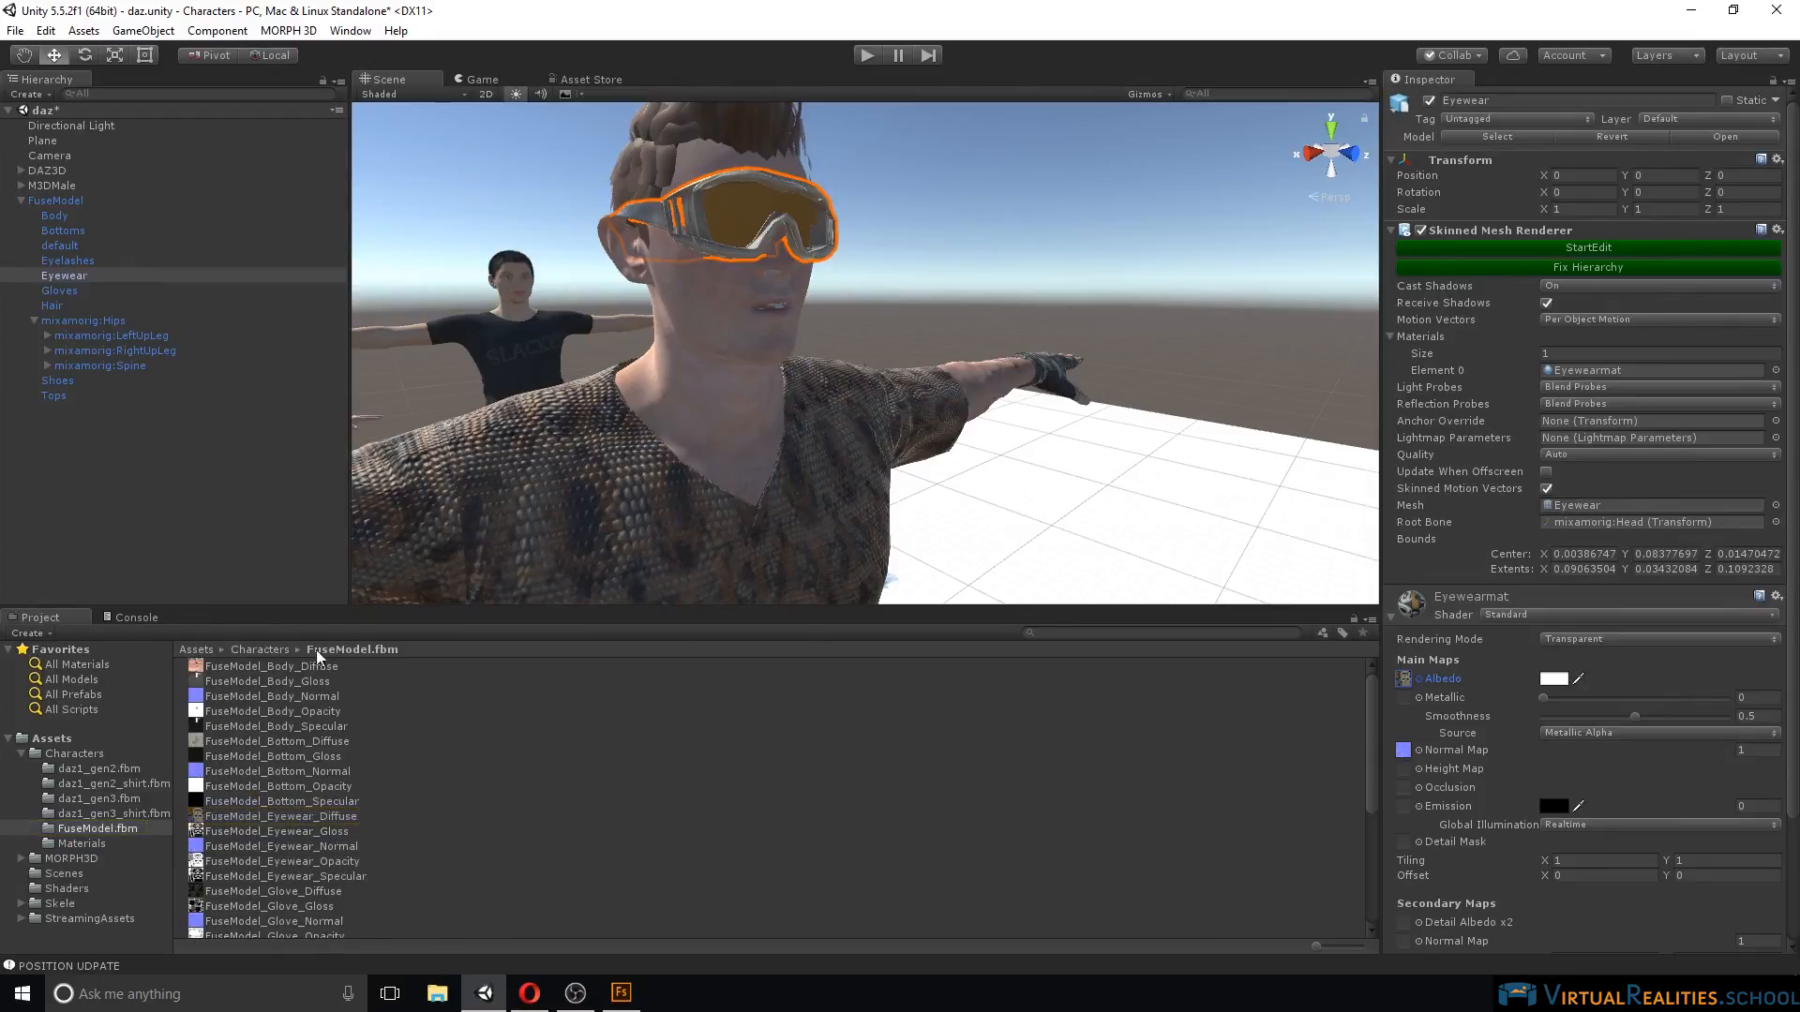
scroll(302, 785, "down", 5)
scroll(302, 786, "up", 5)
left_click(255, 712)
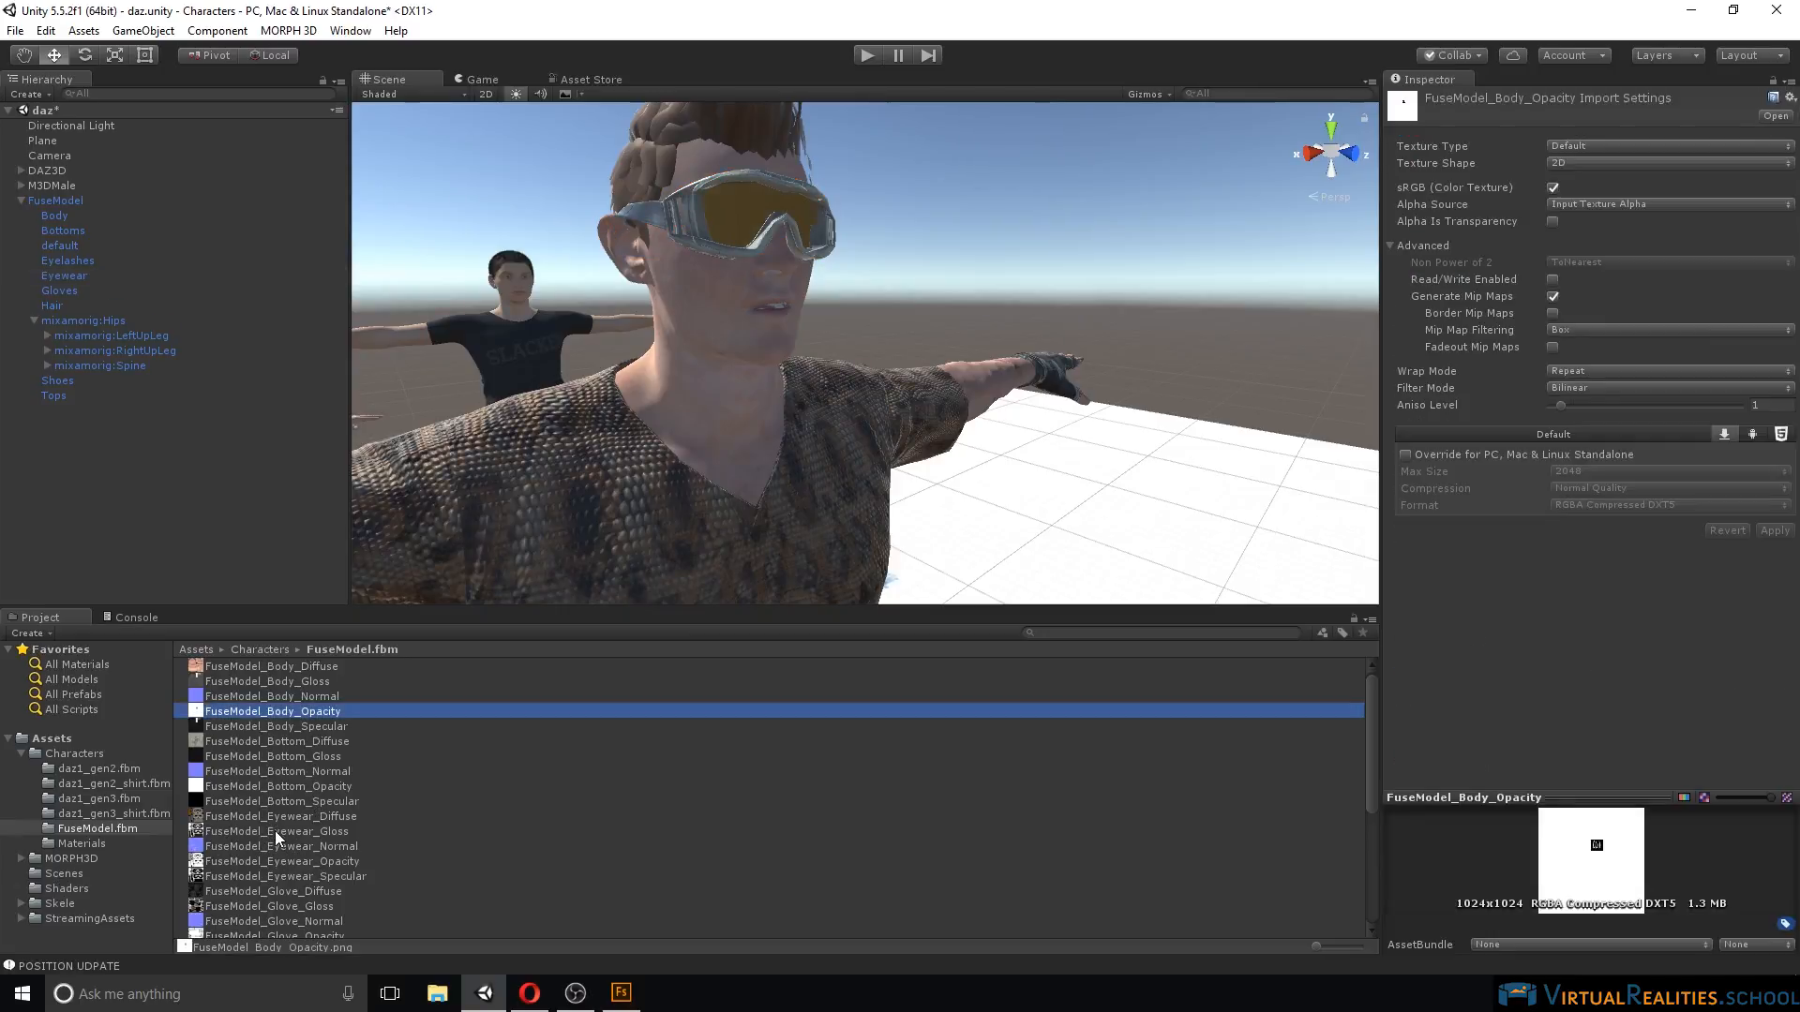
left_click(280, 860)
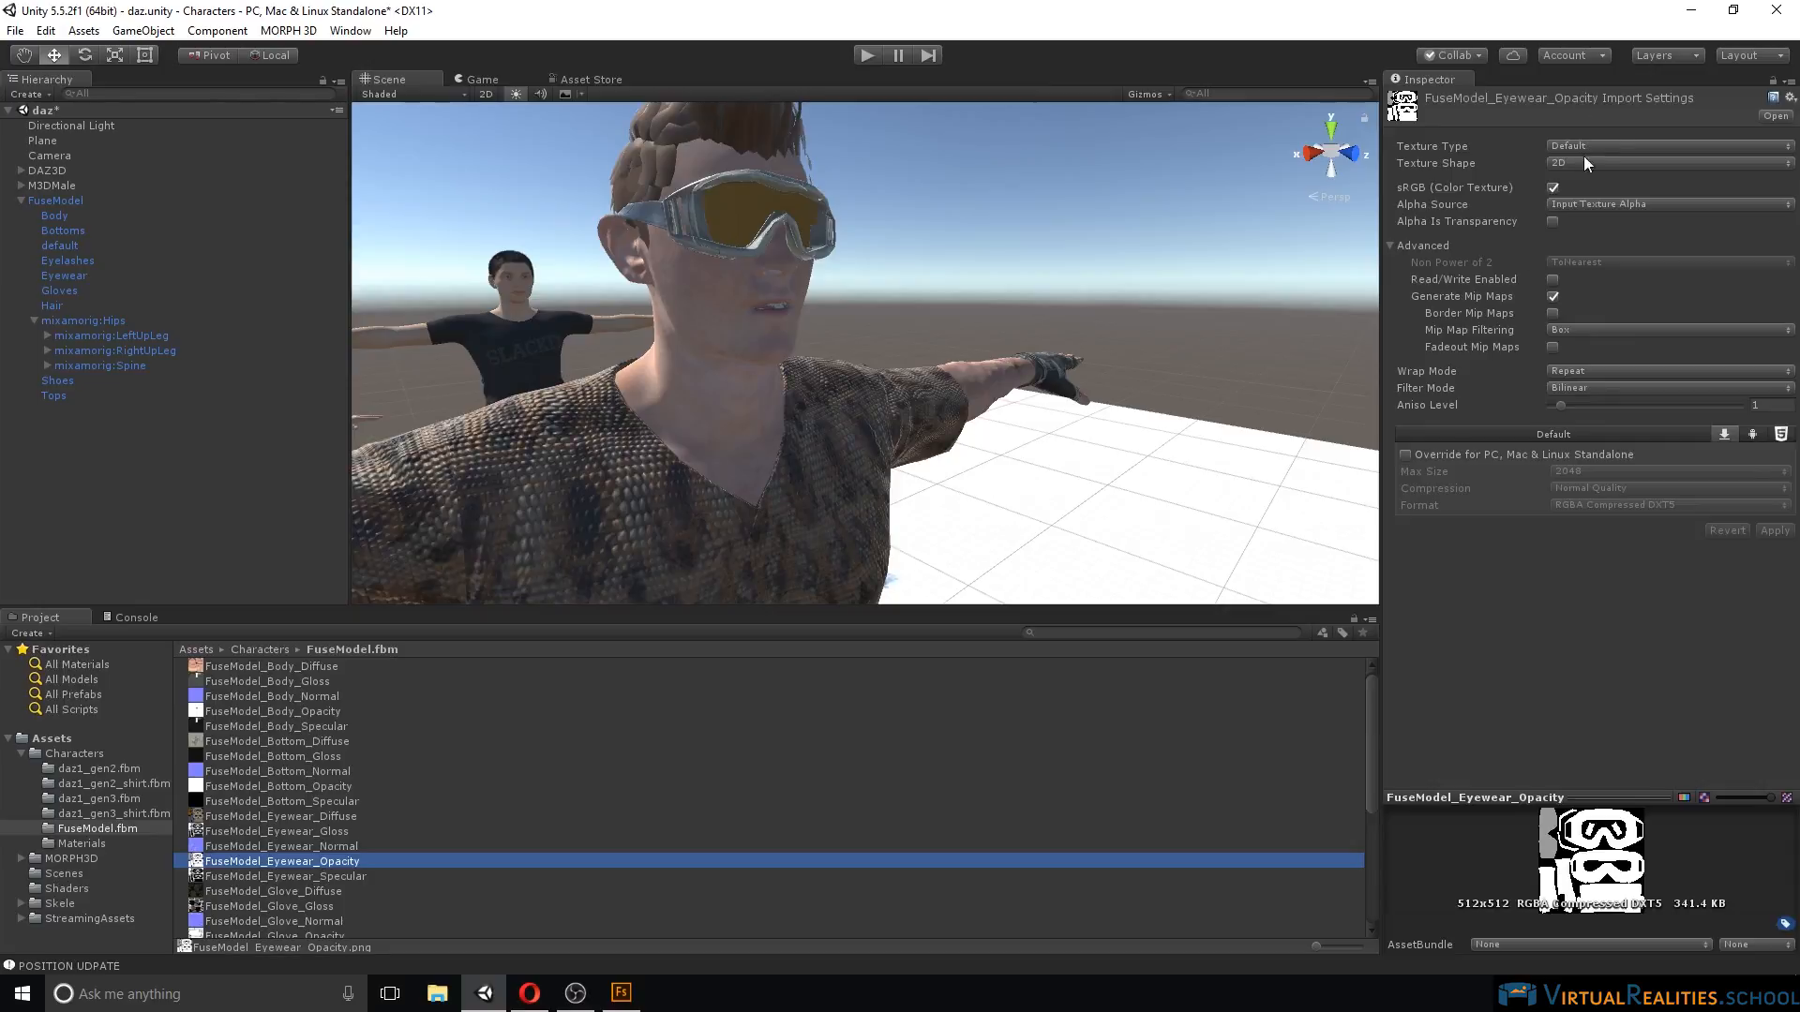
left_click(1564, 205)
left_click(1586, 267)
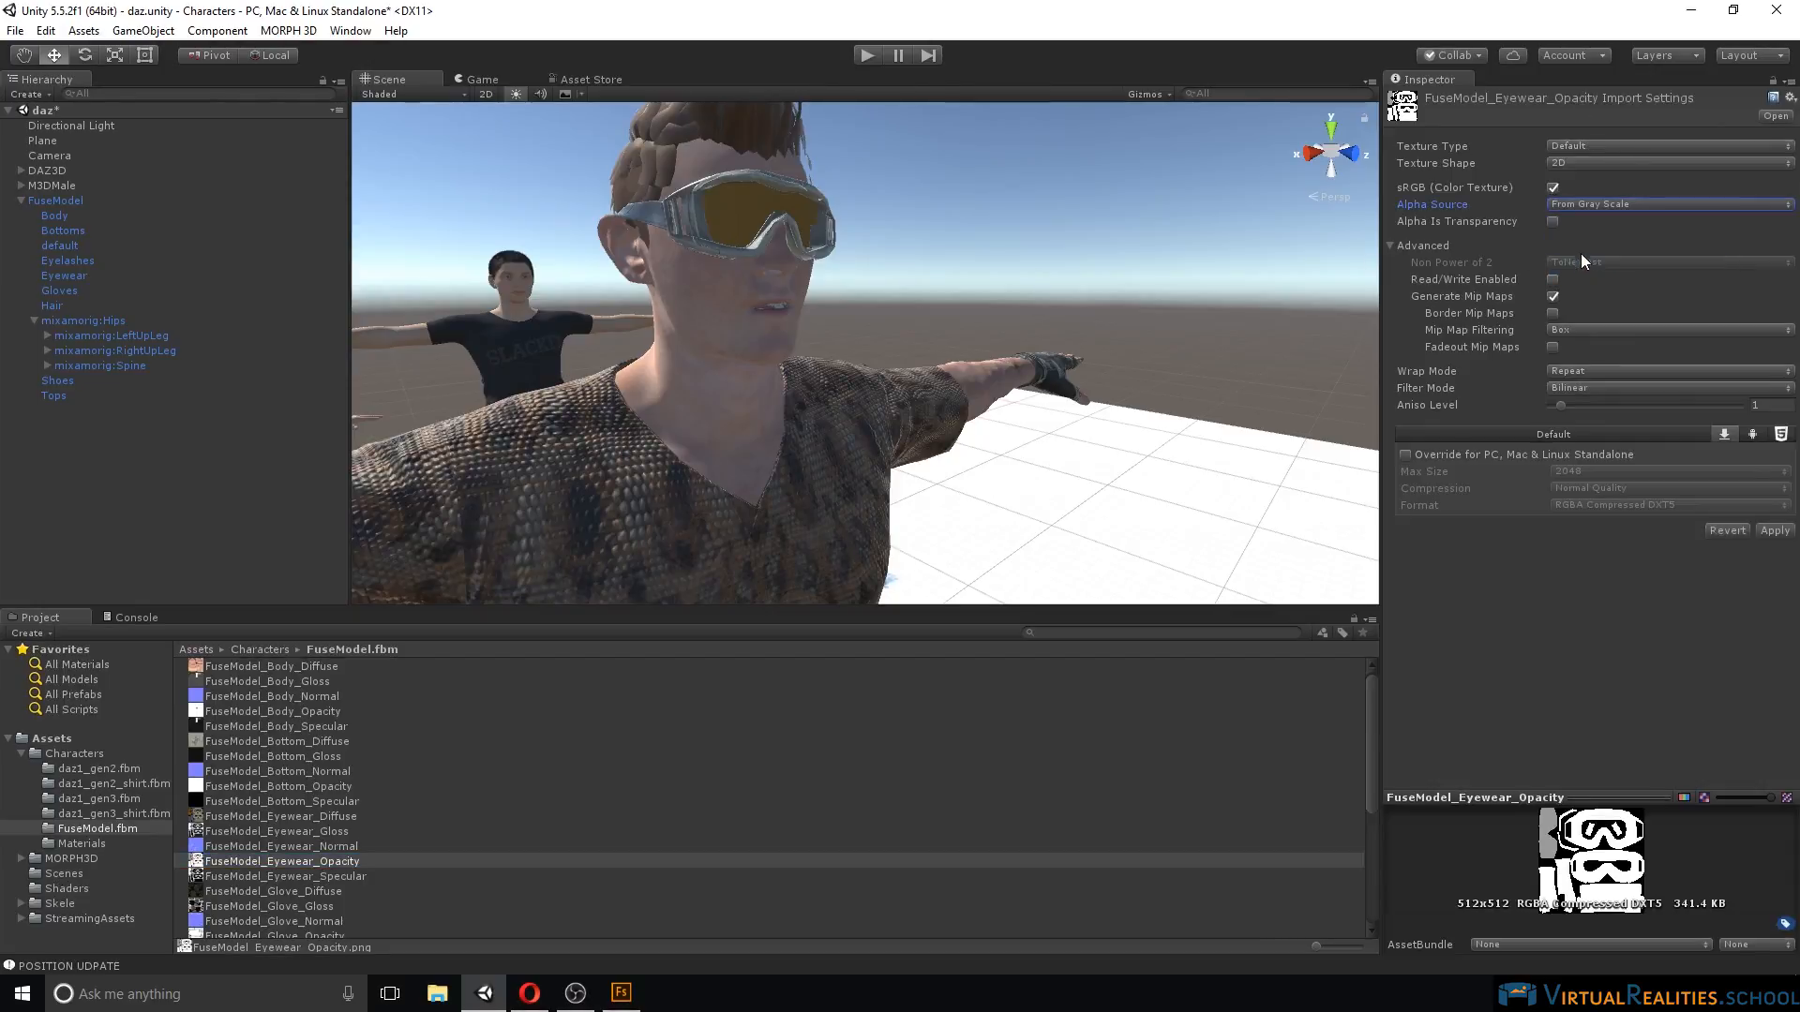
left_click(1552, 223)
left_click(1775, 530)
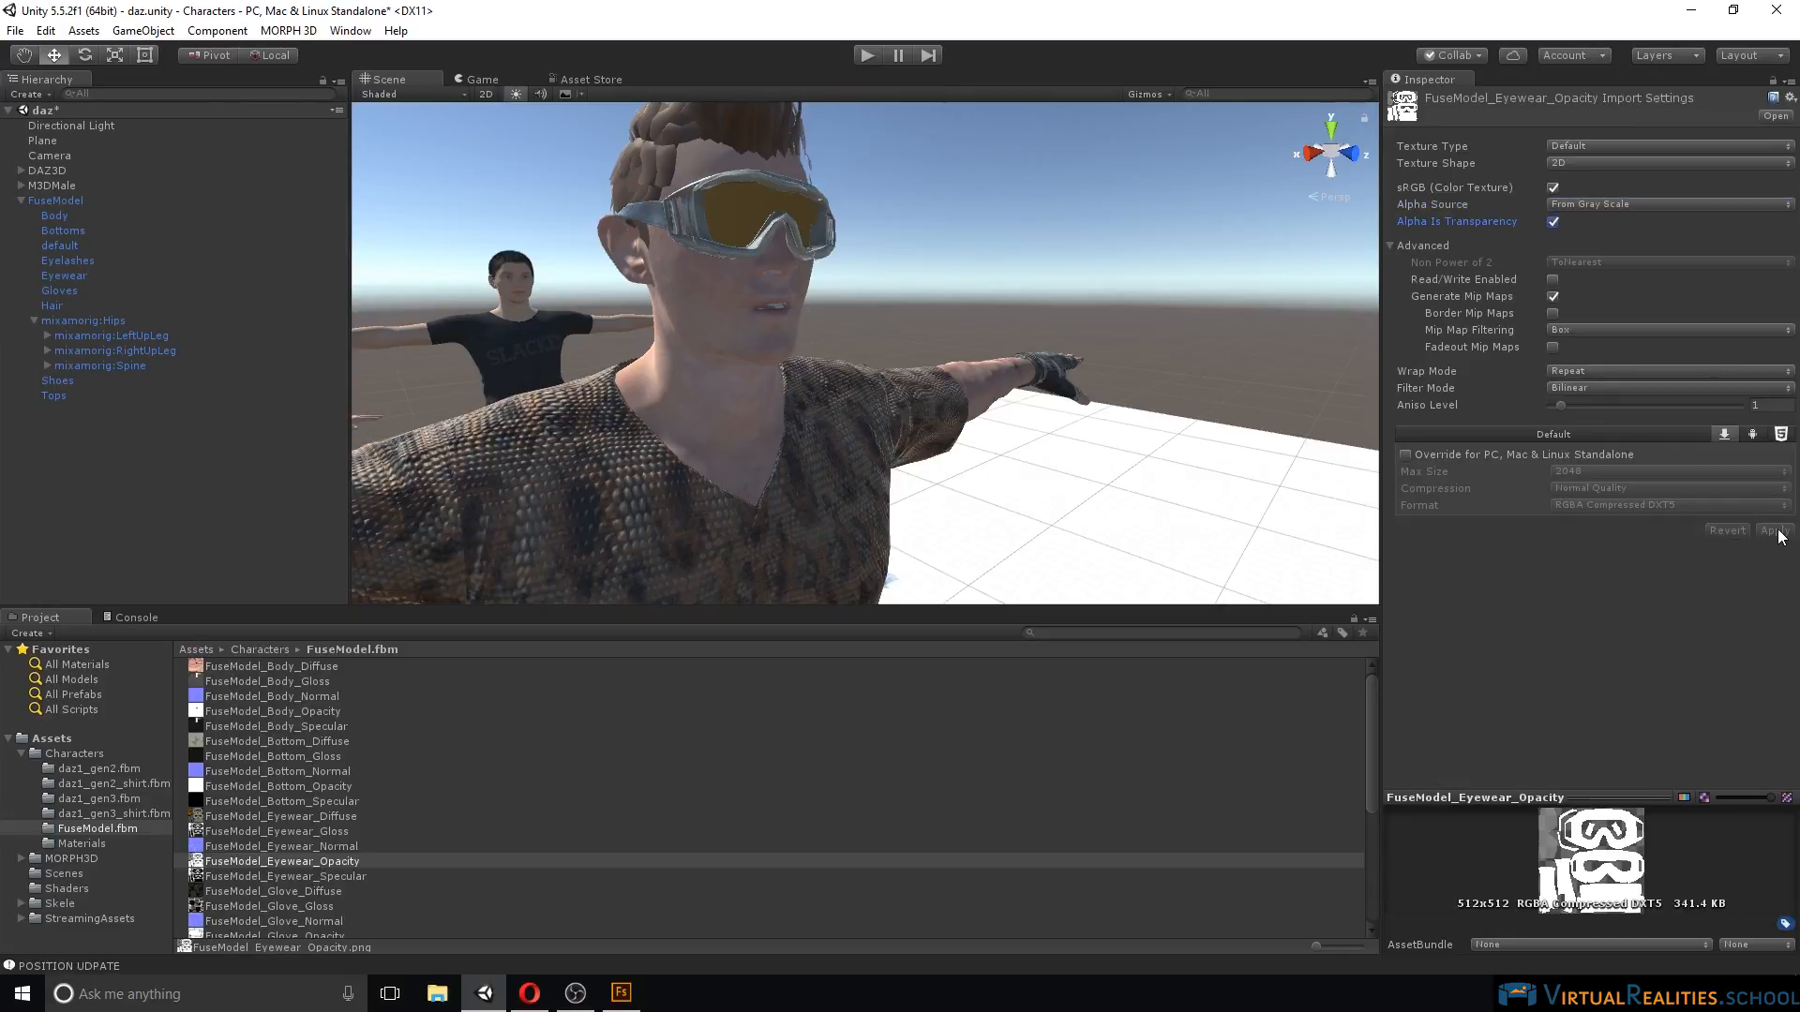
Assign FuseModel_Eyewear_Opacity as Eyewearmat's albedo map and FuseModel_Eyewear_Diffuse as its Detail Albedo x2 map, and check the goggles.
left_click(739, 240)
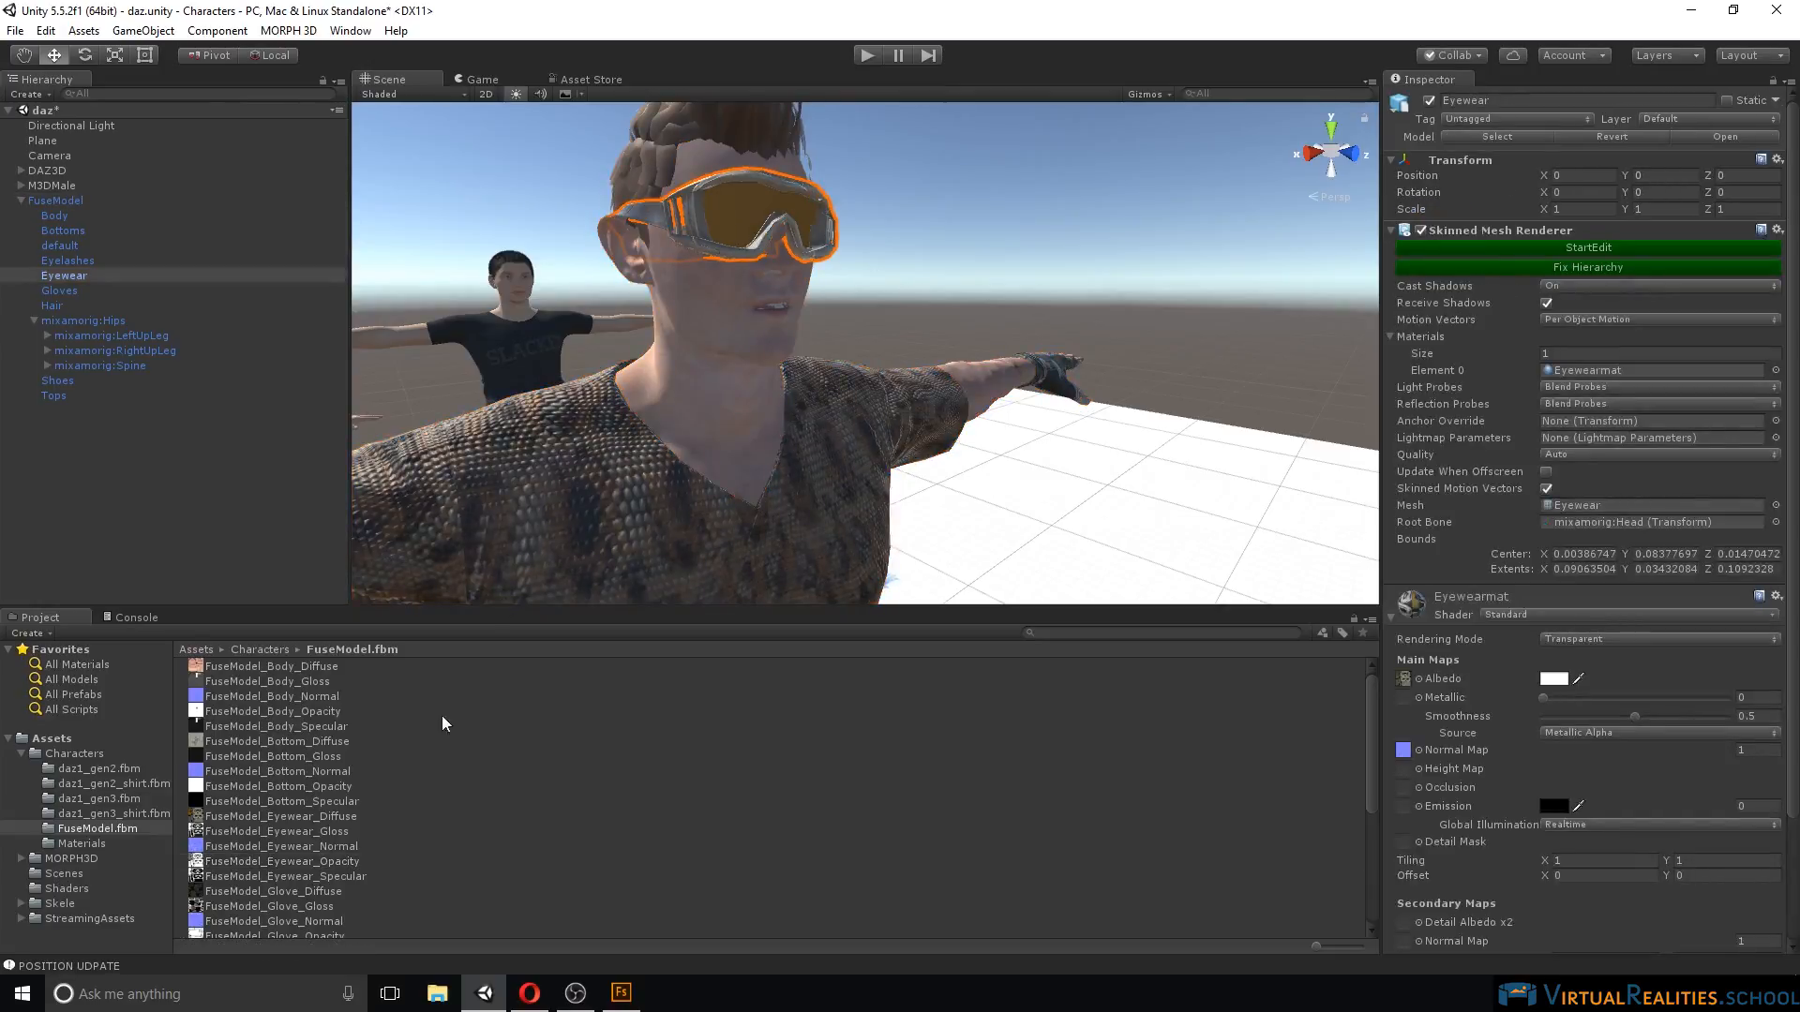
left_click_drag(302, 869, 1403, 692)
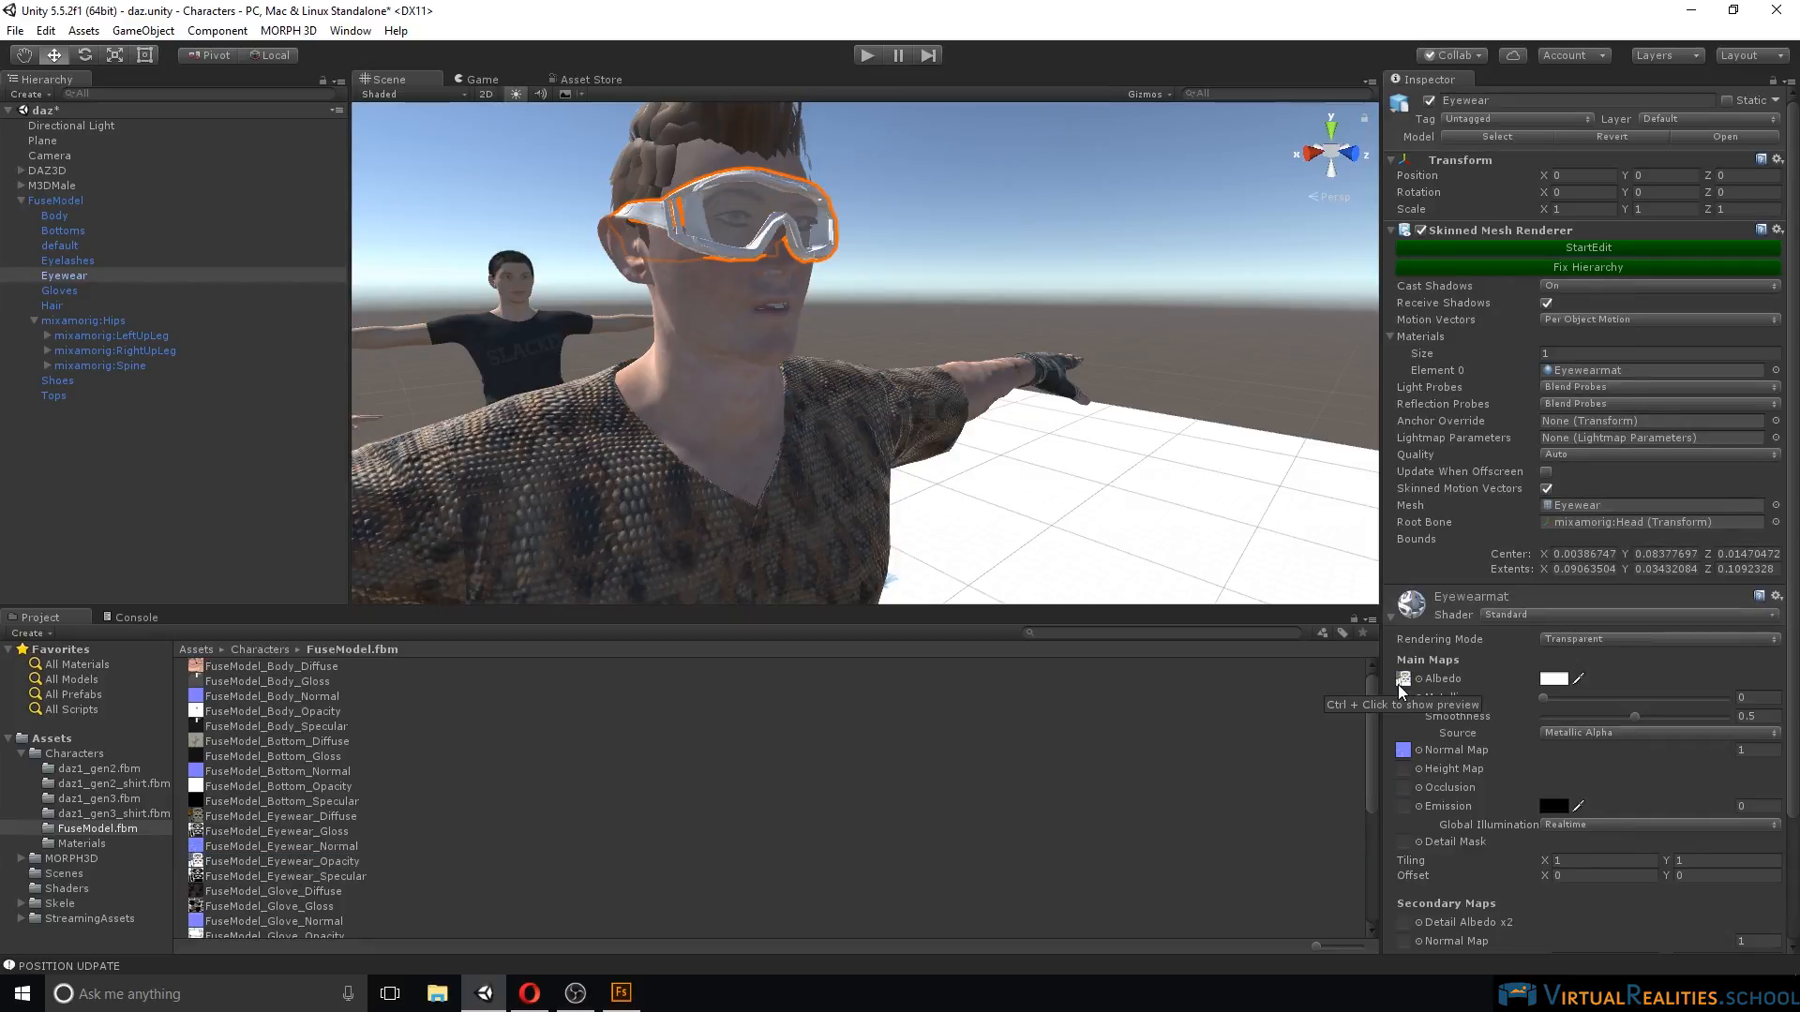
scroll(1444, 708, "down", 3)
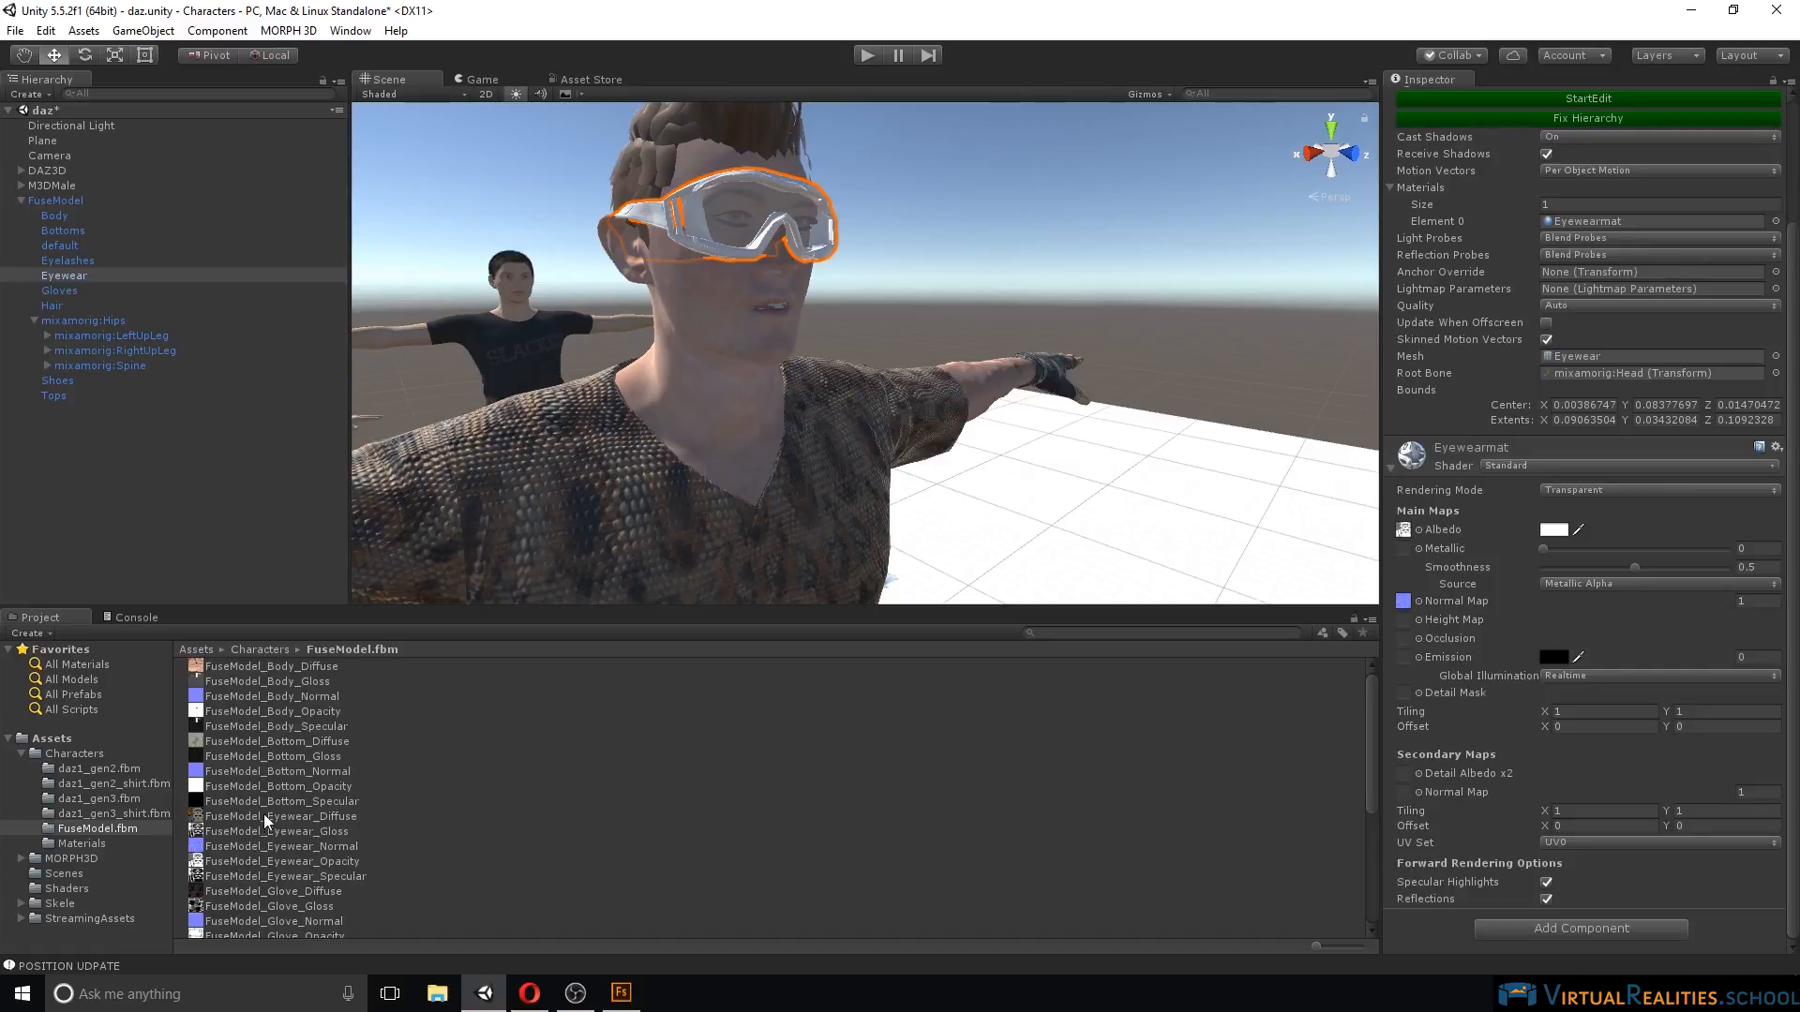
left_click_drag(265, 820, 1404, 778)
right_click_drag(1102, 388, 871, 340)
key("d")
right_click_drag(1062, 185, 814, 193)
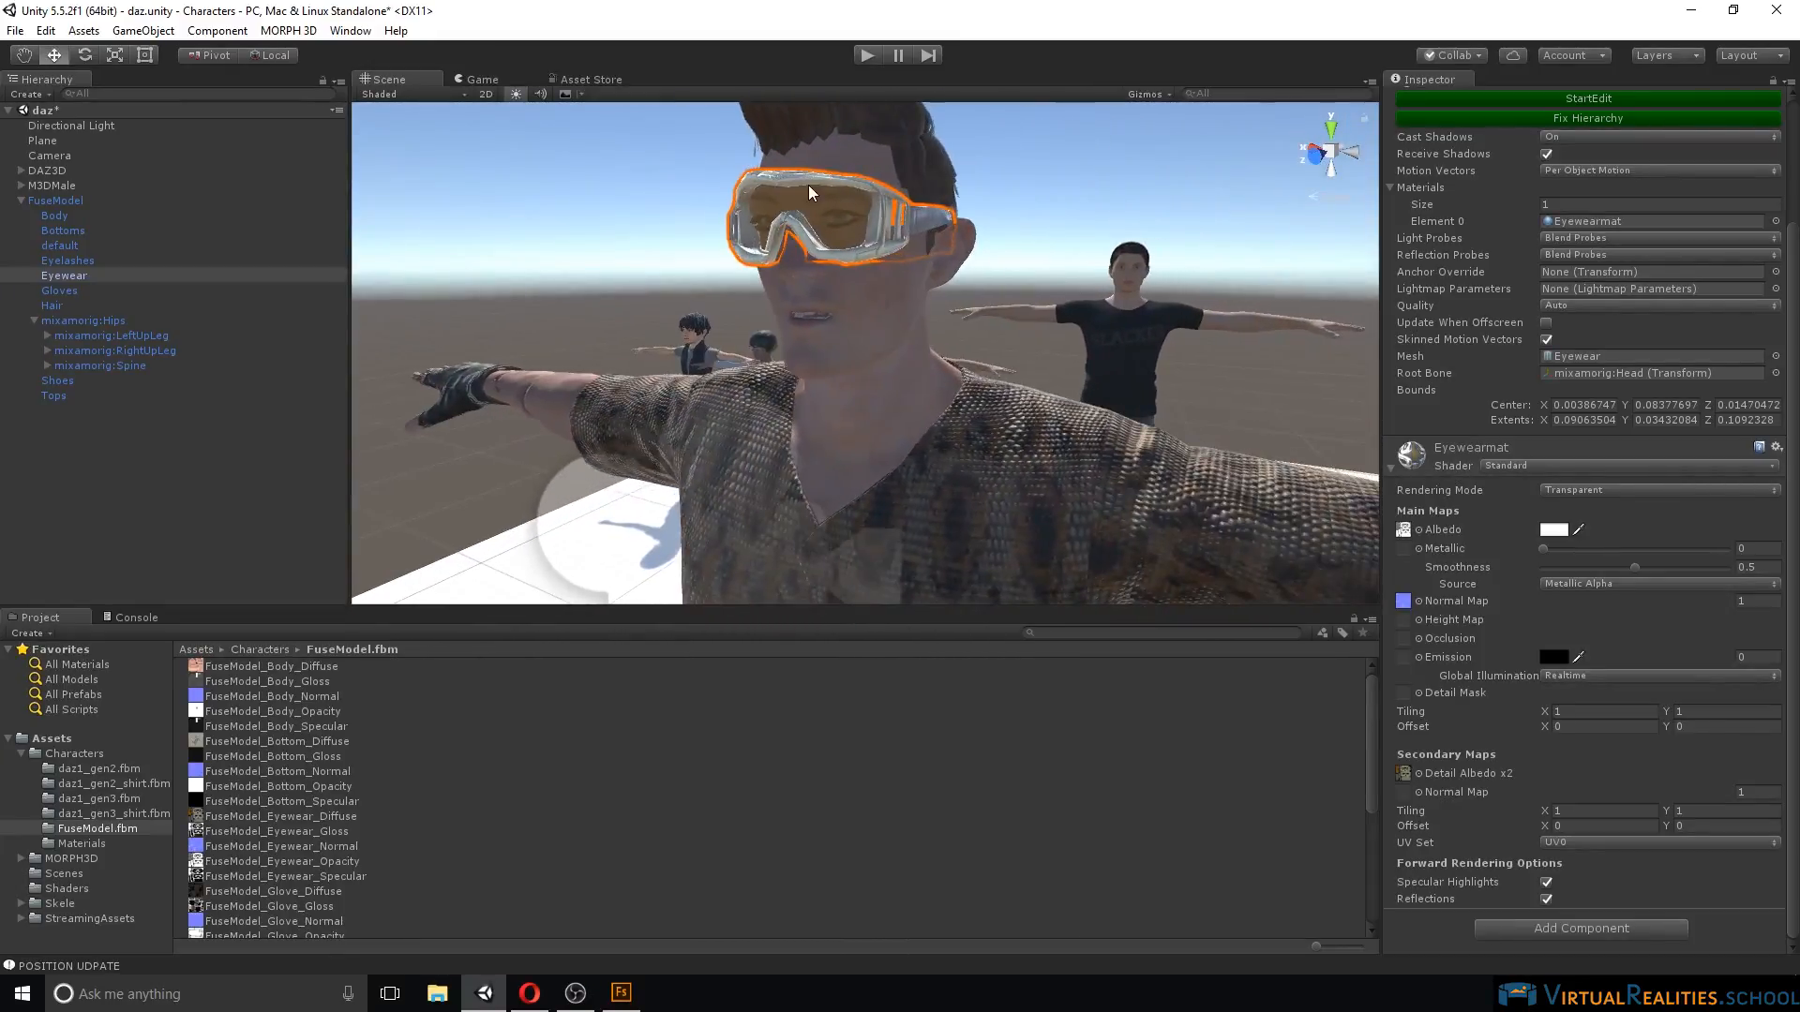
left_click(1054, 181)
scroll(1049, 182, "down", 5)
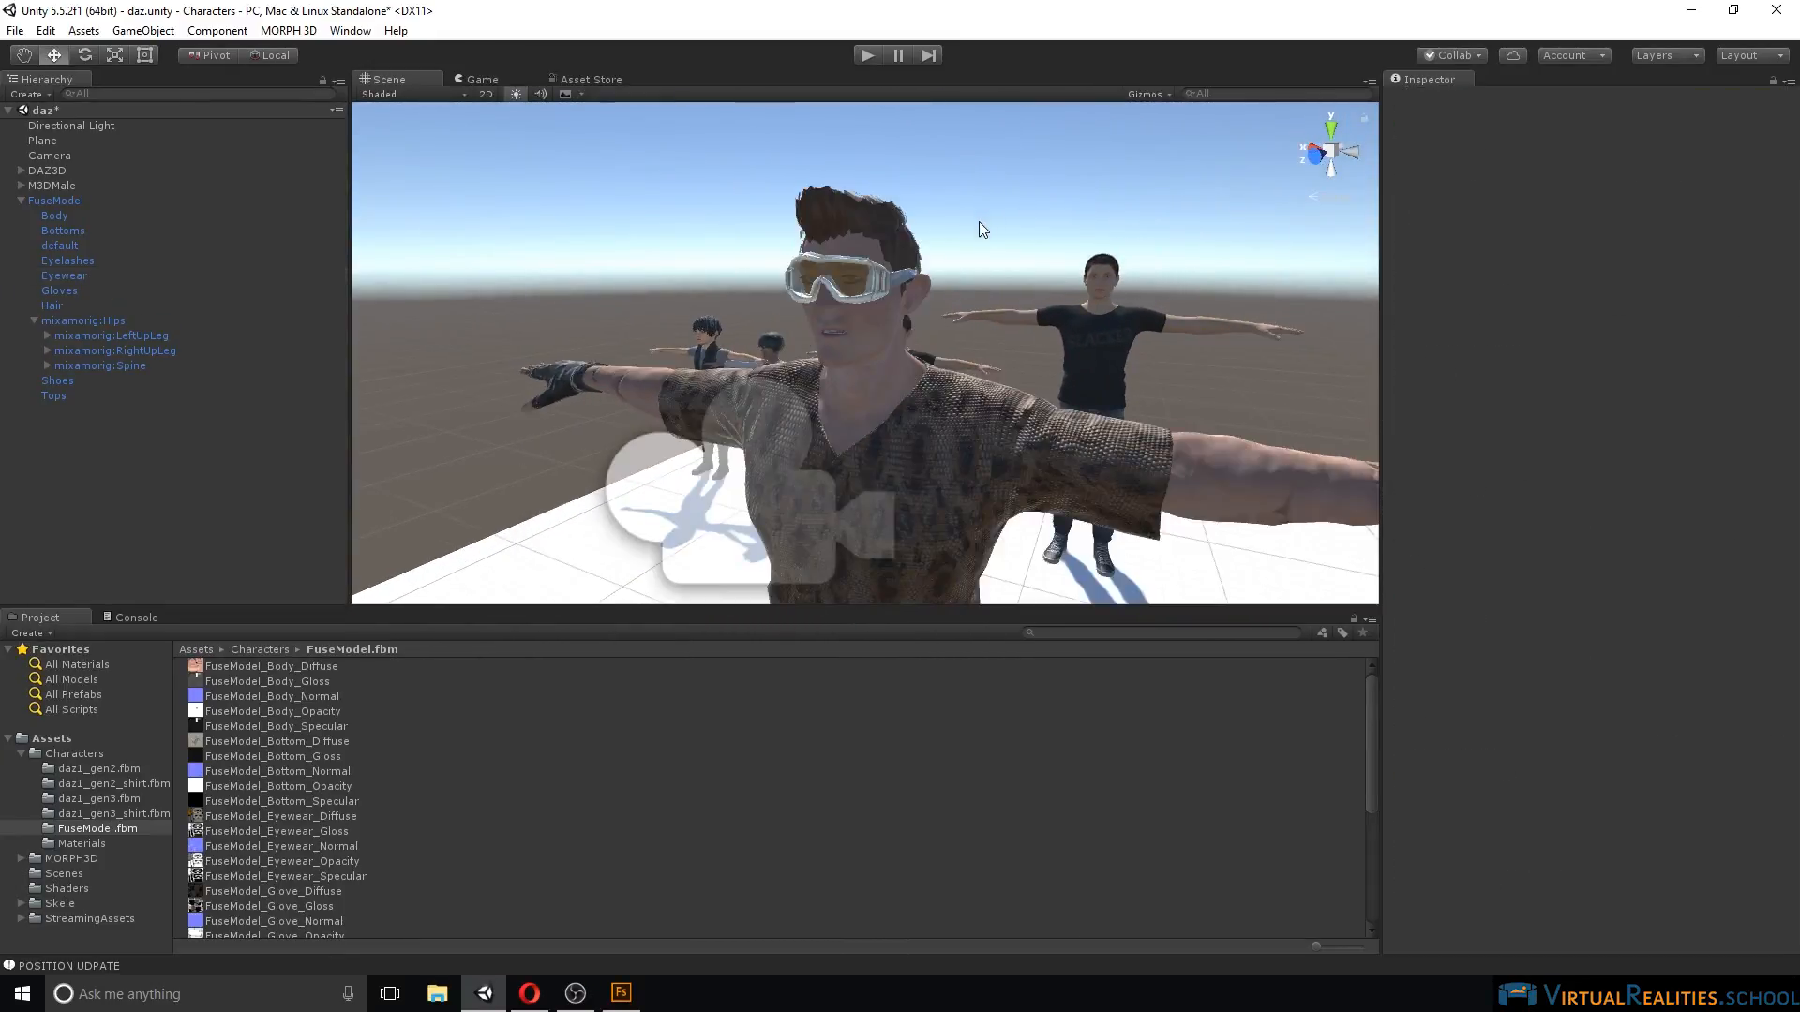
Select the Hair mesh, expand its Hairmat material settings and locate the albedo texture in the project files.
left_click(838, 225)
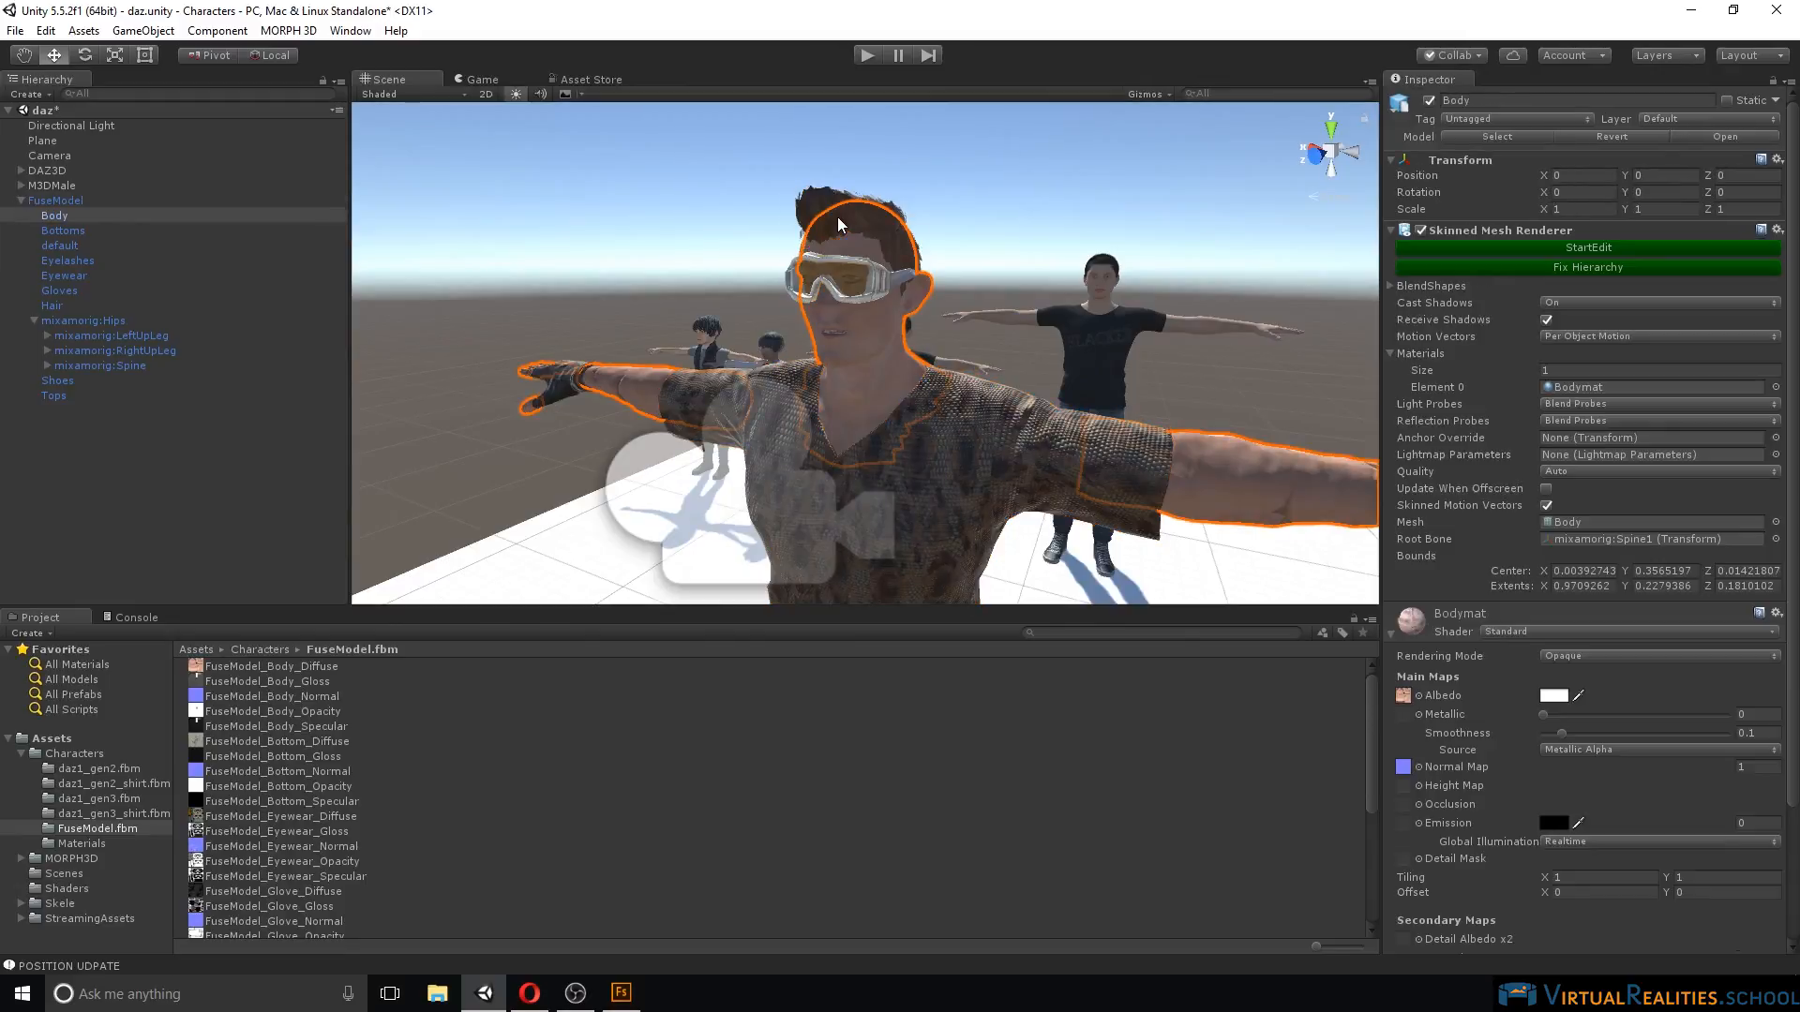
left_click(816, 210)
left_click(821, 219)
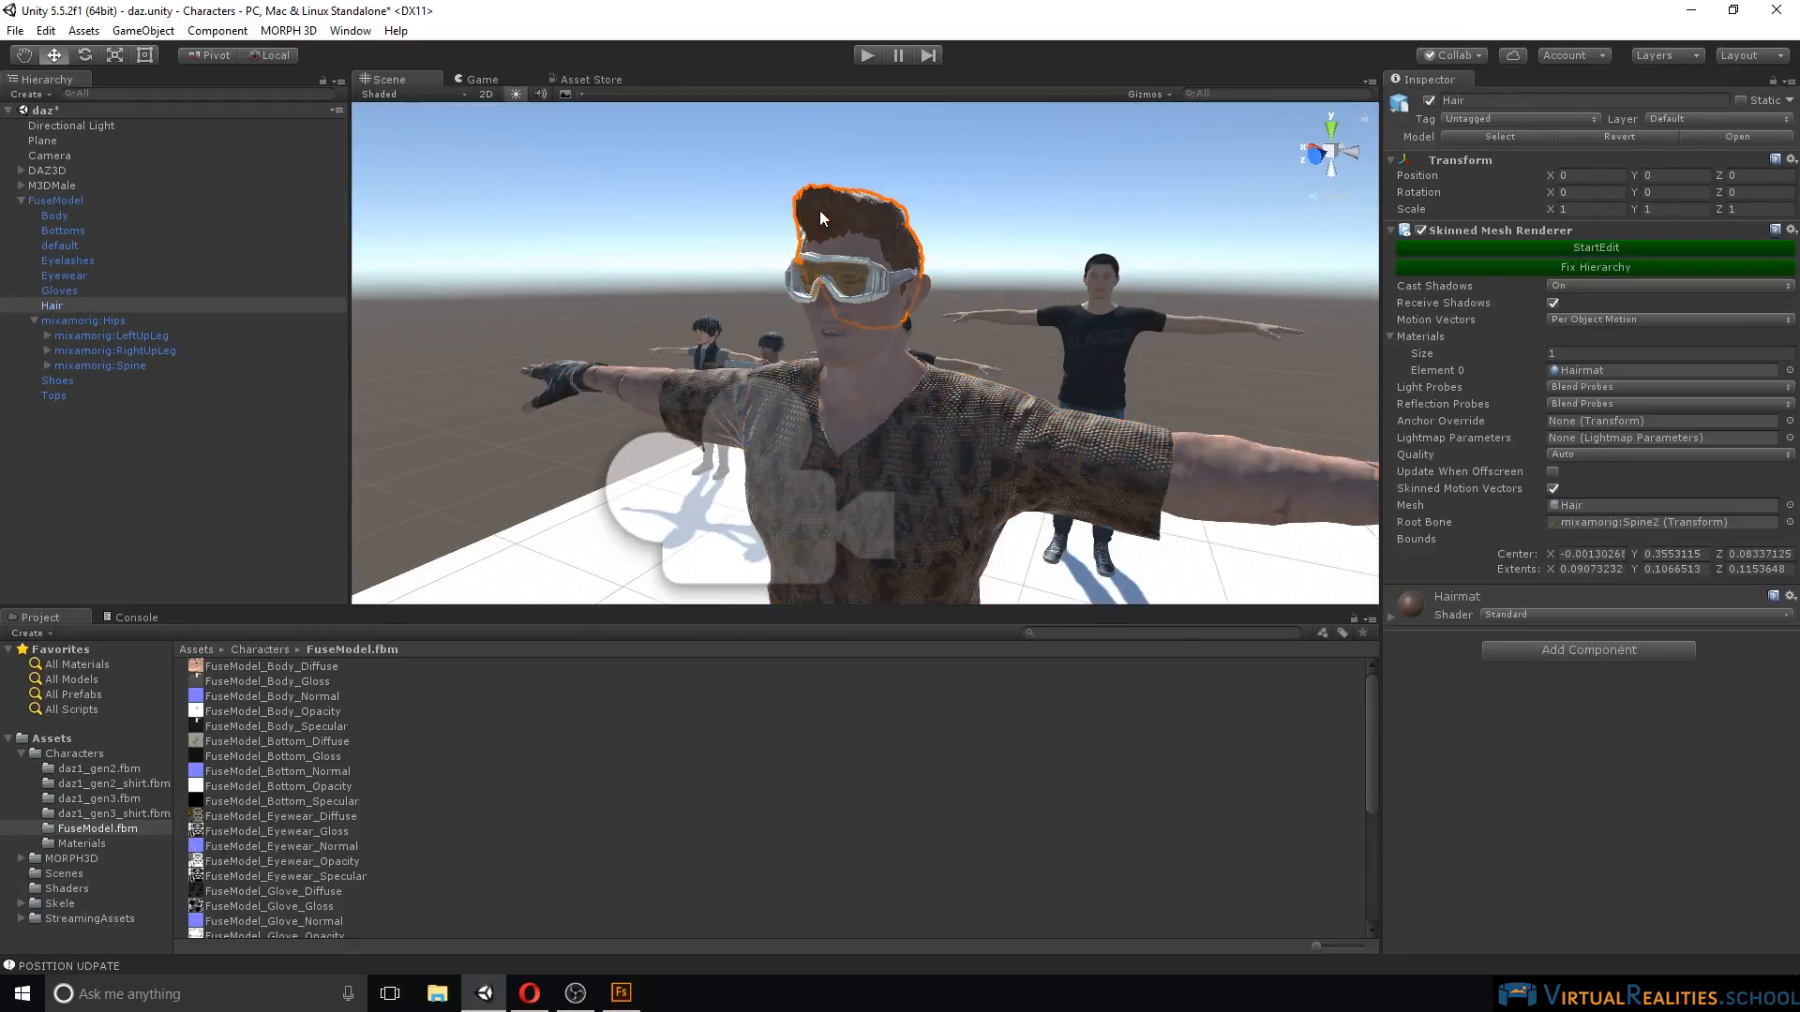
left_click(1391, 614)
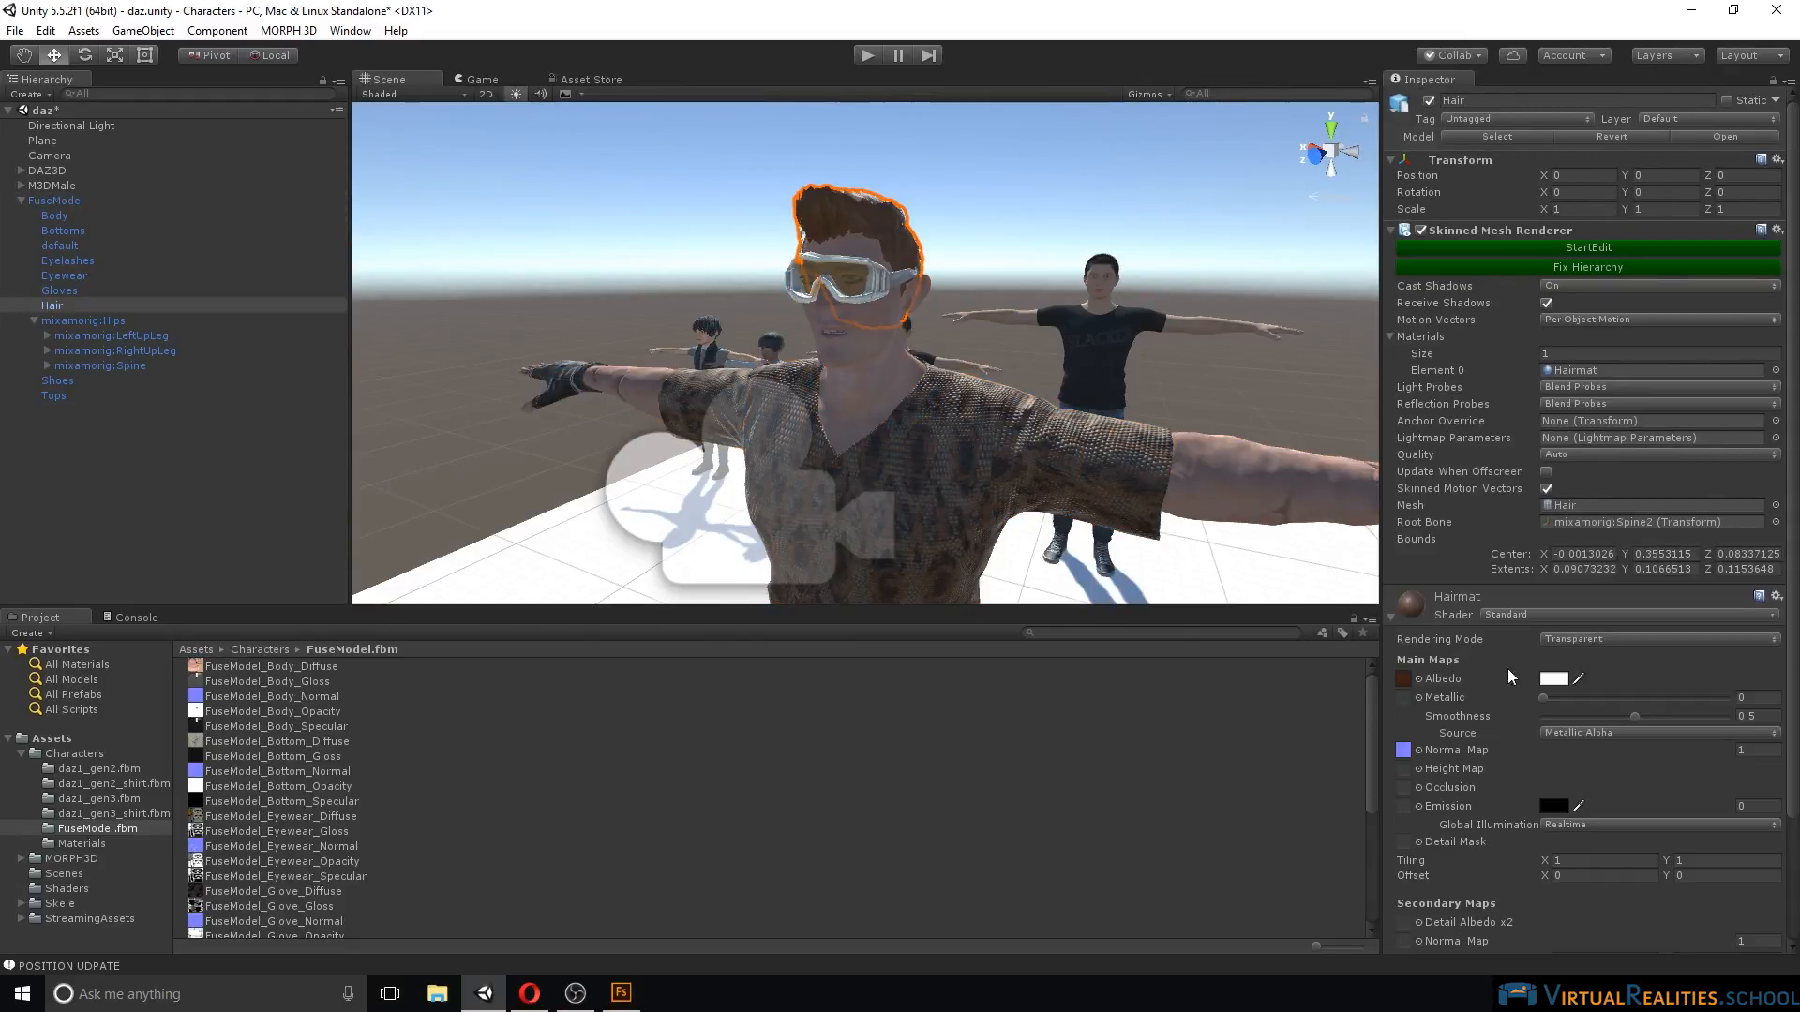
left_click(1403, 679)
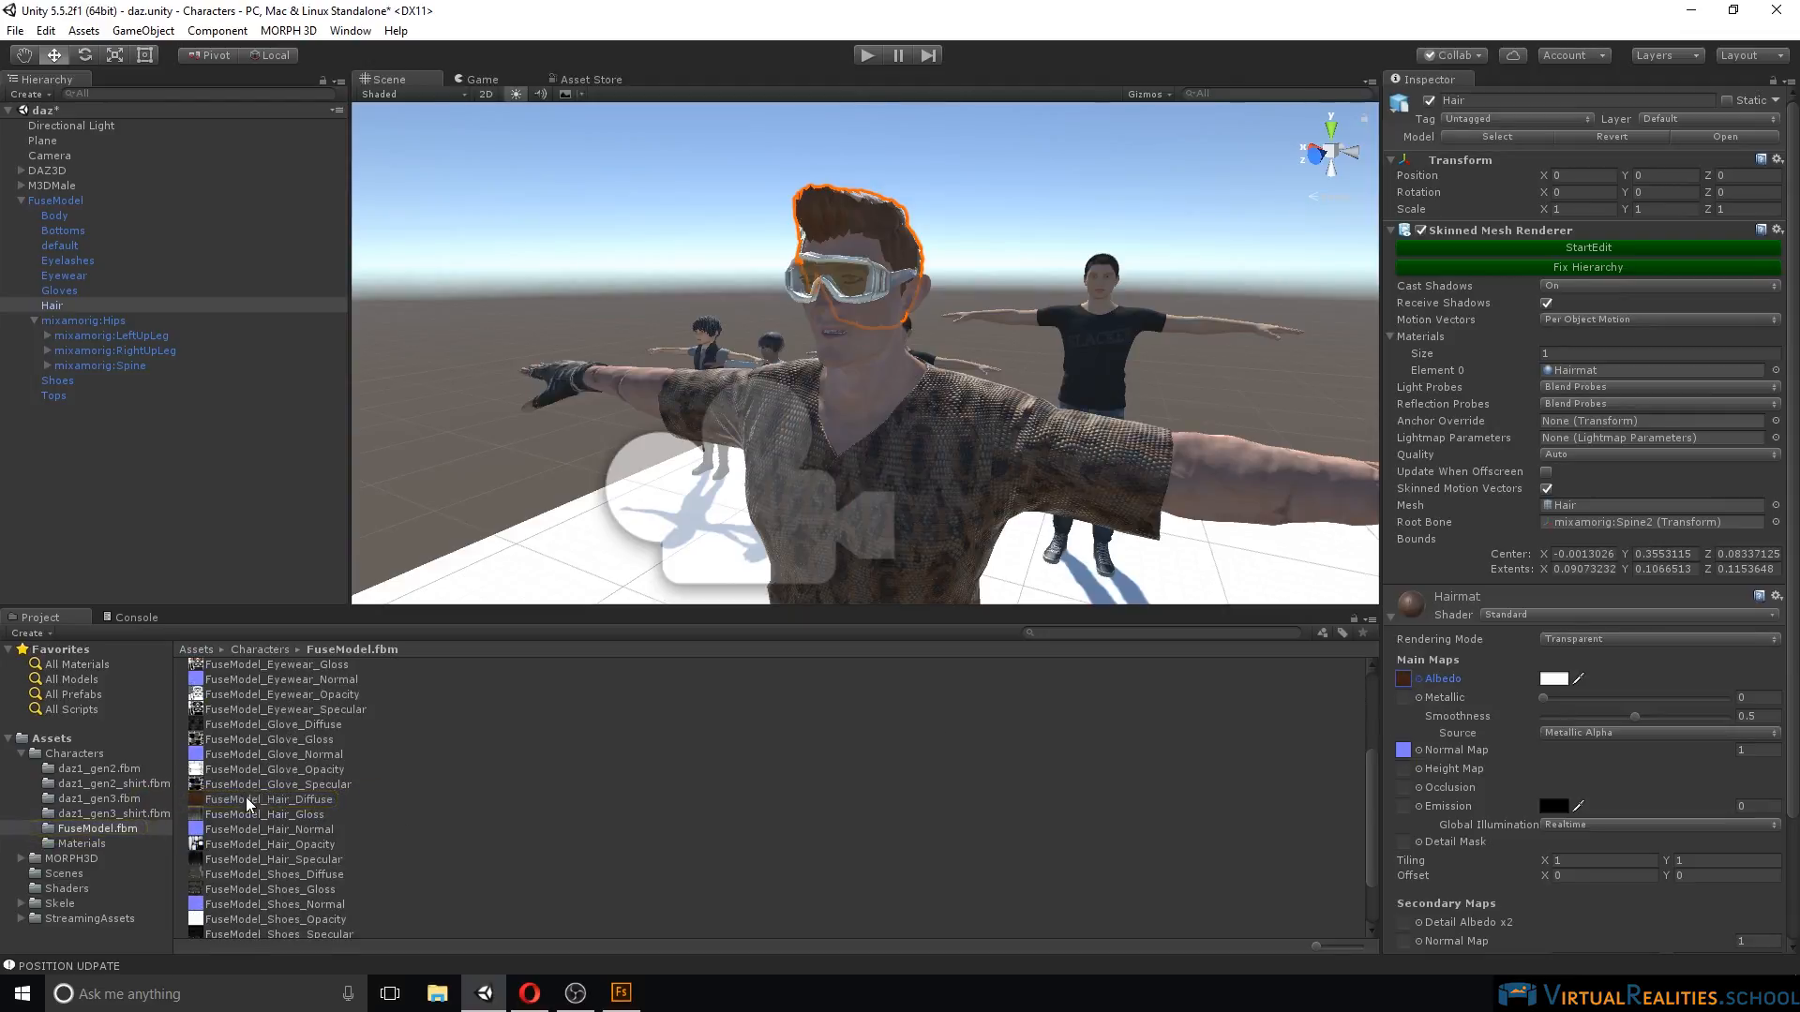
Set the alpha source of the FuseModel_Hair_Opacity texture to From Gray Scale, enable Alpha Is Transparency and apply the import settings.
left_click(263, 846)
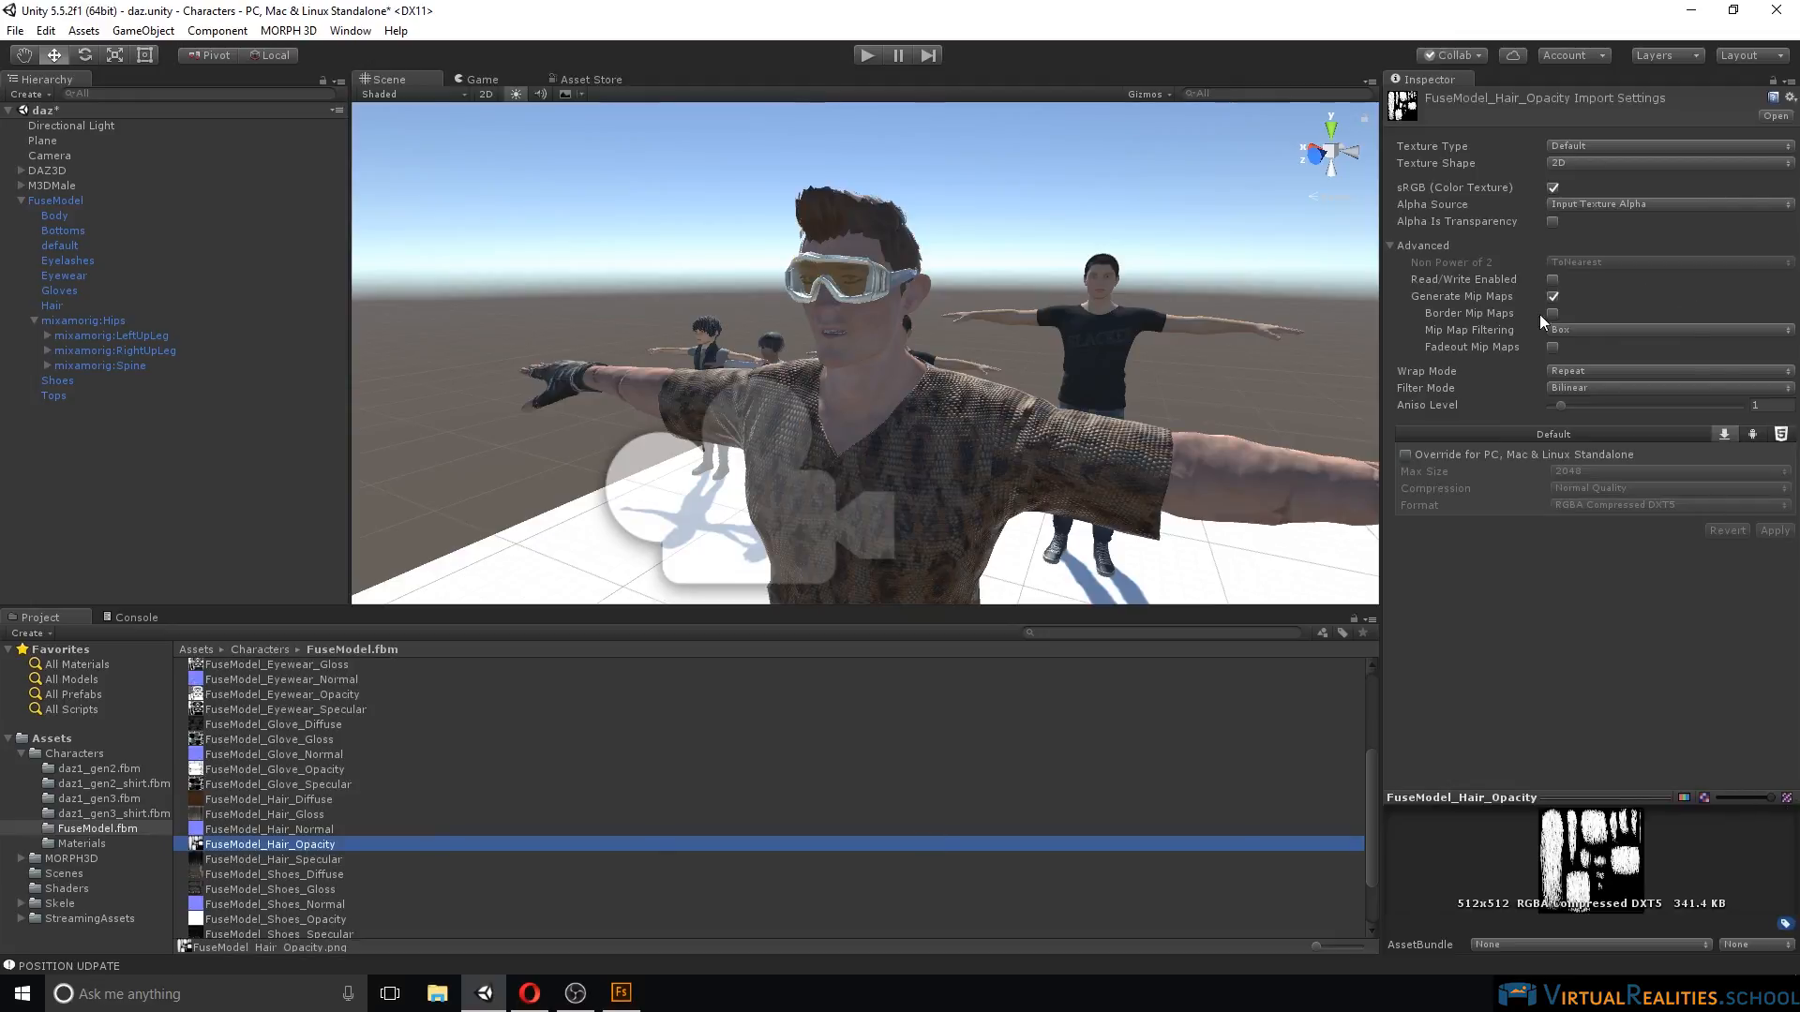
left_click(1578, 205)
left_click(1597, 268)
left_click(1552, 223)
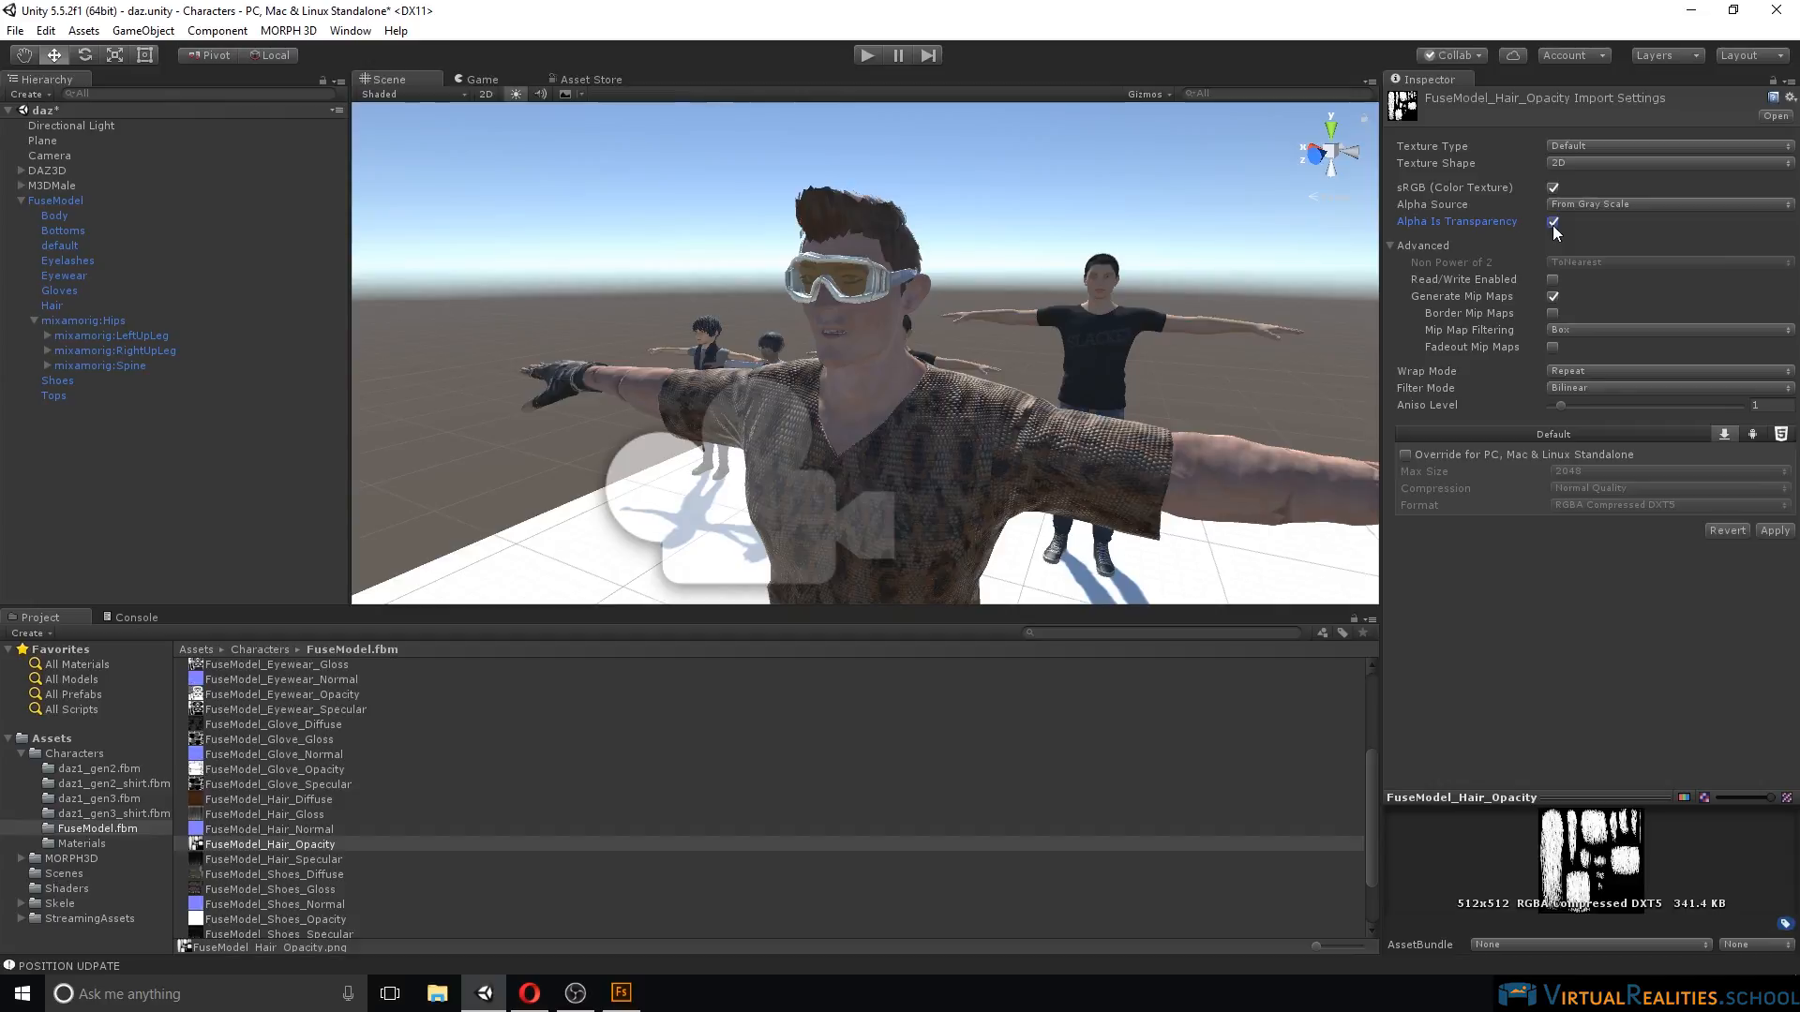
left_click(1781, 531)
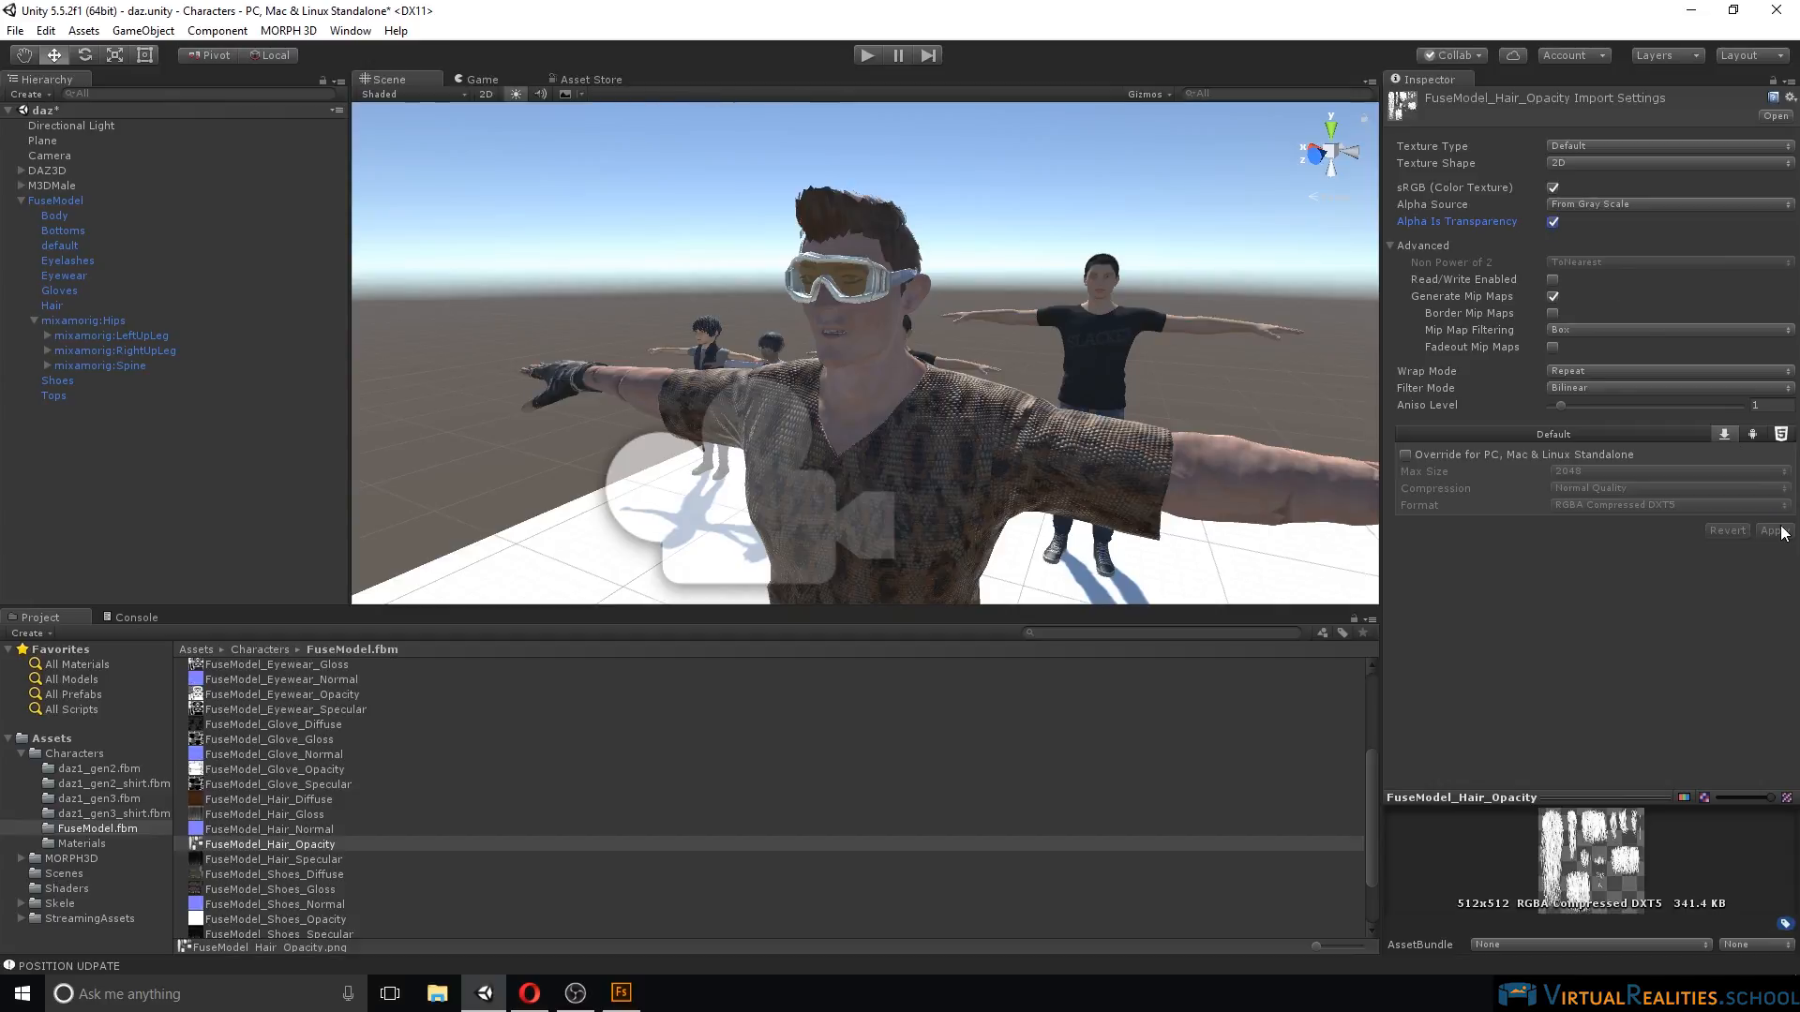
Assign FuseModel_Hair_Opacity as Hairmat's albedo map and FuseModel_Hair_Diffuse as its Detail Albedo x2 map, and check the hair up close.
left_click(854, 205)
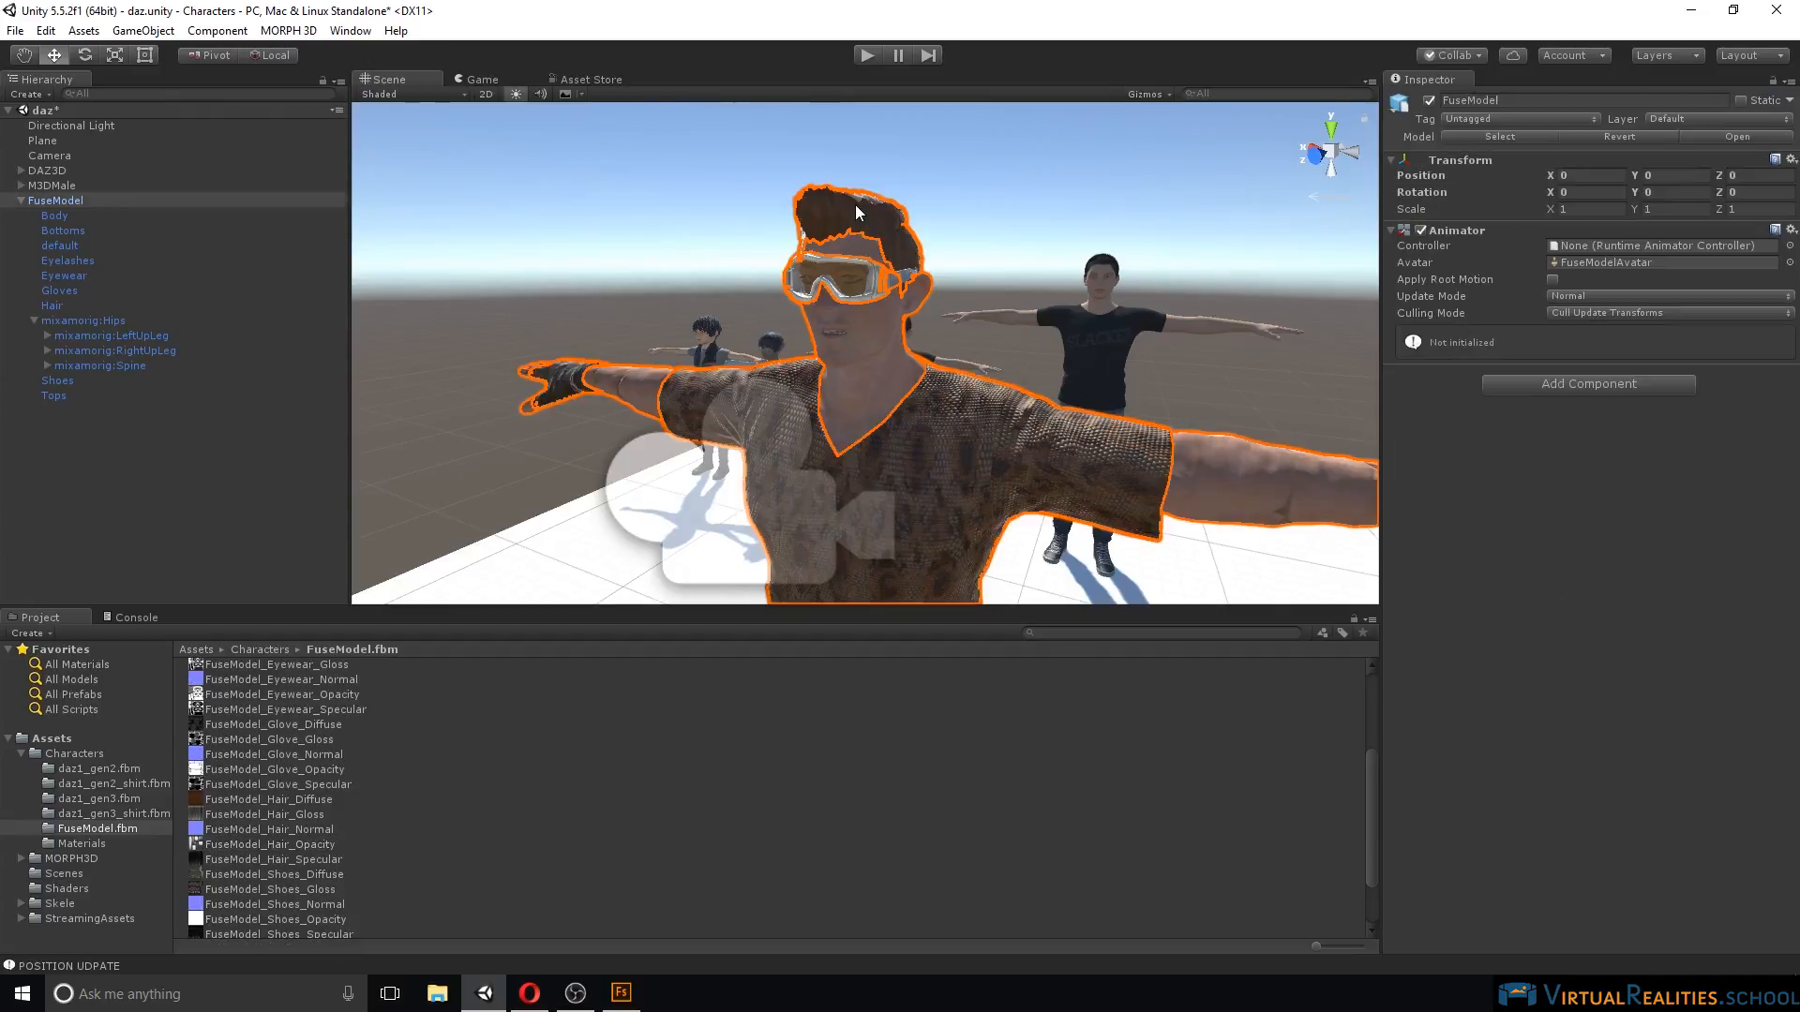
left_click(855, 204)
left_click(825, 211)
left_click(826, 208)
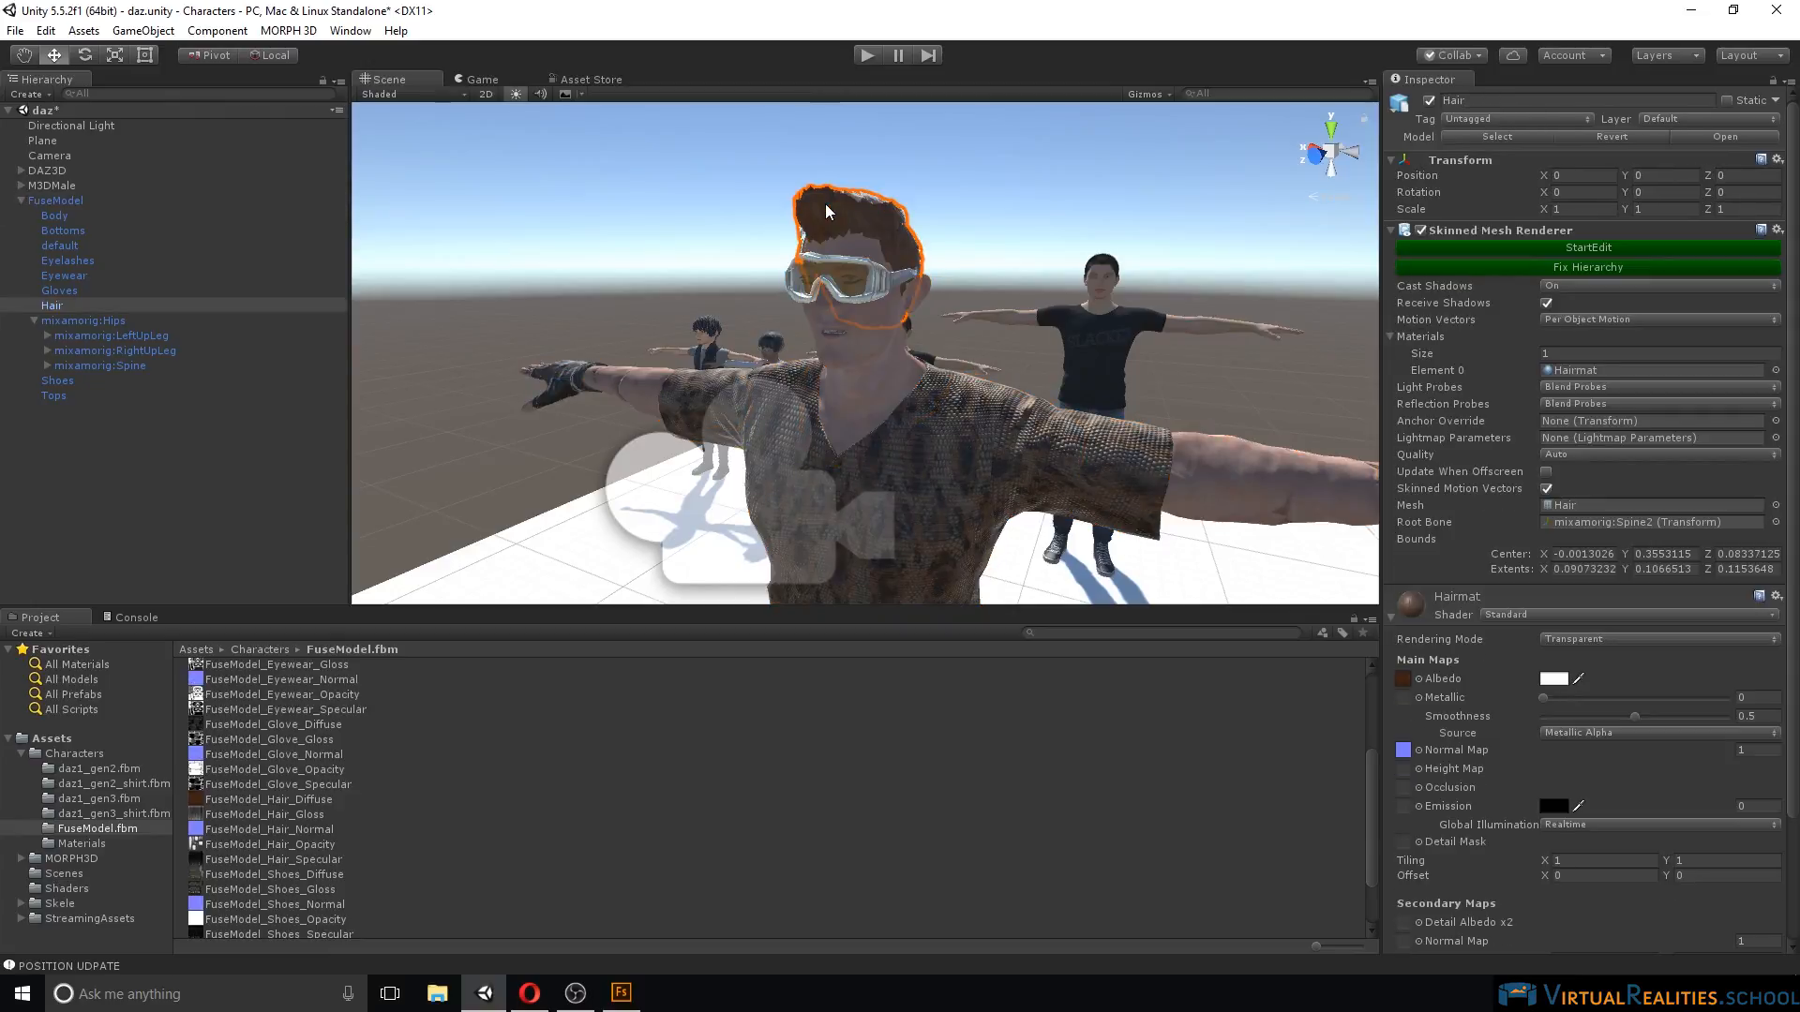
left_click(267, 846)
left_click_drag(266, 846, 1415, 682)
scroll(1479, 718, "down", 3)
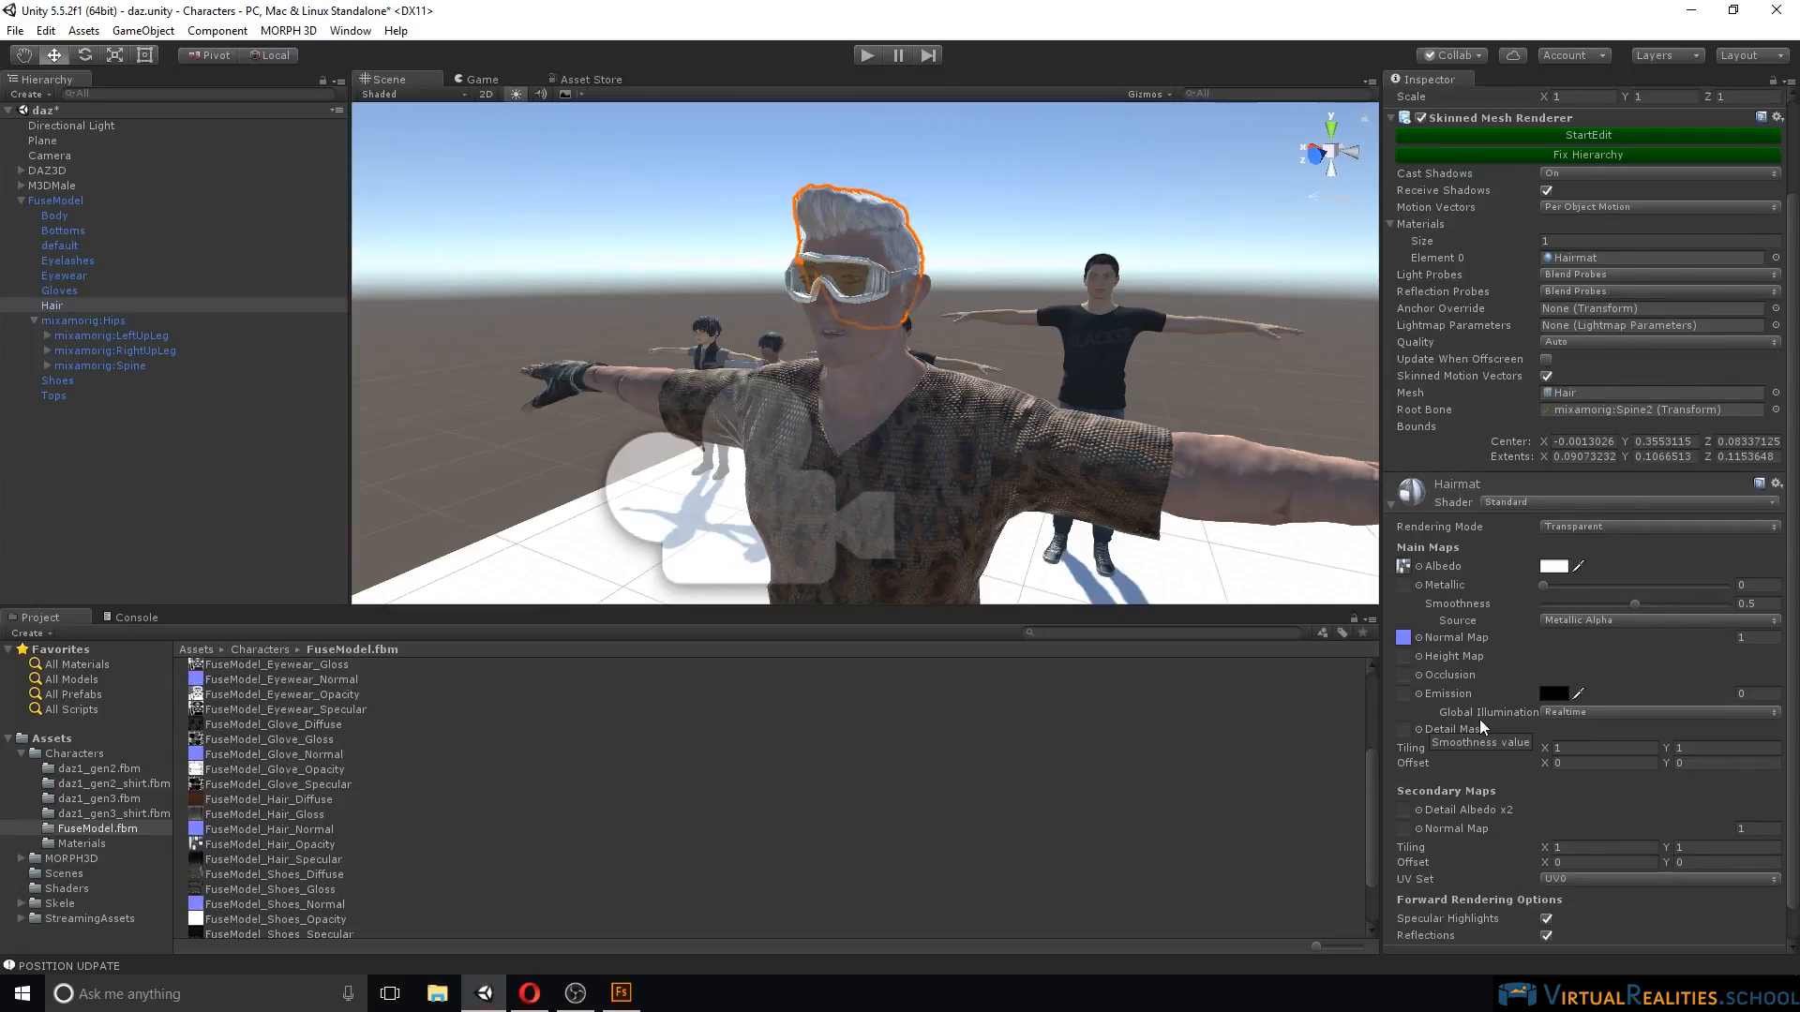
left_click_drag(308, 801, 1406, 779)
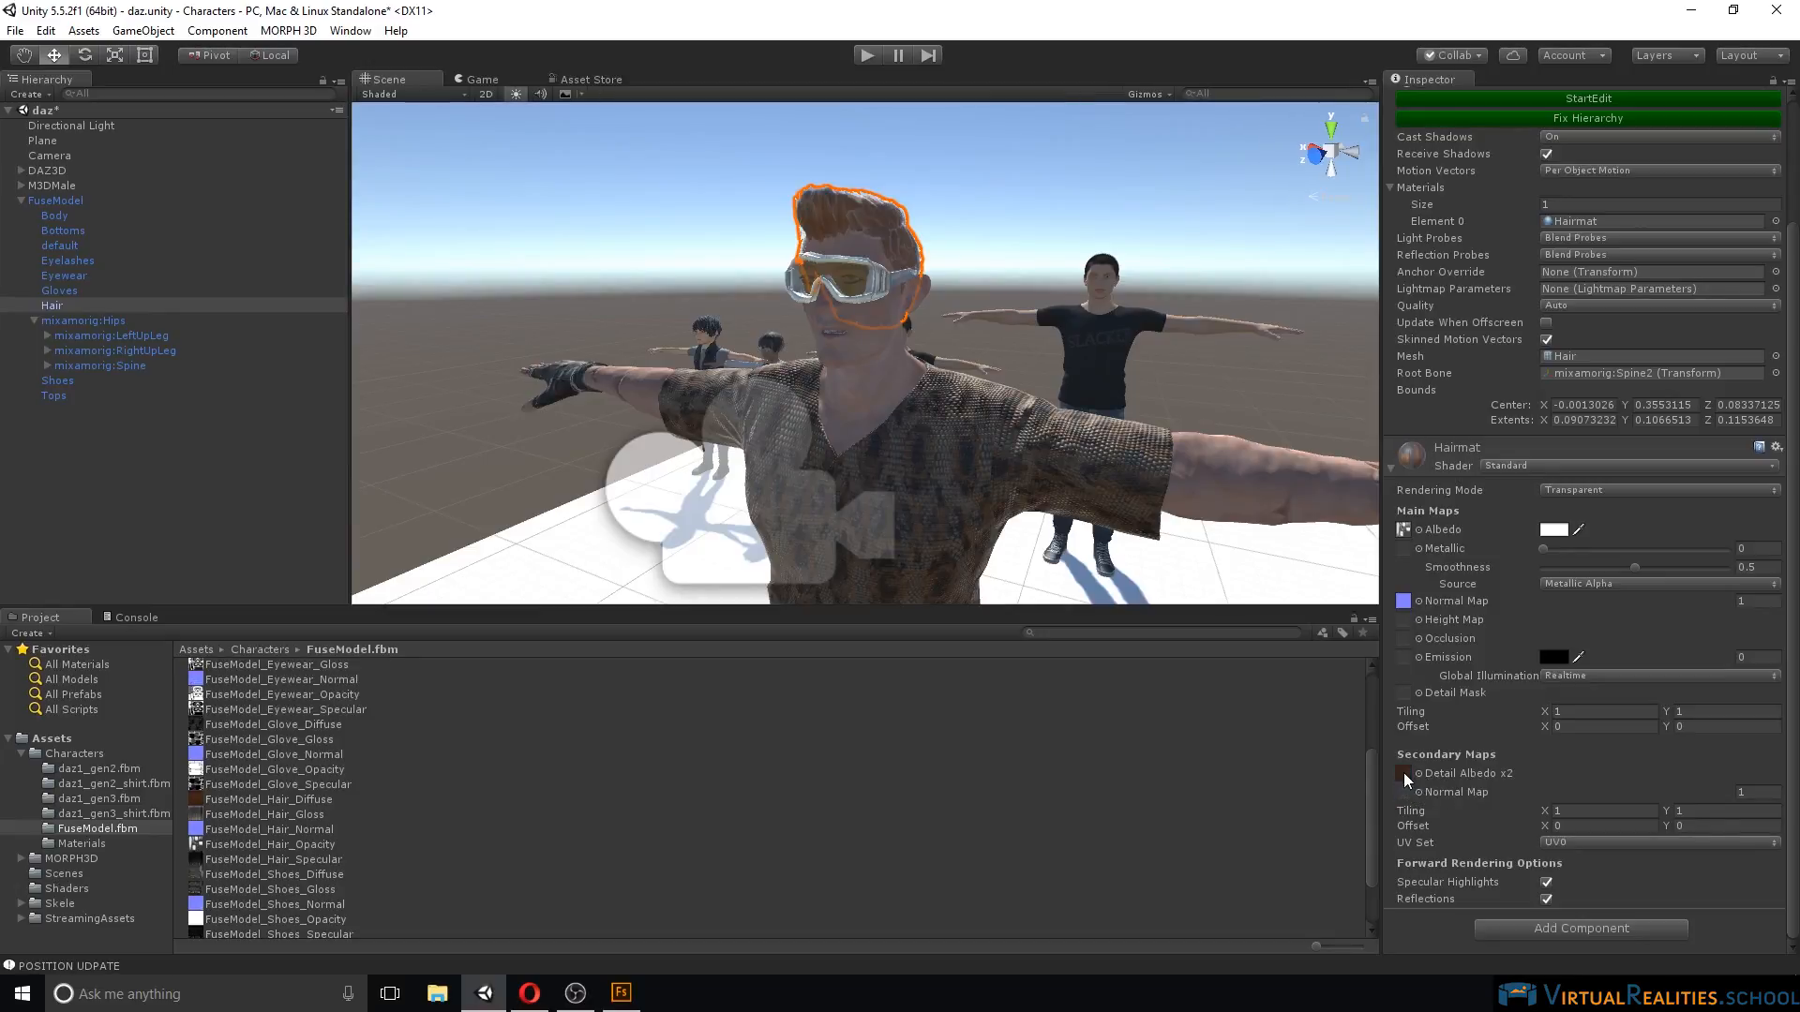
left_click(930, 160)
scroll(916, 171, "up", 5)
middle_click_drag(917, 170, 906, 202)
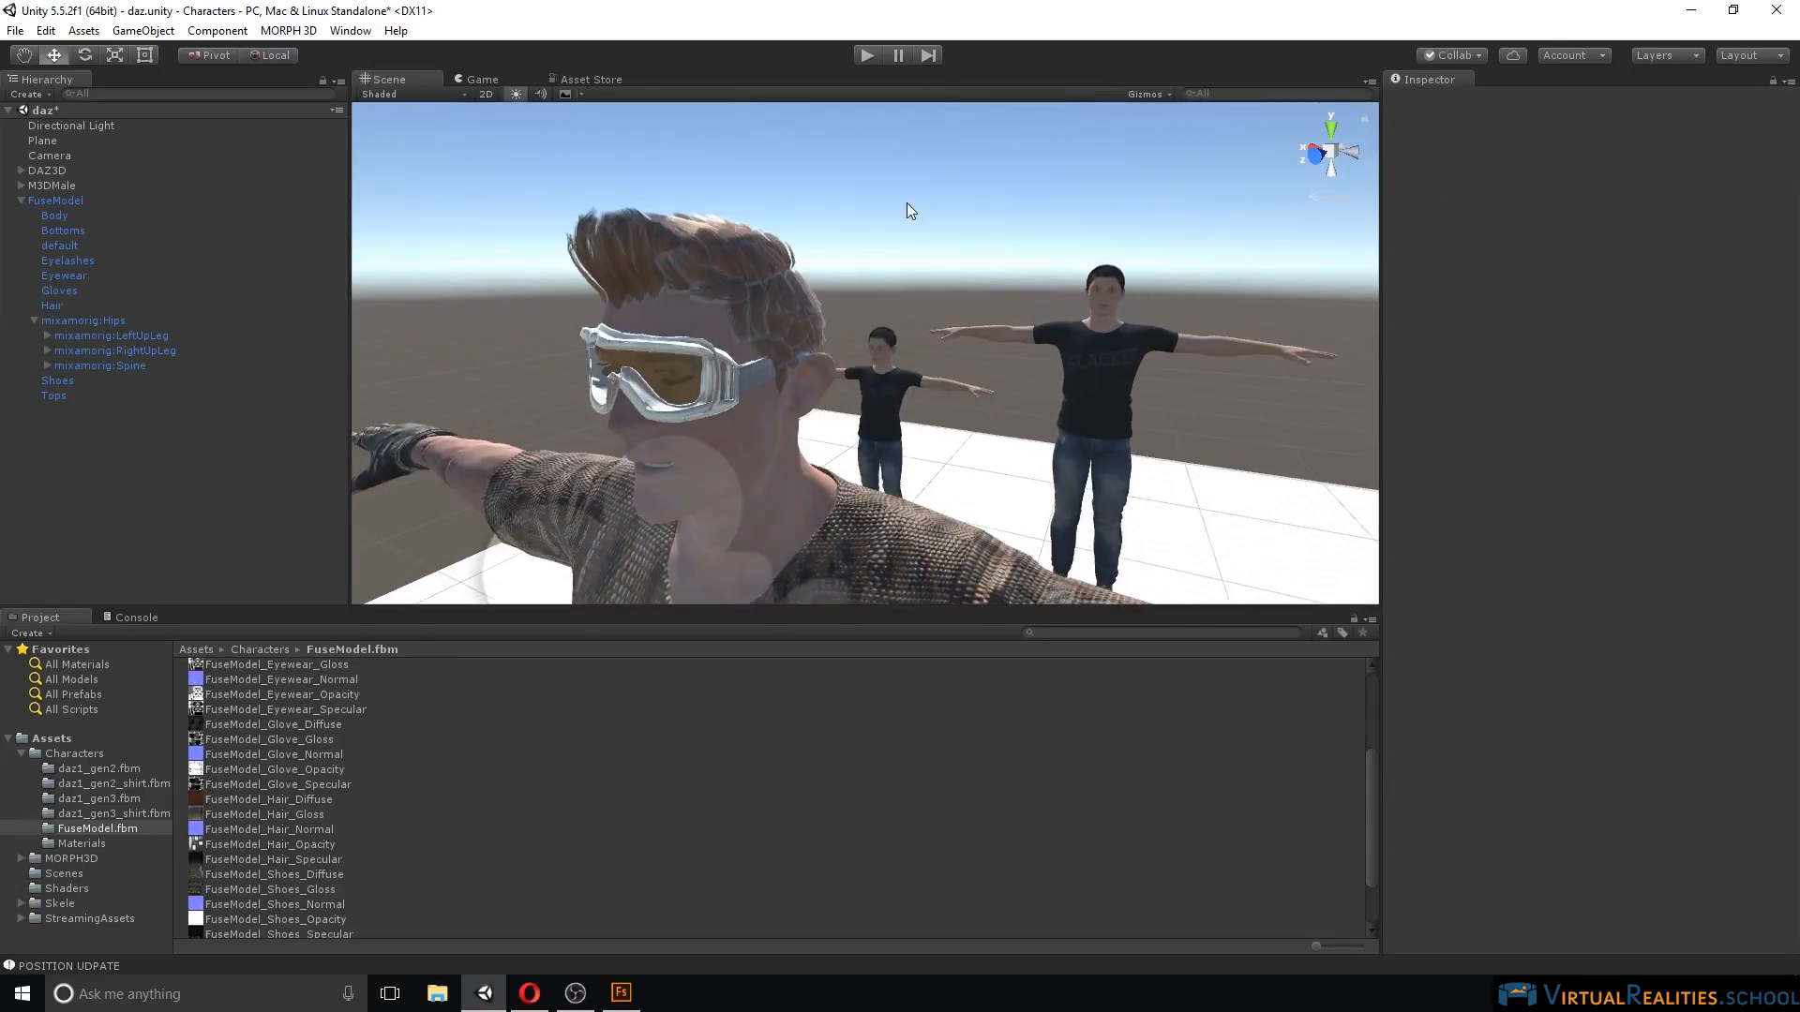
left_click_drag(722, 290, 486, 269, "alt")
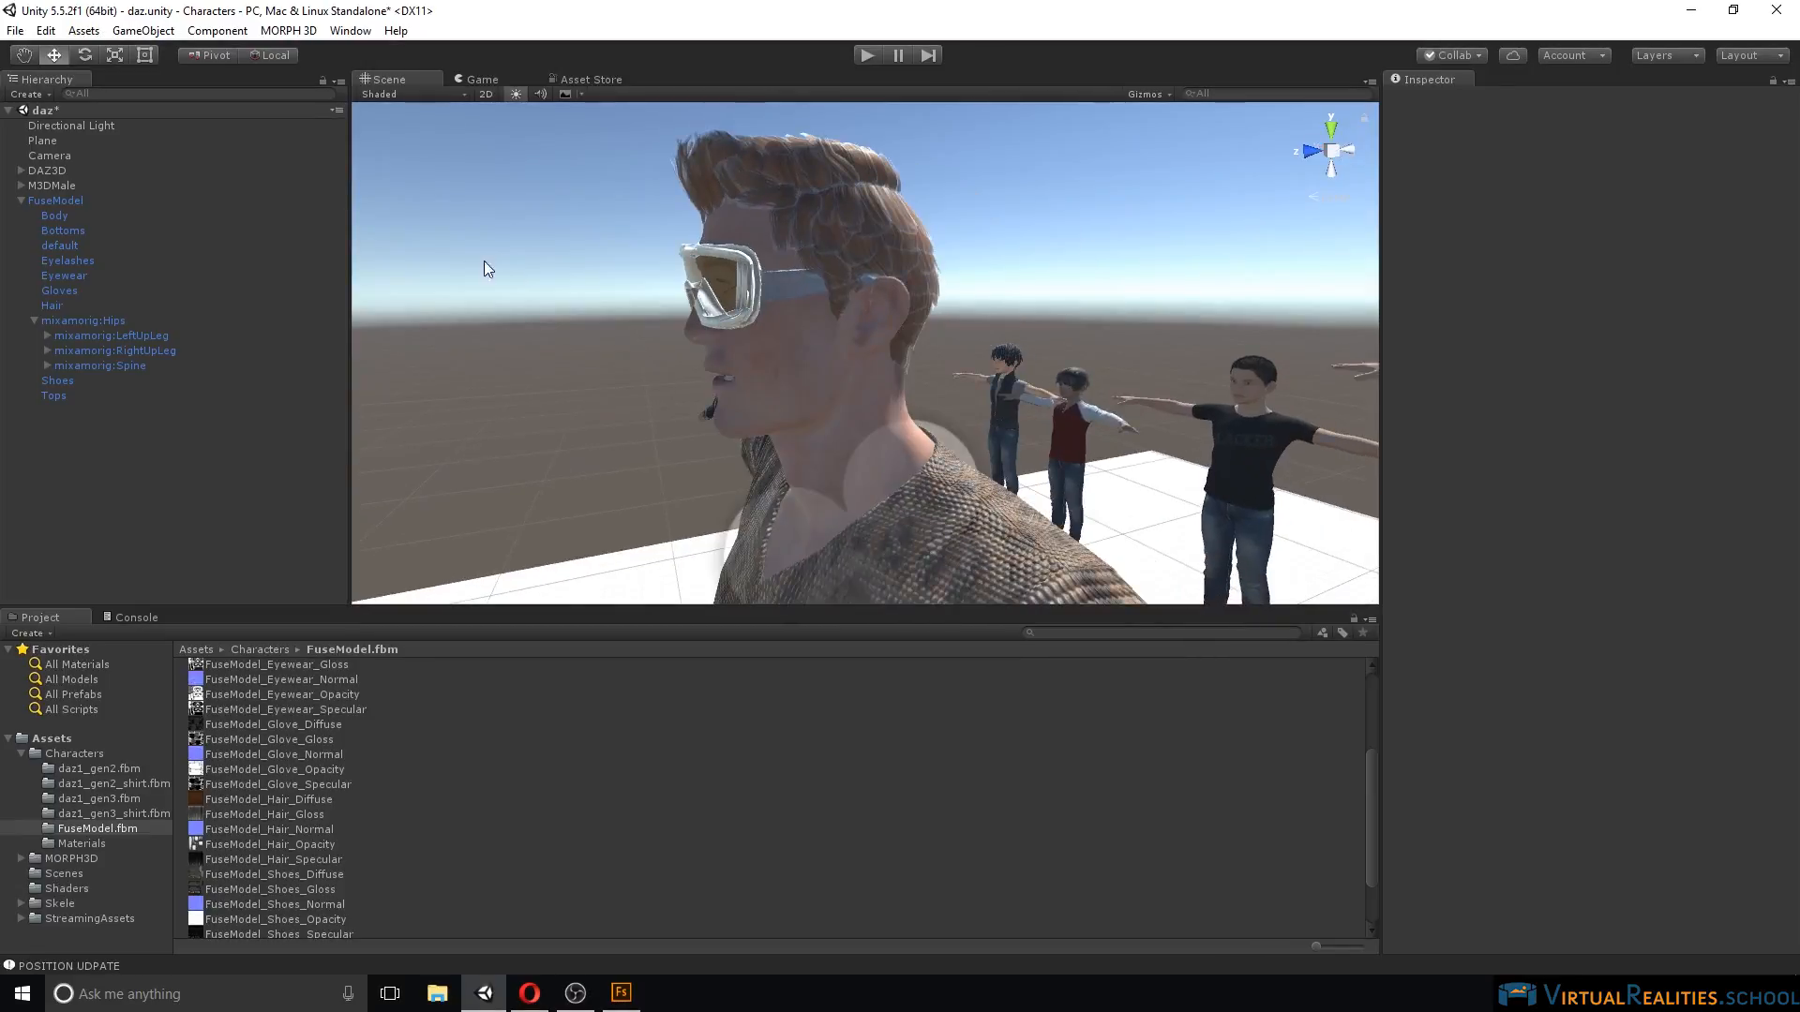
Change the rendering mode of the Hairmat material to Fade and check the hair from several sides.
left_click(806, 177)
left_click(767, 170)
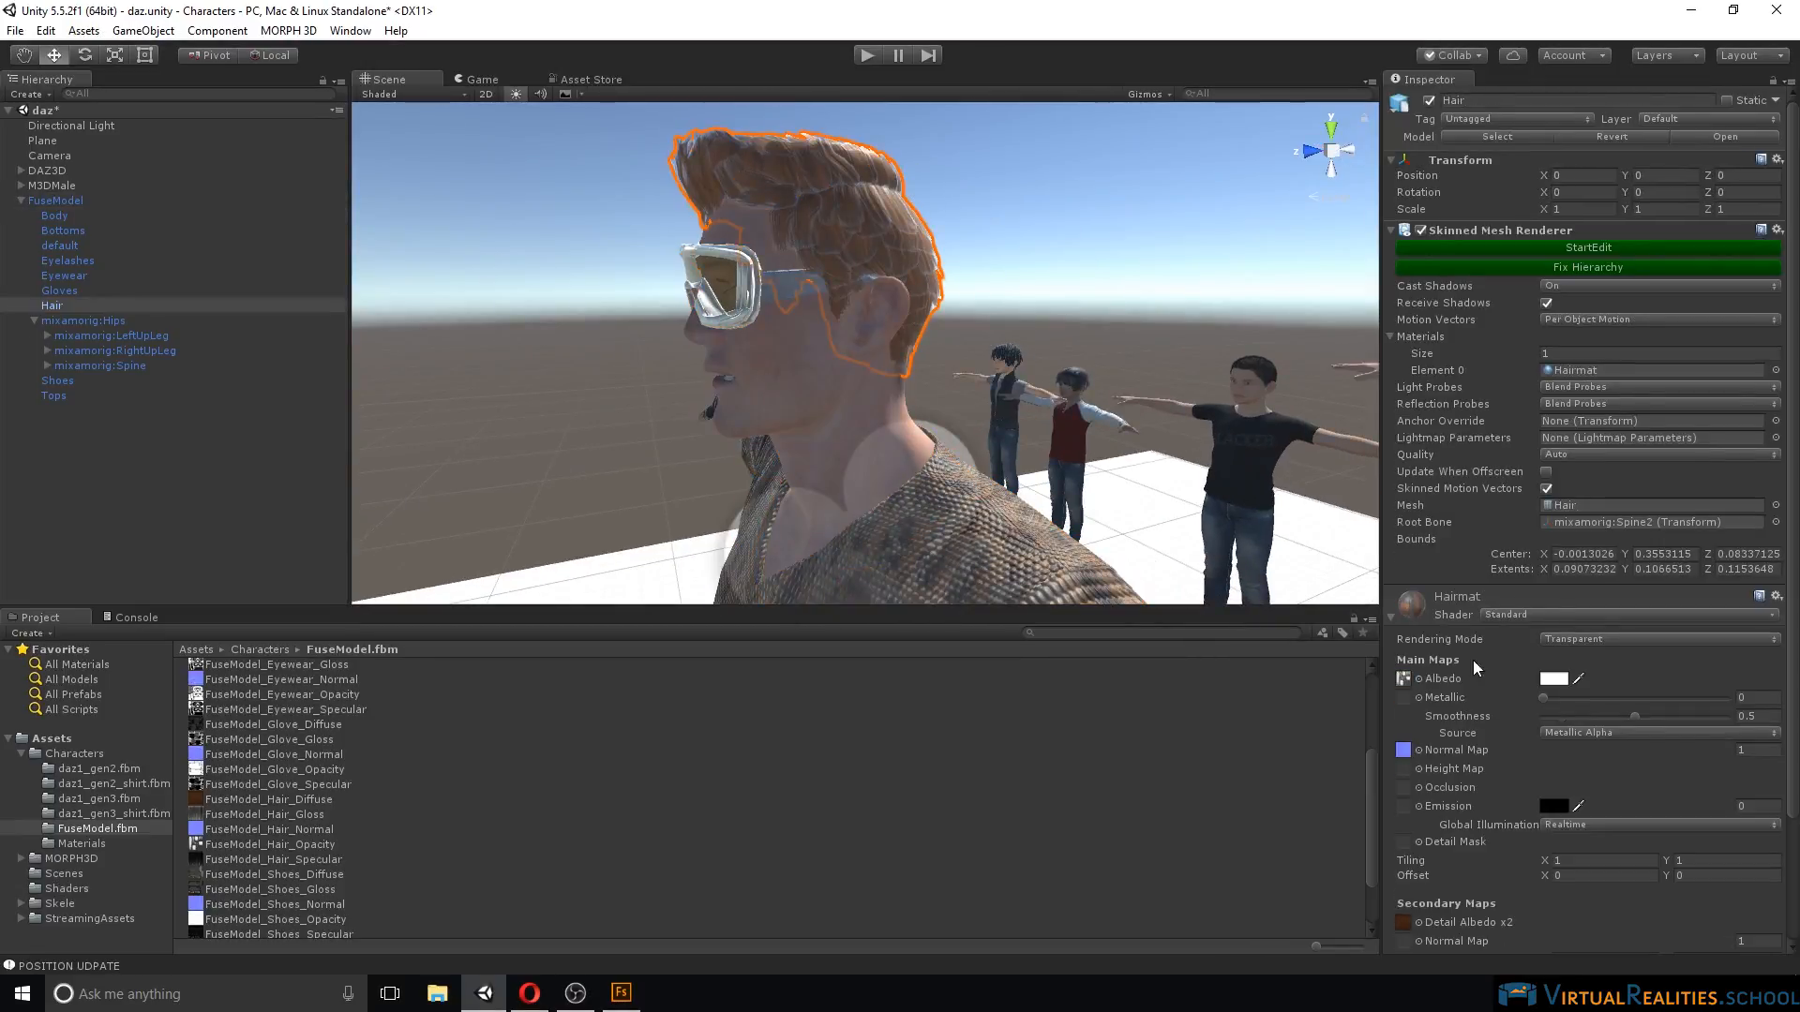
left_click(1616, 645)
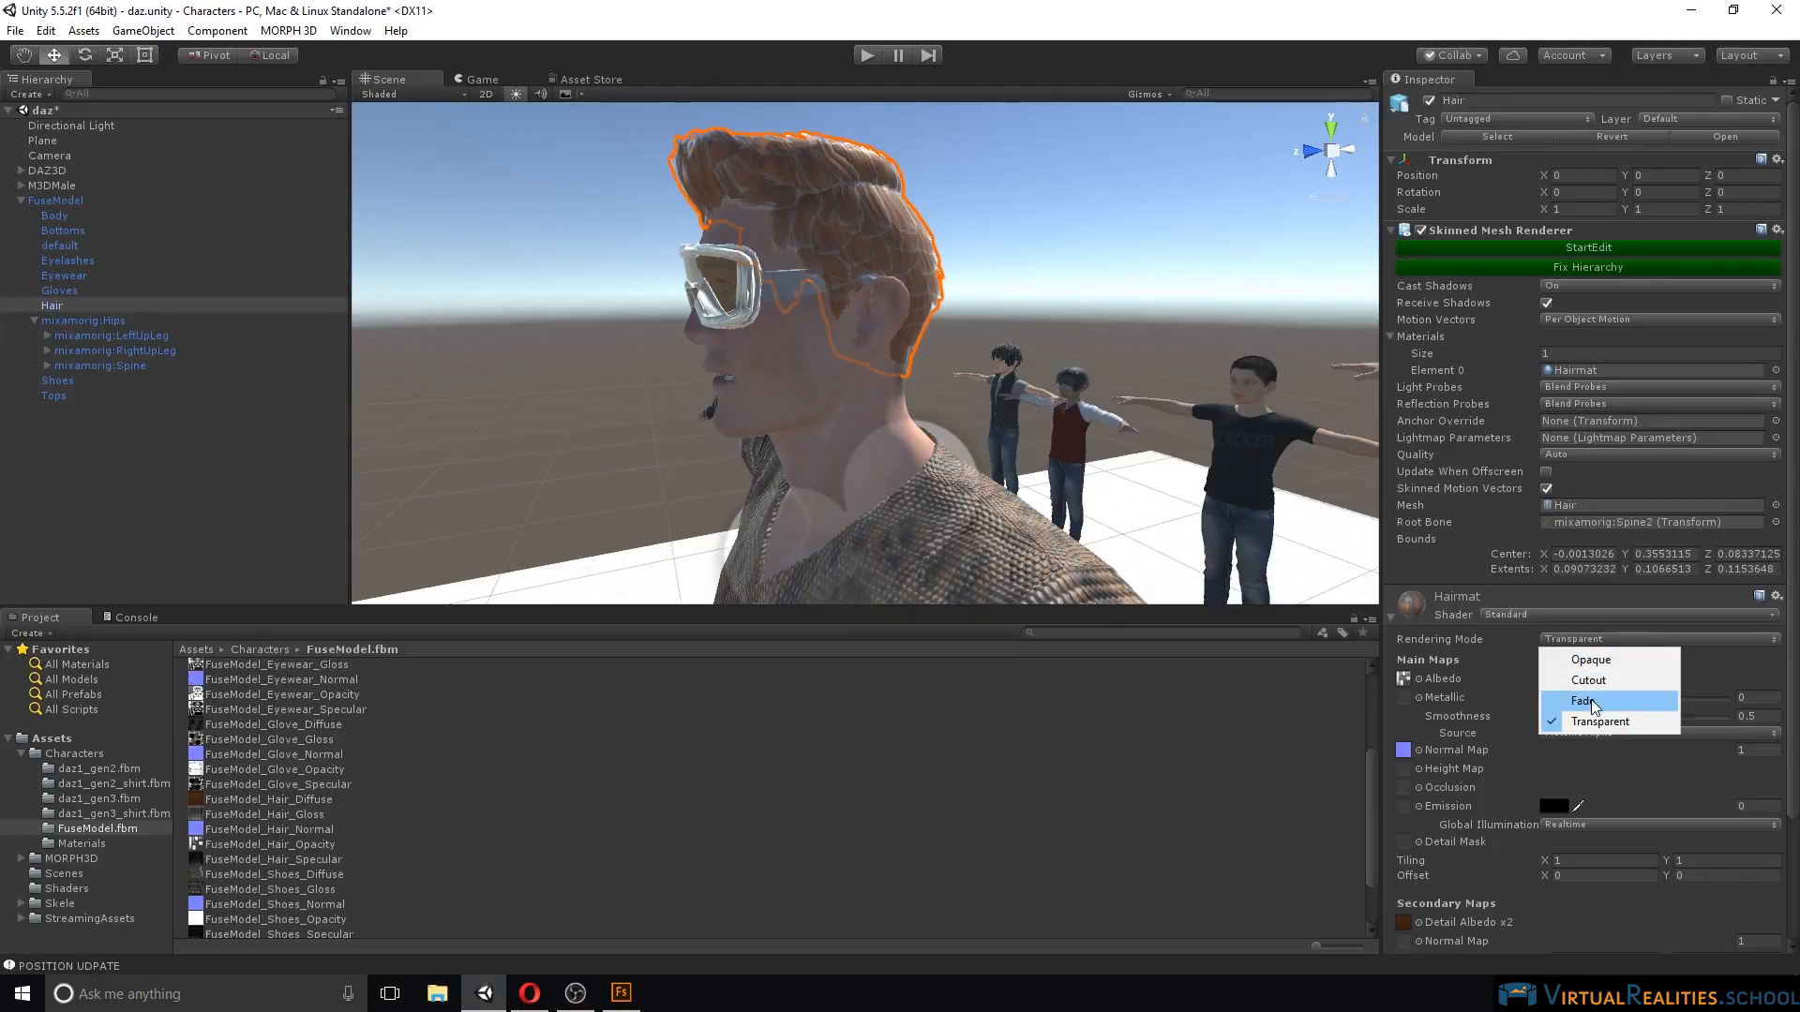
left_click(1591, 698)
middle_click_drag(881, 208, 836, 199)
right_click_drag(836, 199, 666, 246)
mouse_move(783, 307)
middle_mouse_down()
mouse_move(833, 311)
mouse_move(807, 312)
middle_mouse_up()
right_click_drag(807, 312, 1010, 391)
left_click_drag(850, 376, 1132, 294, "alt")
scroll(931, 291, "down", 3)
Examine the character's face up close and select the Eyelashes mesh to view its assigned material.
left_click(938, 313)
right_click_drag(912, 334, 879, 210)
scroll(903, 437, "up", 2)
scroll(887, 217, "up", 3)
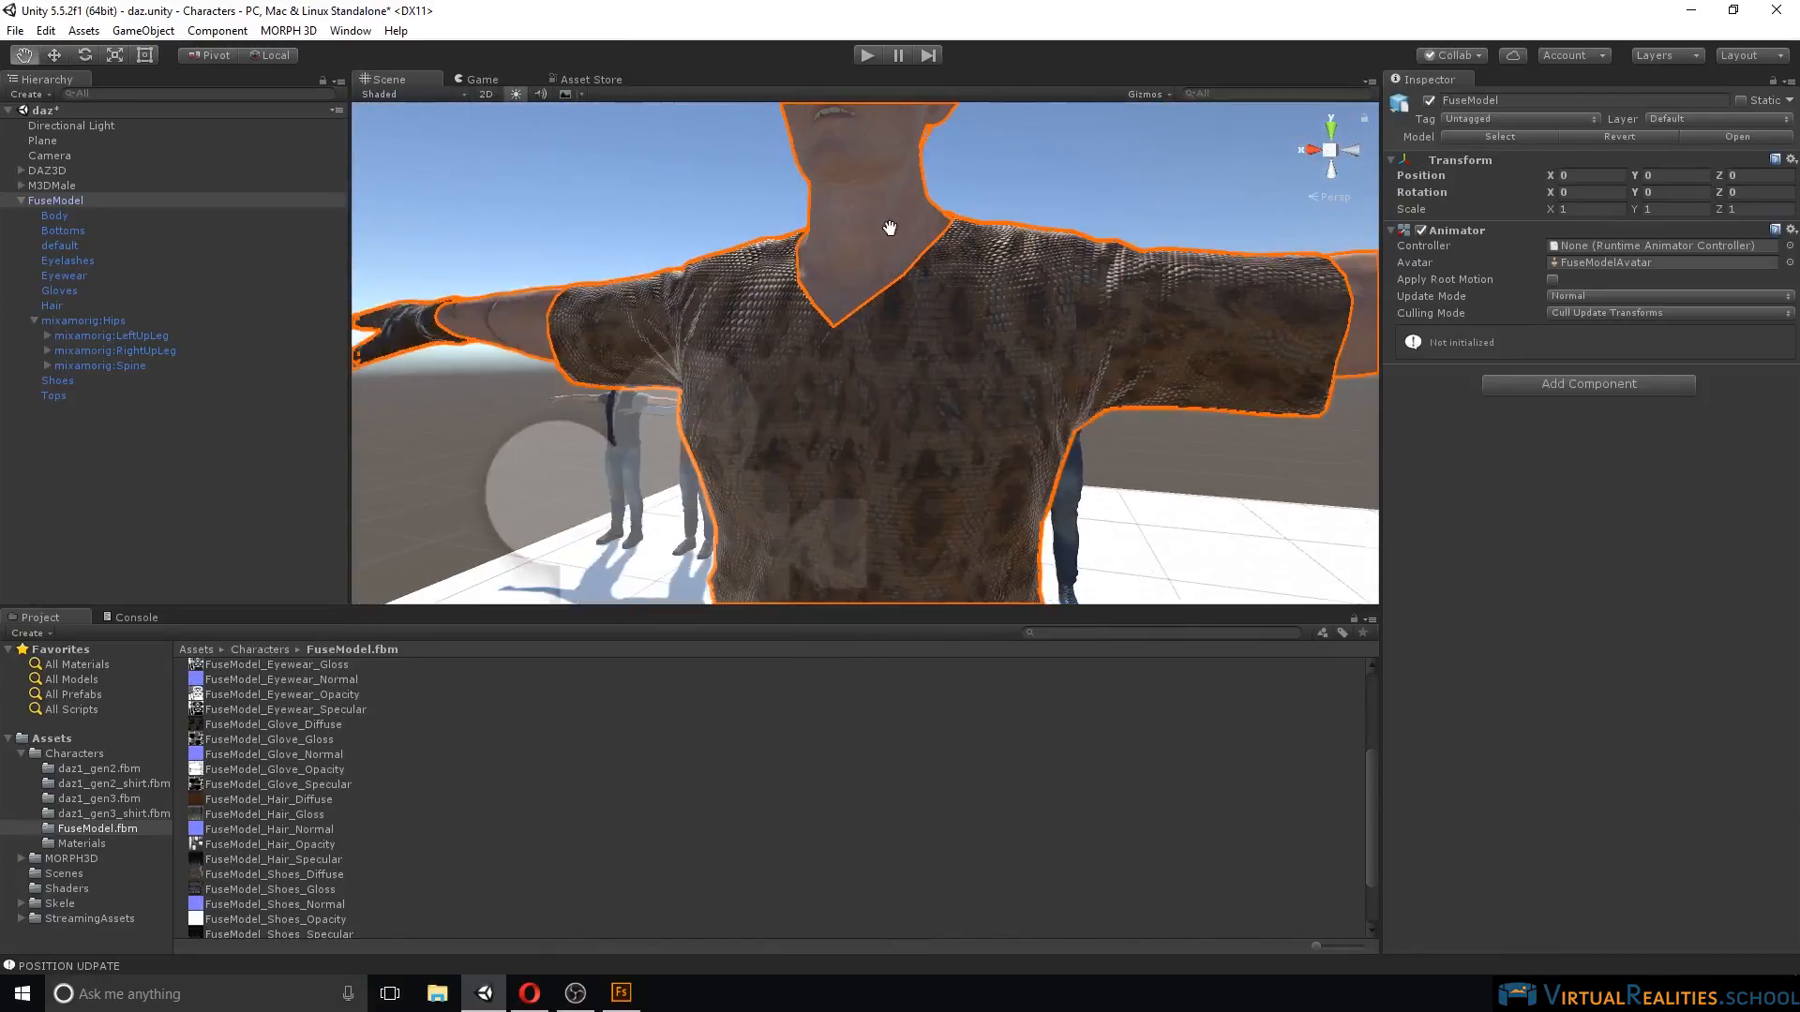
middle_click_drag(891, 221, 882, 260)
scroll(882, 259, "up", 2)
left_click(753, 433)
left_click(752, 432)
left_click(600, 428)
left_click(593, 427)
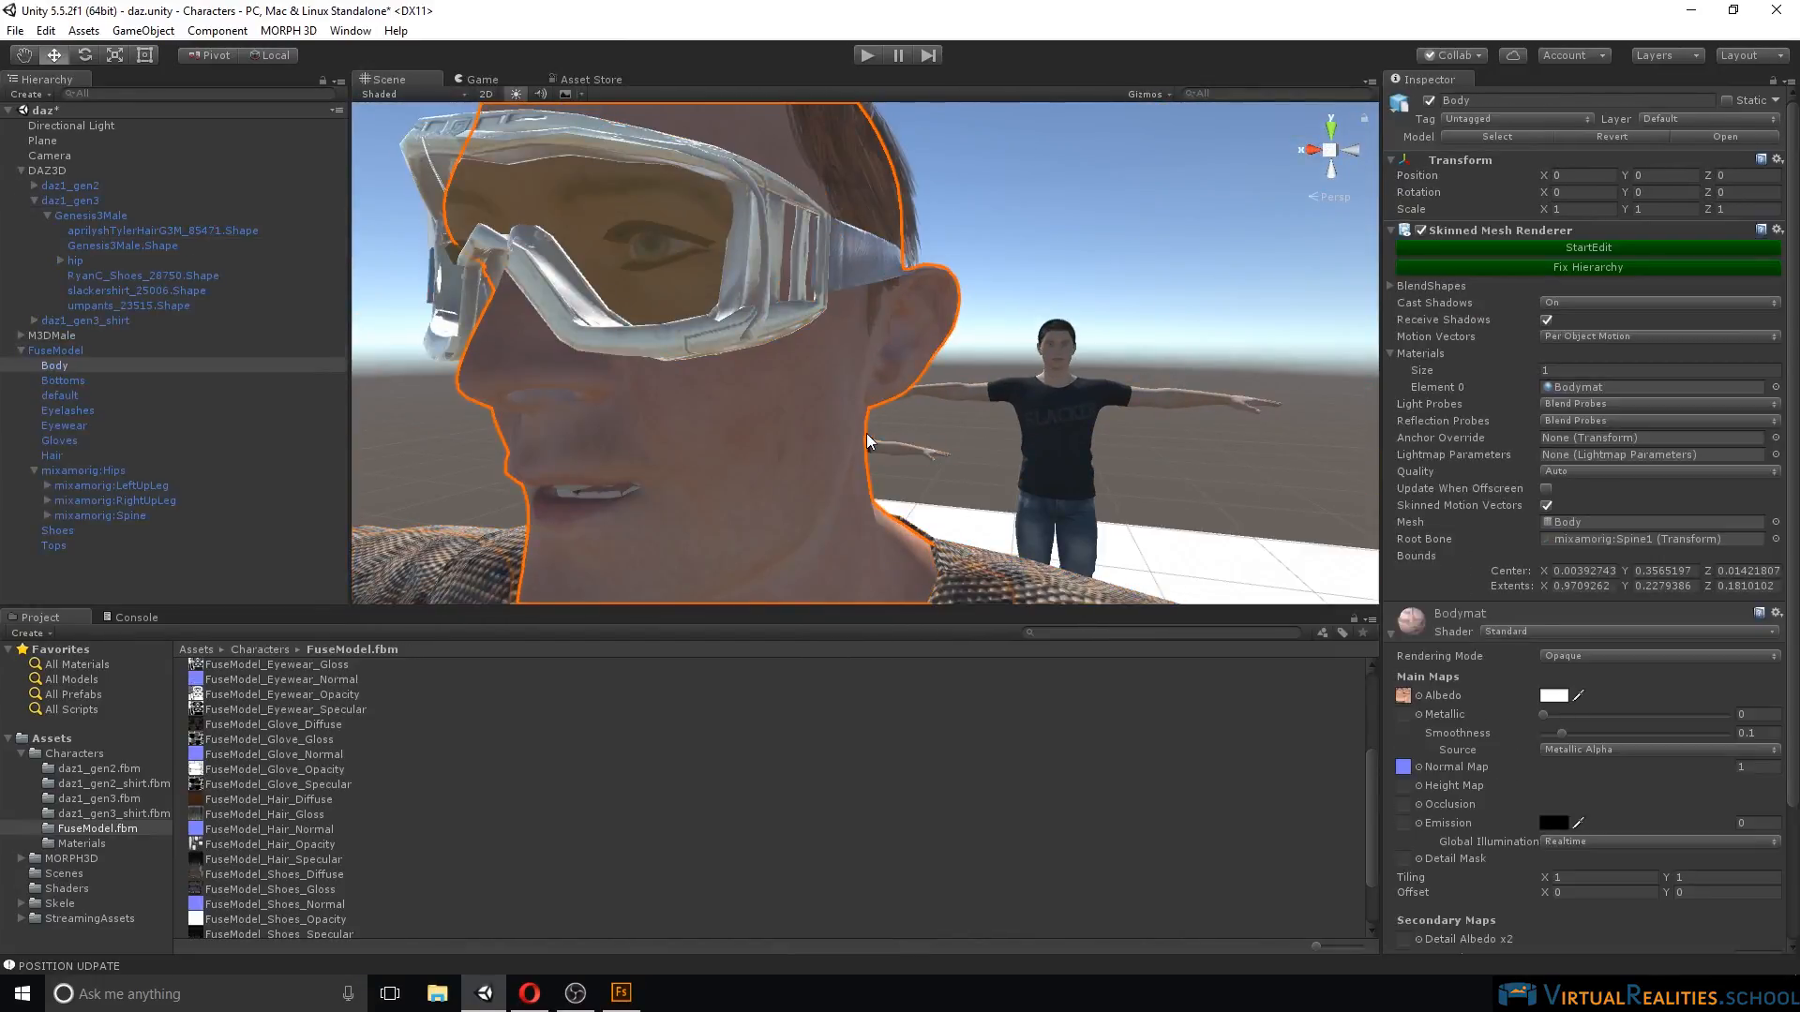
left_click(68, 410)
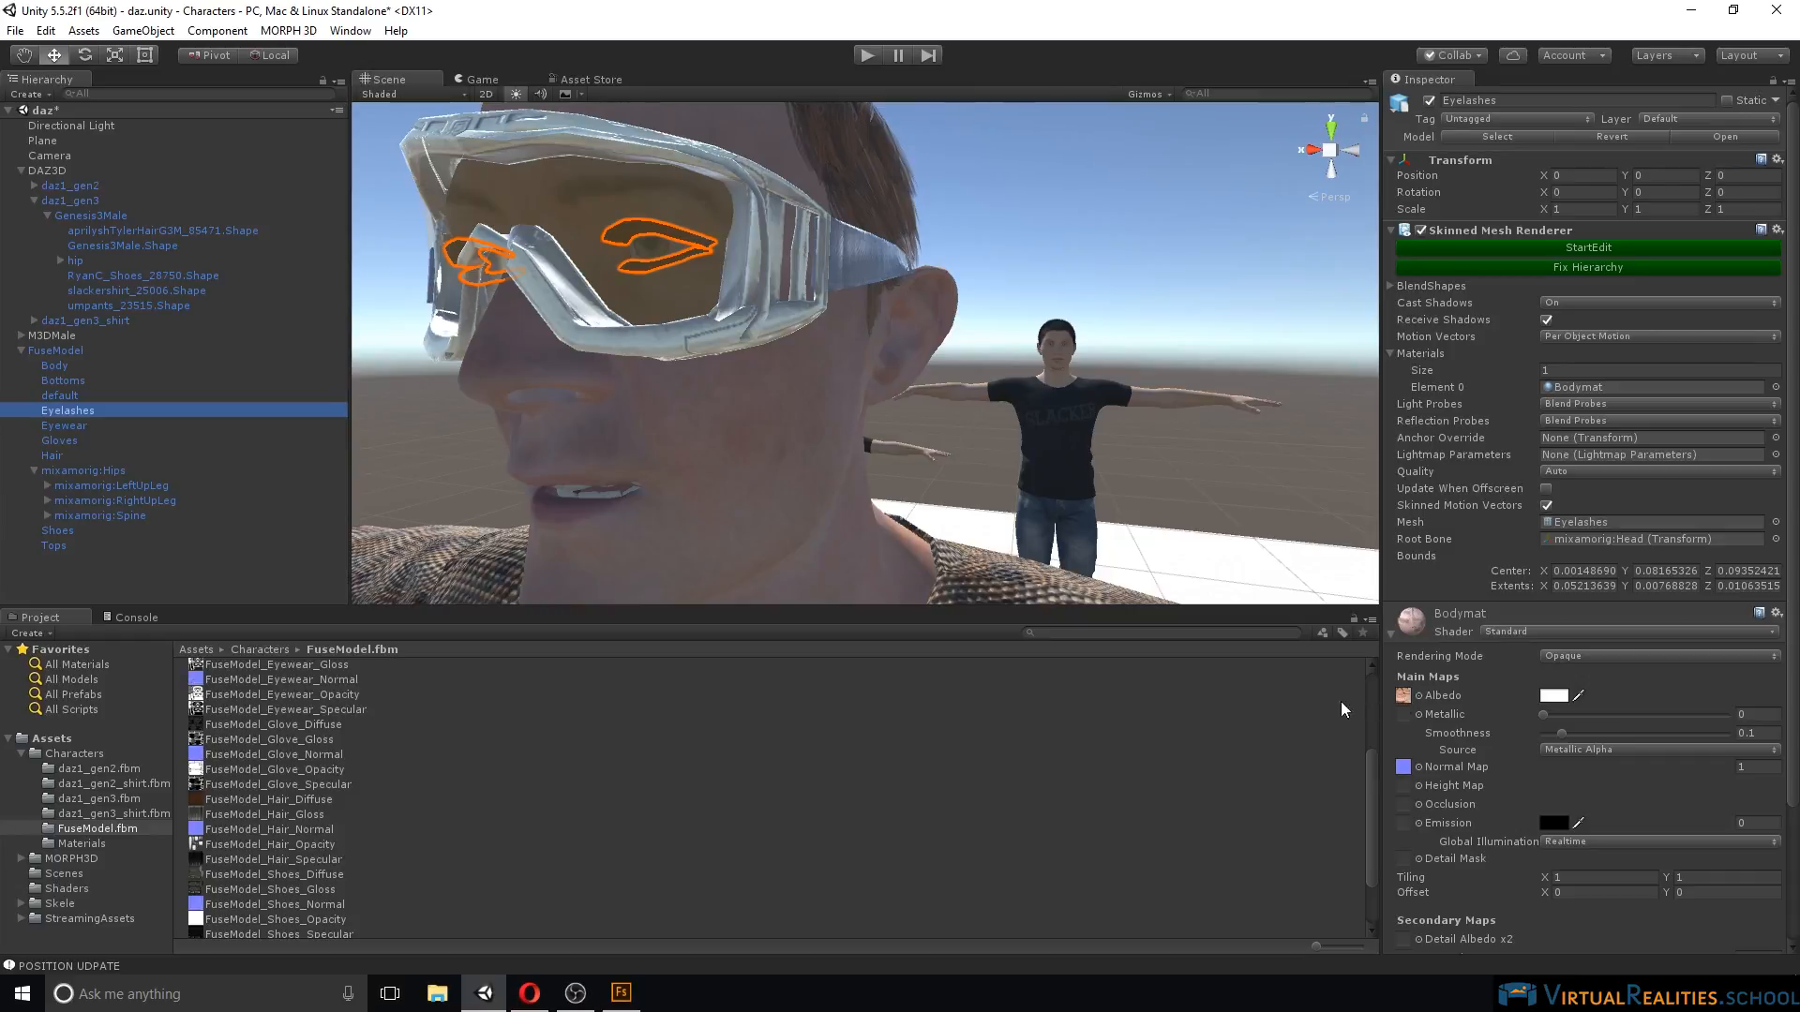
Set the alpha source of the FuseModel_Body_Opacity texture to From Gray Scale, enable Alpha Is Transparency and apply the import settings.
scroll(300, 821, "down", 2)
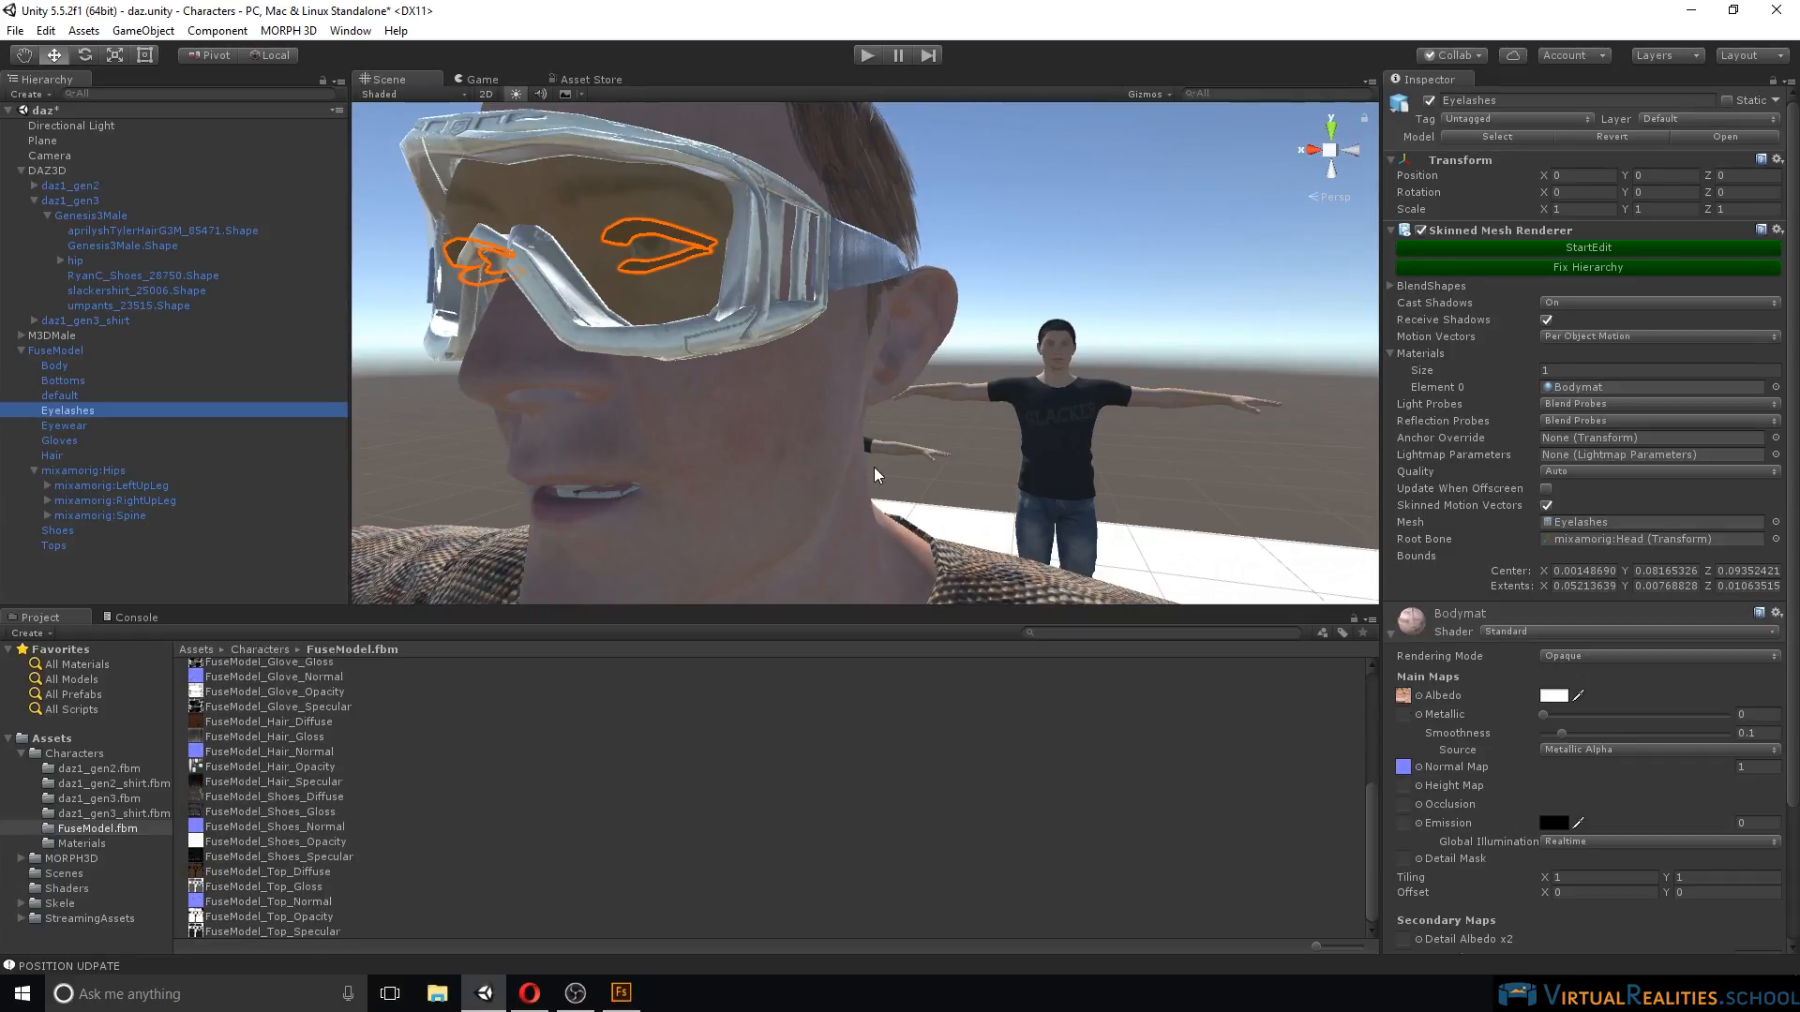
left_click(1403, 695)
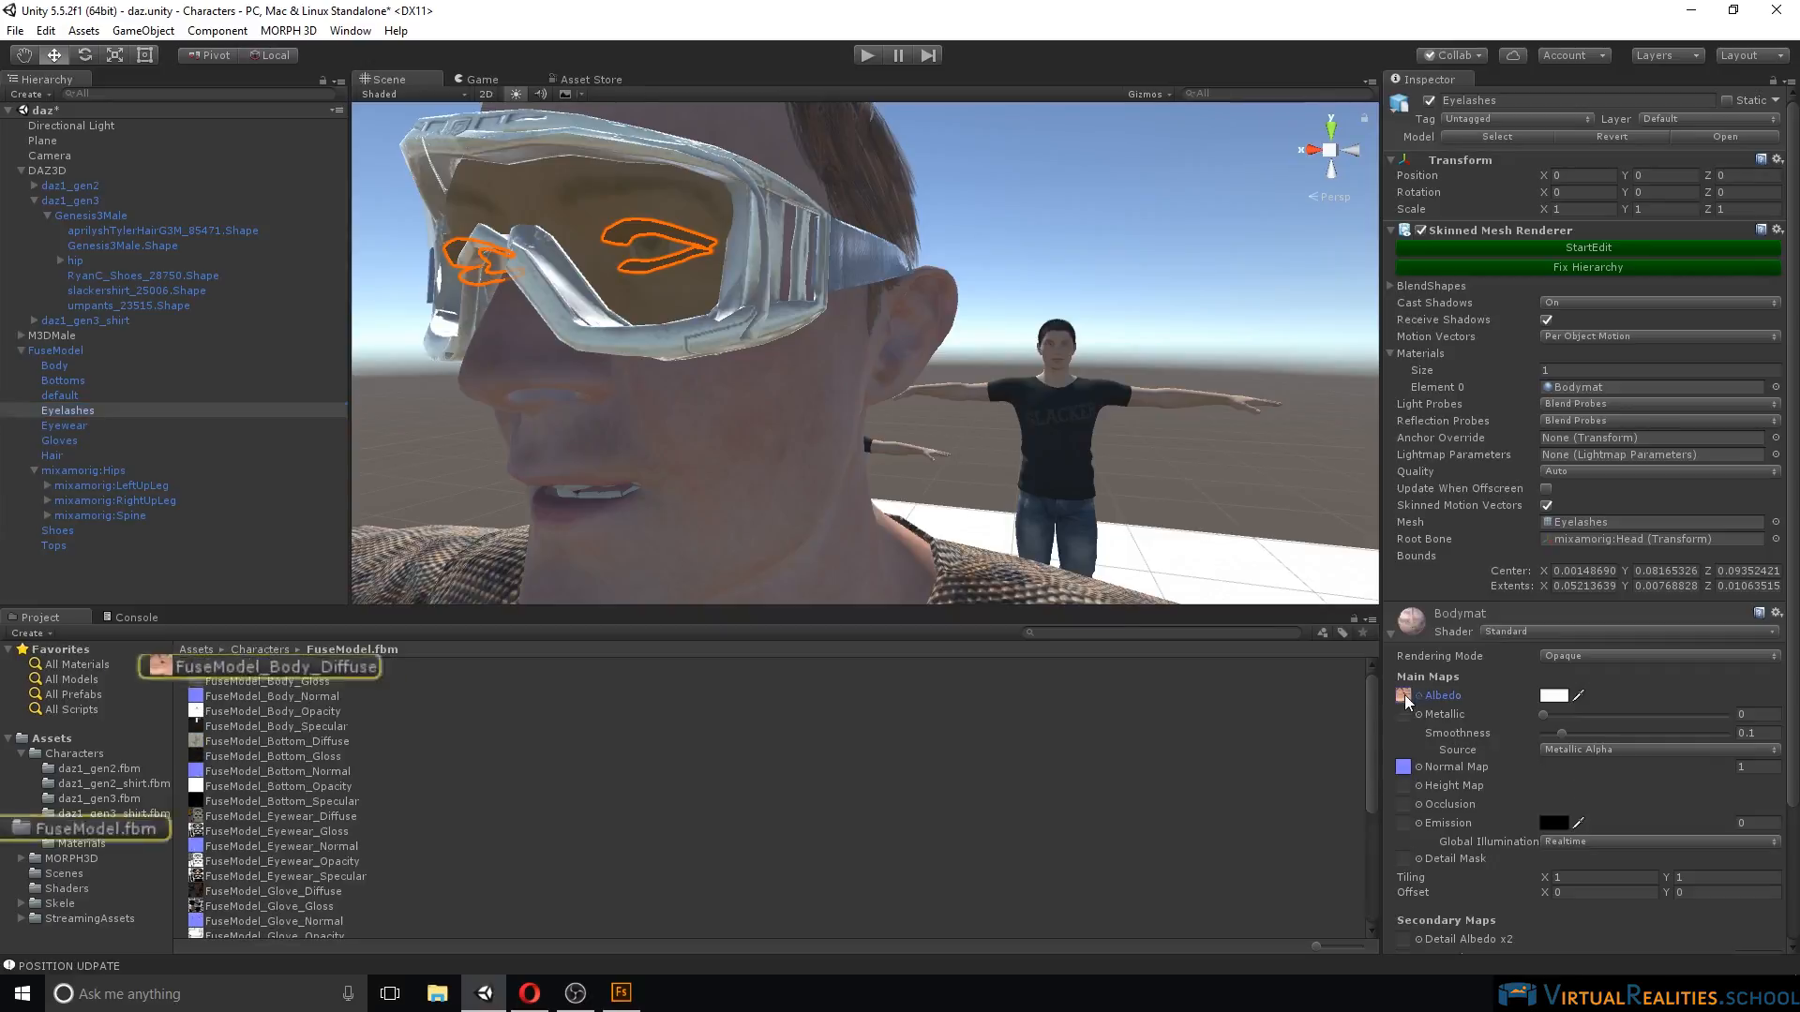
left_click(268, 710)
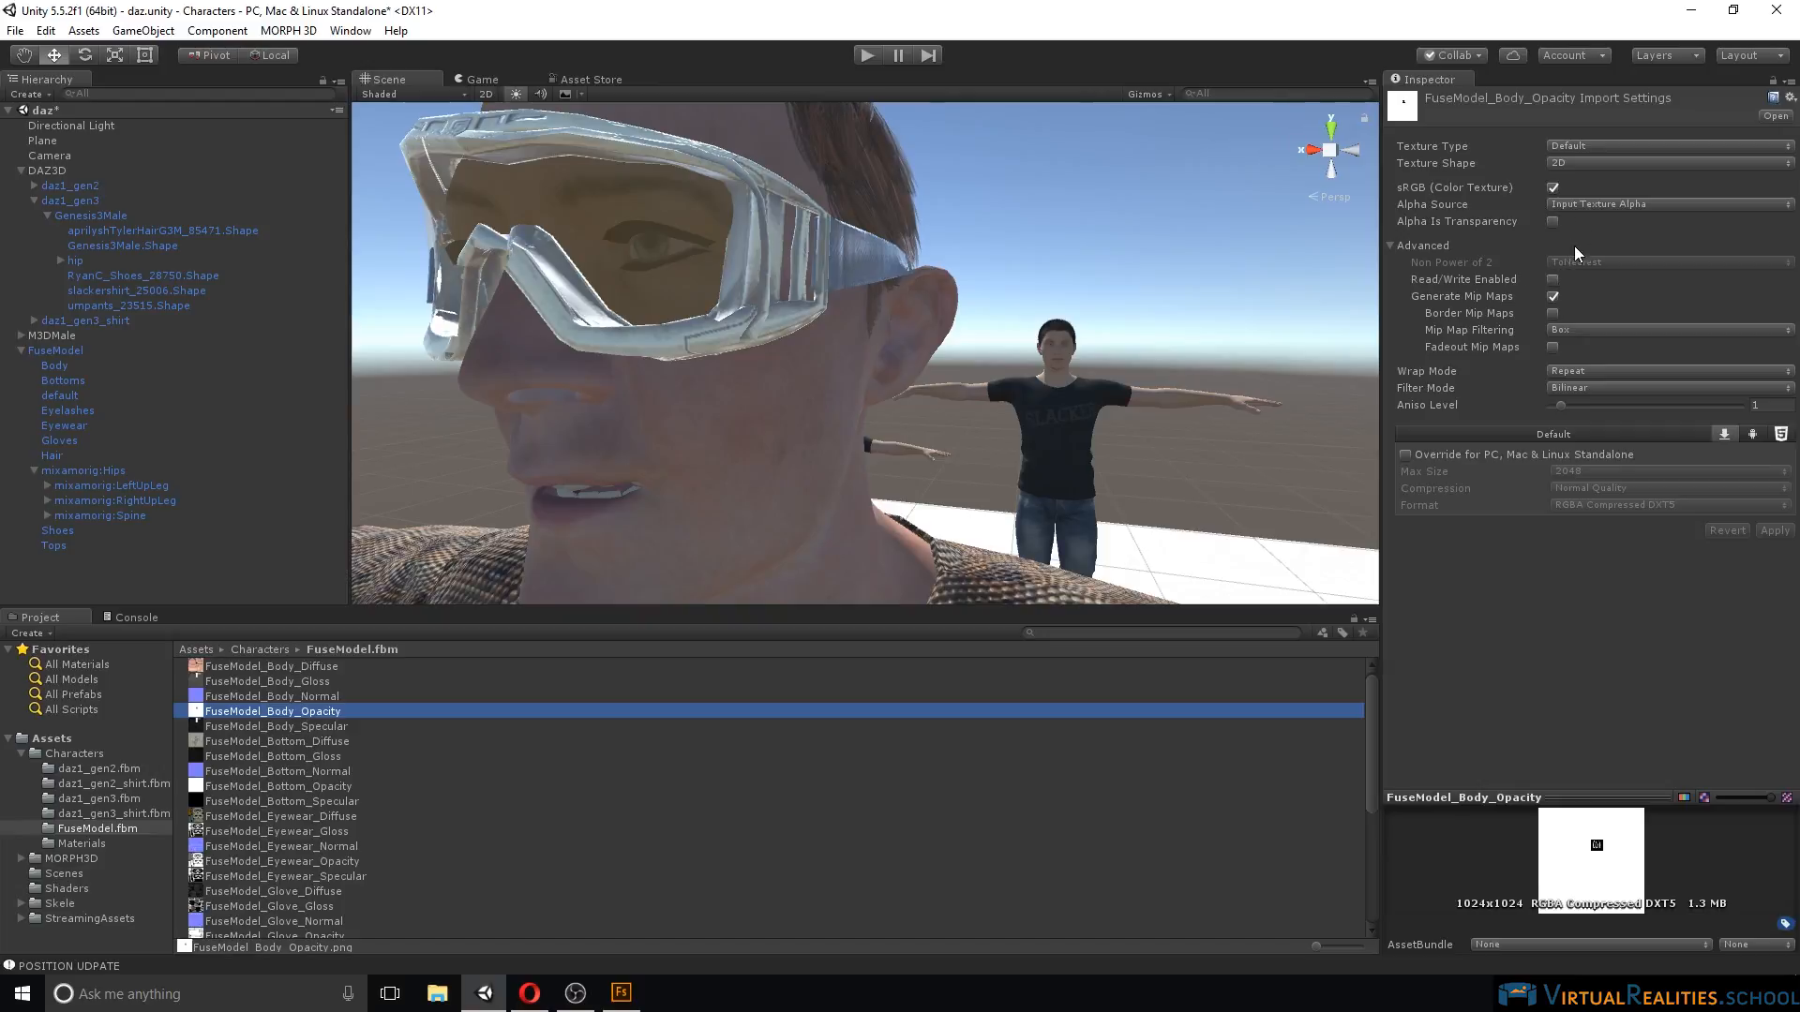
left_click(1584, 205)
left_click(1600, 266)
left_click(1553, 222)
left_click(1768, 532)
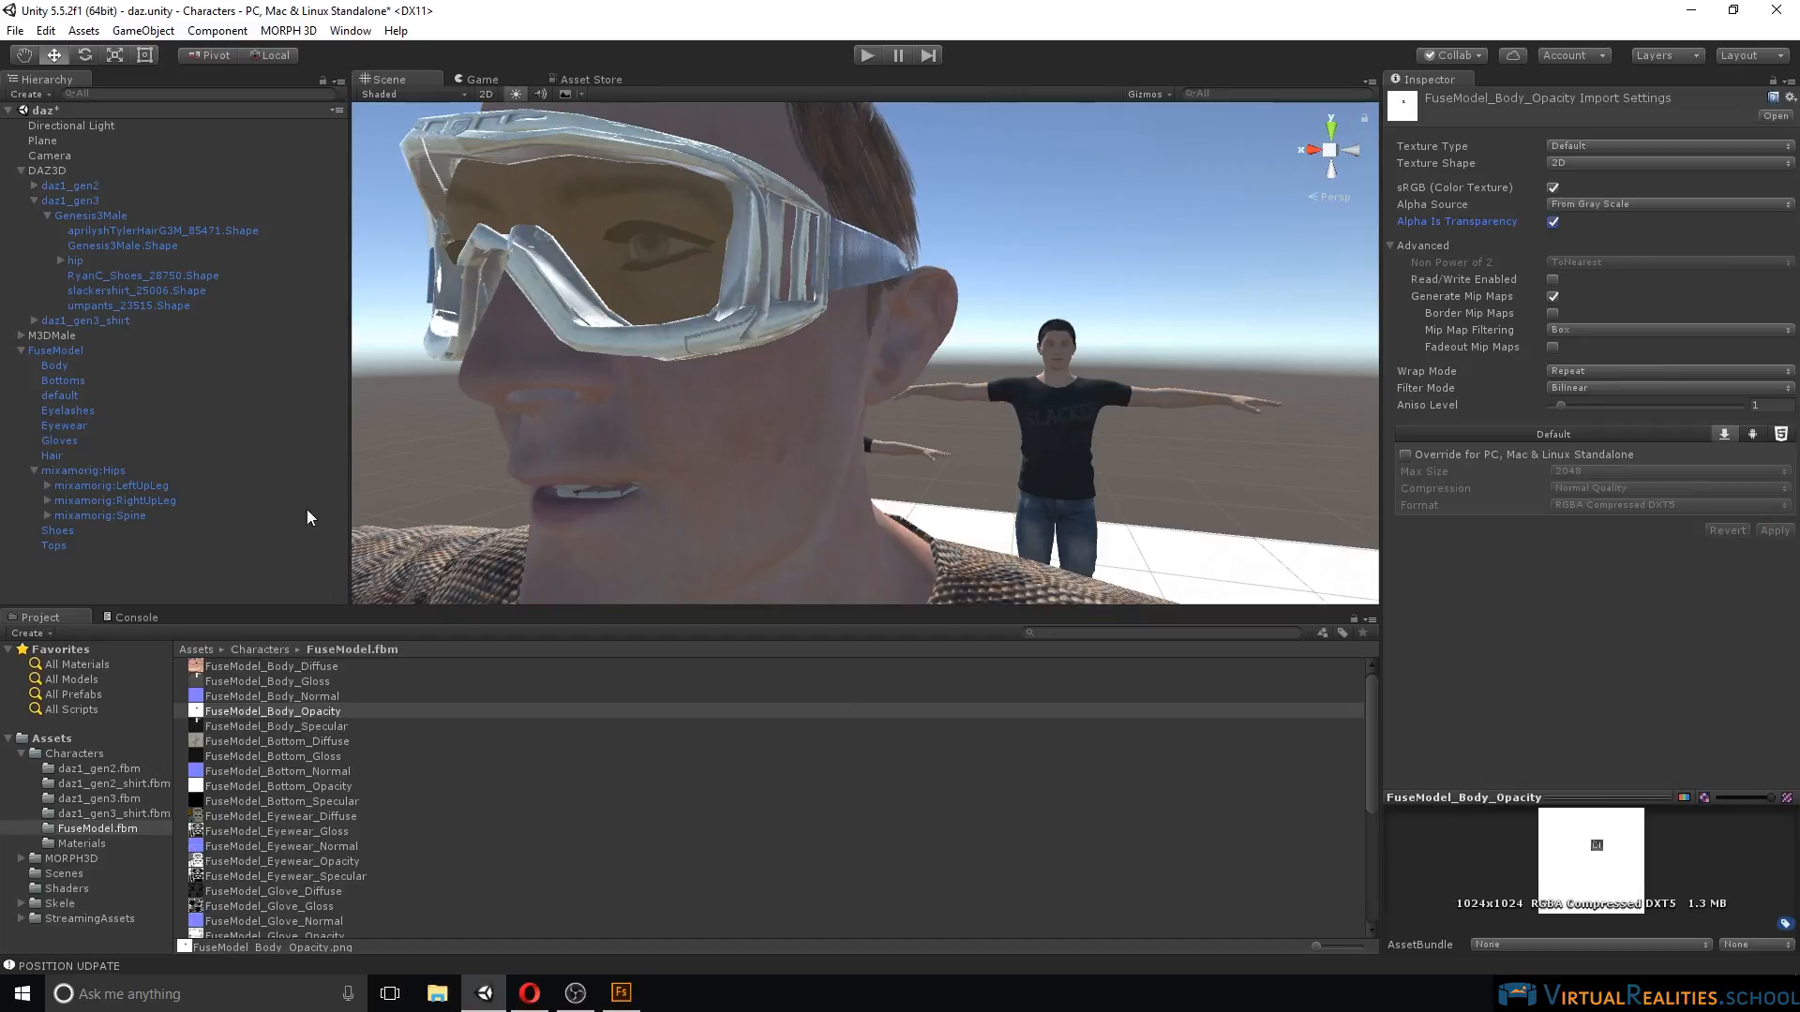
Assign FuseModel_Body_Opacity as Bodymat's albedo map and FuseModel_Body_Diffuse as its Detail Albedo x2 map.
left_click(695, 476)
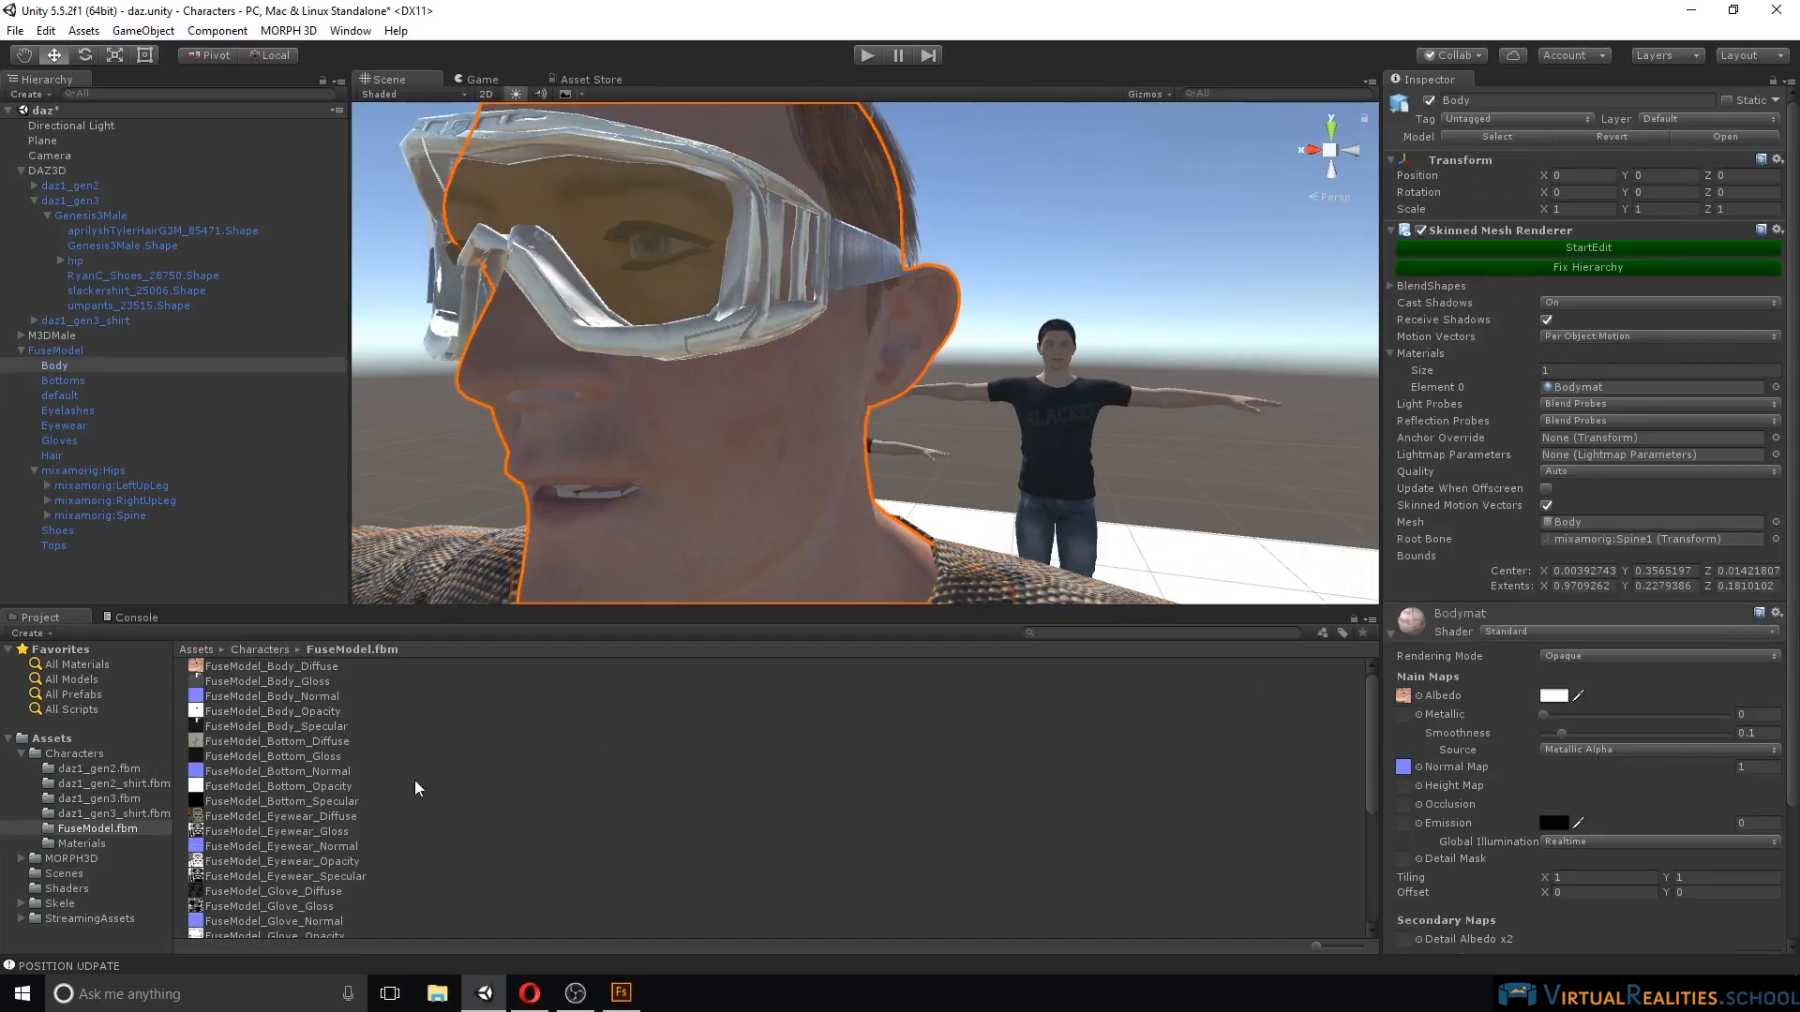
left_click_drag(265, 712, 1403, 695)
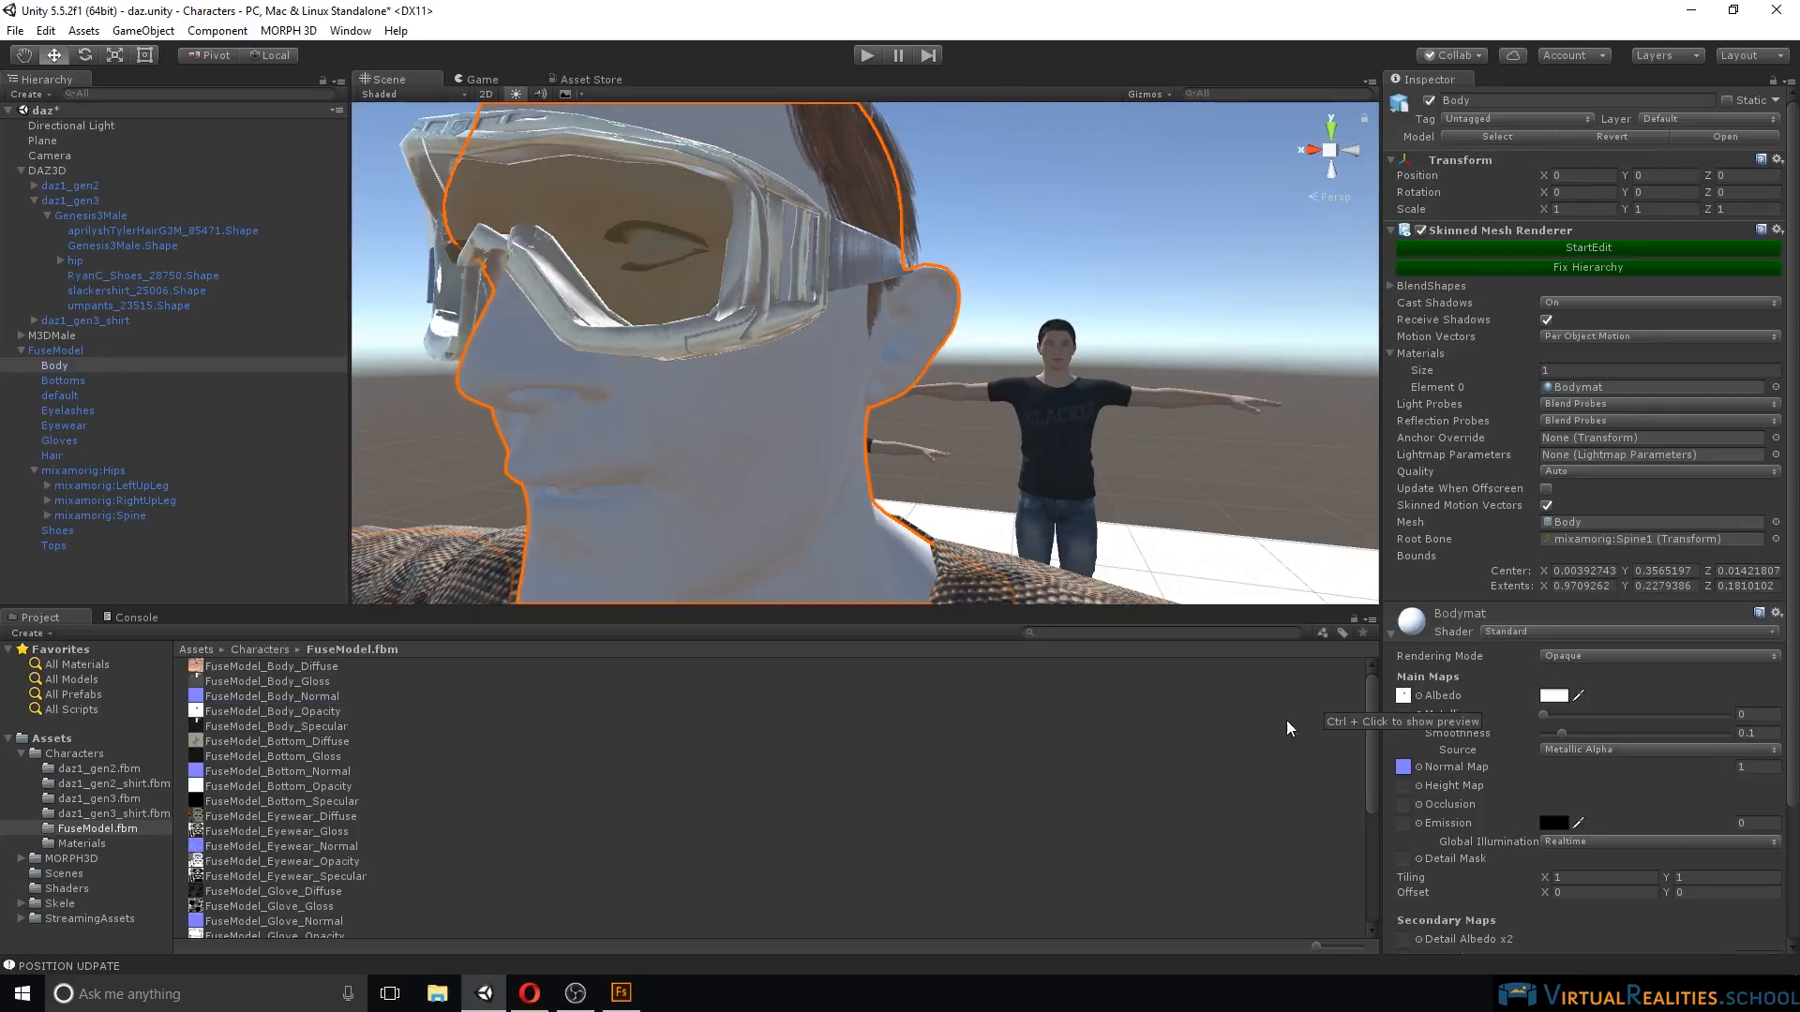
left_click_drag(298, 665, 1403, 864)
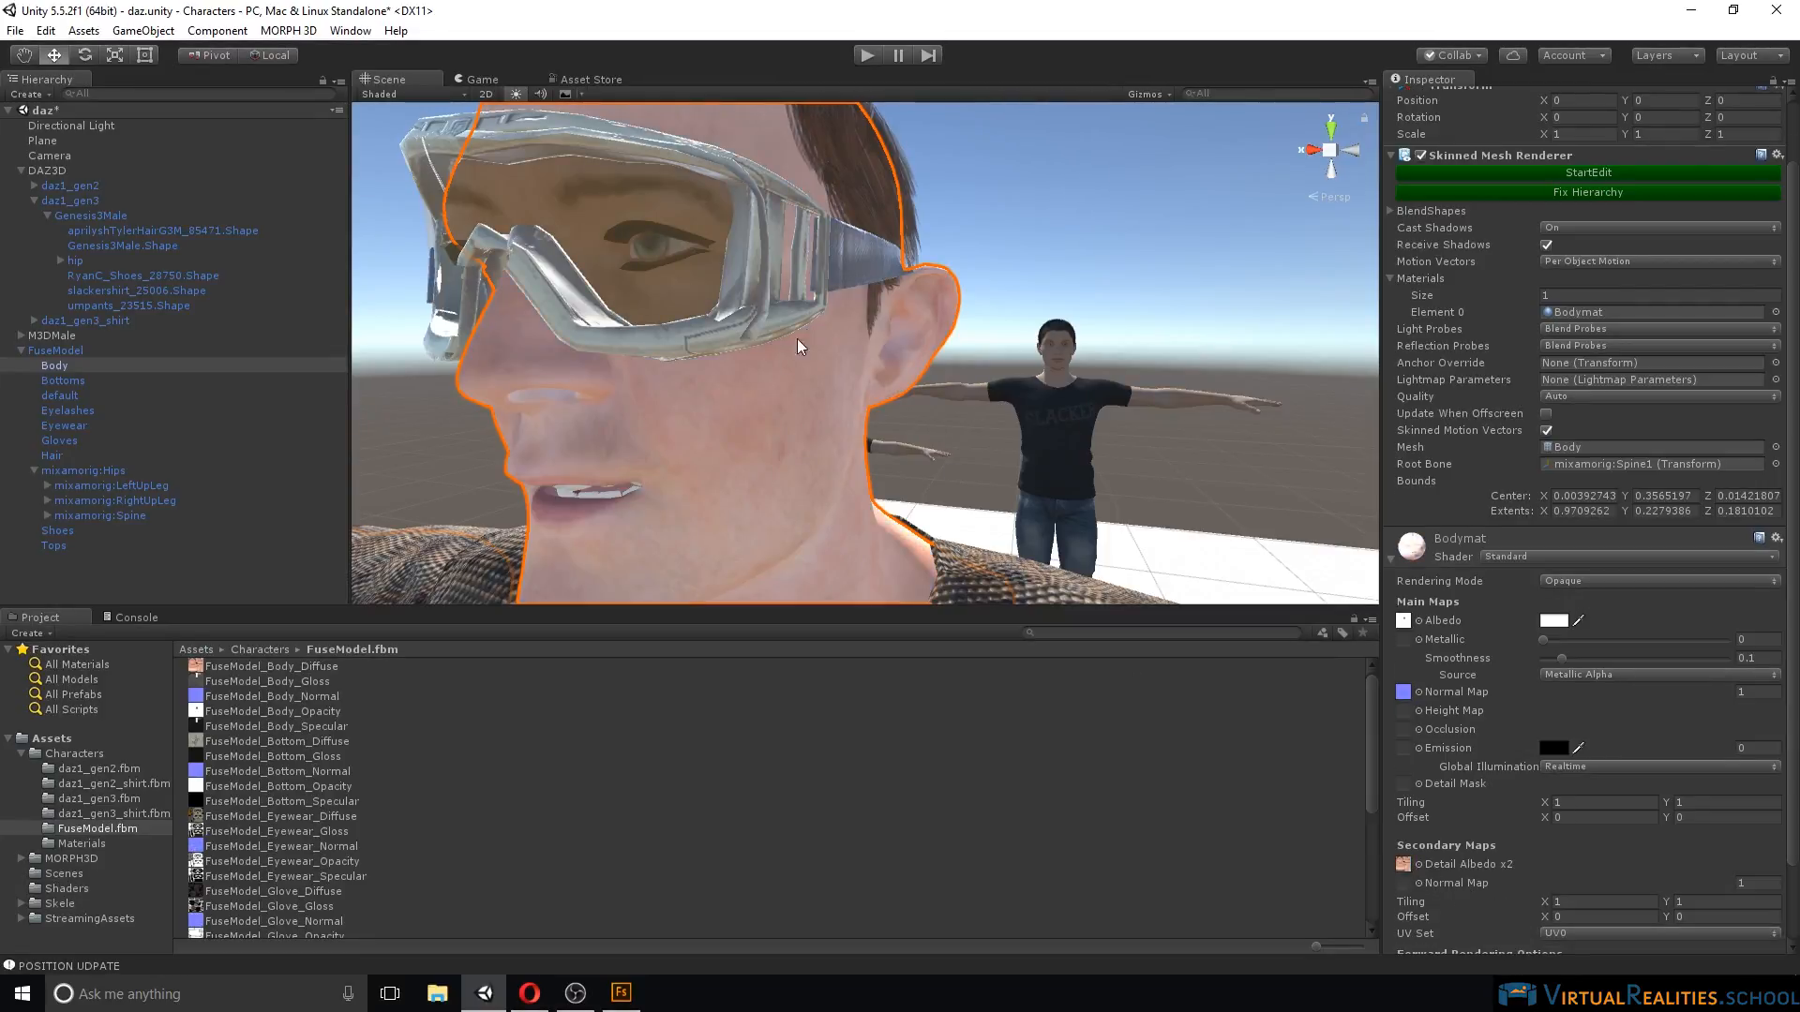
scroll(834, 403, "up", 2)
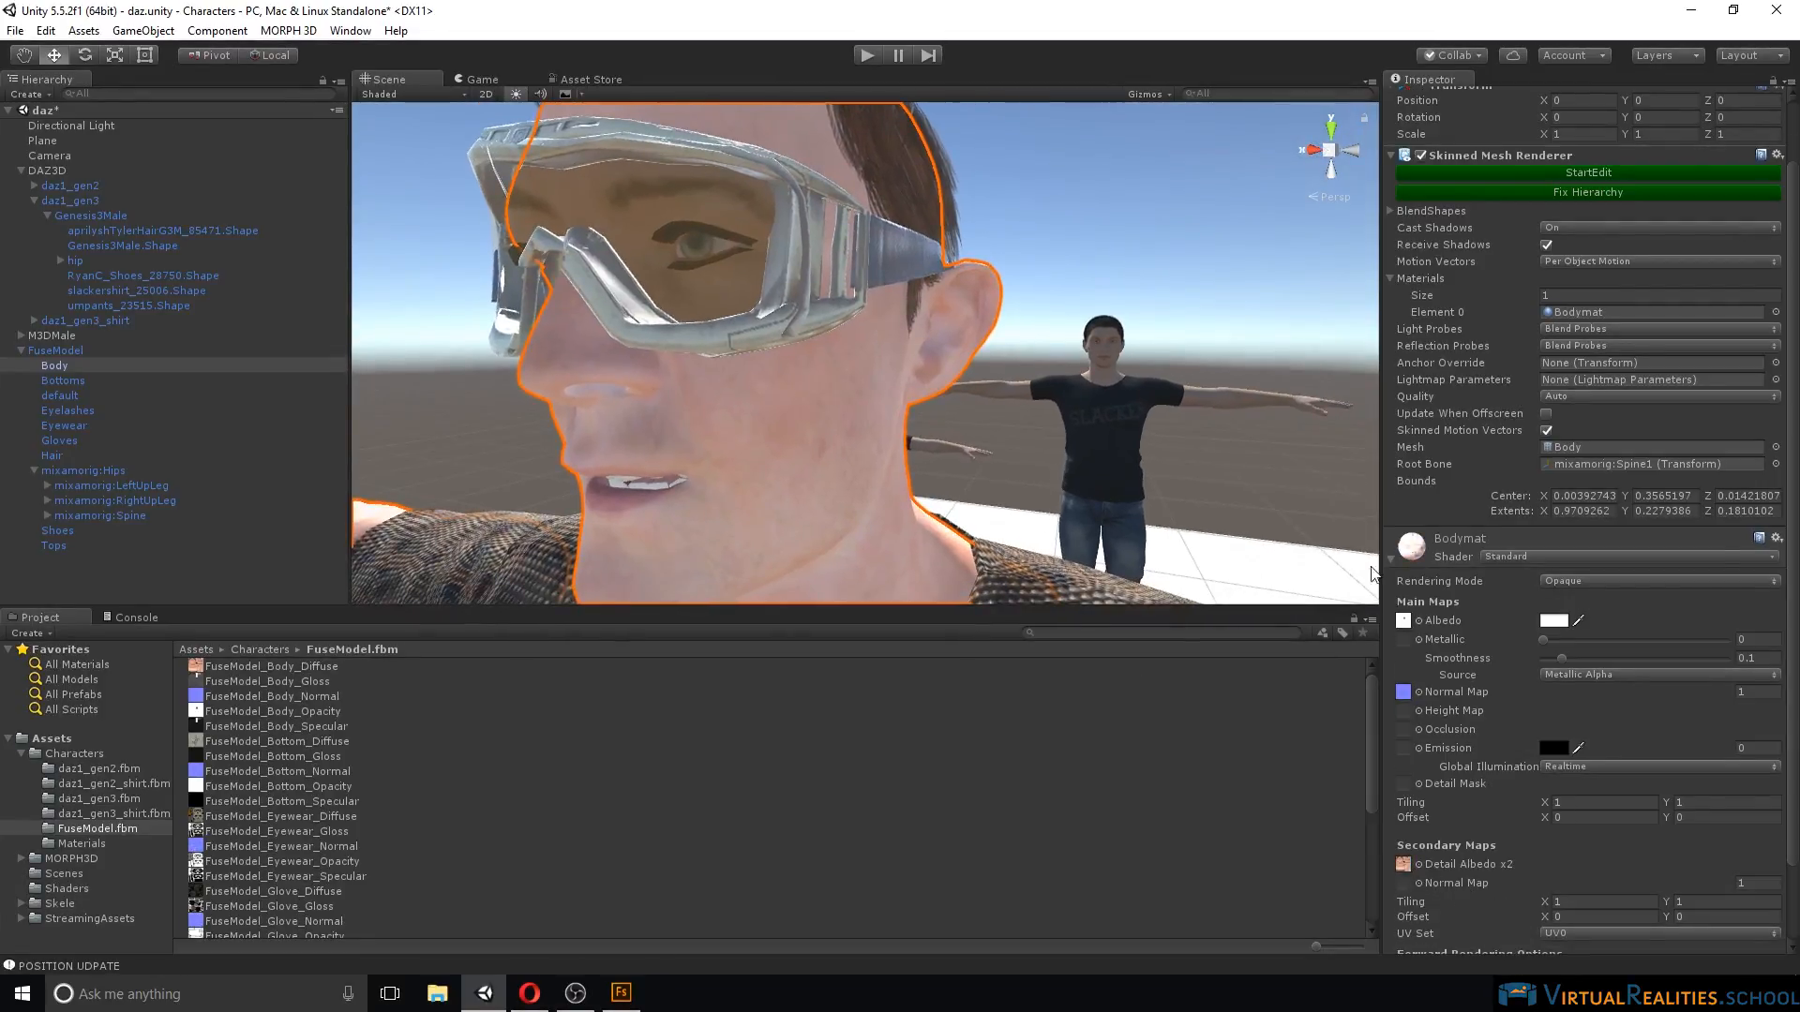
Try the Fade and Transparent rendering modes on the Bodymat material.
scroll(1673, 653, "up", 2)
left_click(1561, 658)
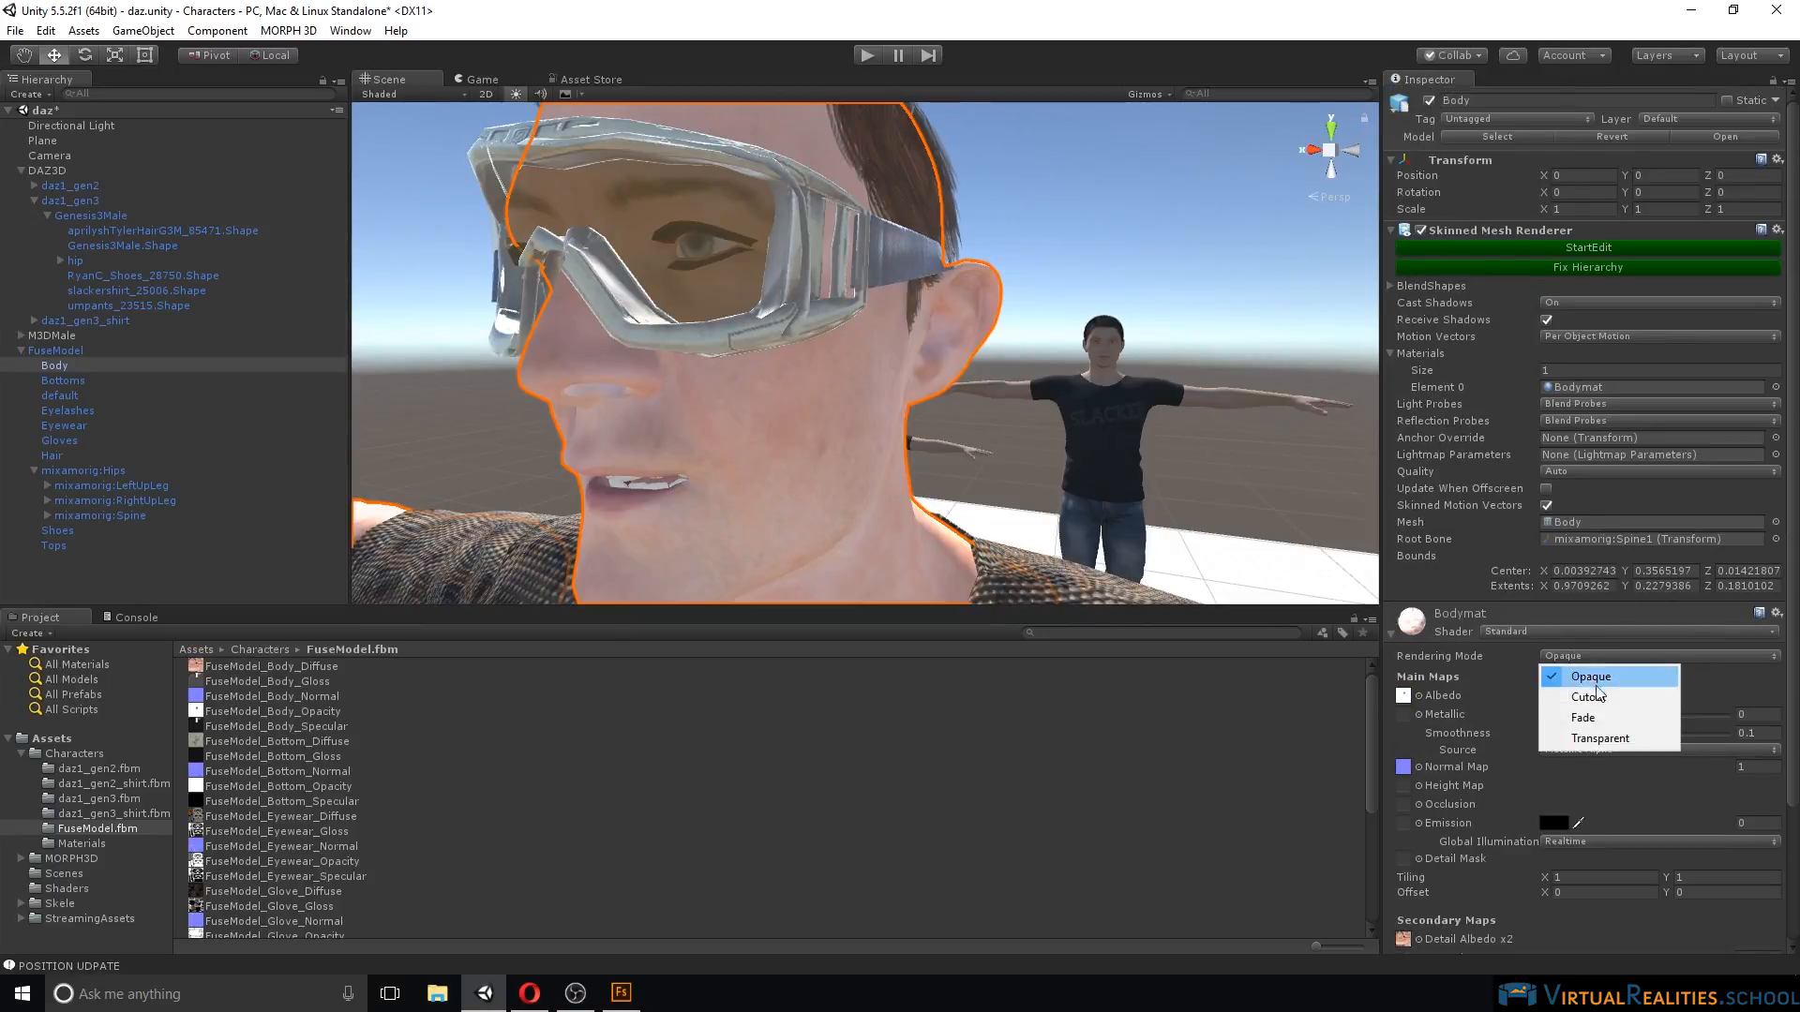
left_click(1616, 719)
left_click(1593, 656)
left_click(1598, 738)
Set the Bodymat material's rendering mode to Cutout and lower its alpha cutoff to about 0.041.
left_click(1588, 658)
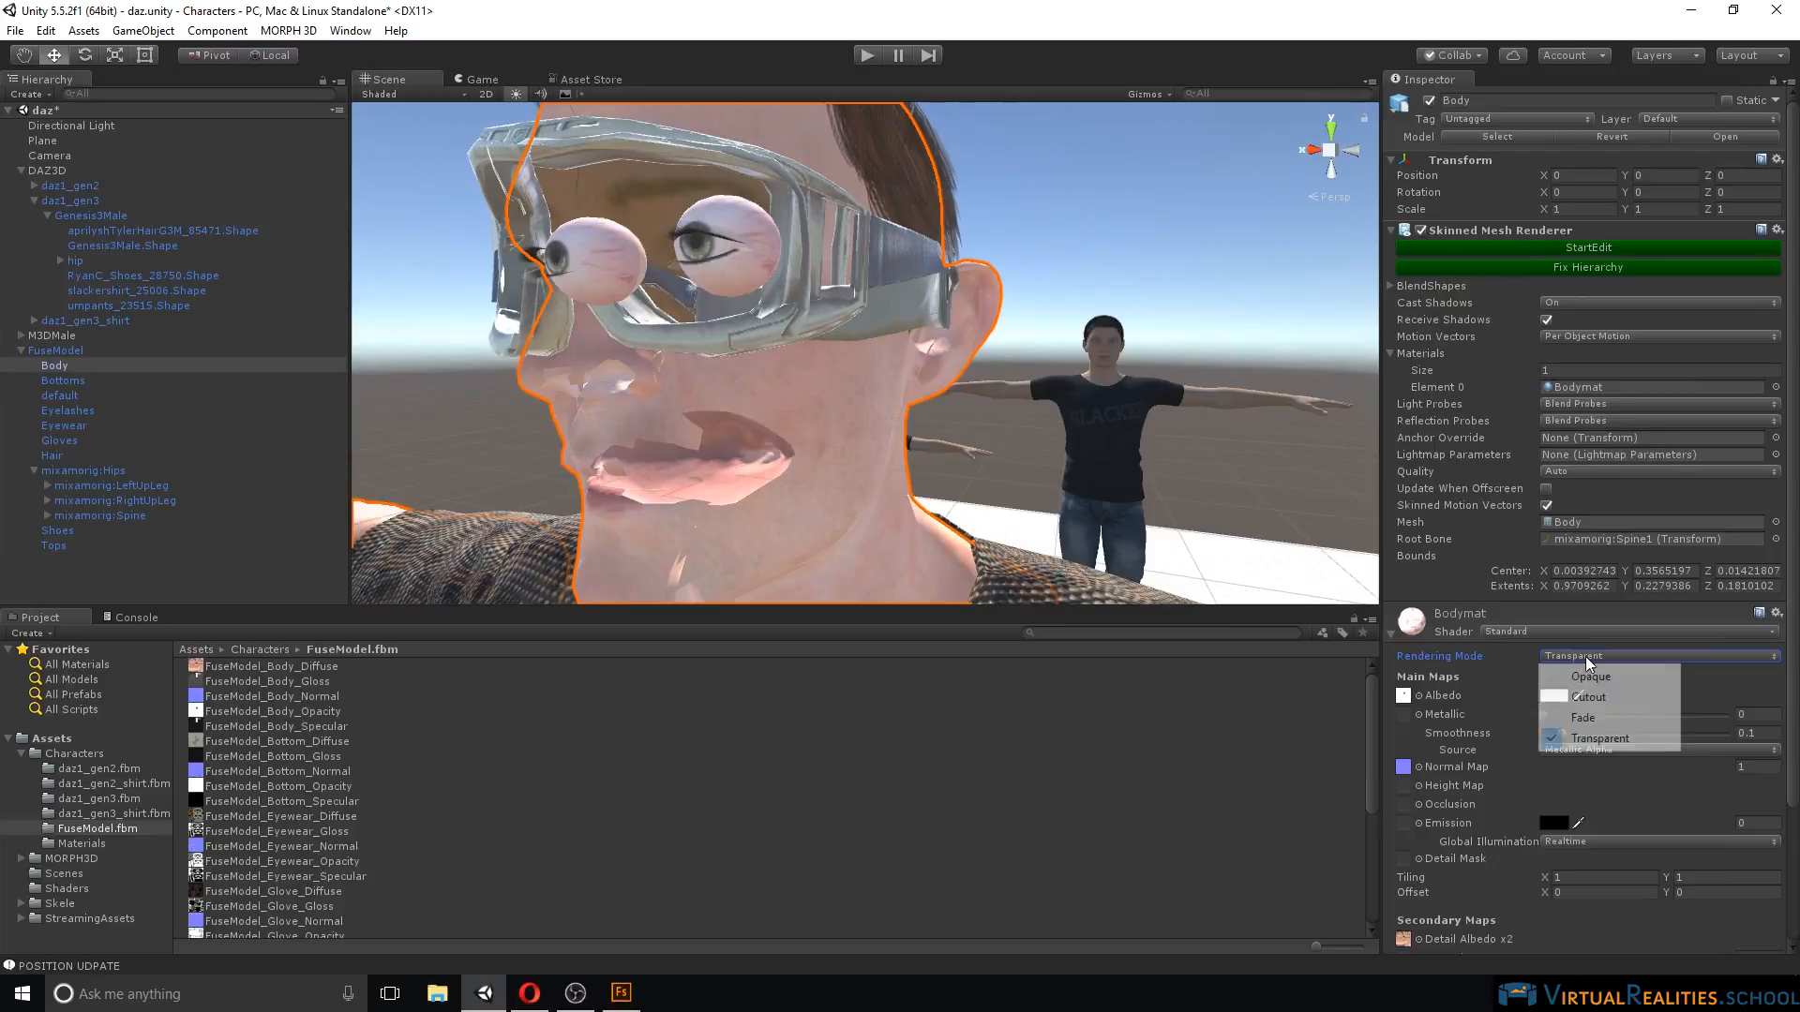
left_click(1594, 697)
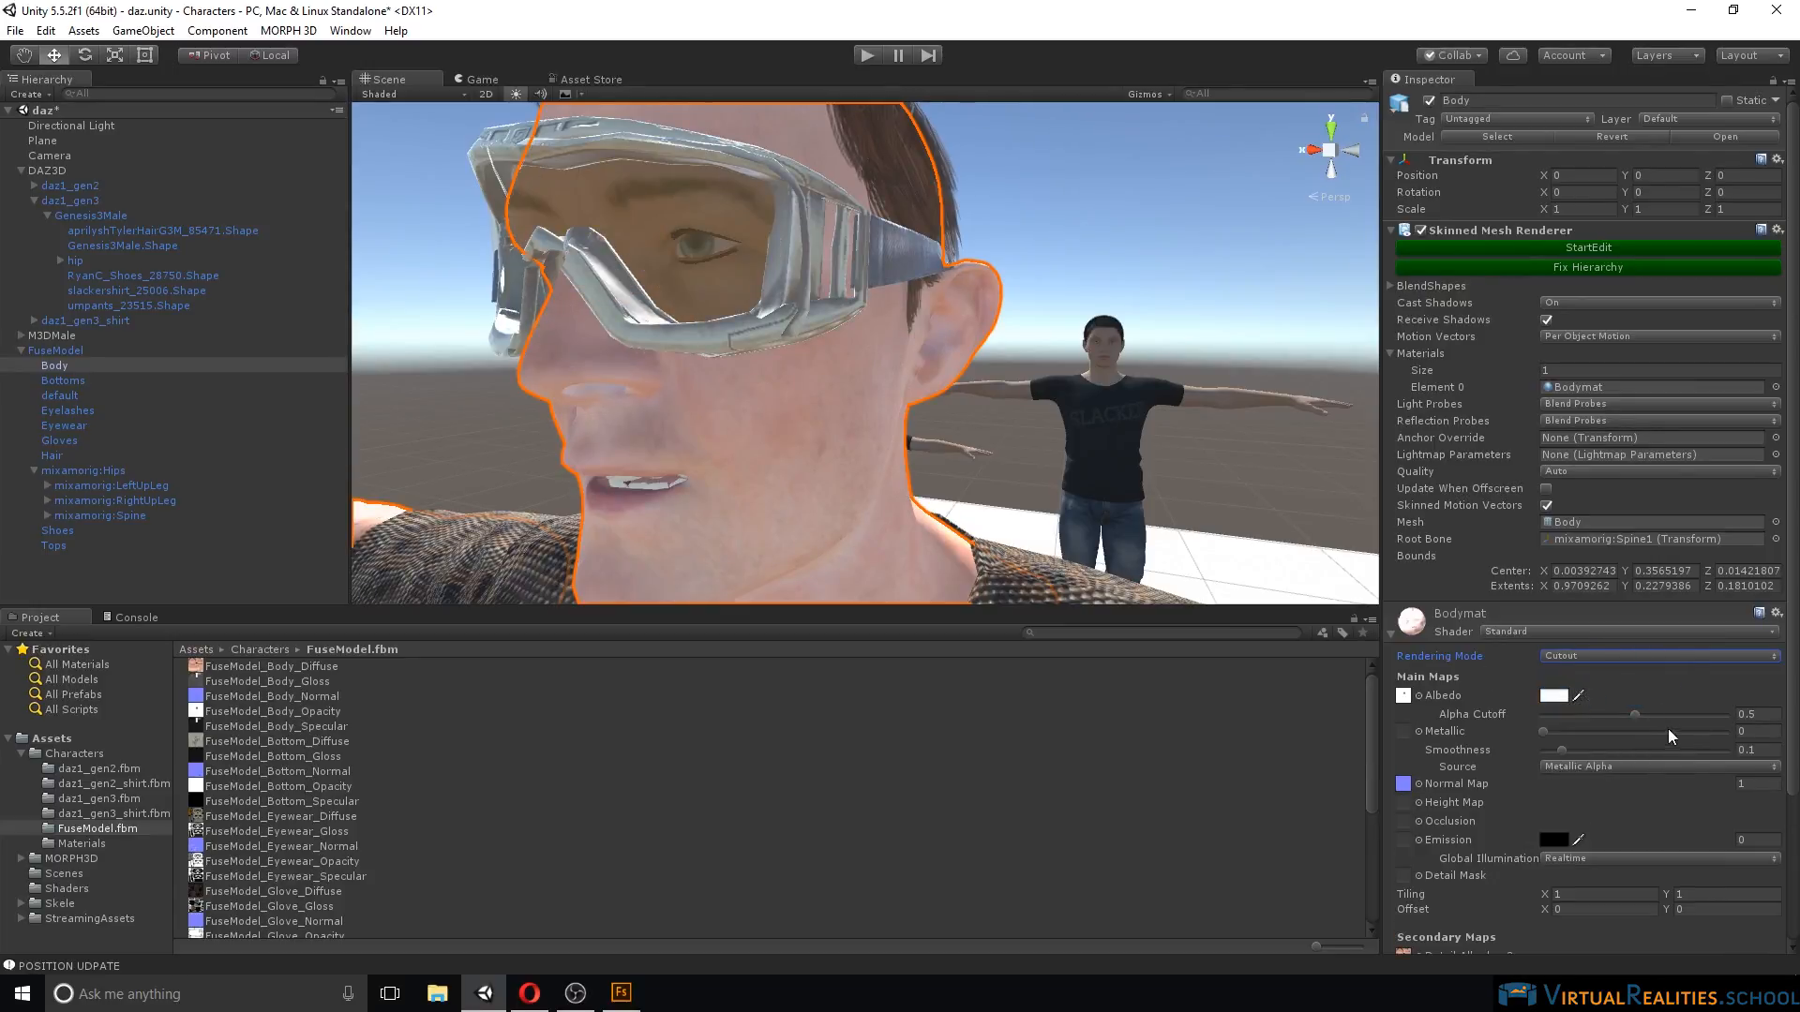
left_click_drag(1636, 716, 1551, 719)
Examine the character's skin, eyelashes and goggles from several sides, both up close and from farther away.
right_click_drag(1068, 452, 926, 503)
middle_click_drag(926, 502, 900, 503)
scroll(902, 507, "down", 3)
right_click_drag(903, 508, 868, 476)
scroll(867, 476, "up", 4)
scroll(876, 469, "down", 4)
scroll(872, 478, "up", 4)
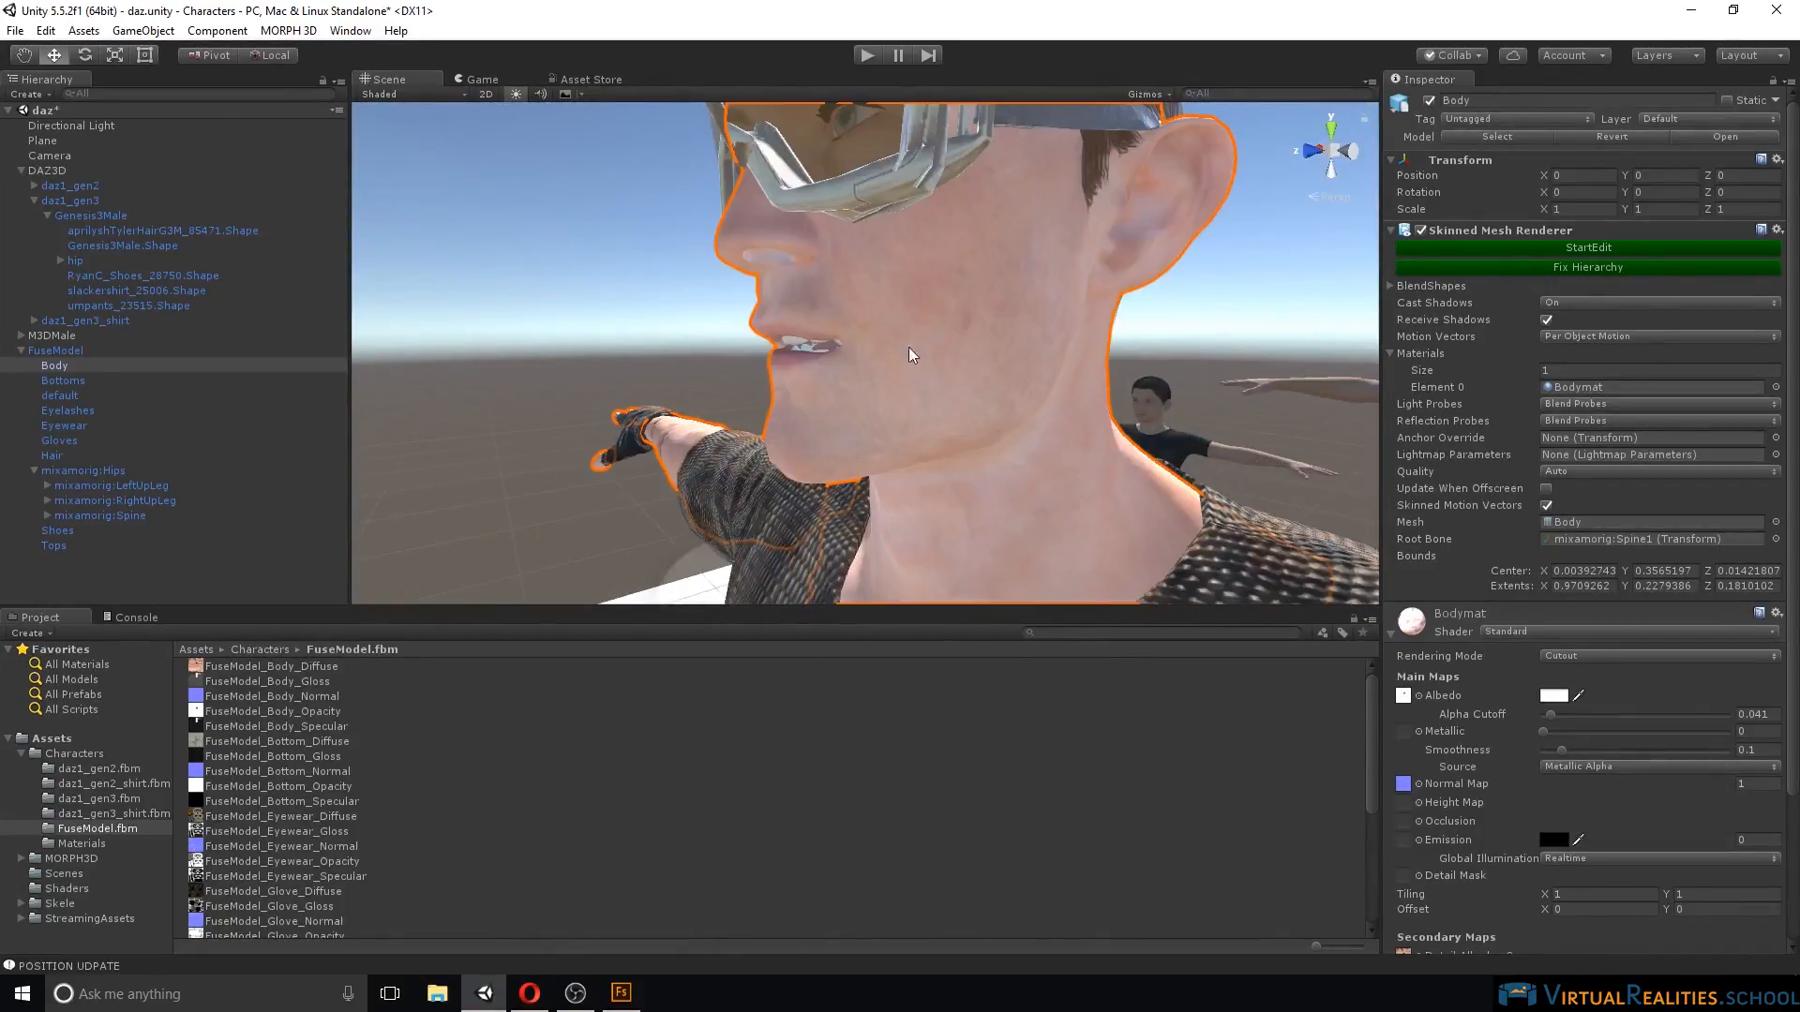
scroll(979, 305, "down", 4)
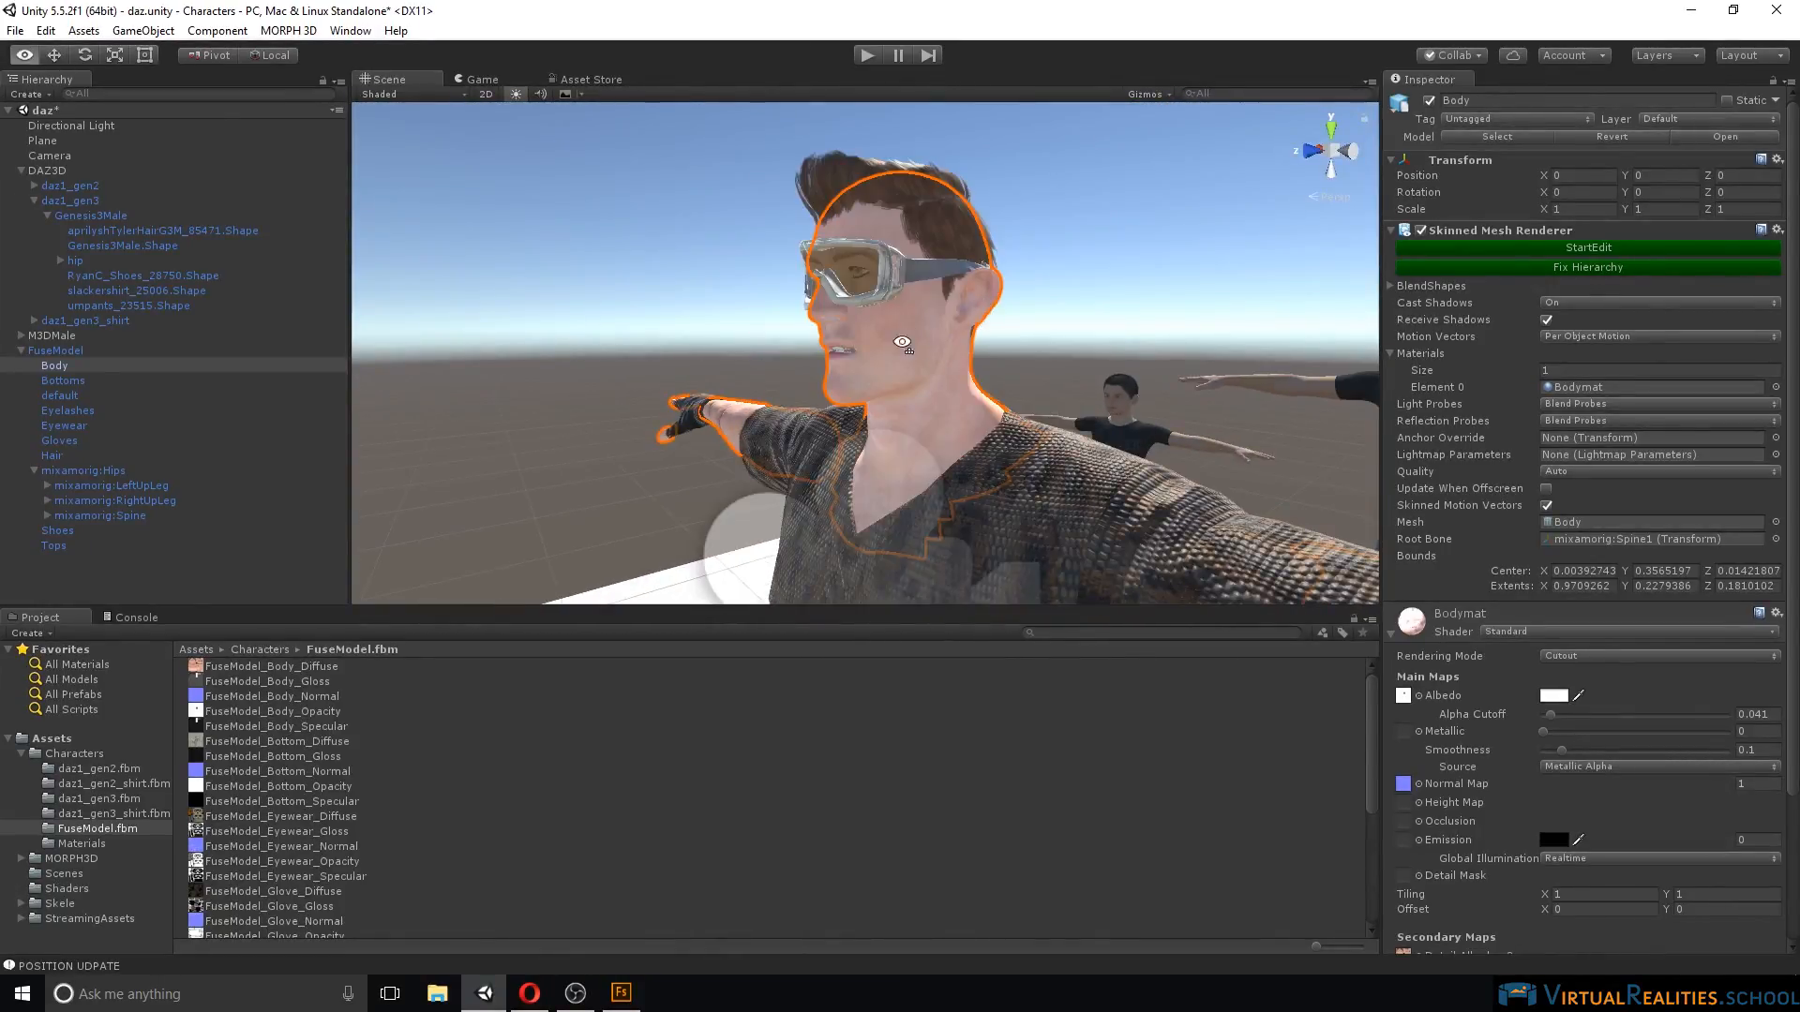
right_click_drag(895, 349, 1116, 361)
middle_click_drag(1115, 360, 774, 368)
right_click_drag(873, 372, 726, 290)
left_click_drag(889, 381, 845, 405, "alt")
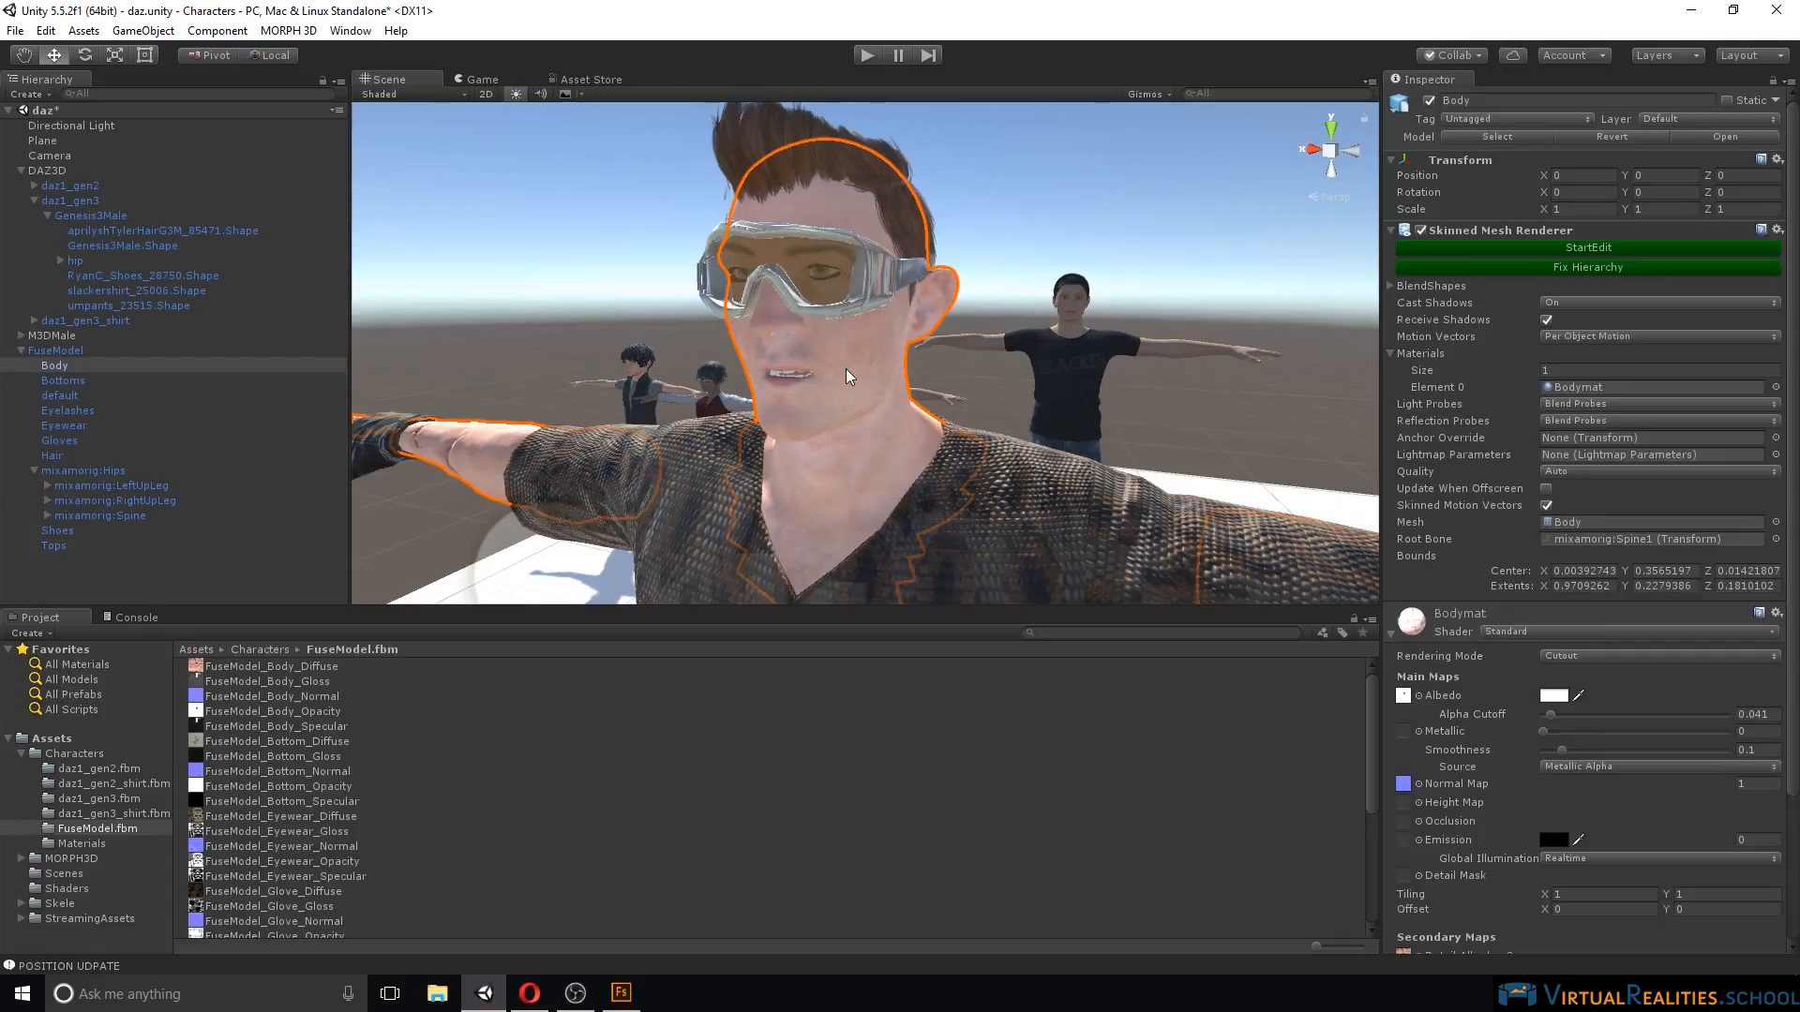
Move the whole FuseModel character to the end of the row of other characters, at about X -1.928 and Z -2.451.
right_click_drag(848, 375, 1060, 444)
scroll(886, 426, "down", 10)
middle_click_drag(986, 449, 1102, 388)
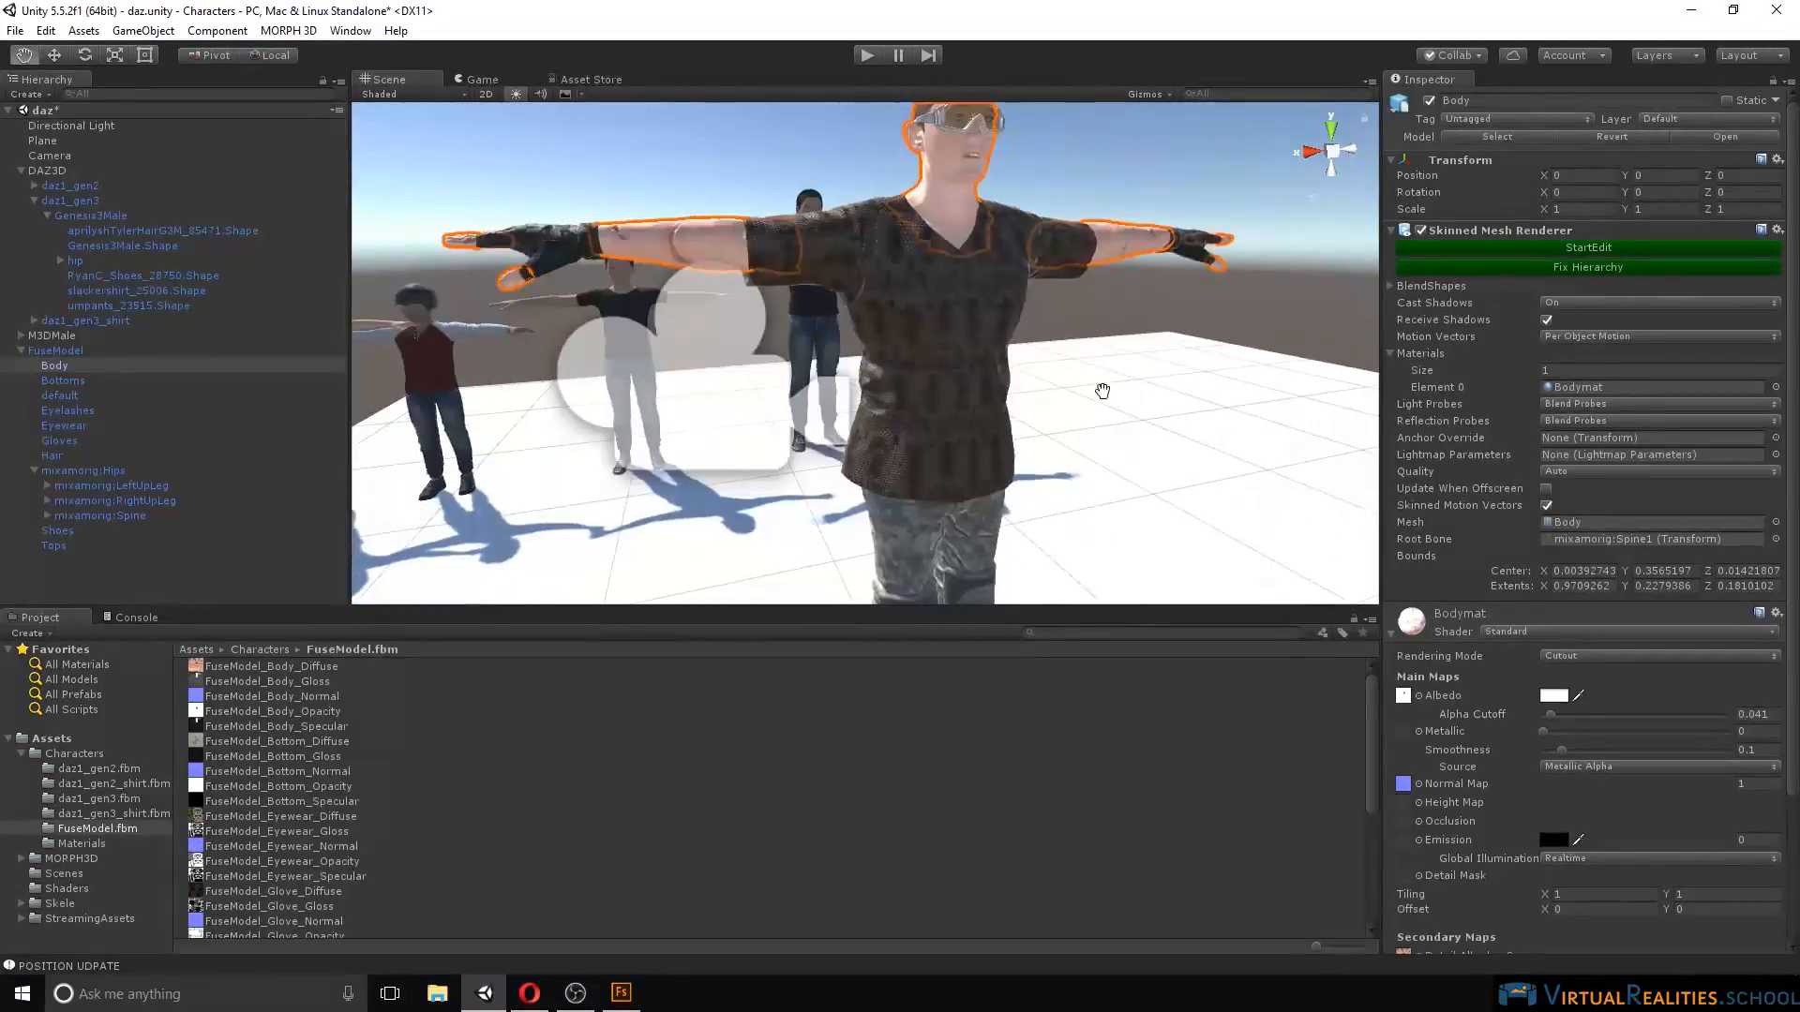
right_click_drag(1097, 394, 1022, 487)
scroll(1076, 377, "down", 5)
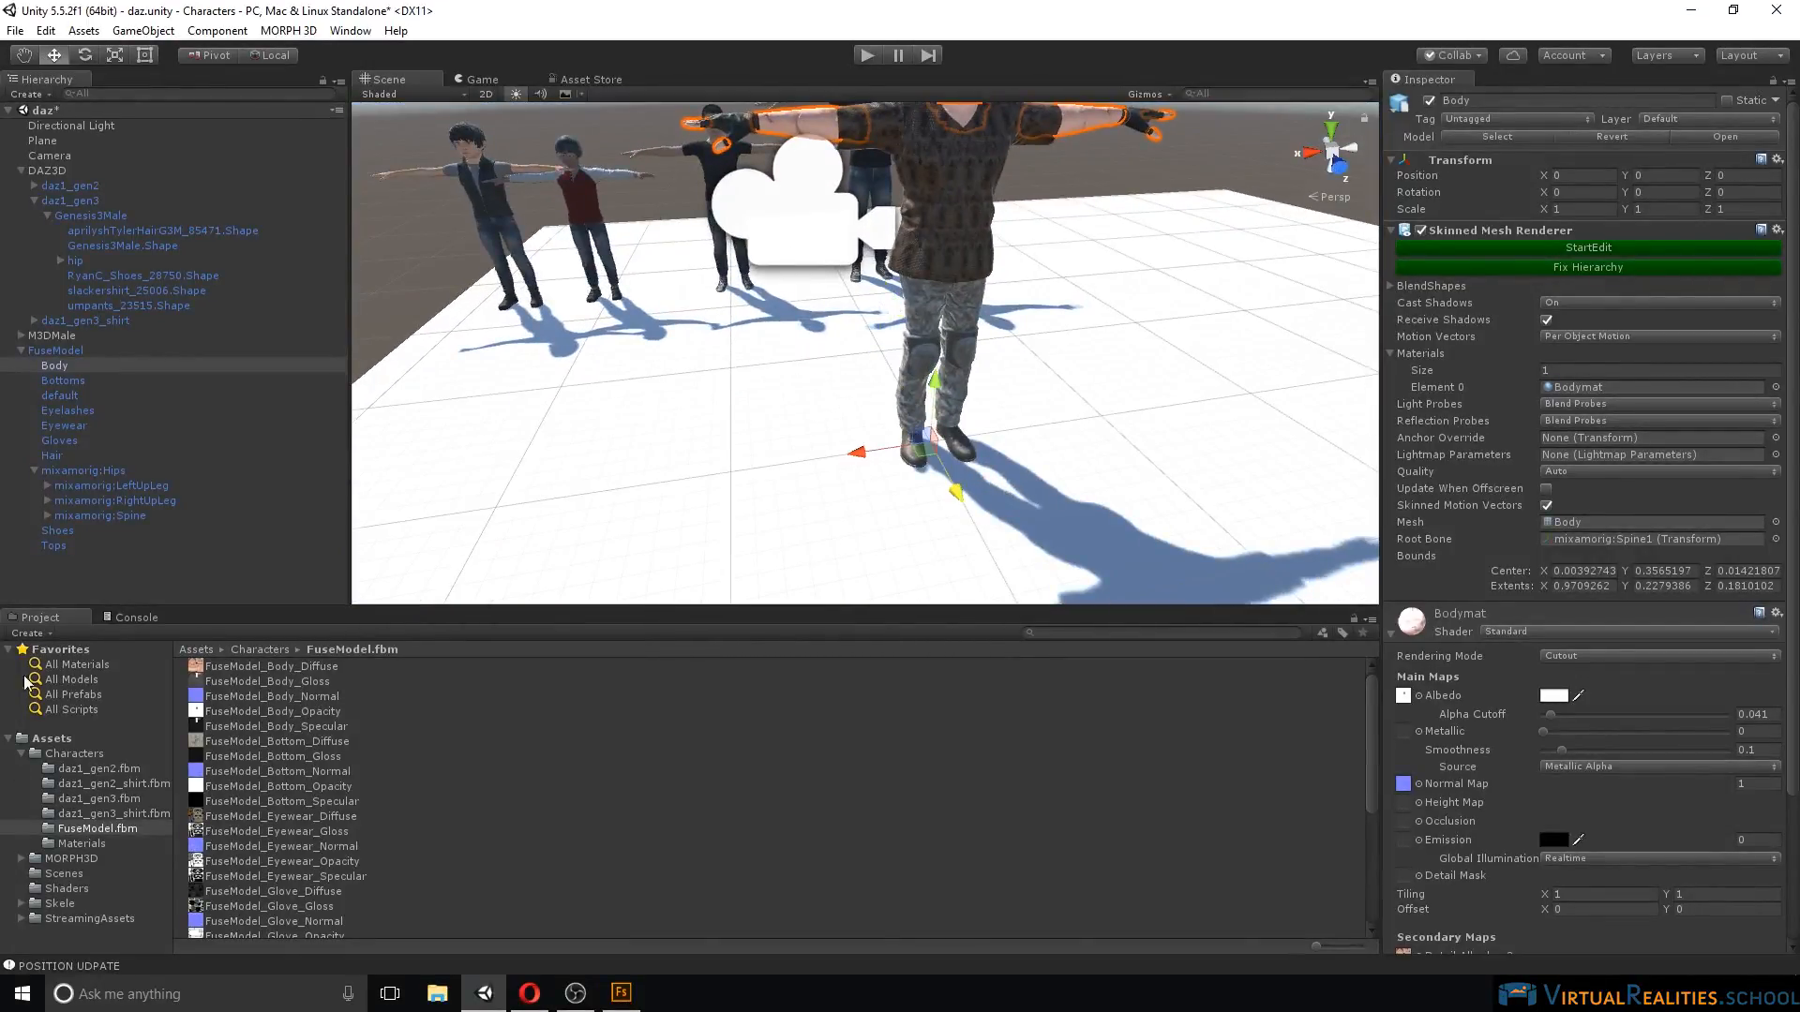
left_click(62, 352)
left_click_drag(956, 501, 860, 280)
middle_click_drag(857, 283, 620, 430)
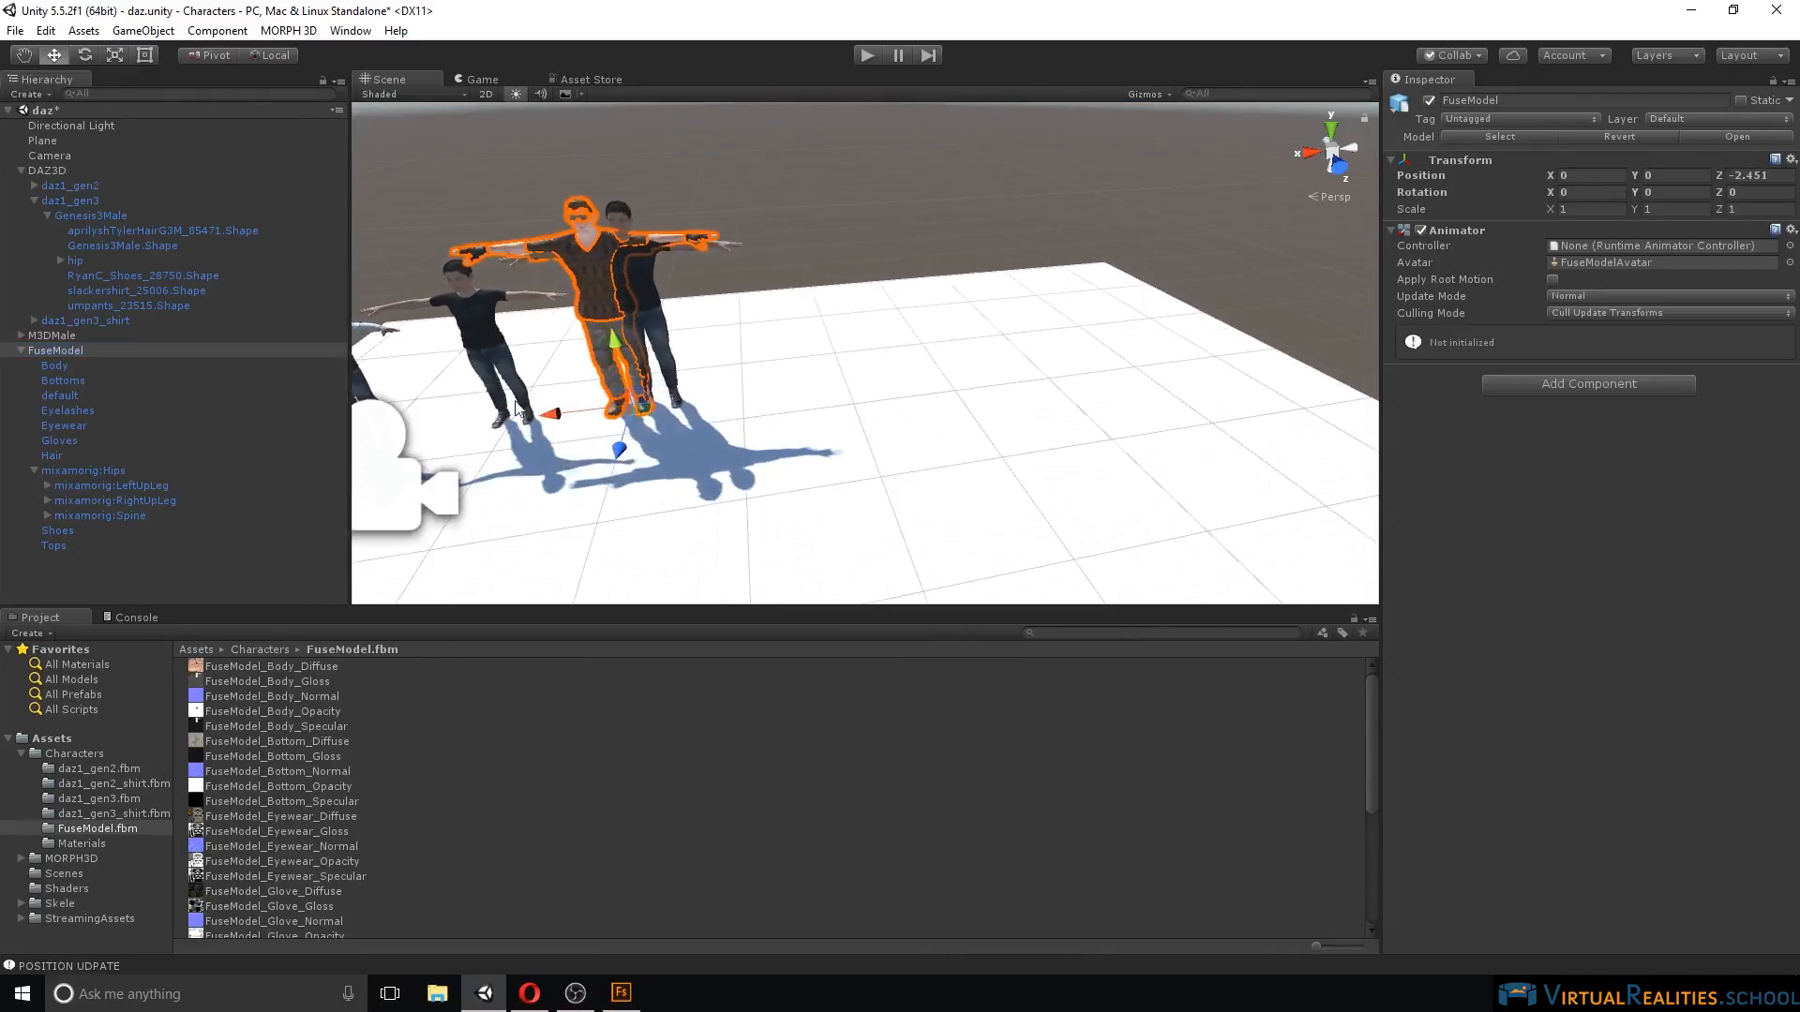
left_click_drag(560, 418, 772, 407)
Compare the FuseModel character with the other characters in the row from several angles and distances.
scroll(872, 281, "up", 7)
right_click_drag(878, 307, 844, 334)
scroll(883, 215, "up", 4)
scroll(883, 208, "up", 4)
scroll(942, 402, "up", 3)
middle_click_drag(942, 402, 882, 400)
right_click_drag(918, 340, 741, 370)
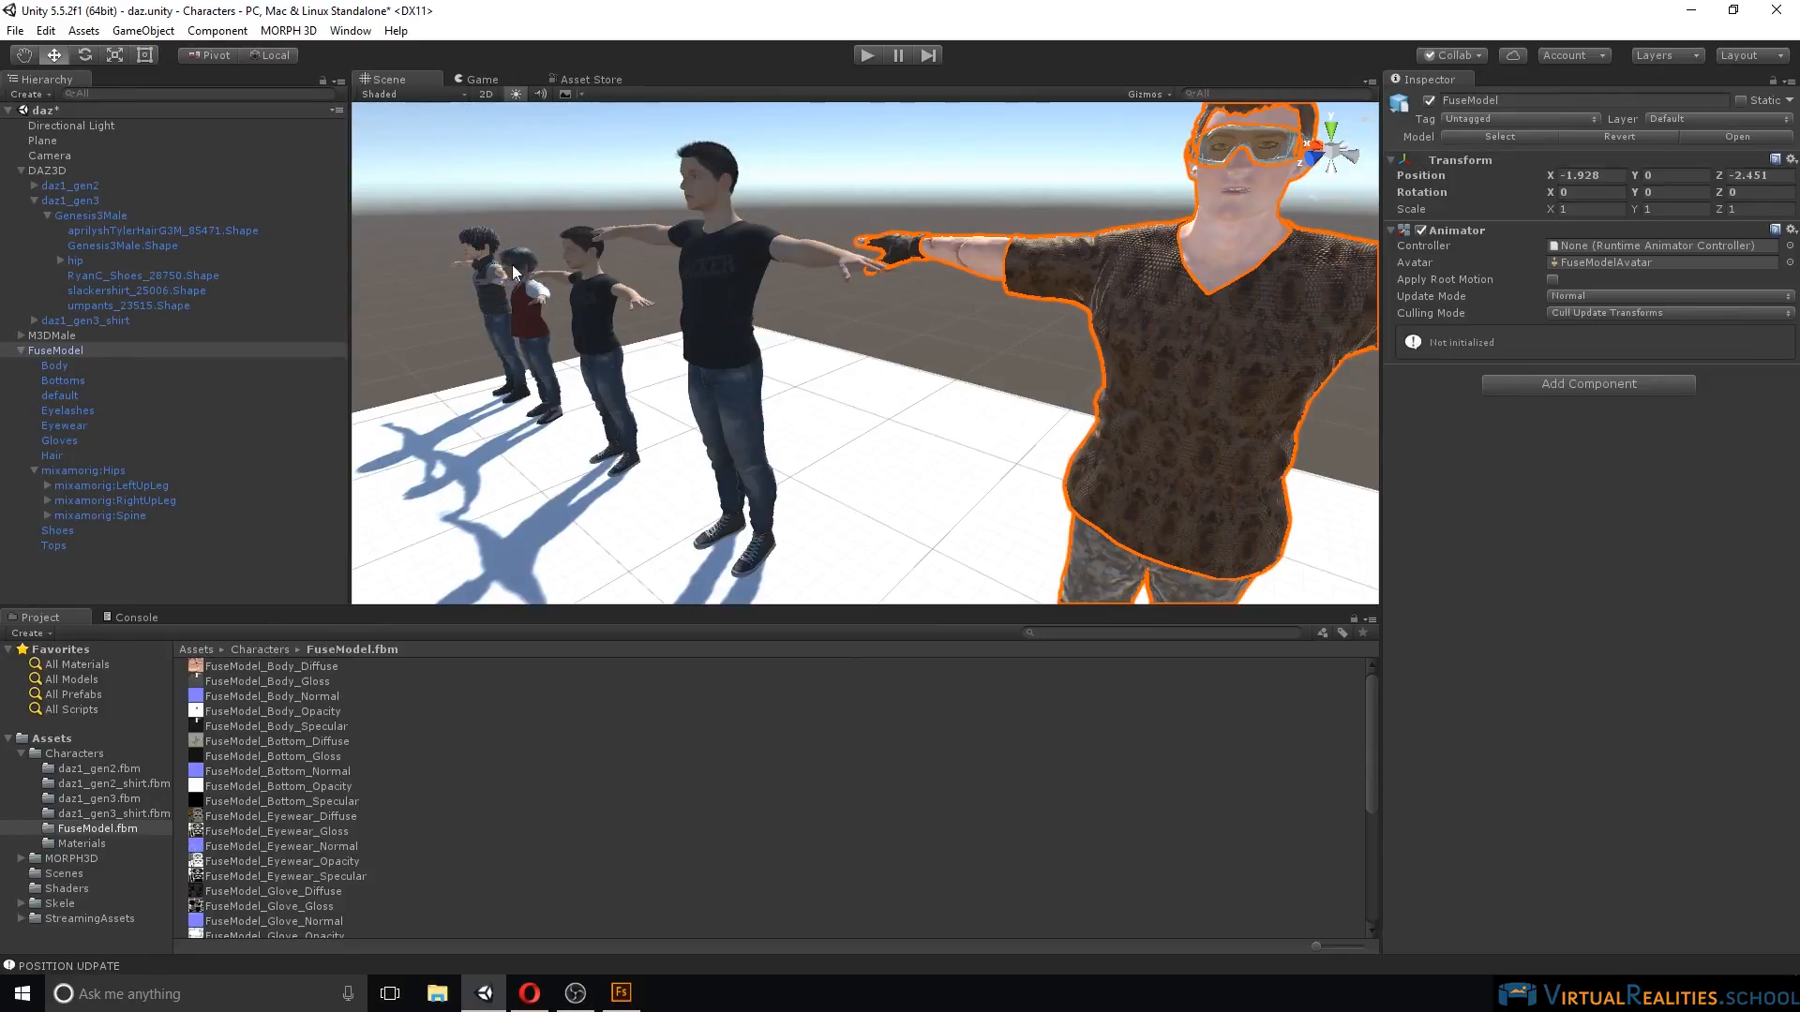
right_click_drag(485, 308, 759, 260)
right_click_drag(902, 229, 869, 268)
scroll(869, 268, "down", 3)
right_click_drag(926, 329, 869, 362)
left_click_drag(869, 361, 1059, 284, "alt")
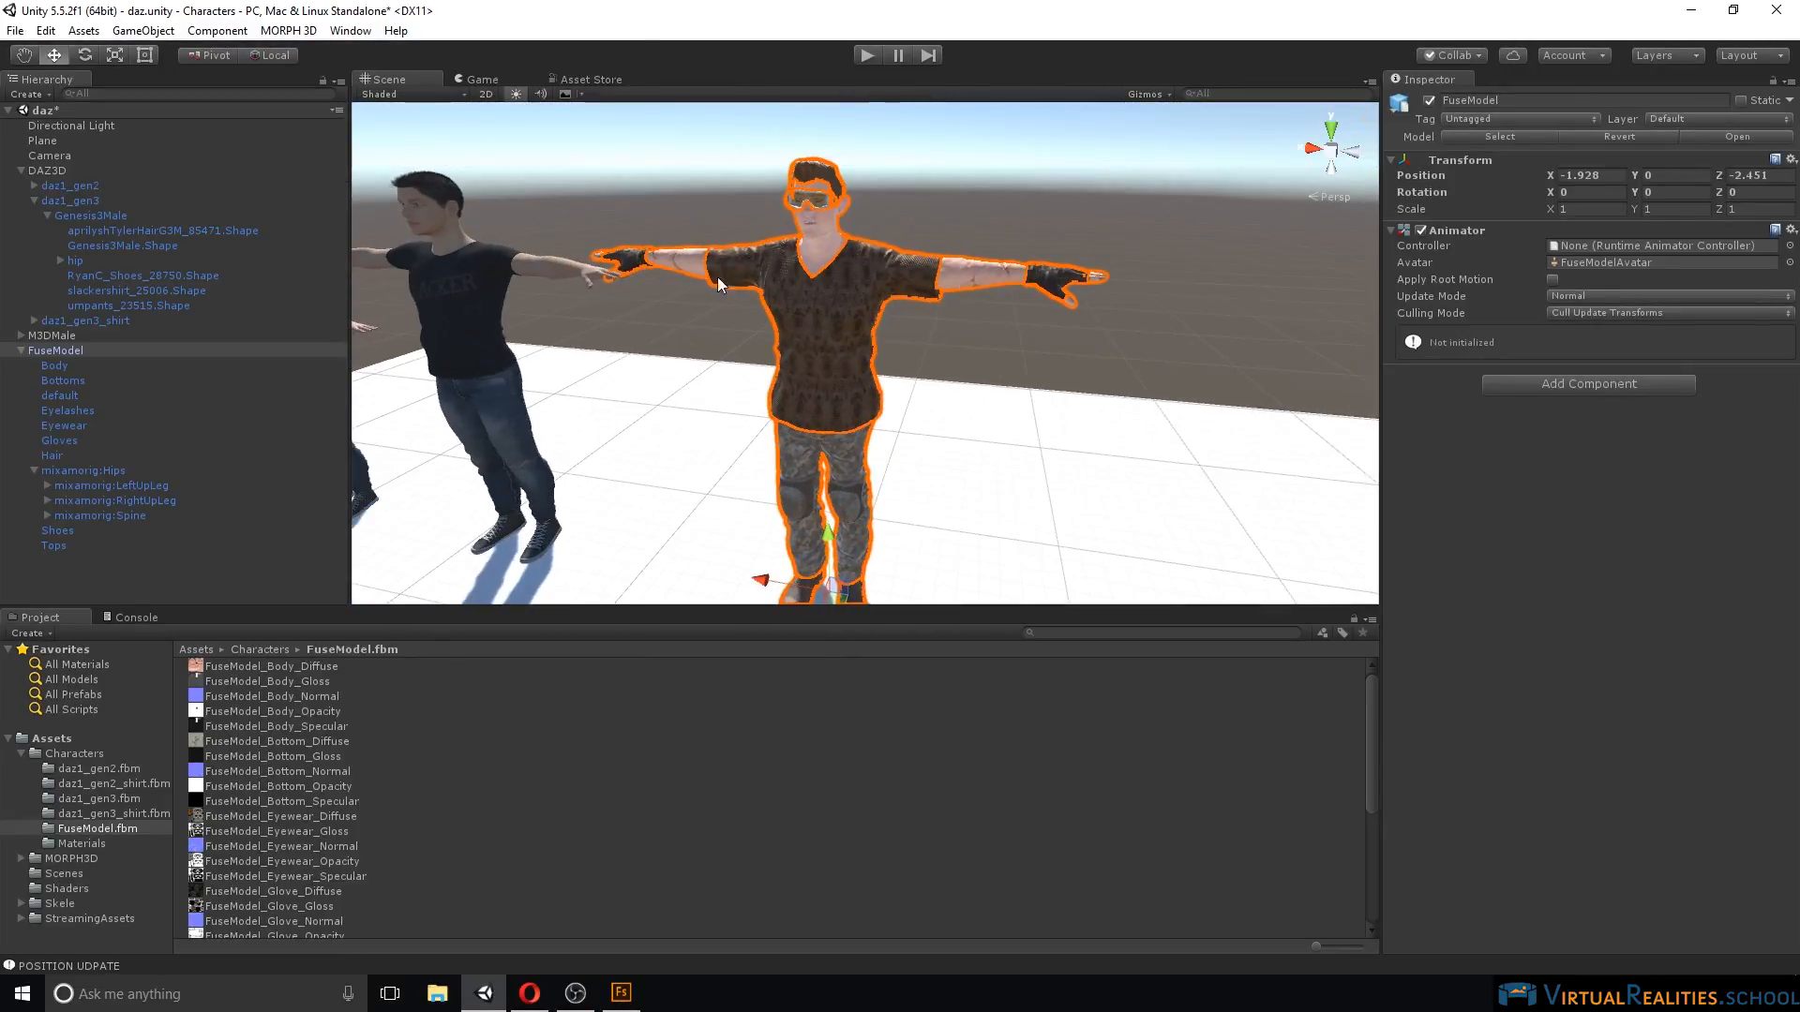